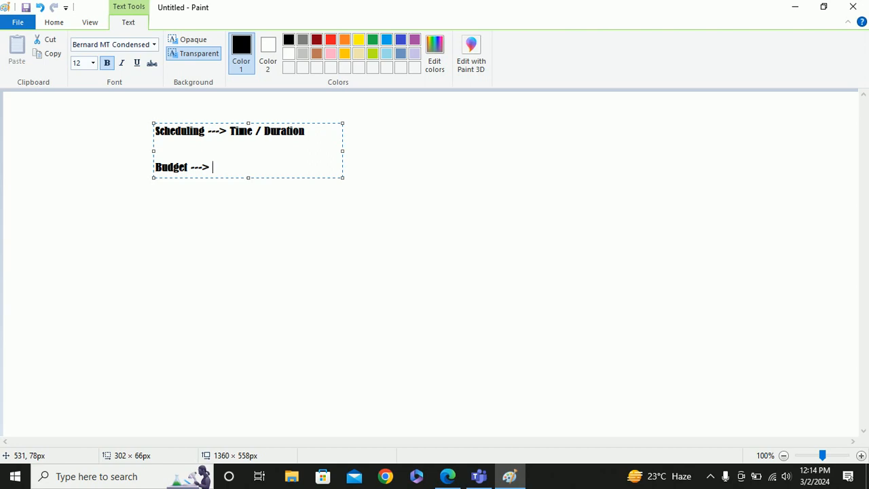
- Extend the Budget line to read 'Resource (Manpower, Machines,Material) + Roles'
{"action": "left_click", "coordinate": [330, 142]}
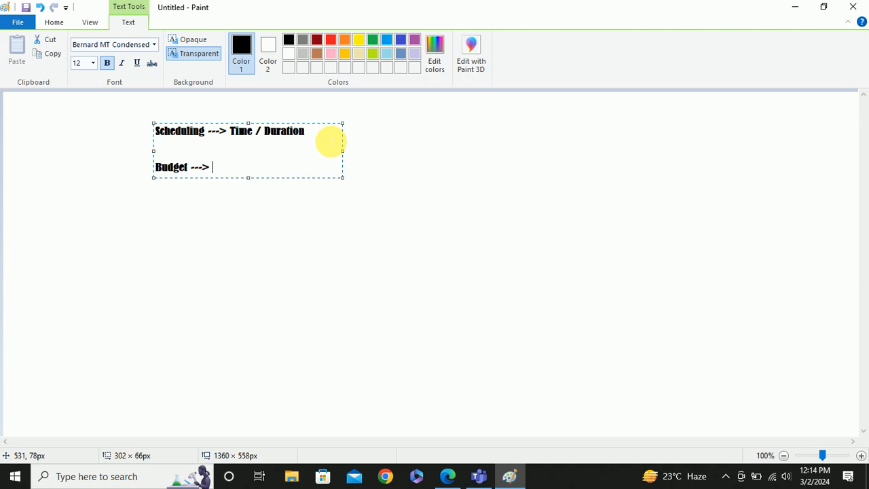
{"action": "type", "text": "Resource"}
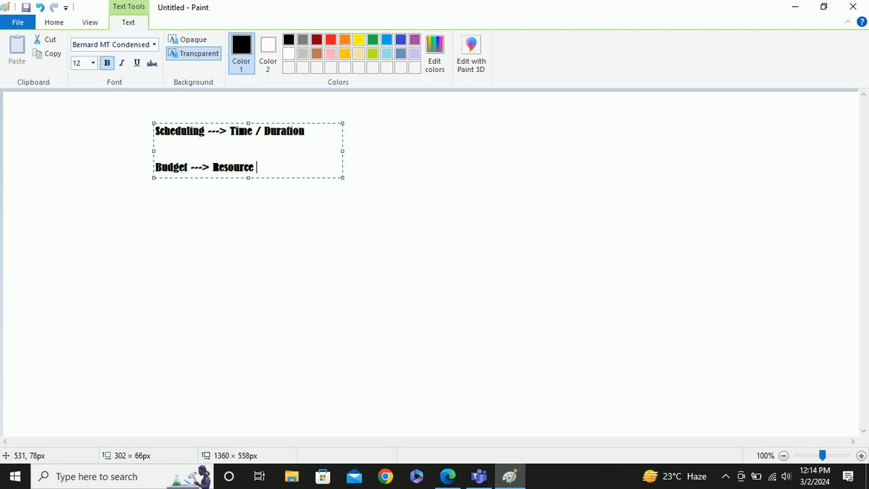
{"action": "type", "text": " +"}
{"action": "key", "text": "Left"}
{"action": "key", "text": "Left"}
{"action": "key", "text": "Left"}
{"action": "type", "text": "(Manpower"}
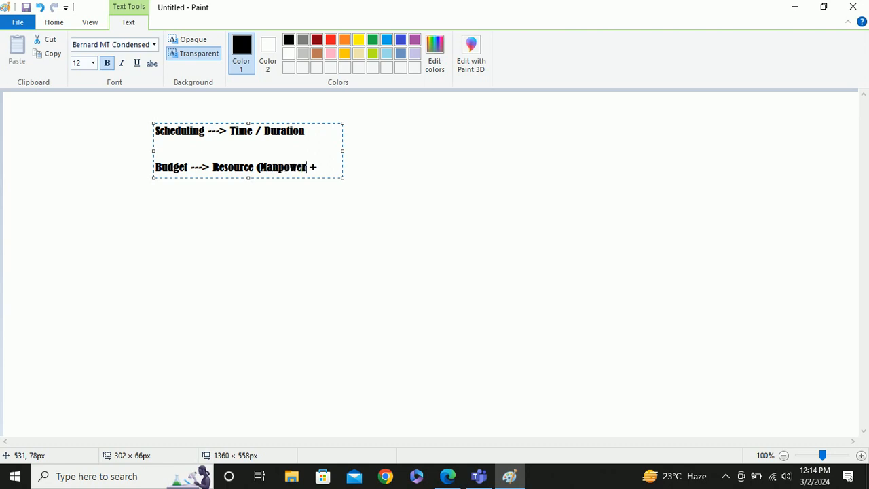
{"action": "type", "text": ", Machi"}
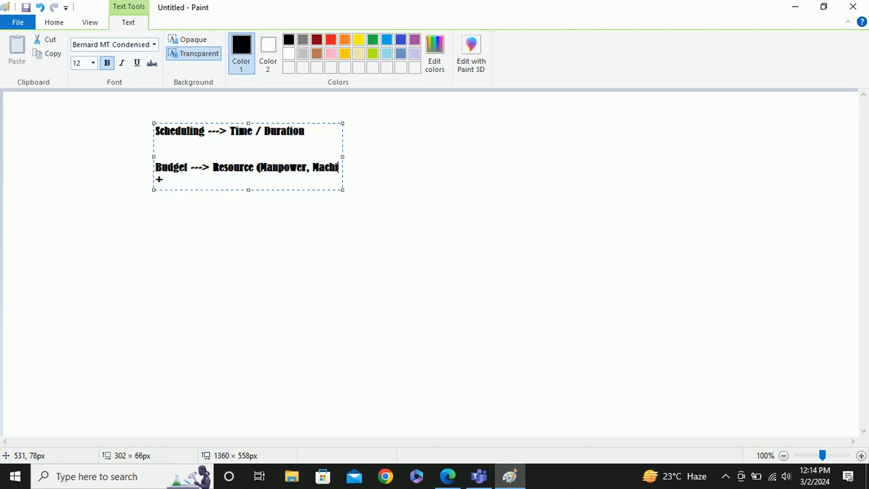
{"action": "type", "text": "nes,"}
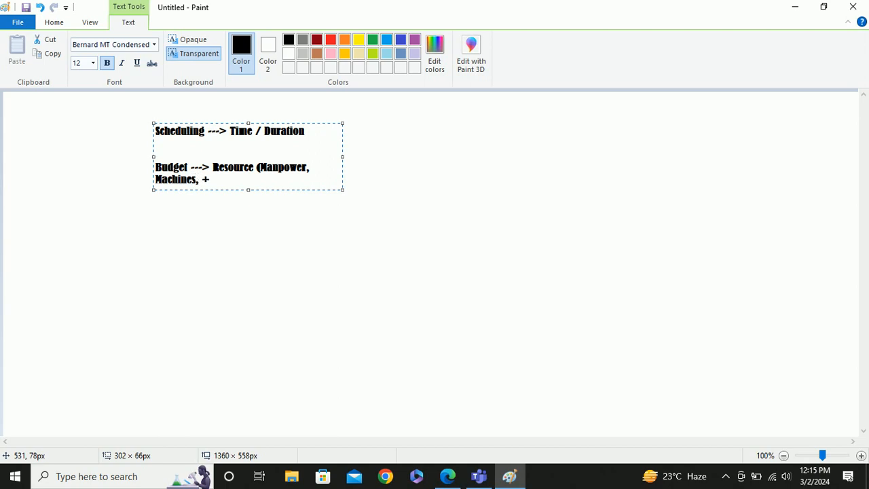
{"action": "type", "text": "Material)"}
{"action": "type", "text": "Roles"}
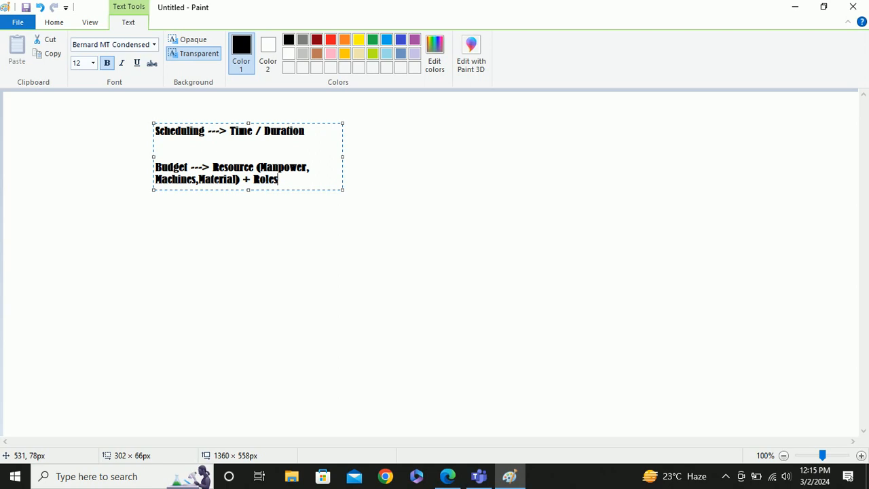
{"action": "type", "text": " ,"}
- Replace the stray comma after Roles with '+ Expenses' and commit the text to the canvas
{"action": "key", "text": "BackSpace"}
{"action": "key", "text": "BackSpace"}
{"action": "type", "text": "+ Expenses"}
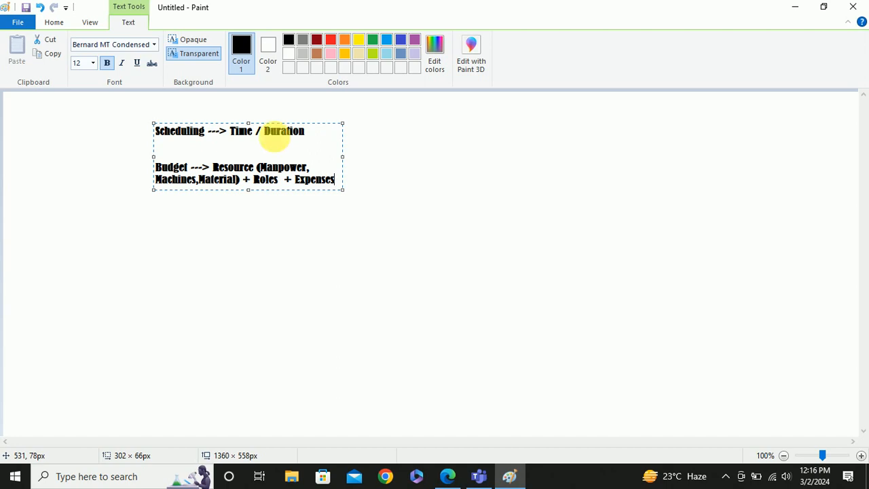
{"action": "left_click_drag", "start_coordinate": [213, 168], "coordinate": [346, 186]}
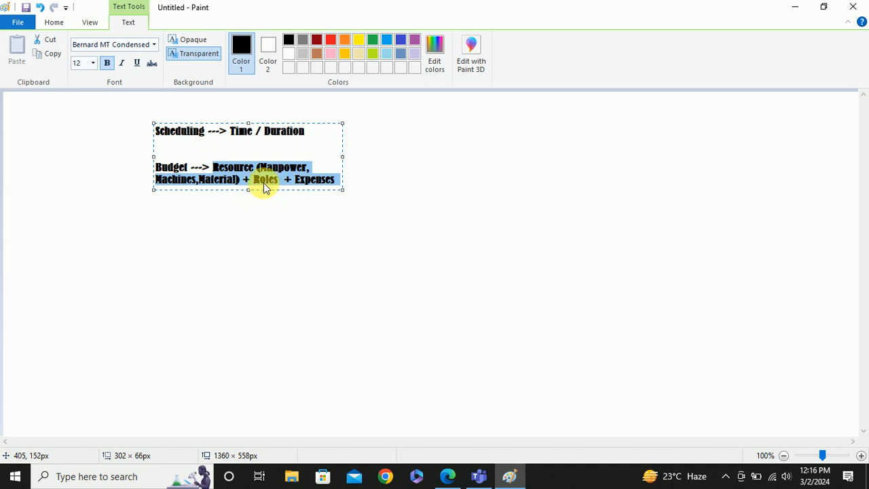
{"action": "left_click", "coordinate": [301, 222]}
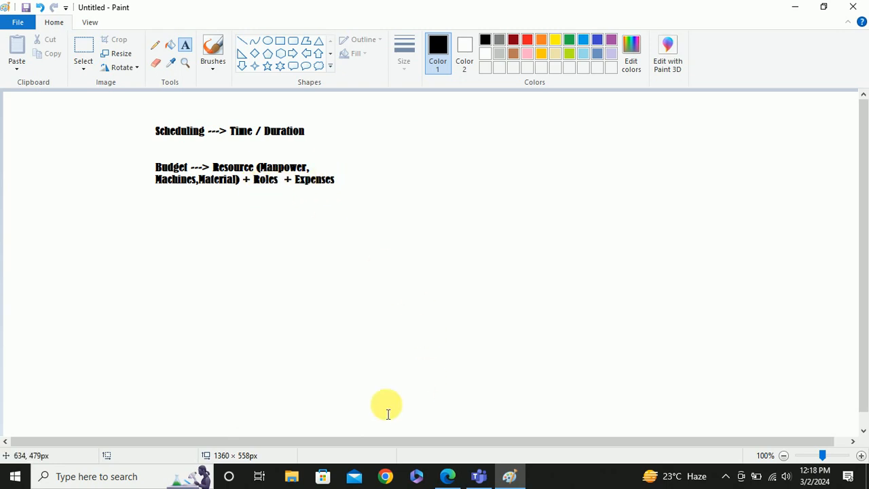
- Launch P6 Professional 22 from Windows search and log in with the account password
{"action": "left_click", "coordinate": [123, 476]}
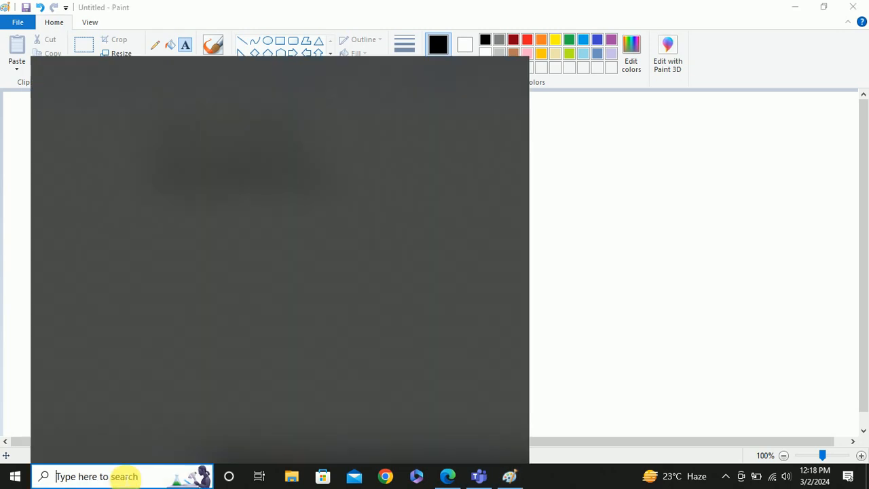
{"action": "type", "text": "prime"}
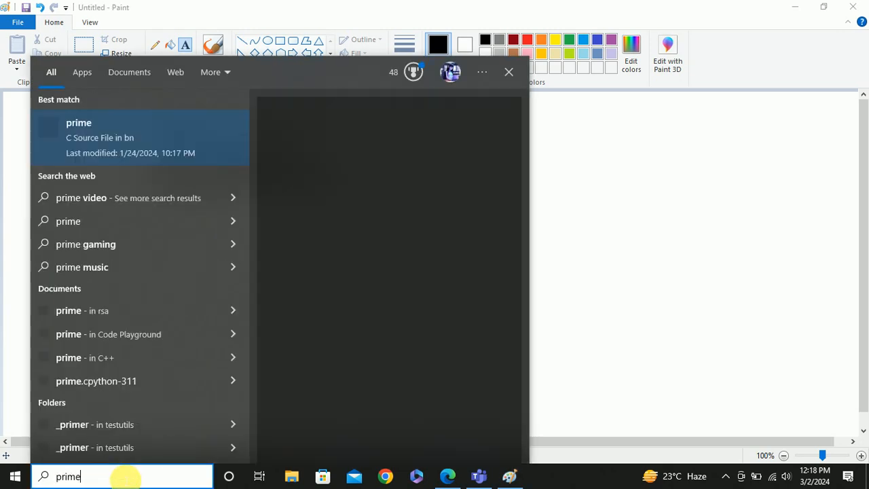
{"action": "key", "text": "BackSpace"}
{"action": "key", "text": "BackSpace"}
{"action": "key", "text": "BackSpace"}
{"action": "key", "text": "BackSpace"}
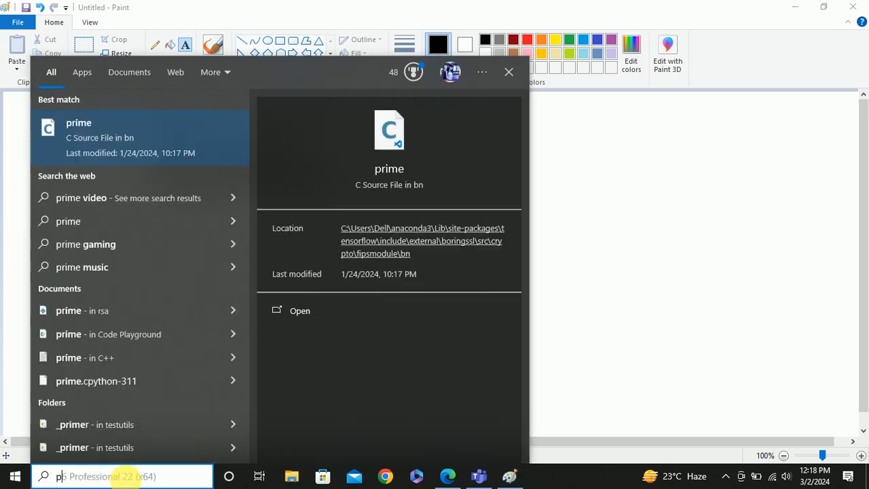
{"action": "type", "text": "6"}
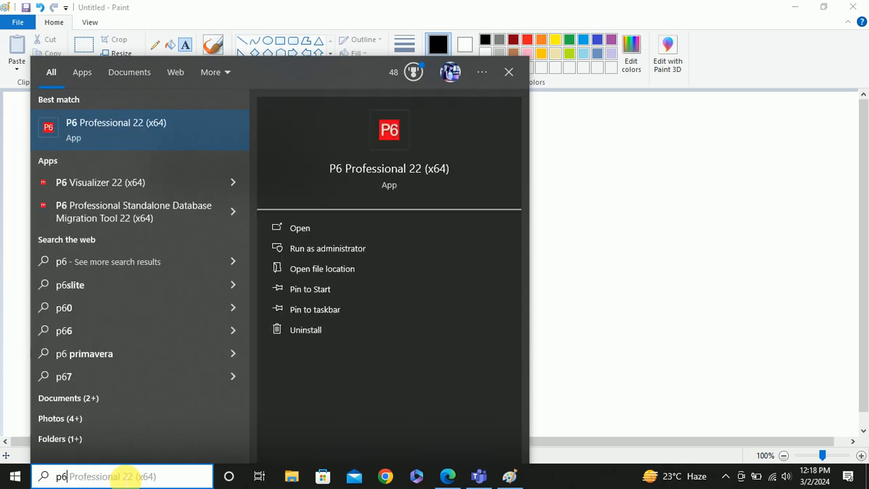
{"action": "key", "text": "Escape"}
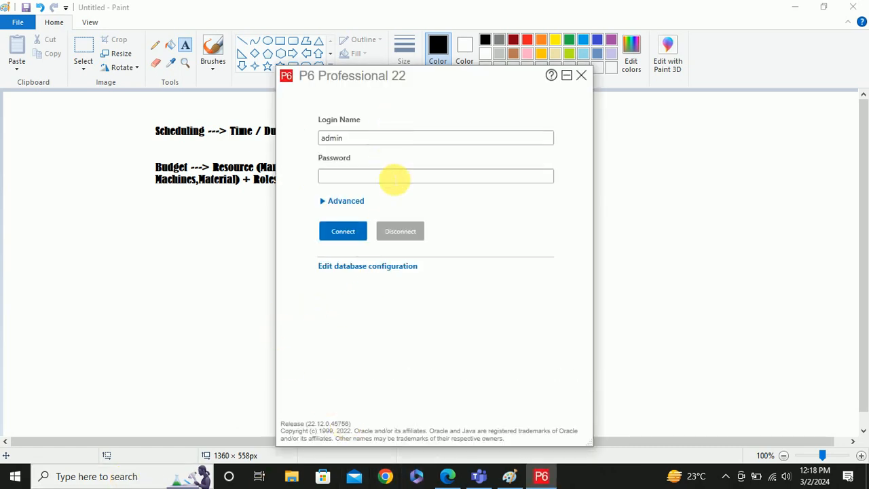
{"action": "type", "text": "admin"}
{"action": "key", "text": "Return"}
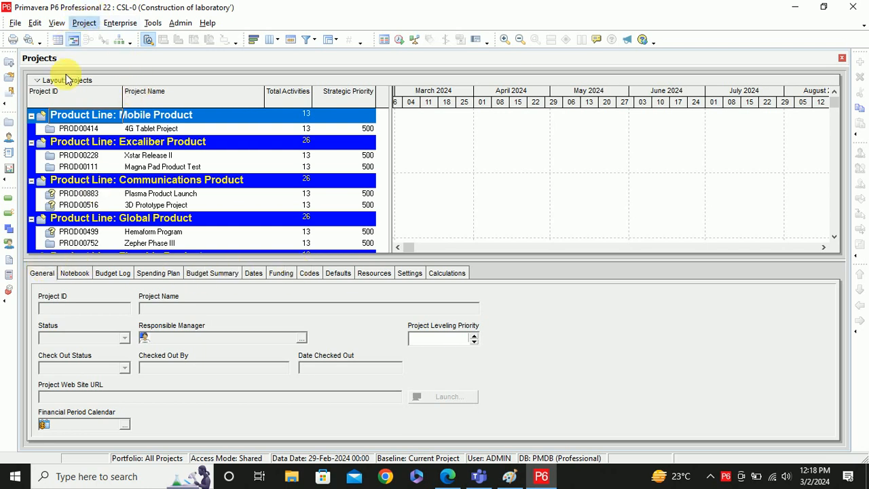
- Open the Enterprise Roles dictionary and move its window up and to the right
{"action": "left_click", "coordinate": [377, 278]}
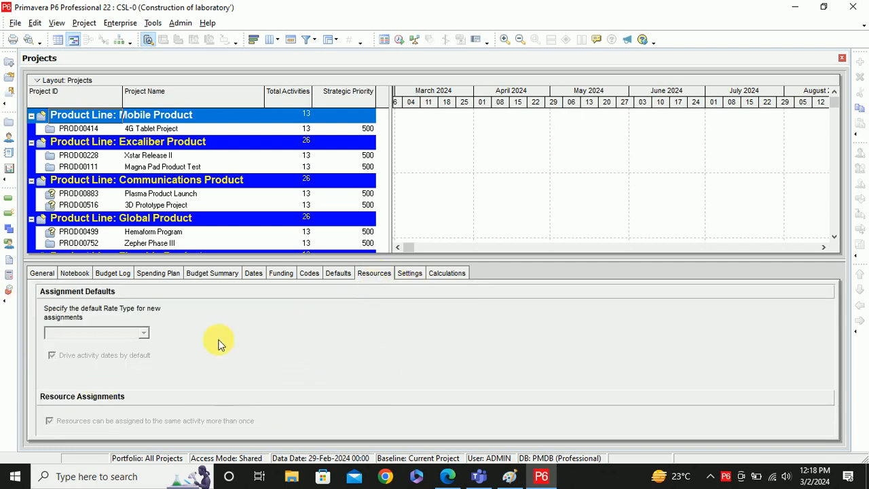
{"action": "left_click", "coordinate": [84, 25]}
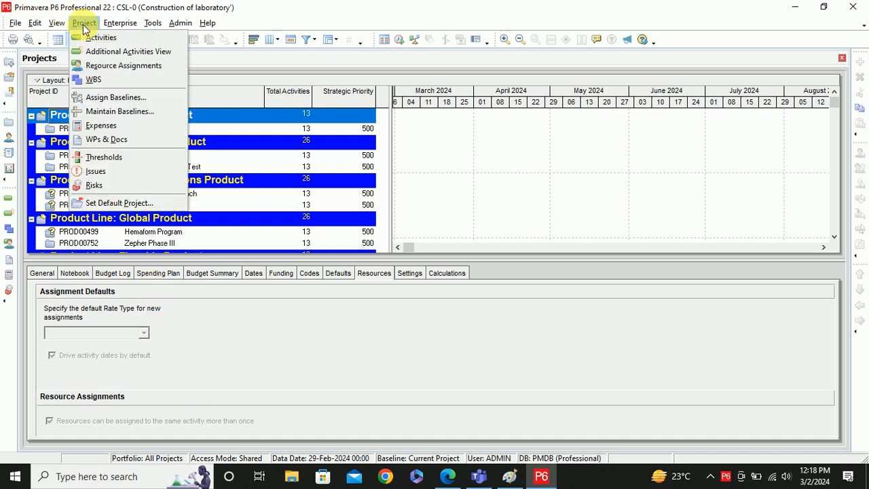
{"action": "mouse_move", "coordinate": [120, 27]}
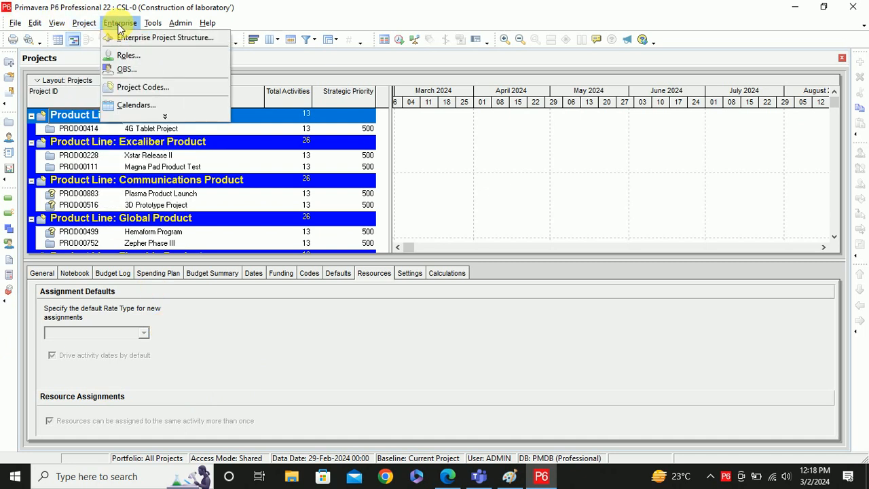
{"action": "left_click", "coordinate": [164, 116]}
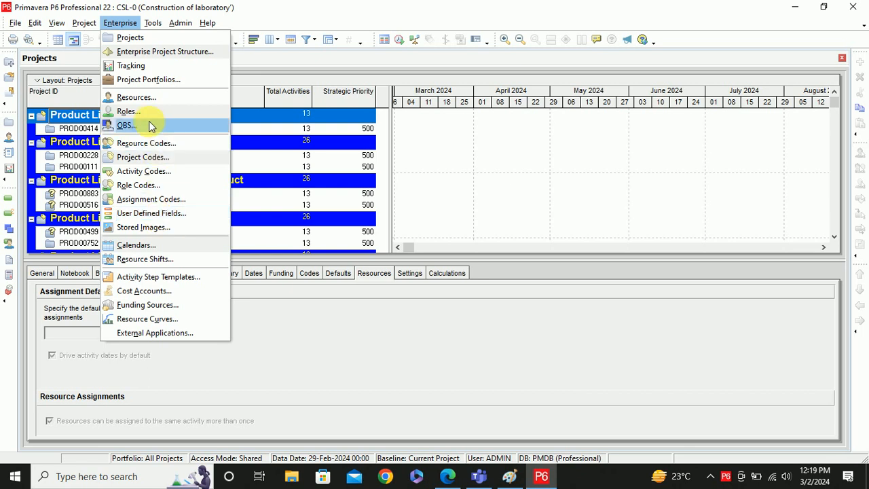
{"action": "left_click", "coordinate": [129, 111]}
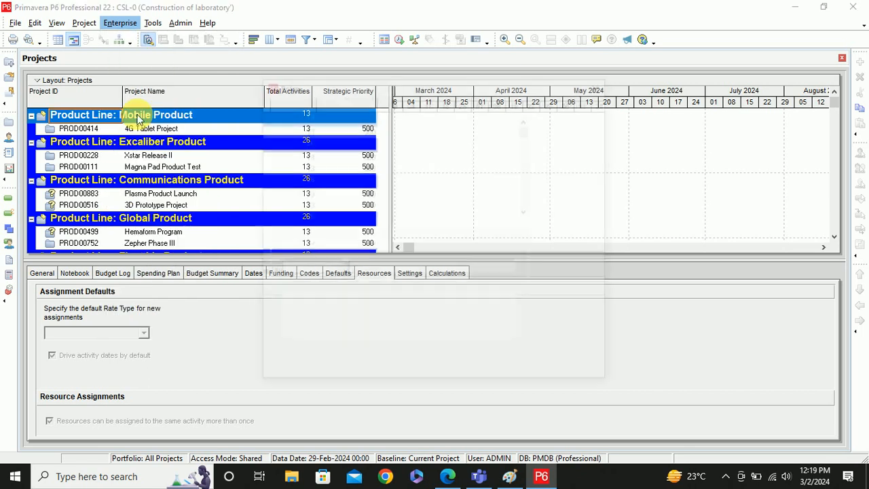
{"action": "left_click_drag", "start_coordinate": [408, 86], "coordinate": [409, 72]}
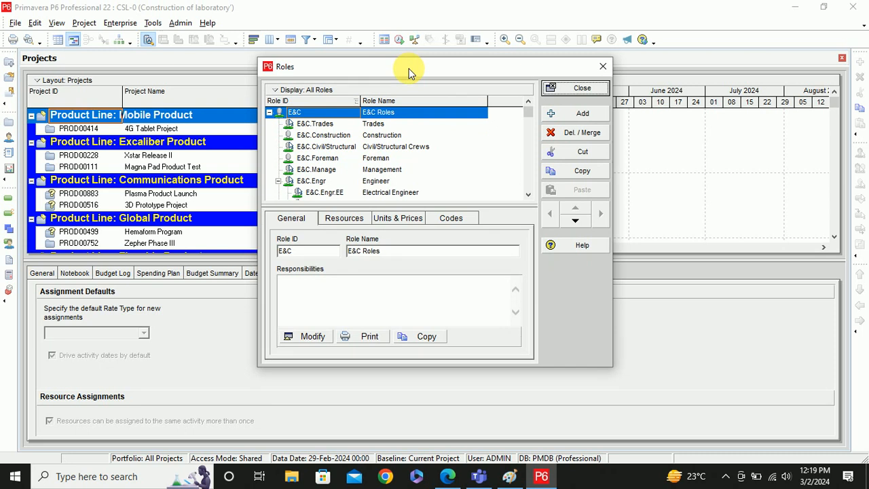
{"action": "left_click_drag", "start_coordinate": [410, 72], "coordinate": [597, 70]}
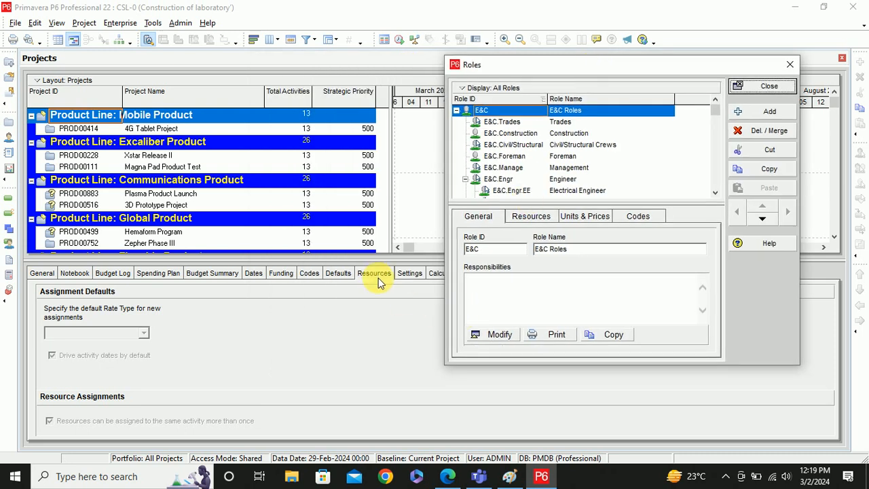
- Close the Roles dictionary and open the Activities of the CSL-0 project
{"action": "left_click", "coordinate": [83, 23]}
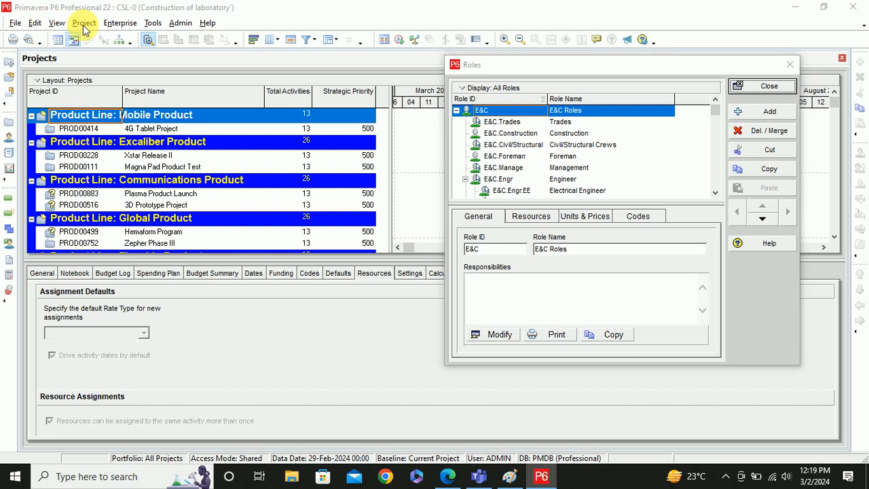
{"action": "left_click", "coordinate": [791, 65]}
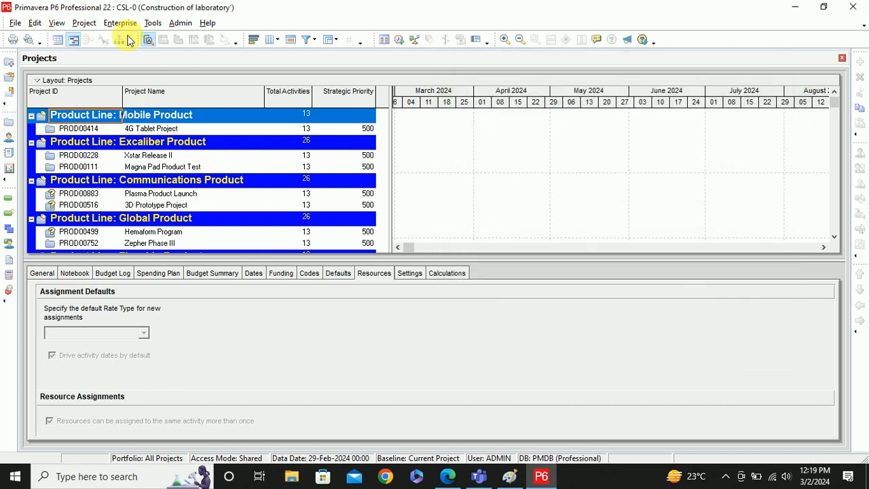
{"action": "left_click", "coordinate": [93, 23]}
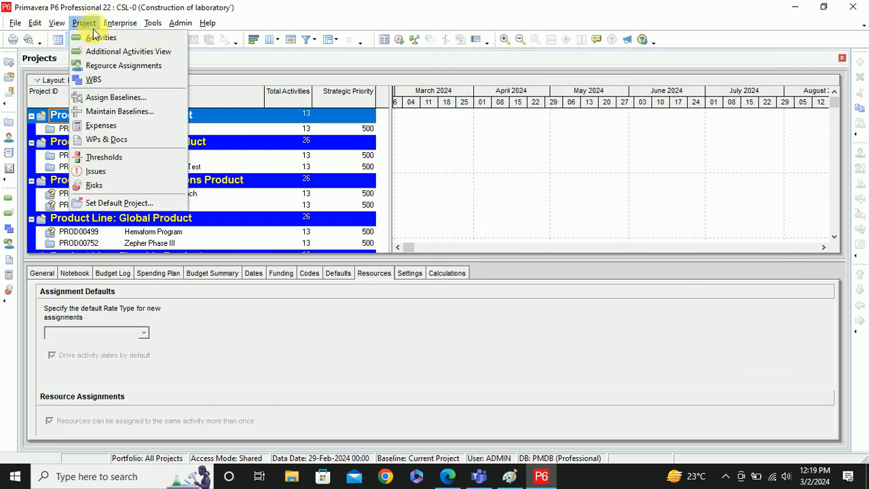
{"action": "left_click", "coordinate": [101, 35]}
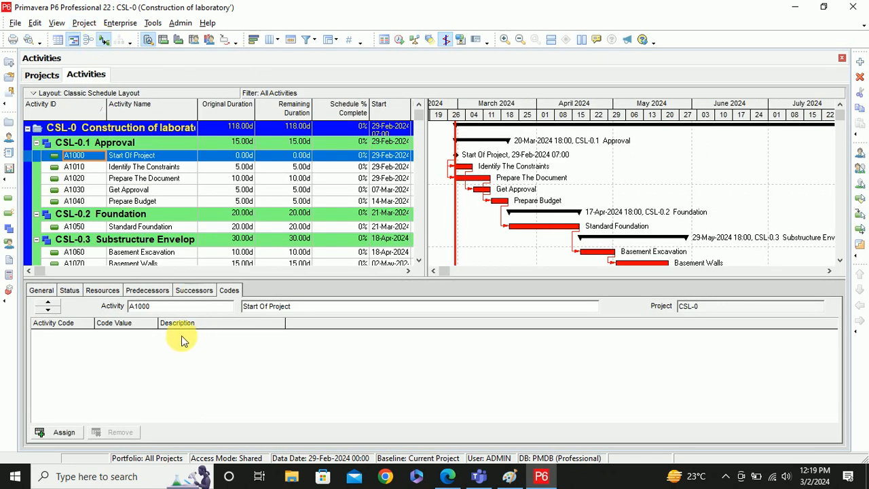
- Select activity A1000 and reopen the Enterprise Roles dictionary
{"action": "left_click", "coordinate": [99, 289]}
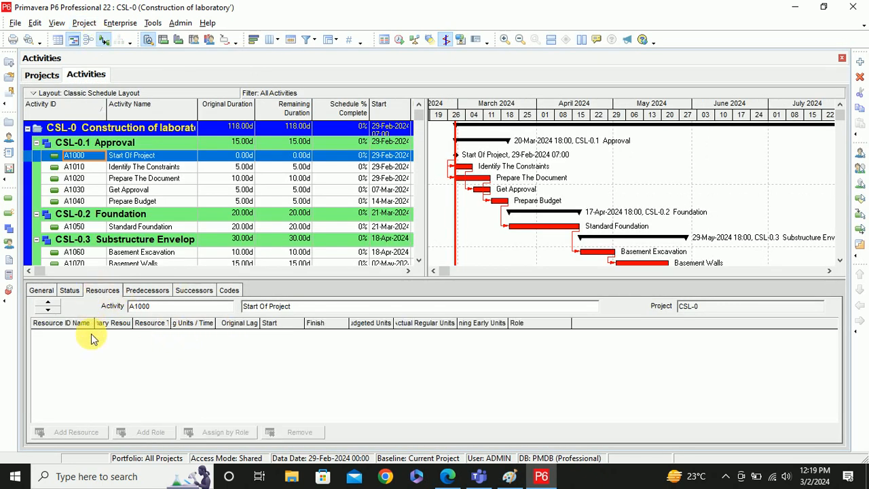
{"action": "left_click", "coordinate": [120, 23]}
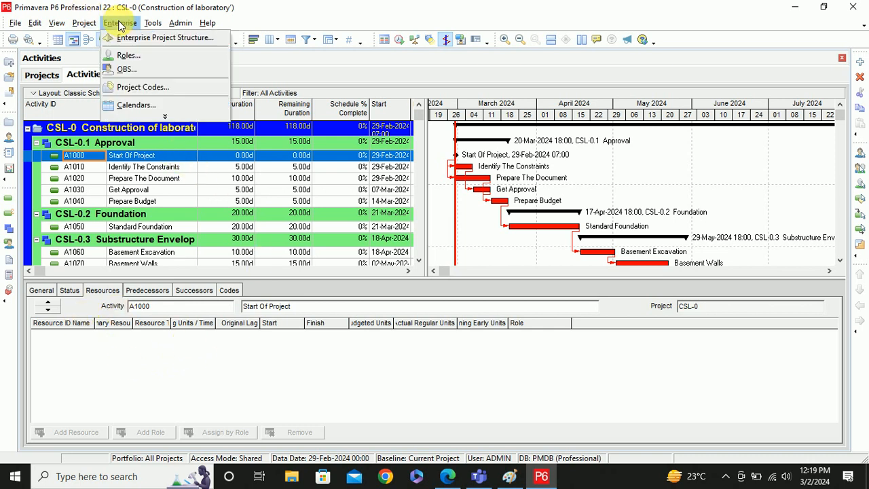
{"action": "left_click", "coordinate": [165, 116]}
{"action": "left_click", "coordinate": [147, 113]}
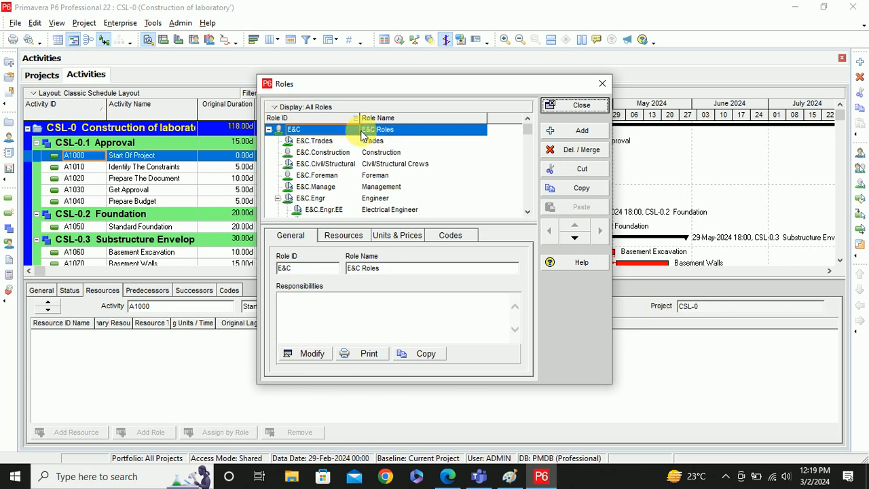
{"action": "scroll", "coordinate": [491, 172], "scroll_direction": "down", "scroll_amount": 2}
{"action": "scroll", "coordinate": [491, 171], "scroll_direction": "down", "scroll_amount": 8}
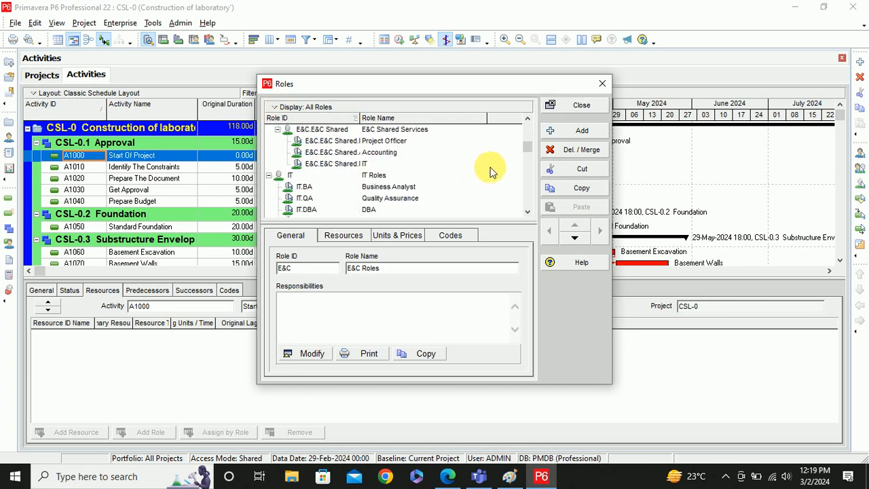
{"action": "scroll", "coordinate": [491, 171], "scroll_direction": "up", "scroll_amount": 10}
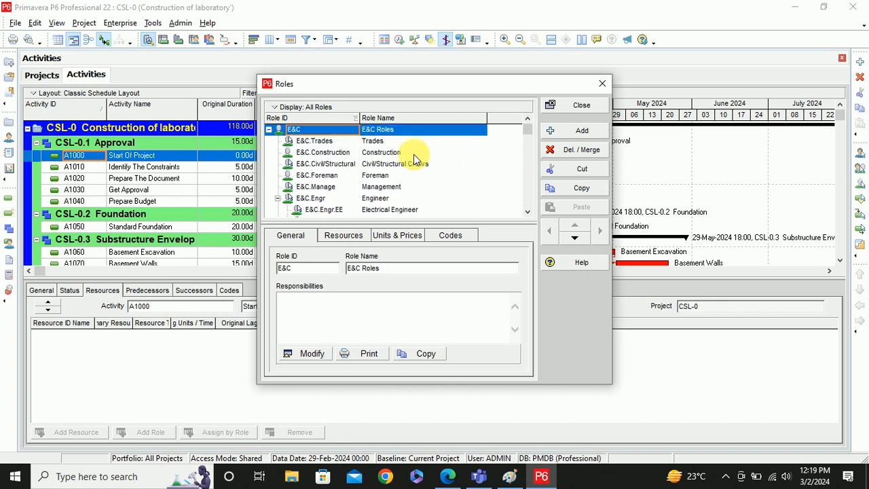
- Collapse the E&C, IT, CORP, PROD and Power role groups
{"action": "left_click", "coordinate": [269, 129]}
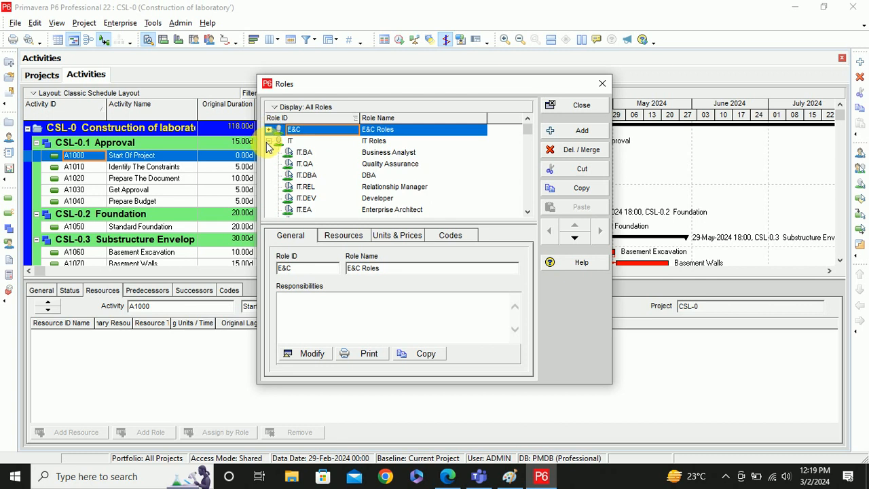
{"action": "left_click", "coordinate": [269, 140]}
{"action": "left_click", "coordinate": [268, 152]}
{"action": "left_click", "coordinate": [269, 164]}
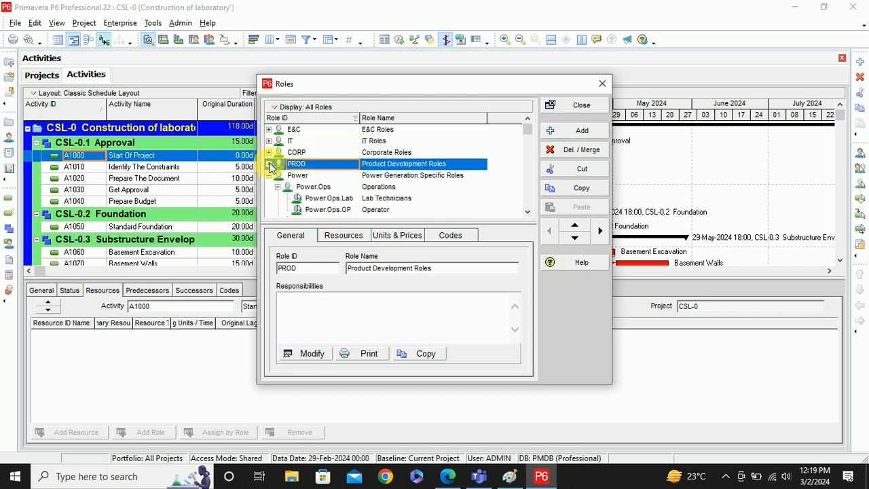
{"action": "left_click", "coordinate": [269, 175]}
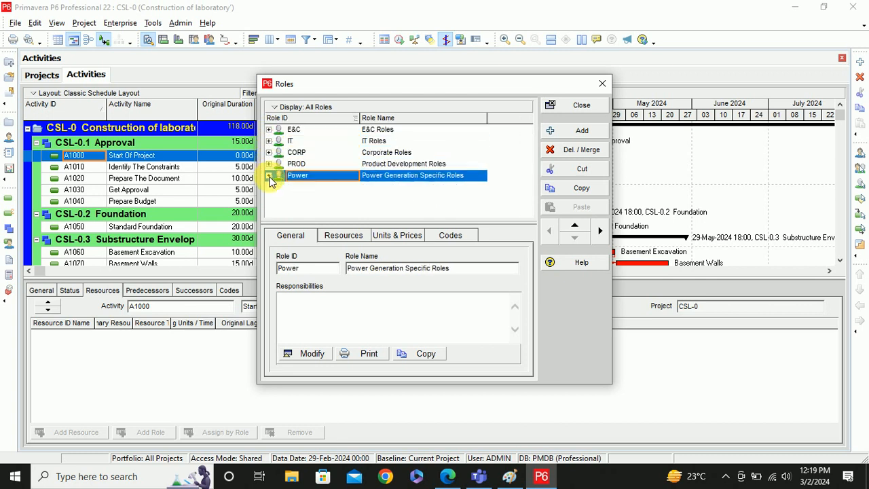
- Add role SE named Site Engineer
{"action": "left_click", "coordinate": [579, 135]}
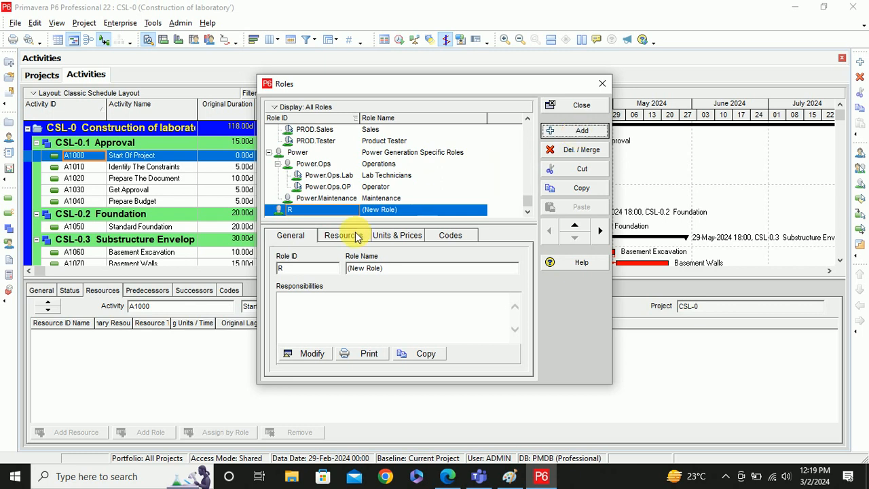
{"action": "left_click", "coordinate": [290, 213]}
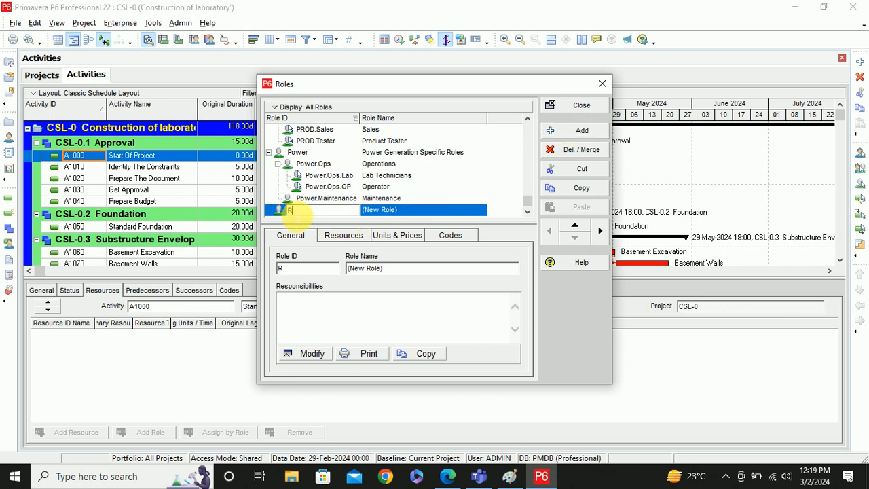
{"action": "key", "text": "BackSpace"}
{"action": "type", "text": "Sit"}
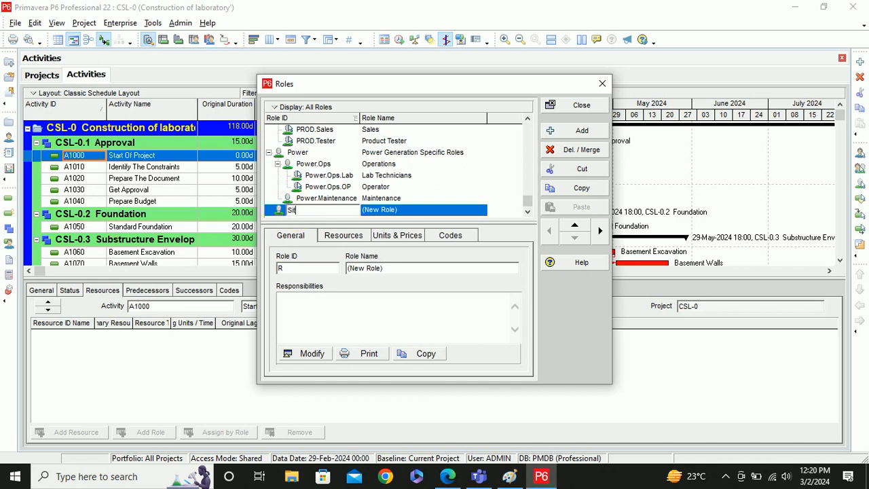
{"action": "type", "text": "e"}
{"action": "key", "text": "BackSpace"}
{"action": "key", "text": "BackSpace"}
{"action": "left_click", "coordinate": [398, 211]}
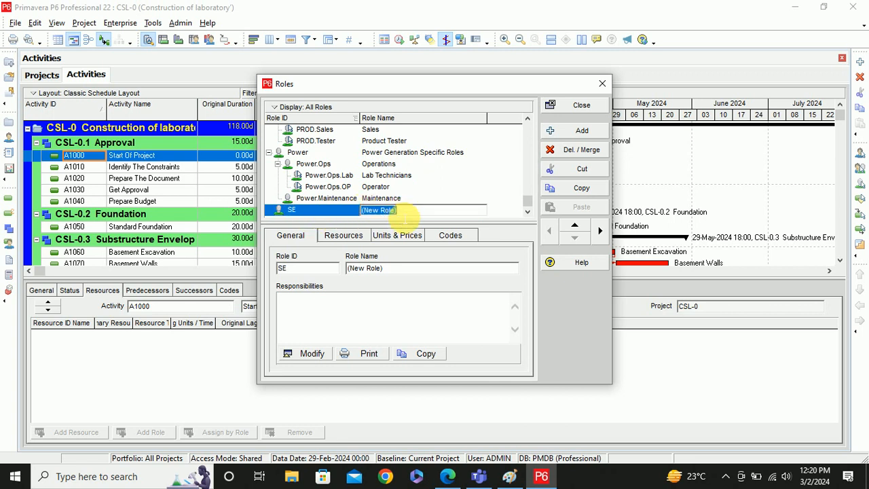
{"action": "type", "text": "Site"}
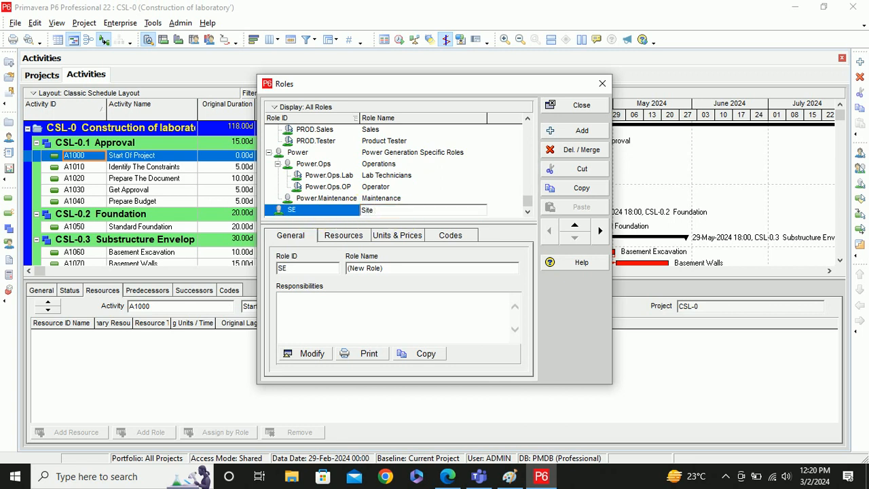
{"action": "type", "text": " Engineer"}
- Add role PE named Project Engineer
{"action": "left_click", "coordinate": [582, 130]}
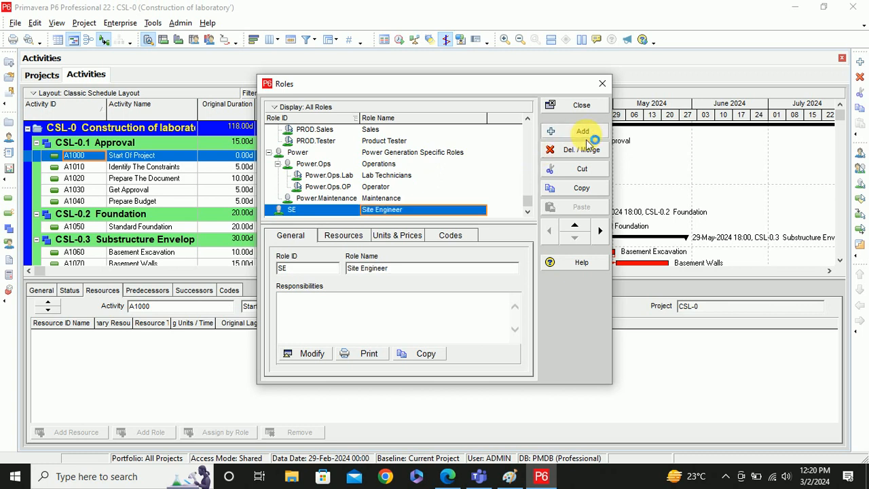
{"action": "type", "text": "R"}
{"action": "left_click", "coordinate": [289, 210]}
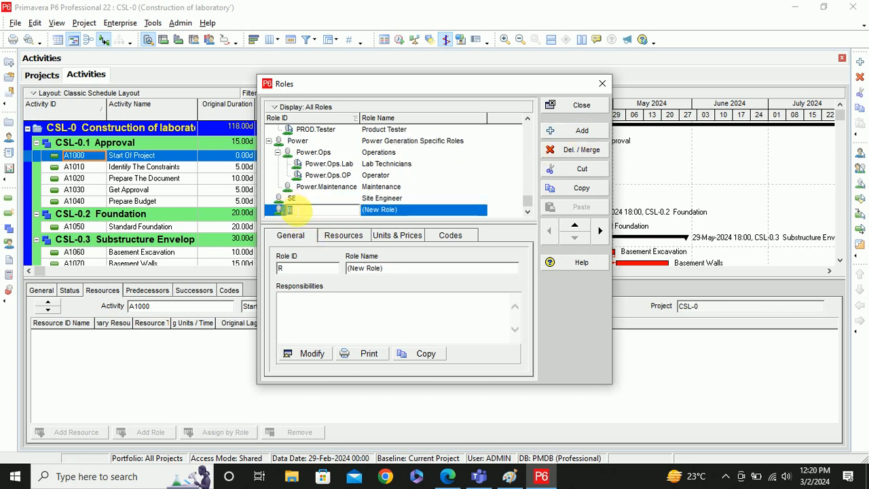
{"action": "type", "text": "Project"}
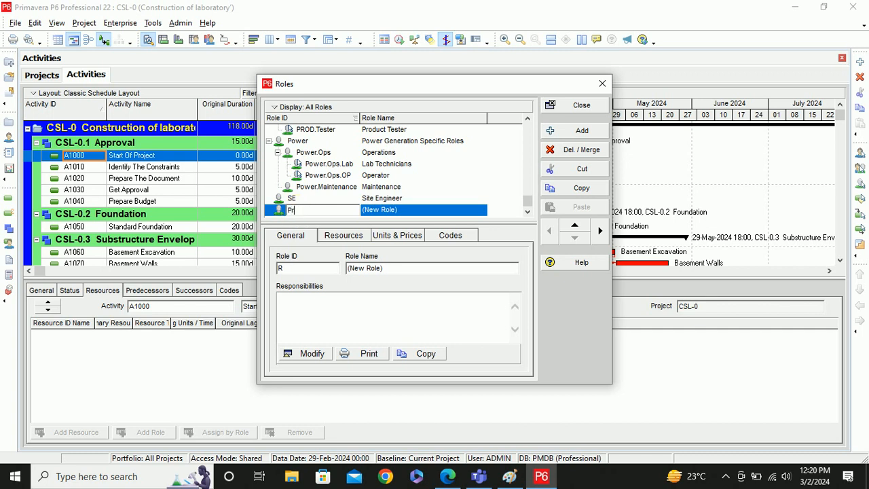
{"action": "left_click", "coordinate": [398, 211]}
{"action": "type", "text": "Pr"}
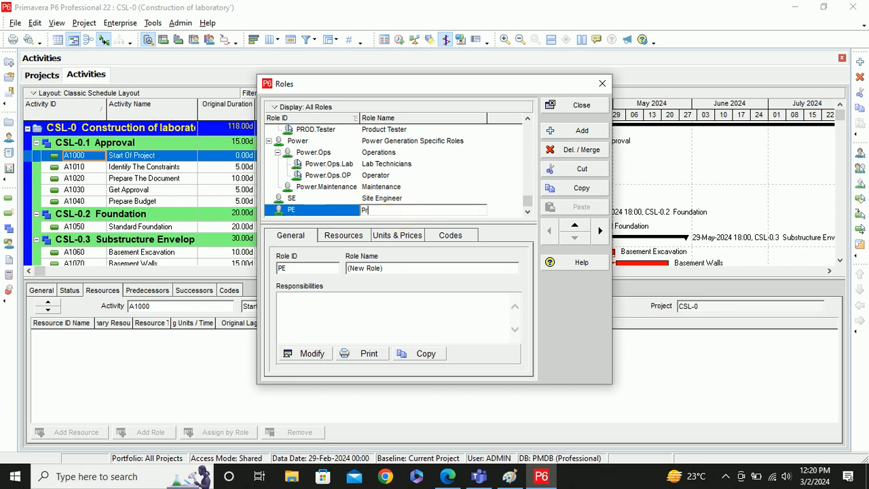
{"action": "type", "text": "oject Engineer"}
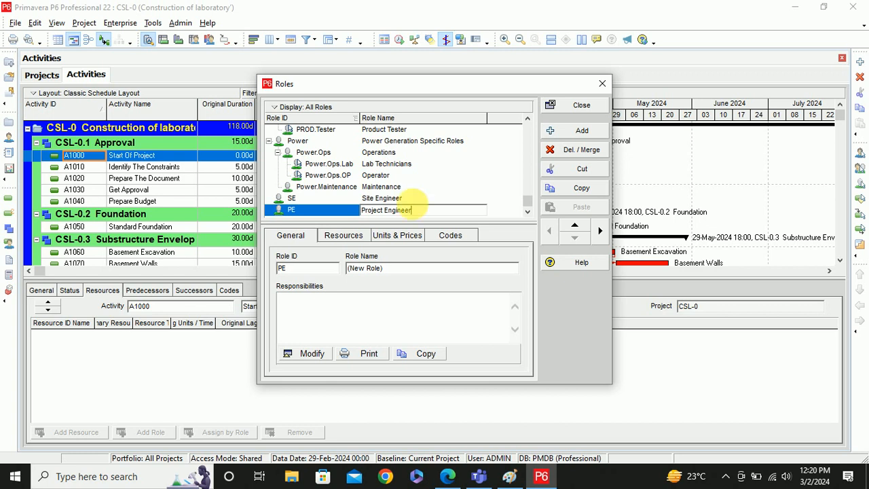
- Add role SF named Site Foreman
{"action": "left_click", "coordinate": [579, 132]}
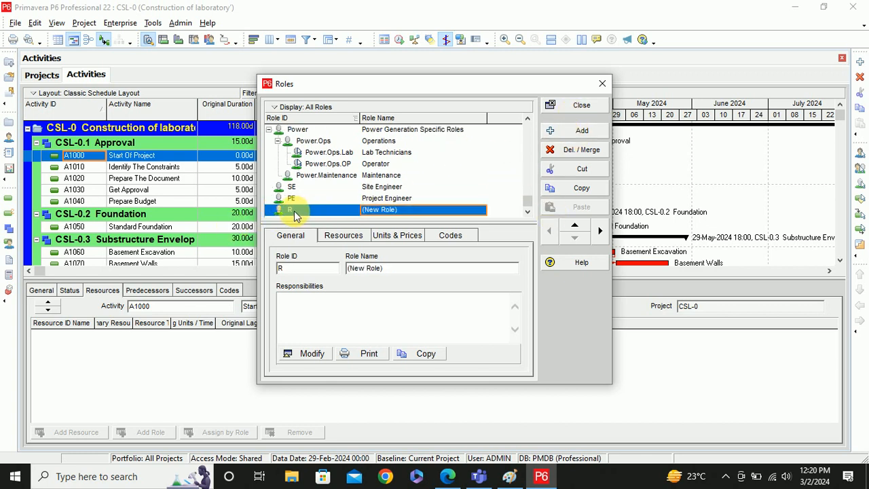
{"action": "left_click", "coordinate": [293, 210]}
{"action": "type", "text": "S"}
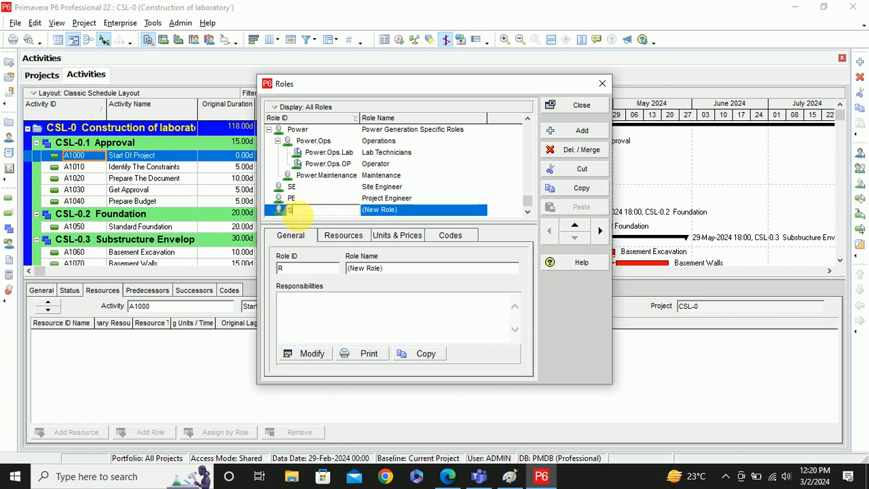
{"action": "type", "text": "F"}
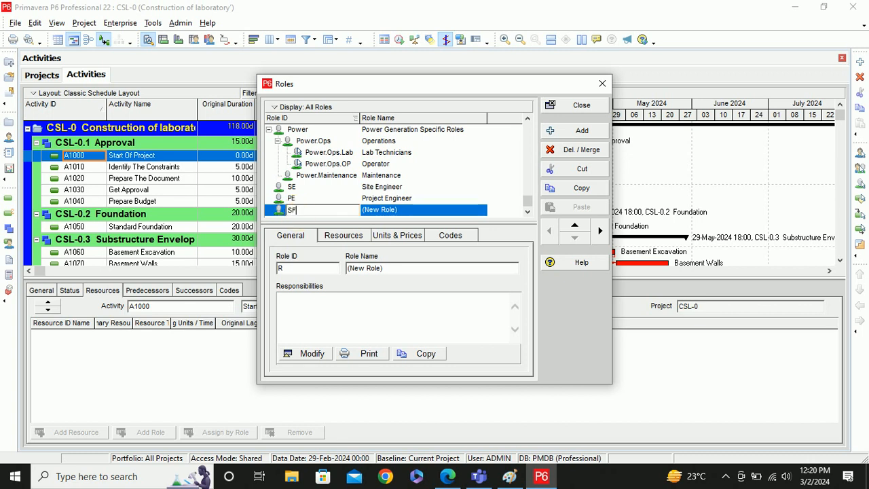
{"action": "left_click", "coordinate": [370, 212]}
{"action": "type", "text": "Site F"}
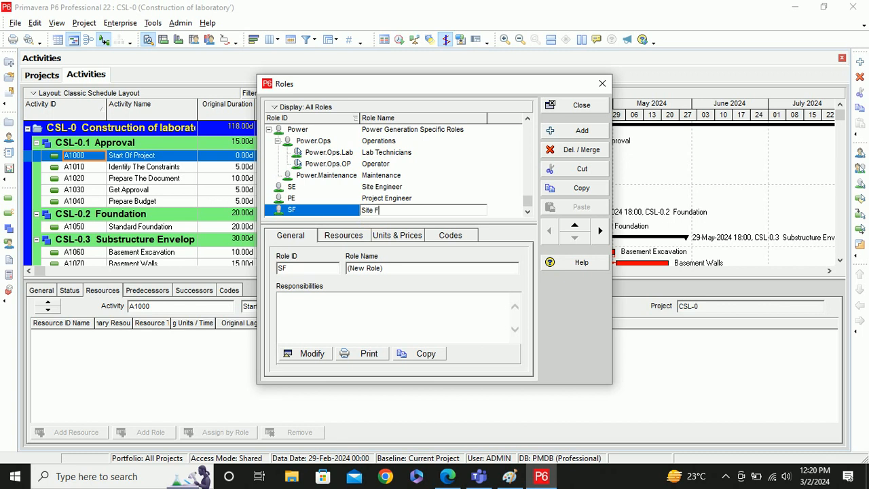
{"action": "type", "text": "oreman"}
- Add role CW named Construction Worker, then select the Site Engineer role
{"action": "left_click", "coordinate": [570, 130]}
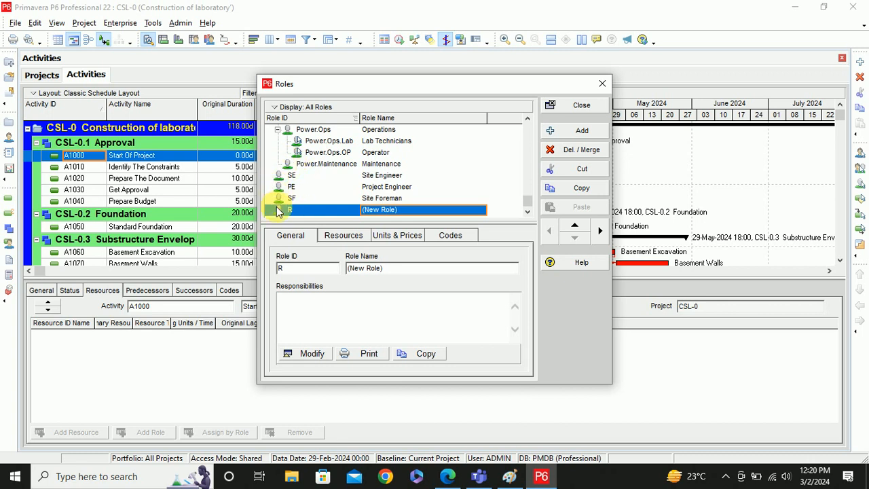
{"action": "left_click", "coordinate": [296, 211]}
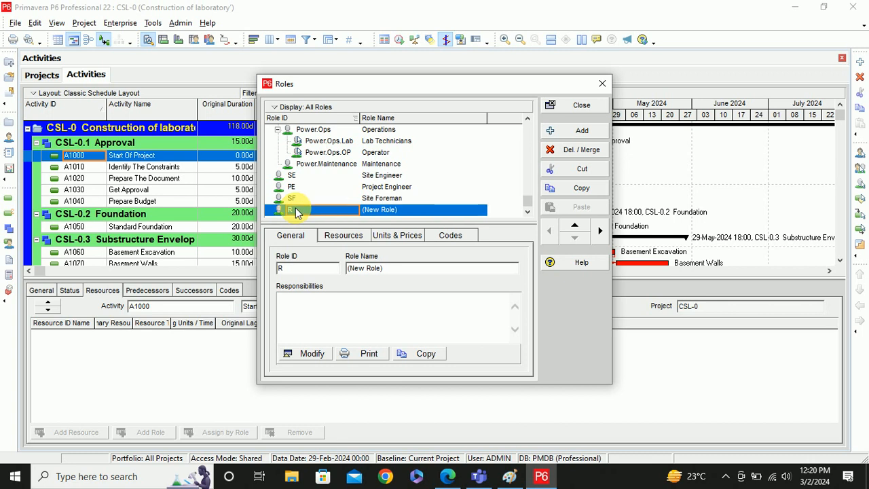
{"action": "type", "text": "CW"}
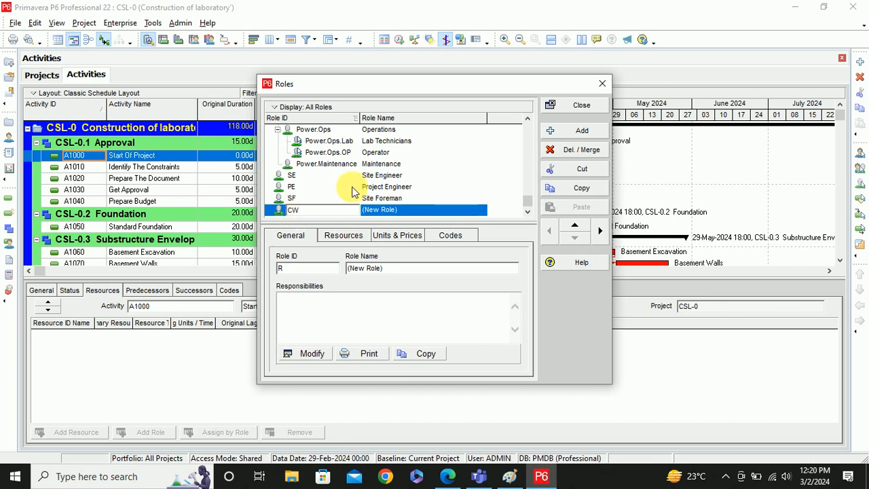
{"action": "left_click", "coordinate": [406, 215]}
{"action": "type", "text": "Con"}
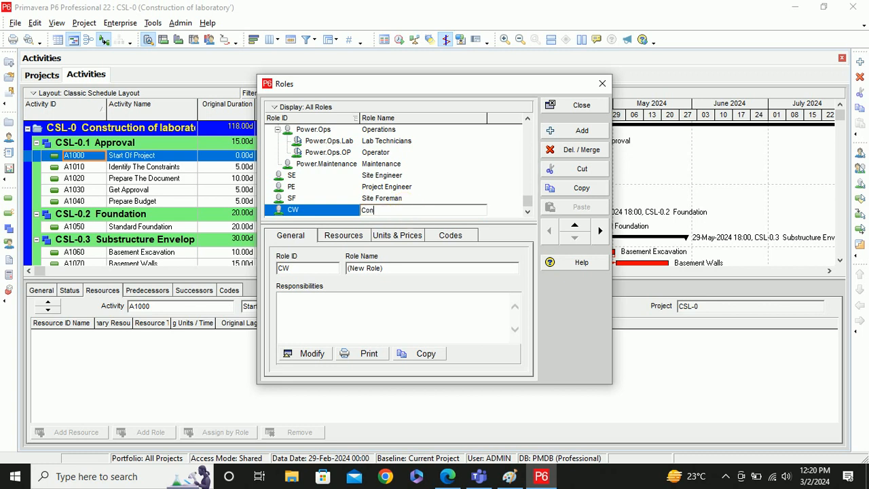
{"action": "type", "text": "struction Worker"}
{"action": "left_click", "coordinate": [355, 174]}
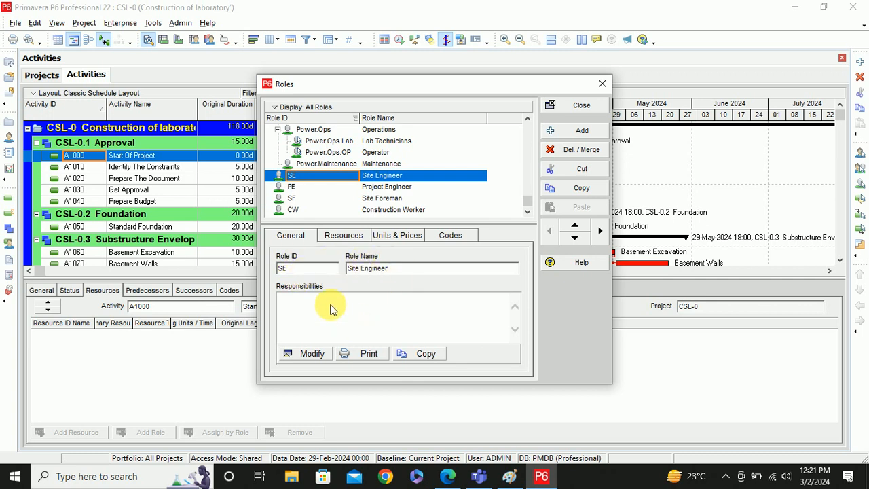
- Set Site Engineer's responsibilities to 'For managing and Maintaining the functionalities at site.'
{"action": "left_click", "coordinate": [307, 353]}
{"action": "left_click", "coordinate": [246, 186]}
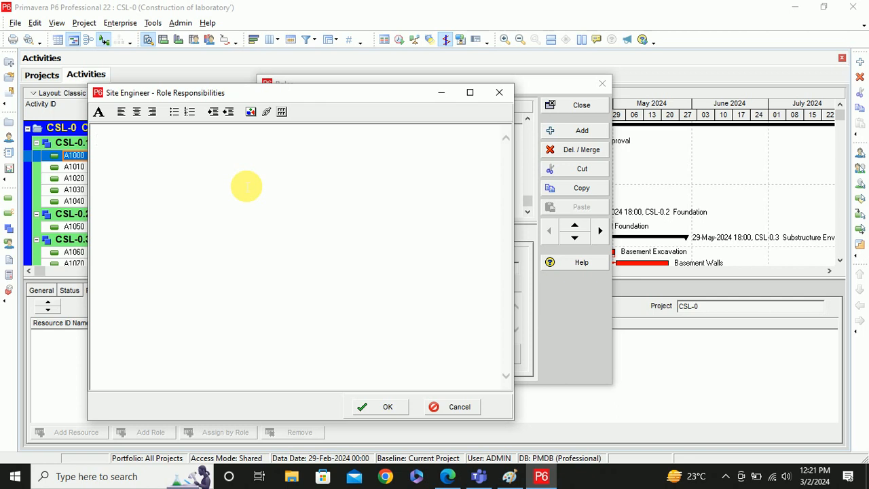
{"action": "type", "text": "For managing and Main"}
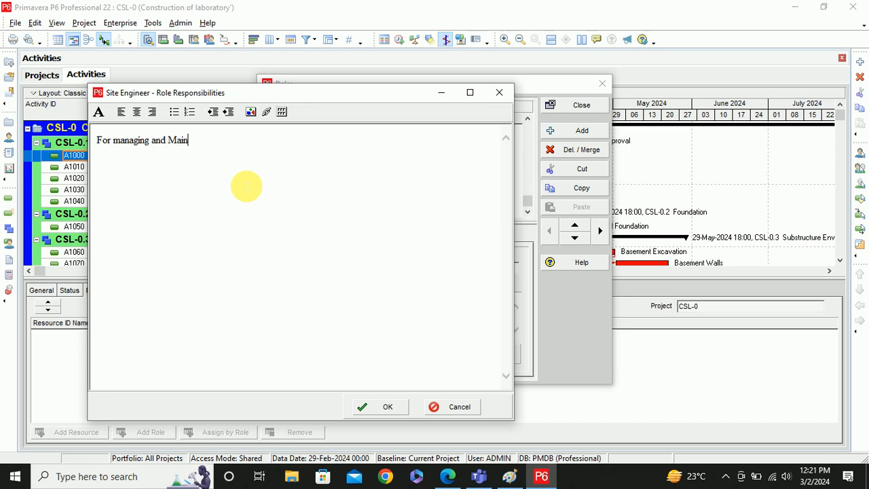
{"action": "type", "text": "t"}
{"action": "type", "text": "aining th"}
{"action": "type", "text": "e "}
{"action": "type", "text": "fi"}
{"action": "key", "text": "BackSpace"}
{"action": "type", "text": "unctio"}
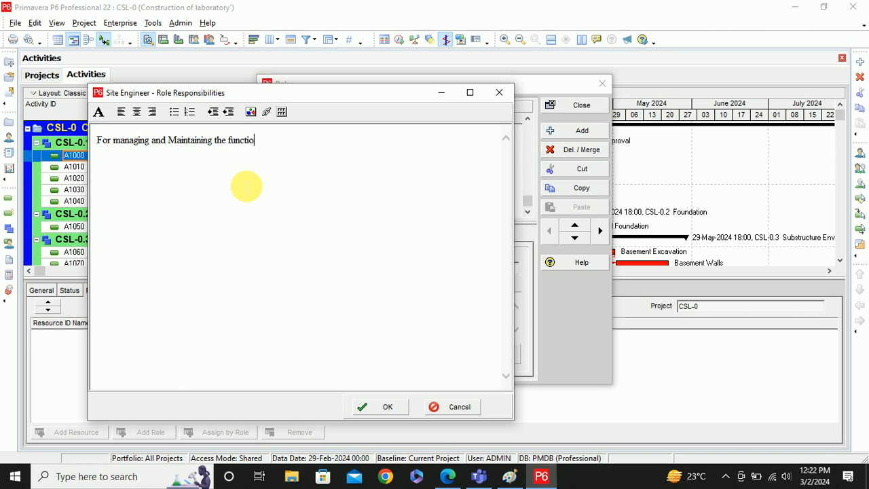
{"action": "type", "text": "nalities at site."}
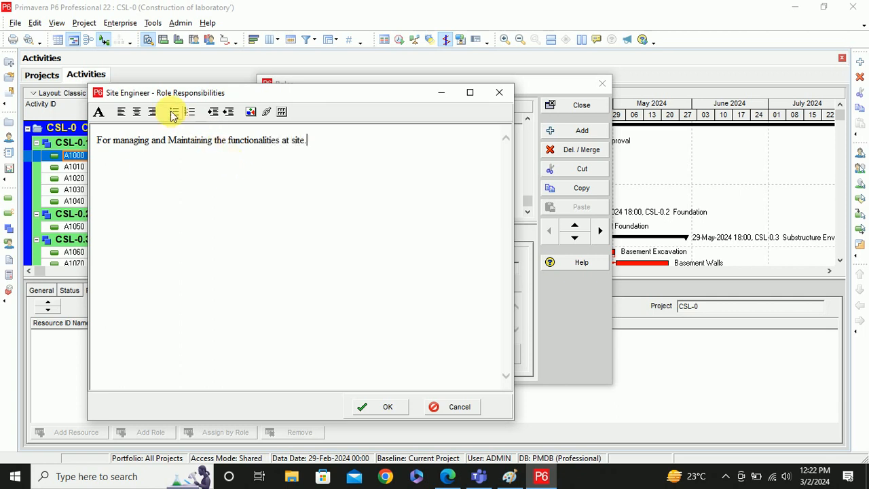
{"action": "left_click", "coordinate": [386, 408]}
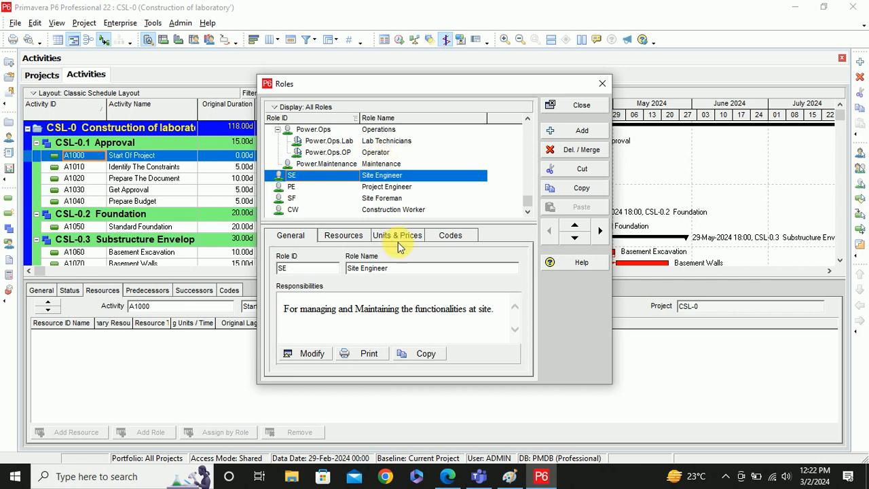
- Show the roles' Resources tab and select the Project Engineer role
{"action": "left_click", "coordinate": [345, 237]}
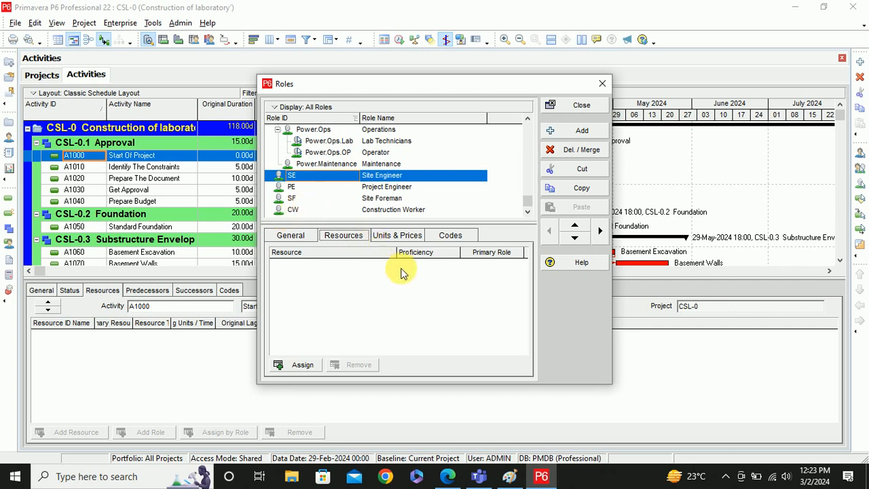
{"action": "left_click", "coordinate": [377, 189]}
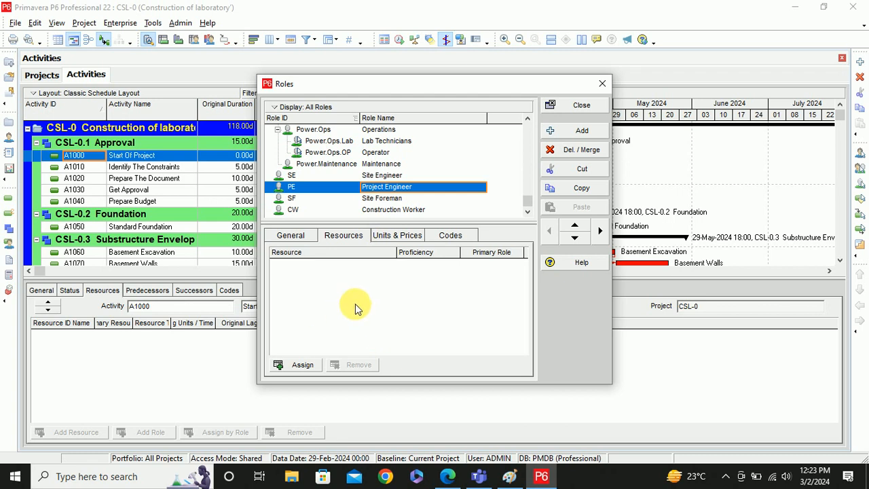
{"action": "left_click", "coordinate": [397, 238]}
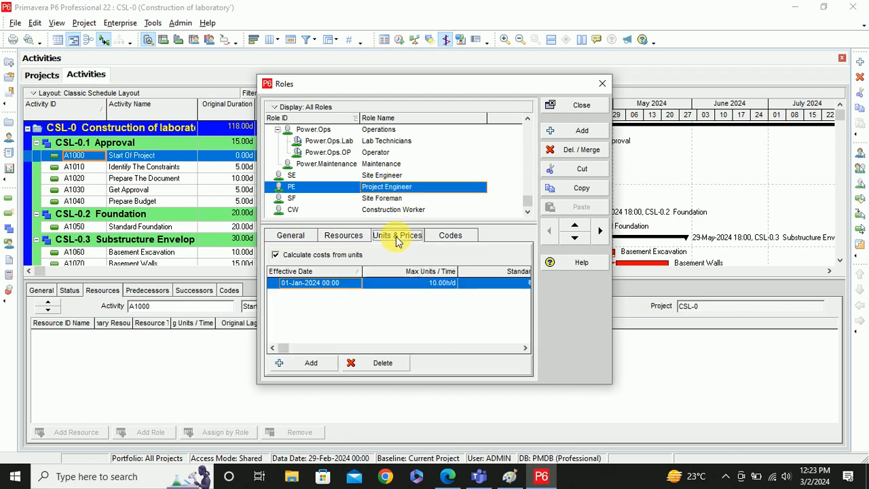
{"action": "left_click", "coordinate": [525, 349]}
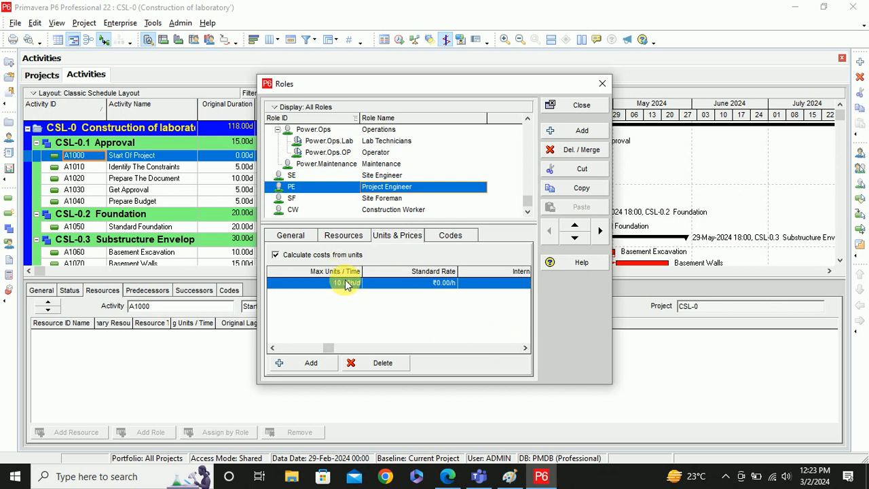
{"action": "left_click", "coordinate": [527, 348]}
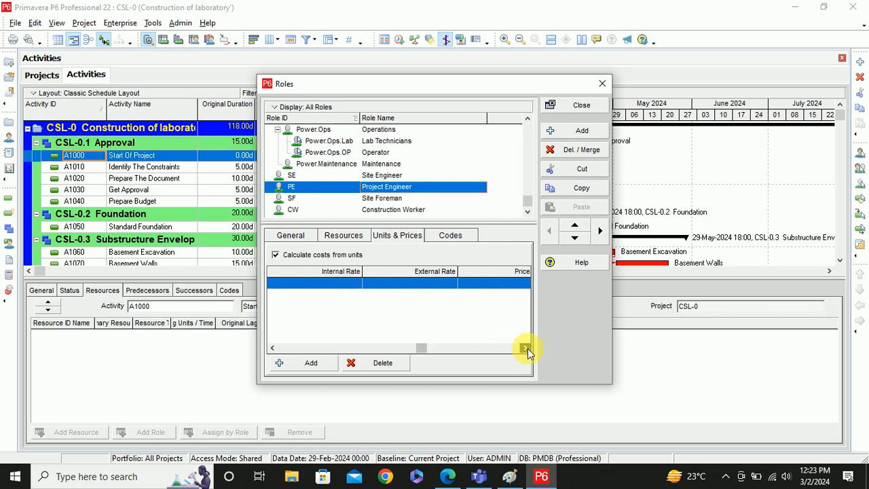
{"action": "left_click", "coordinate": [526, 348]}
{"action": "left_click", "coordinate": [525, 349]}
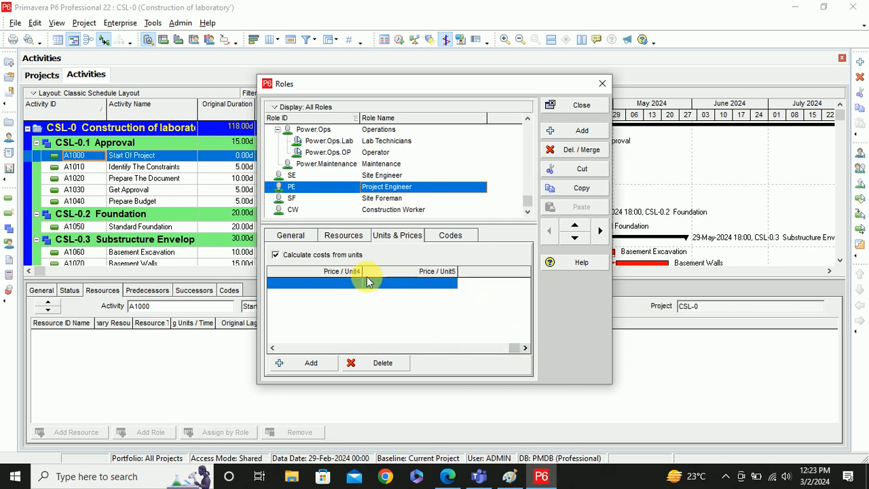
{"action": "left_click", "coordinate": [272, 348]}
{"action": "left_click", "coordinate": [272, 348]}
{"action": "left_click", "coordinate": [272, 348]}
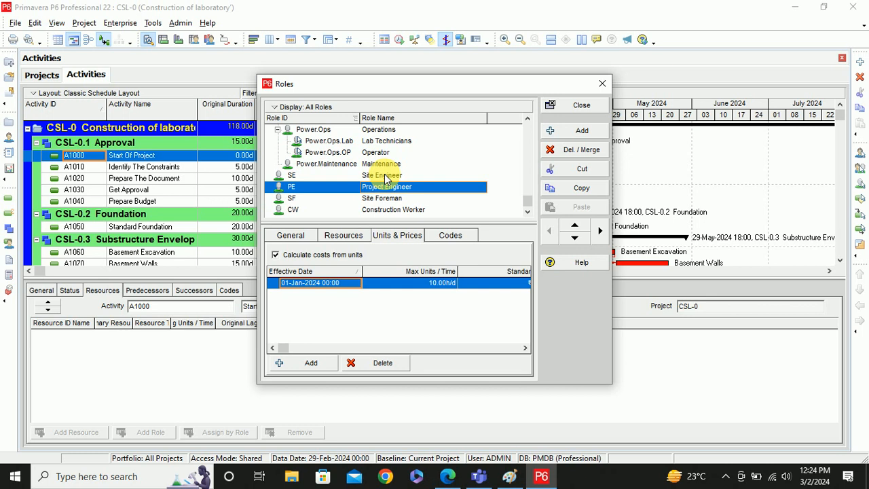
- Change Project Engineer's Max Units/Time from 10.00h/d to 20.00h/d
{"action": "left_click", "coordinate": [432, 288]}
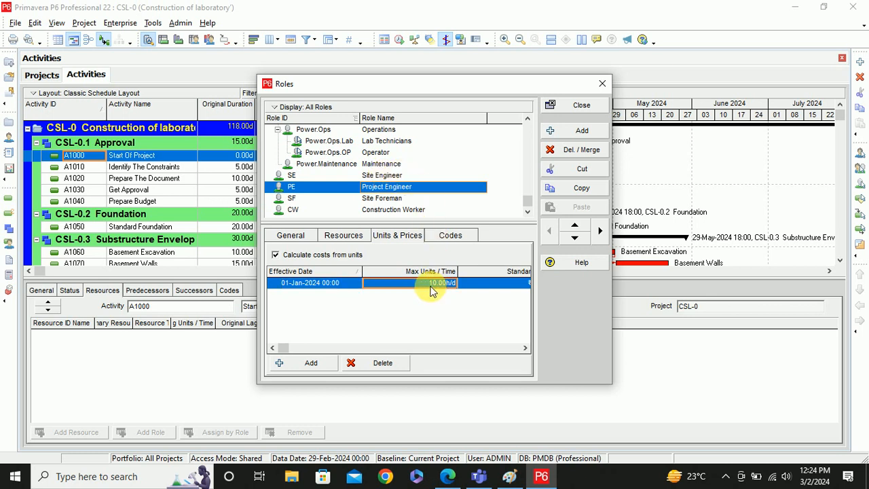
{"action": "left_click", "coordinate": [431, 288]}
{"action": "key", "text": "BackSpace"}
{"action": "key", "text": "BackSpace"}
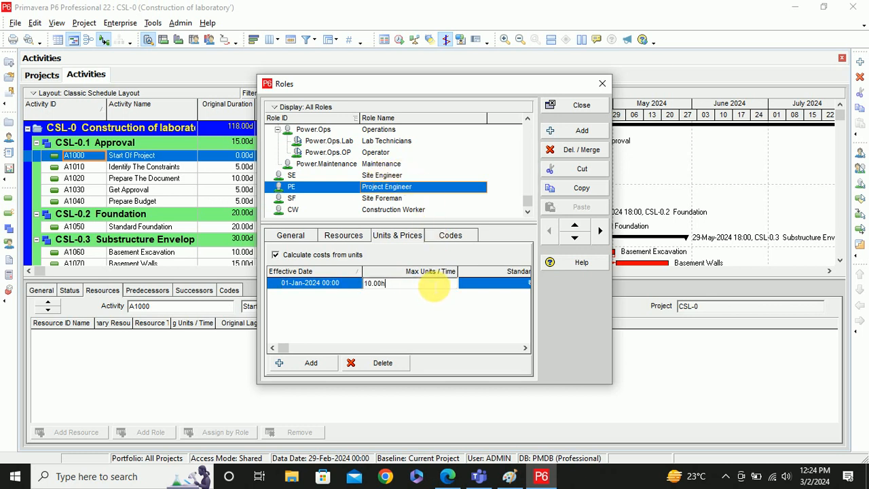
{"action": "key", "text": "BackSpace"}
{"action": "key", "text": "BackSpace"}
{"action": "key", "text": "BackSpace"}
{"action": "key", "text": "BackSpace"}
{"action": "key", "text": "BackSpace"}
{"action": "key", "text": "BackSpace"}
{"action": "type", "text": "20"}
{"action": "key", "text": "Return"}
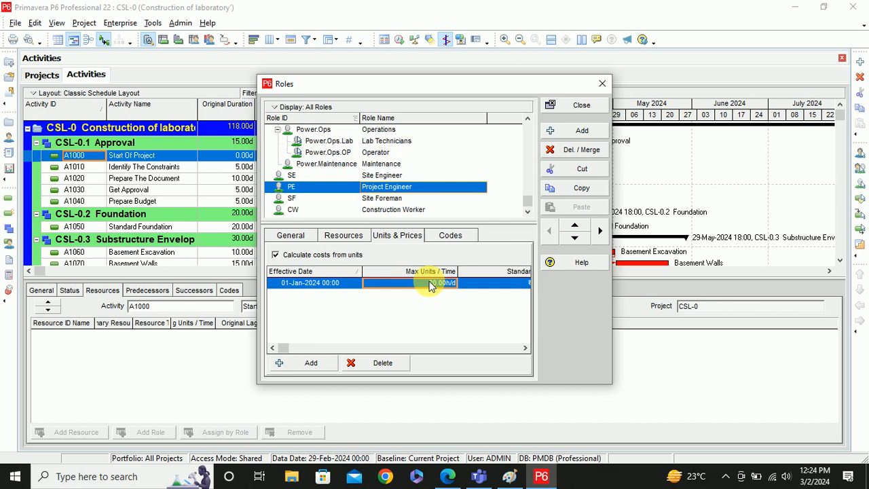
- Check the role's Resources tab, then view its Codes tab
{"action": "left_click", "coordinate": [343, 238]}
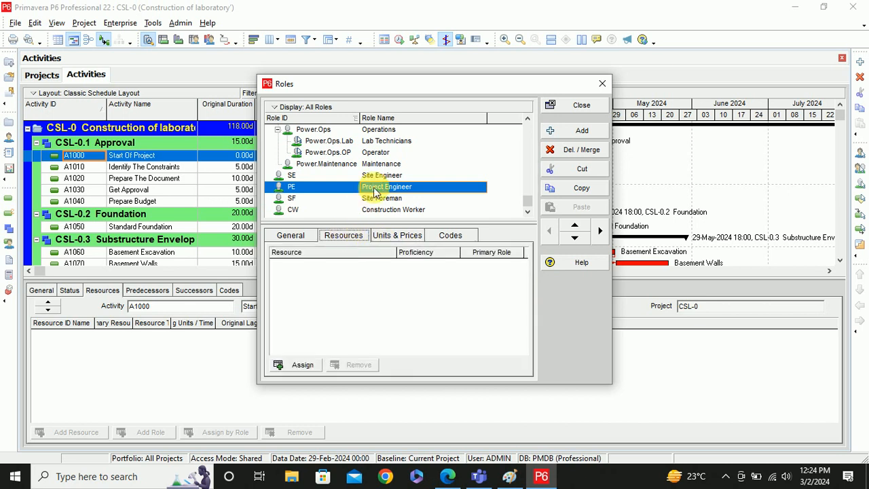
{"action": "left_click", "coordinate": [399, 237]}
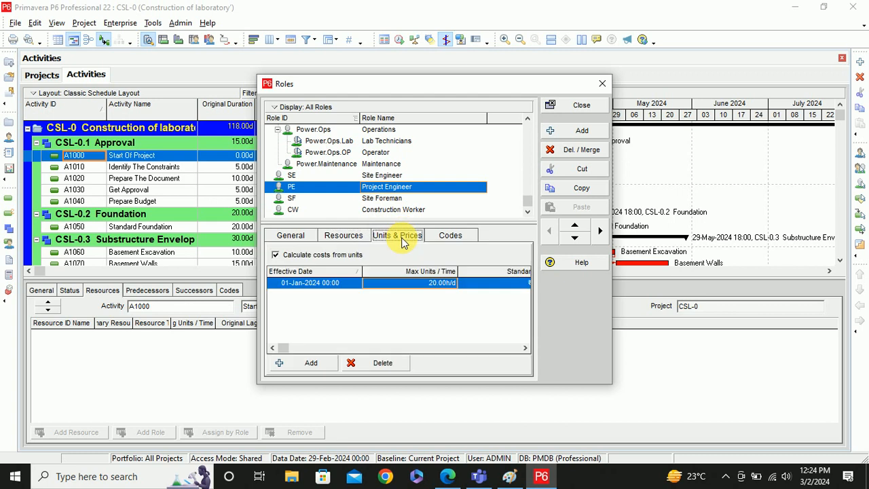
{"action": "left_click", "coordinate": [442, 283]}
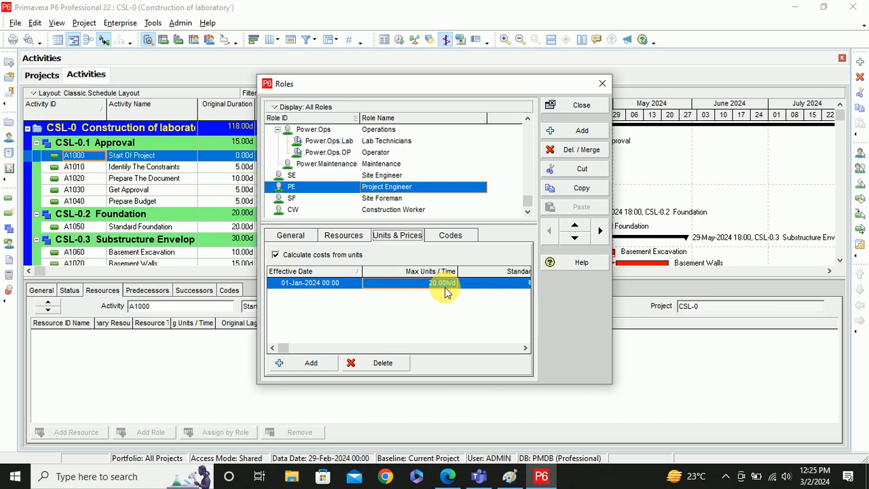
{"action": "left_click", "coordinate": [455, 236]}
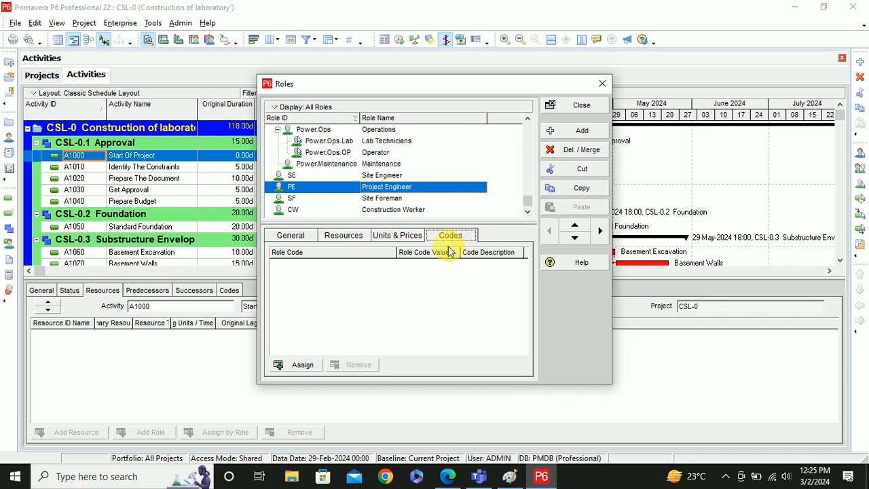
- Browse the assignable role codes, close the picker, and return to Units & Prices
{"action": "left_click", "coordinate": [301, 366]}
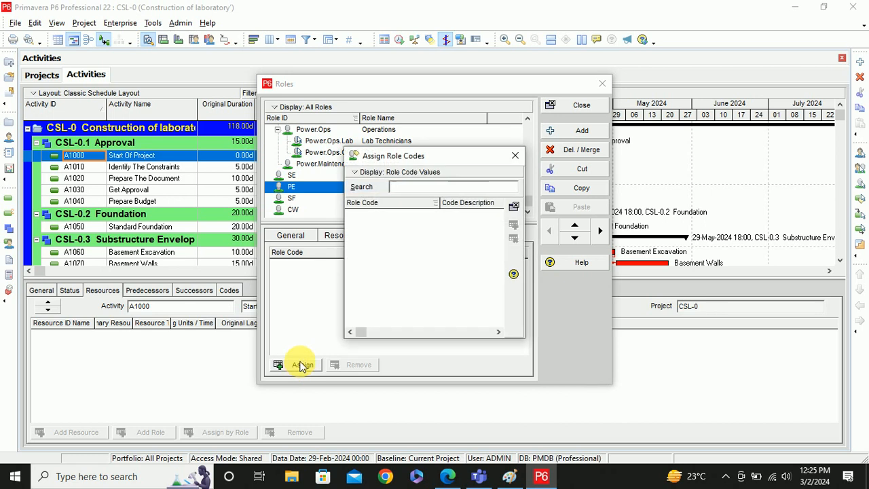
{"action": "left_click", "coordinate": [356, 173]}
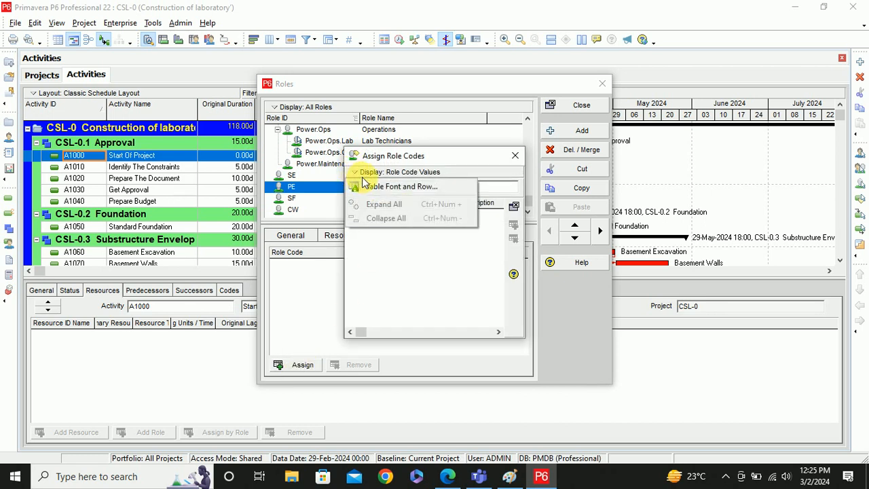
{"action": "left_click", "coordinate": [516, 159]}
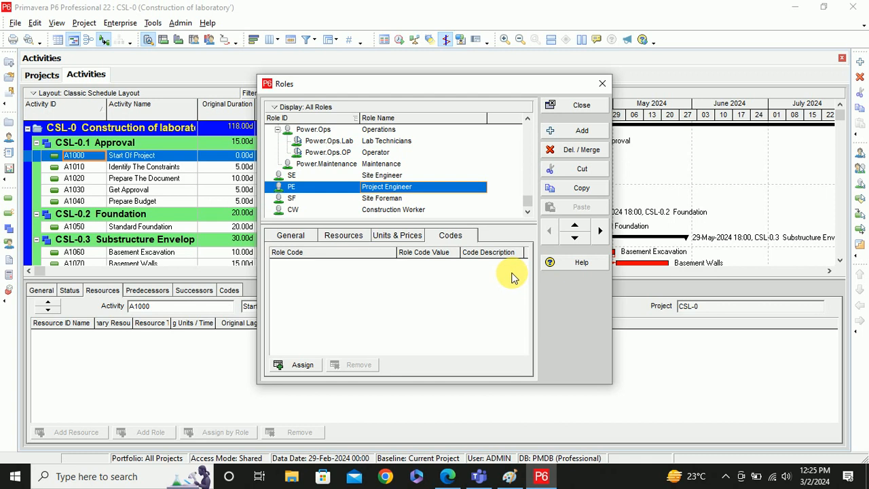
{"action": "left_click", "coordinate": [392, 238]}
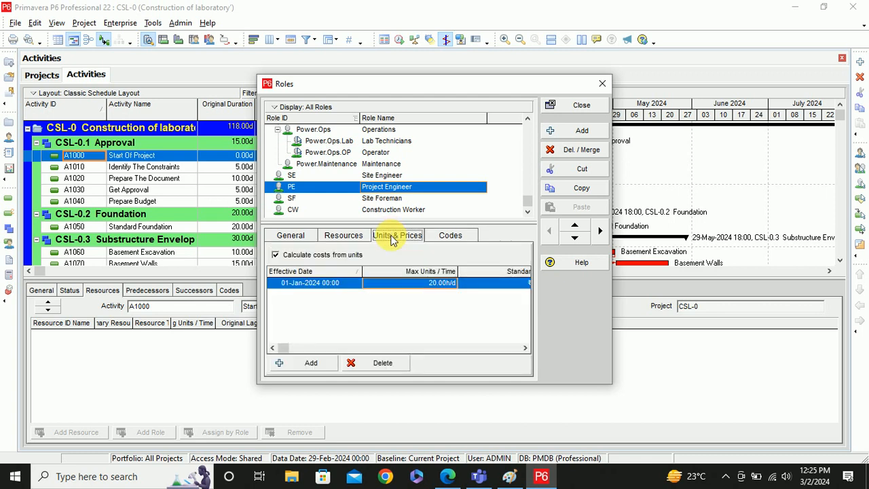
- Bring the Project Engineer's Standard Rate column into view and briefly check its assigned resources
{"action": "left_click", "coordinate": [527, 347]}
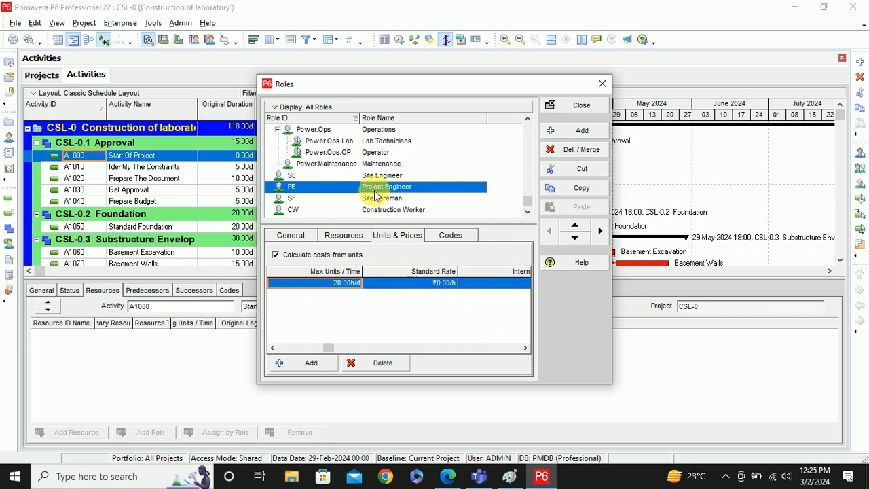
{"action": "double_click", "coordinate": [438, 290]}
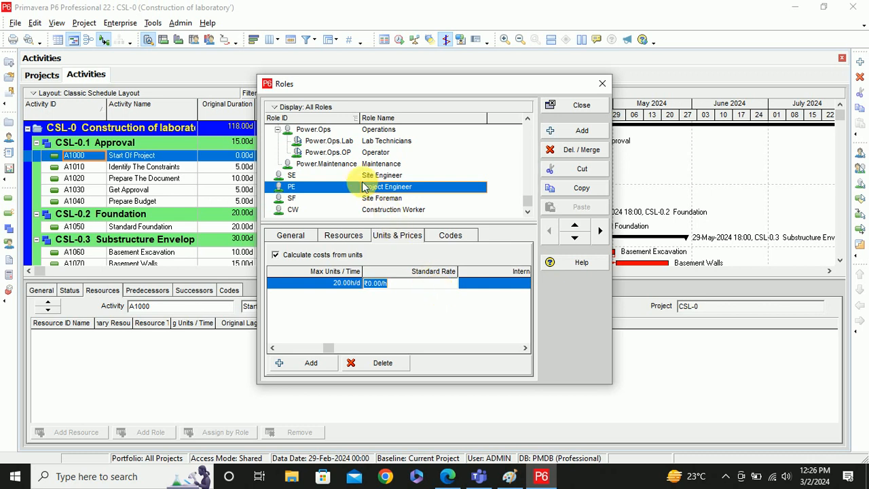
{"action": "left_click", "coordinate": [355, 237]}
{"action": "left_click", "coordinate": [346, 236]}
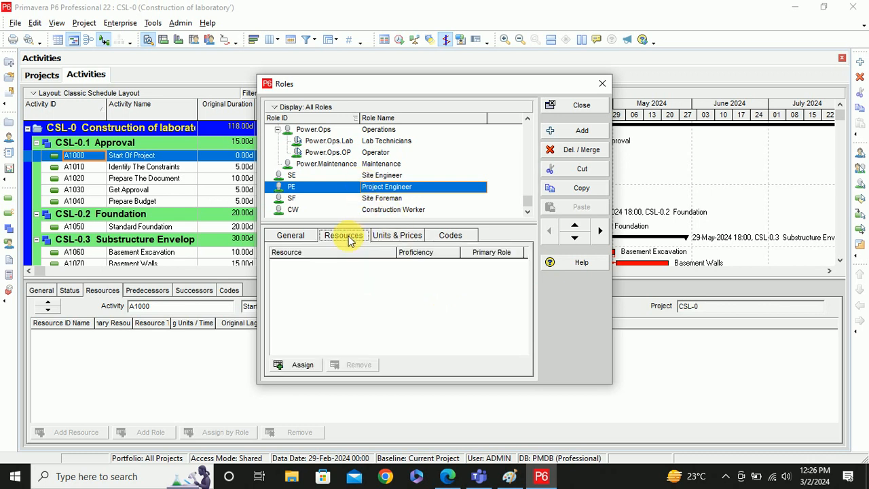
{"action": "left_click", "coordinate": [403, 237]}
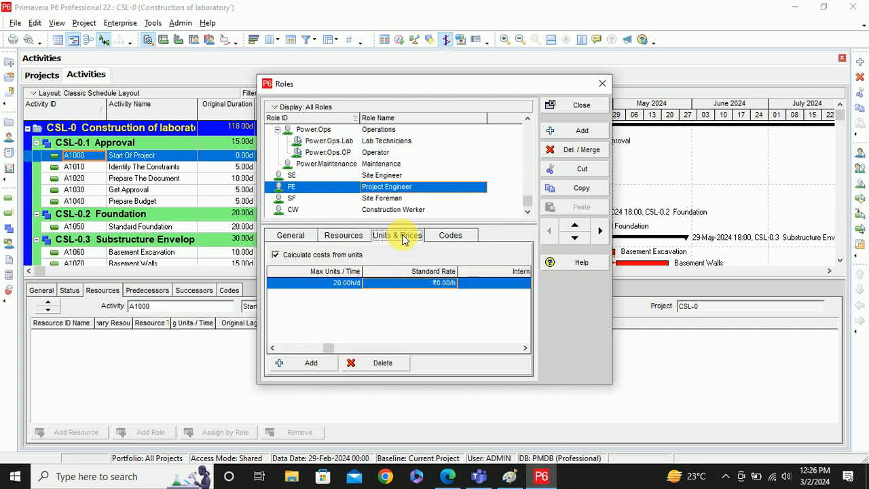
- Enter the standard rate as ₹250.00/h, replacing an interim ₹900.00/h entry
{"action": "left_click", "coordinate": [426, 284]}
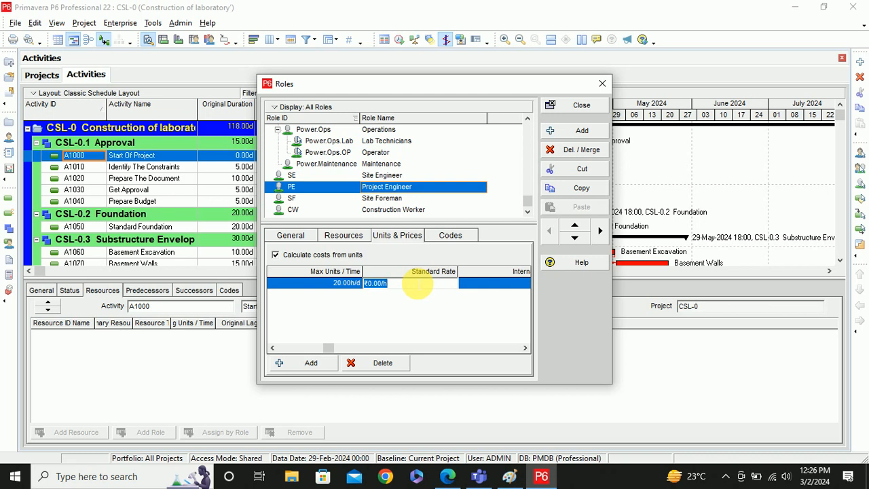
{"action": "key", "text": "BackSpace"}
{"action": "type", "text": "1"}
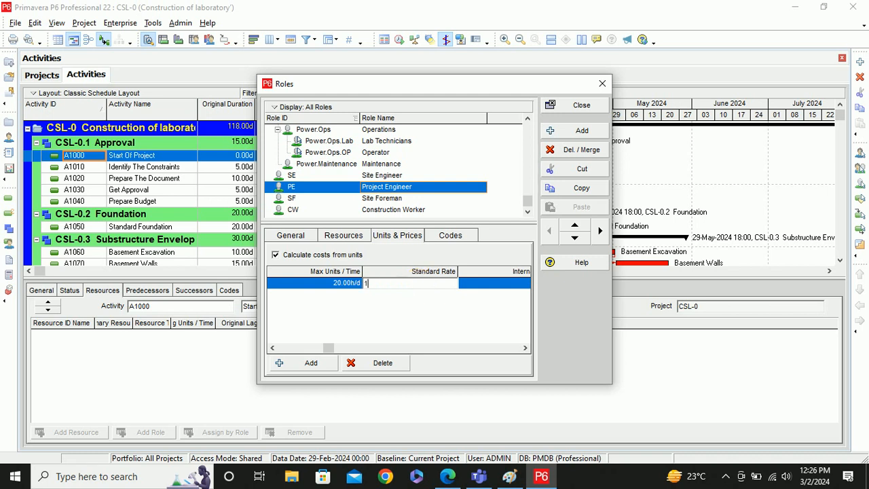
{"action": "key", "text": "BackSpace"}
{"action": "type", "text": "900"}
{"action": "key", "text": "Return"}
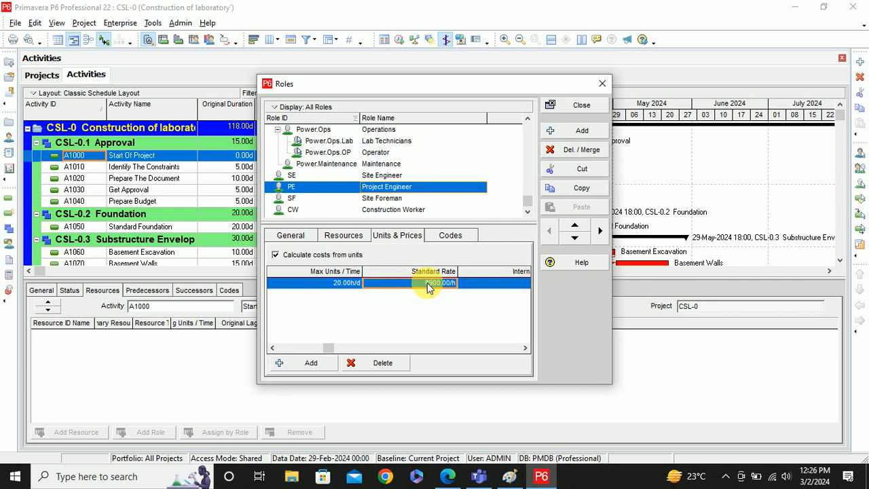
{"action": "left_click", "coordinate": [428, 286]}
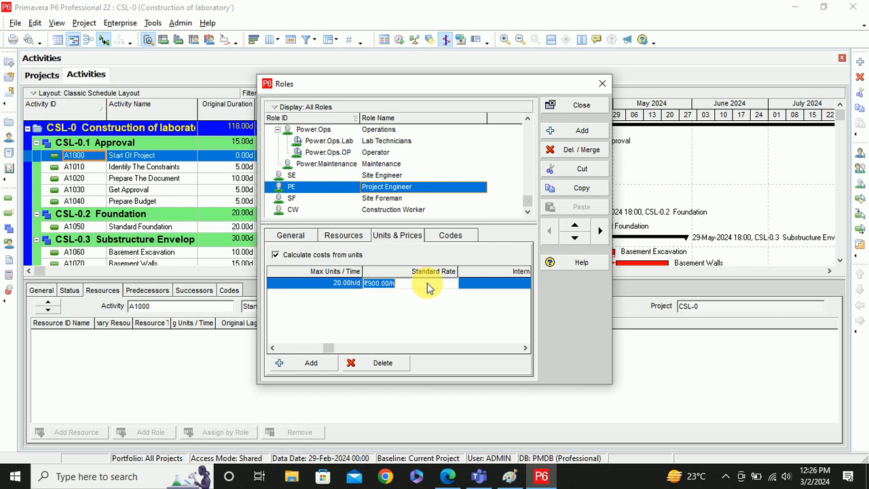
{"action": "key", "text": "BackSpace"}
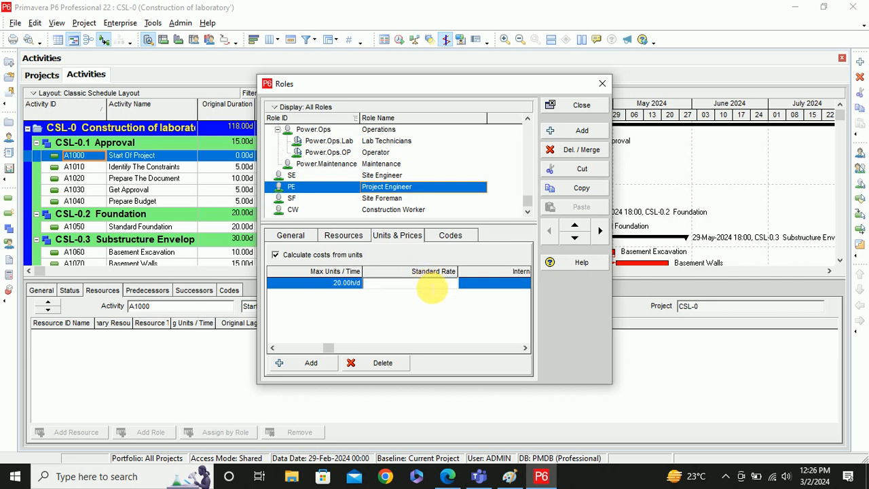
{"action": "type", "text": "250"}
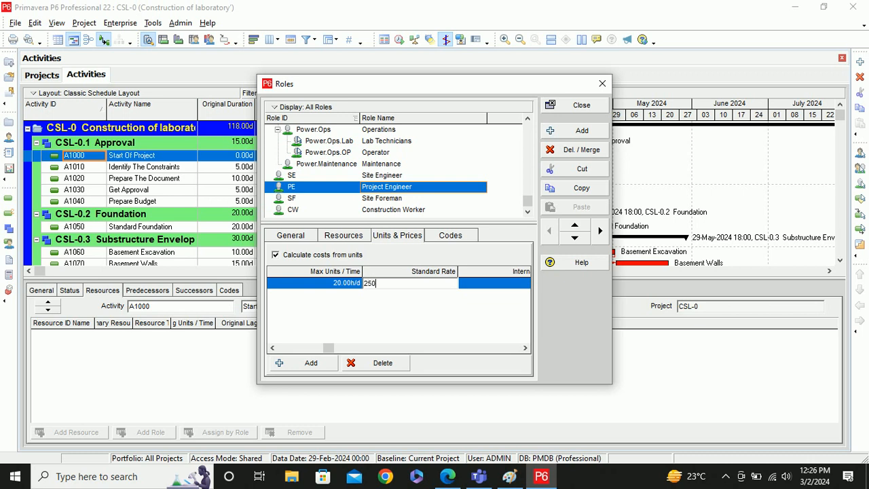
{"action": "key", "text": "Return"}
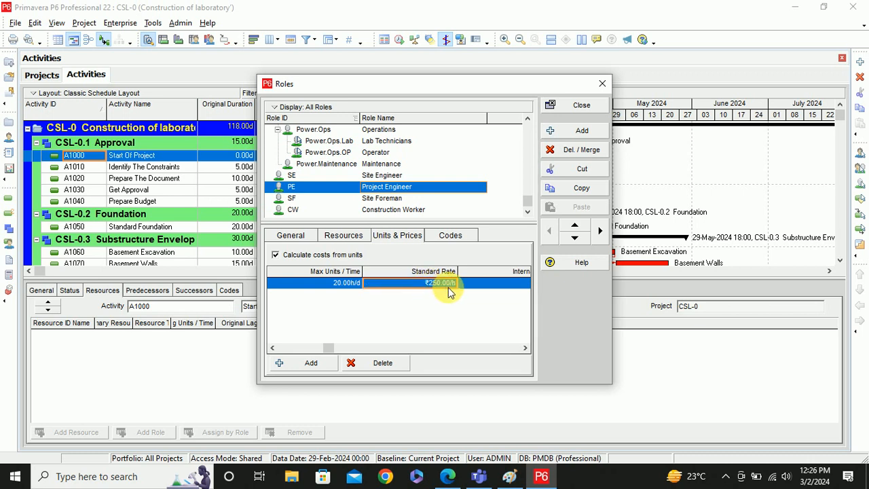
- Scroll through the External Rate and Price / Unit columns, then back to Standard Rate and Max Units
{"action": "left_click", "coordinate": [526, 348]}
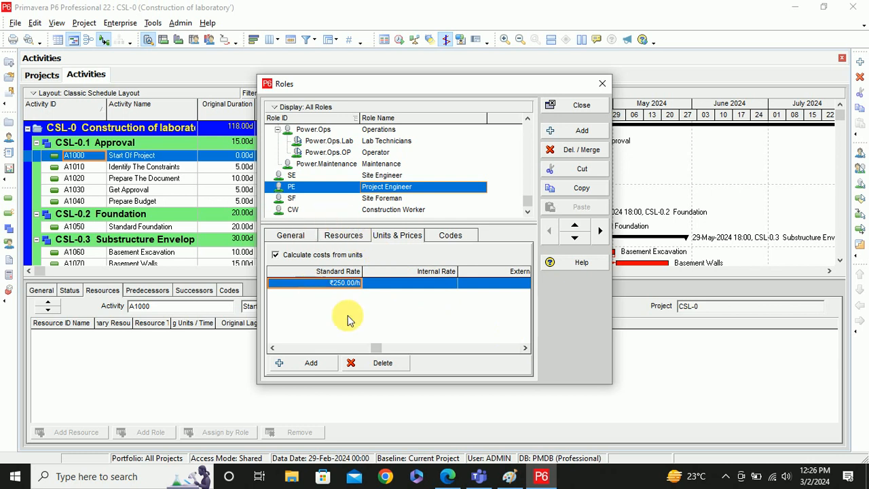
{"action": "left_click", "coordinate": [524, 348]}
{"action": "left_click", "coordinate": [525, 348]}
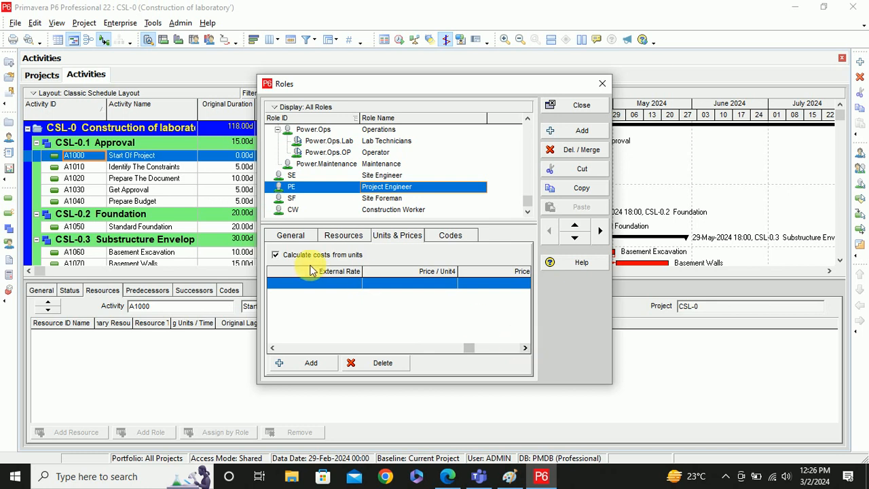
{"action": "left_click", "coordinate": [525, 348]}
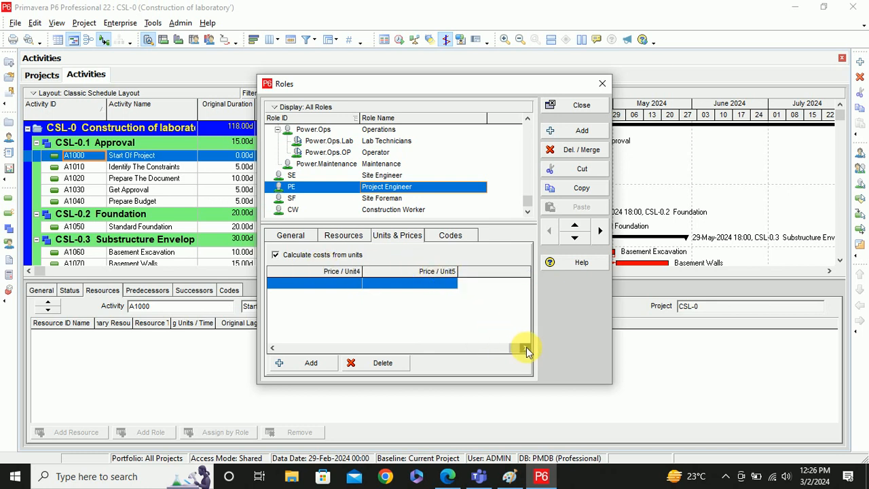
{"action": "left_click", "coordinate": [274, 348]}
{"action": "left_click", "coordinate": [273, 348]}
{"action": "left_click", "coordinate": [273, 348]}
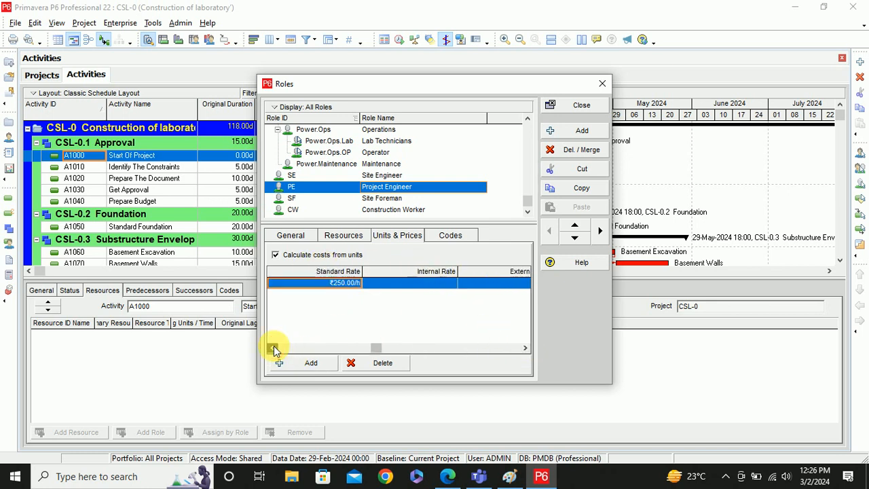
{"action": "left_click", "coordinate": [273, 347]}
{"action": "left_click", "coordinate": [274, 347]}
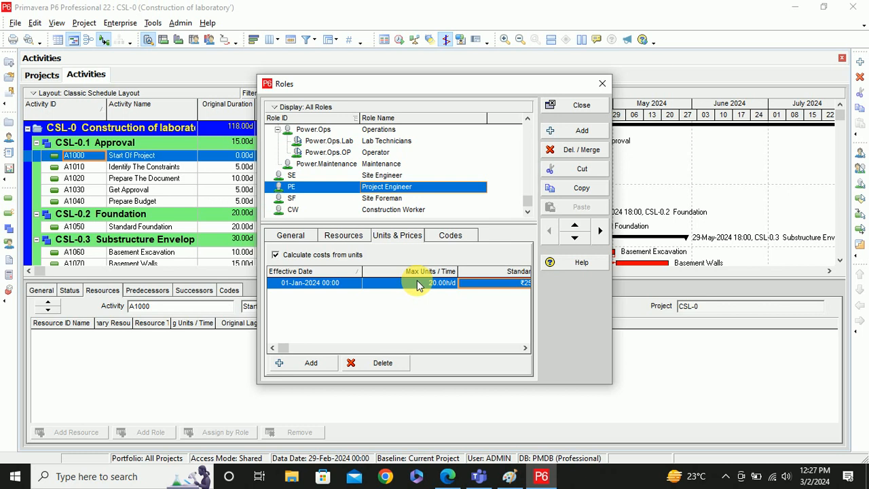
{"action": "left_click", "coordinate": [525, 347]}
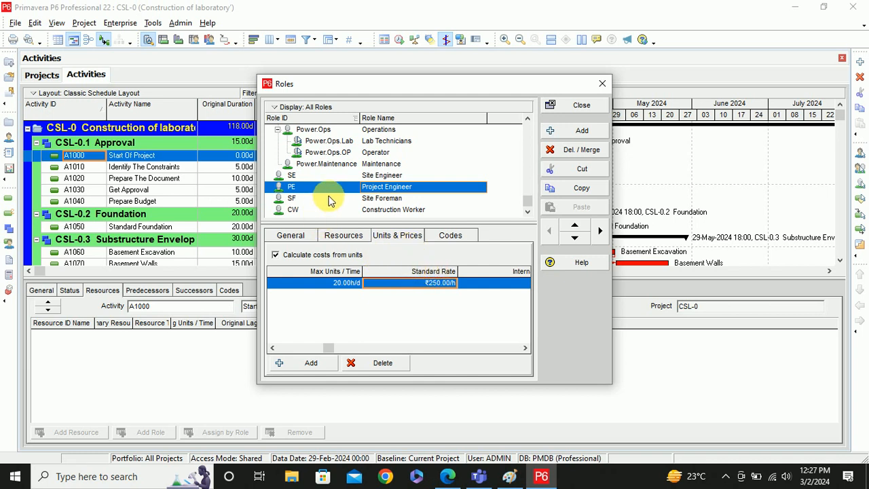
- Set the Site Foreman role's Max Units/Time to 40 h/d
{"action": "left_click", "coordinate": [337, 241]}
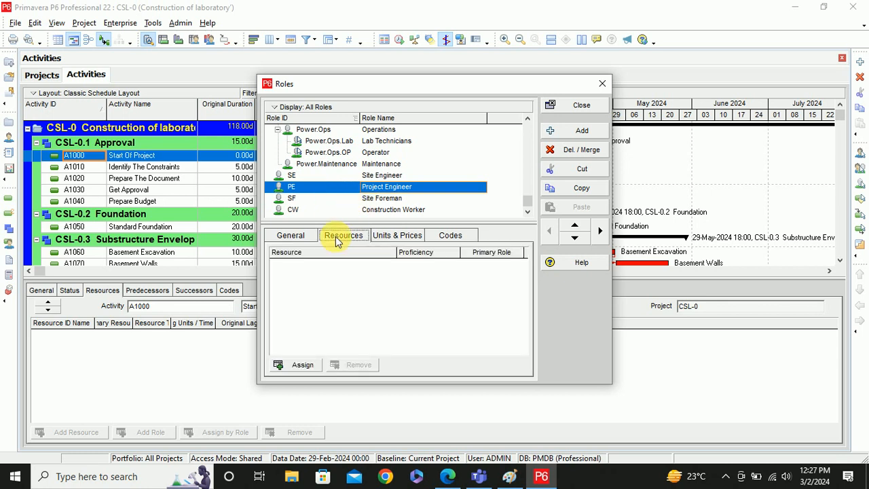
{"action": "left_click", "coordinate": [369, 199]}
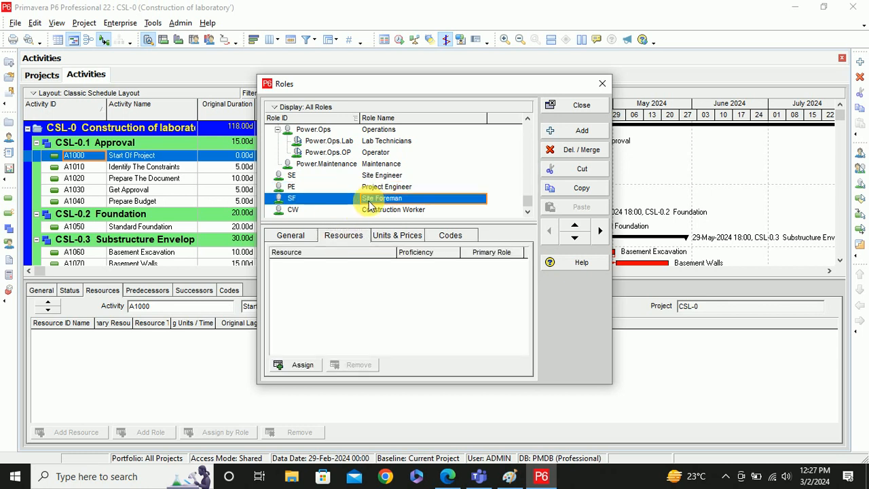
{"action": "left_click", "coordinate": [394, 235]}
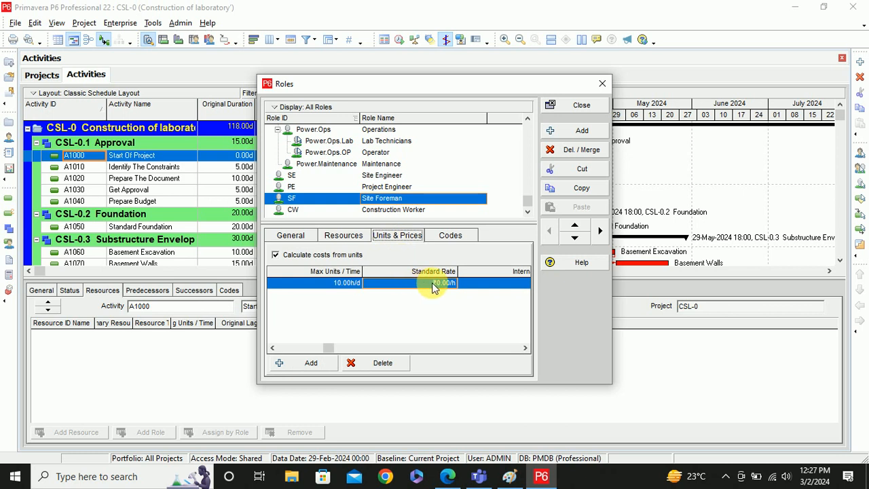
{"action": "left_click", "coordinate": [338, 285]}
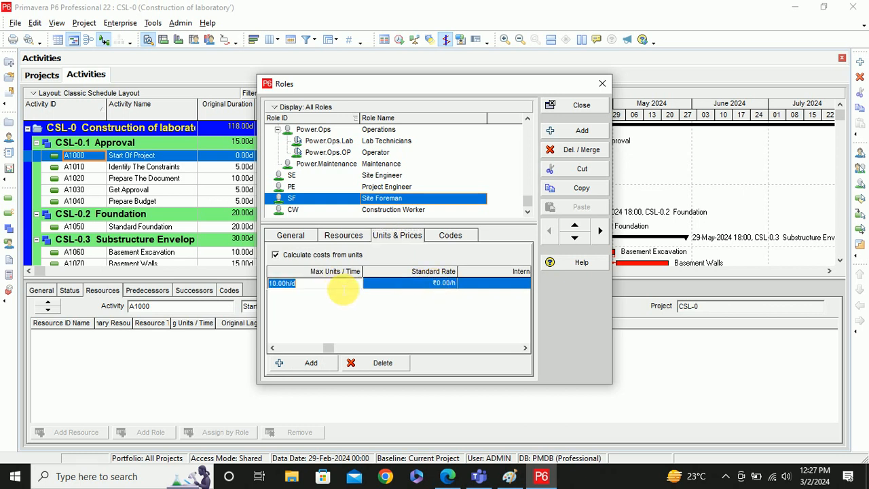
{"action": "type", "text": "40"}
{"action": "key", "text": "Return"}
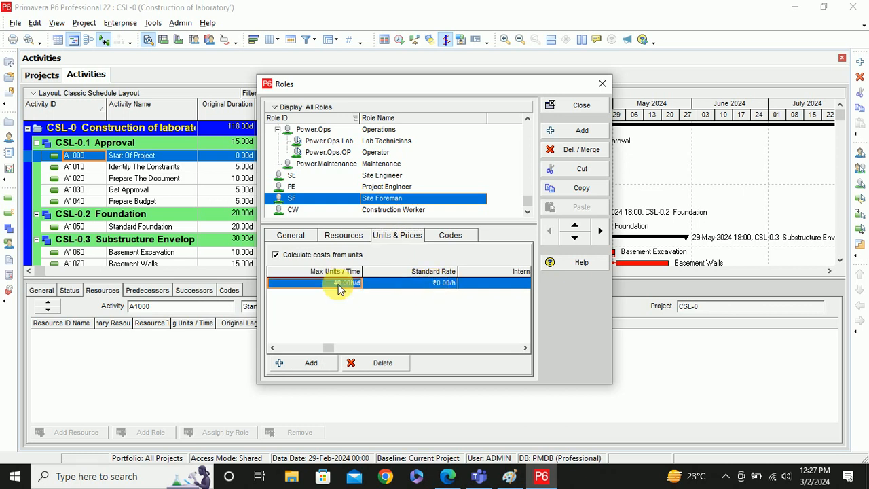
- Set the Construction Worker role's Max Units/Time to 60 h/d
{"action": "left_click", "coordinate": [380, 210]}
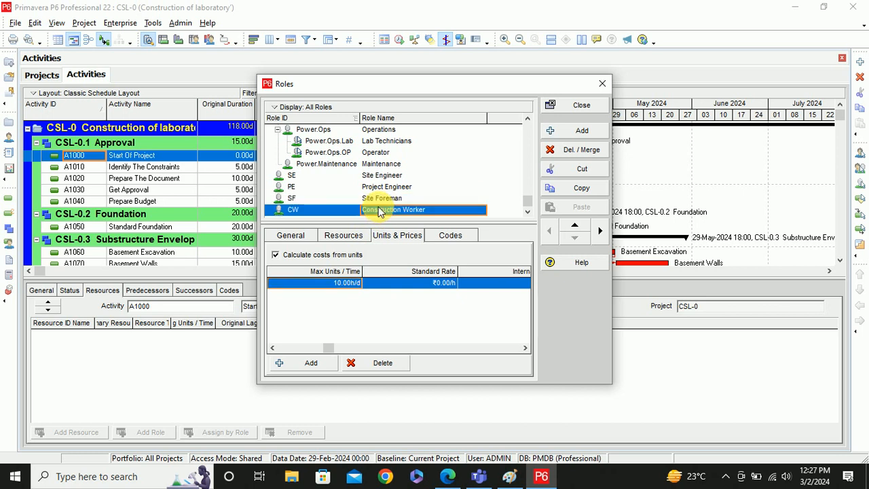
{"action": "left_click", "coordinate": [379, 211]}
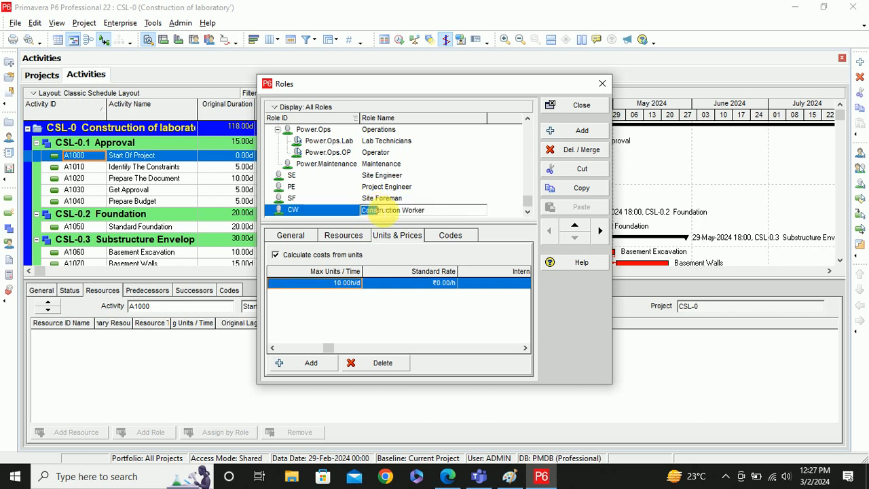
{"action": "left_click", "coordinate": [334, 284]}
{"action": "type", "text": "60"}
{"action": "key", "text": "Return"}
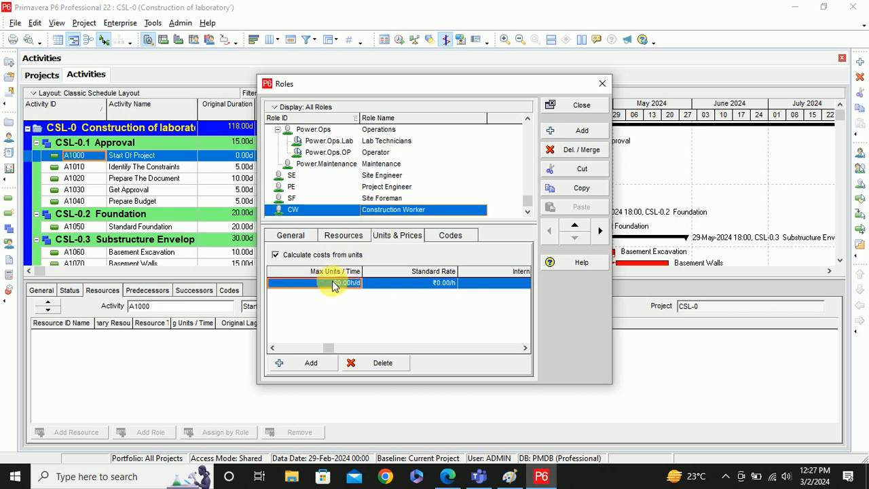
- Set the Site Engineer role's Max Units/Time to 20 h/d and view its General details
{"action": "left_click", "coordinate": [380, 175]}
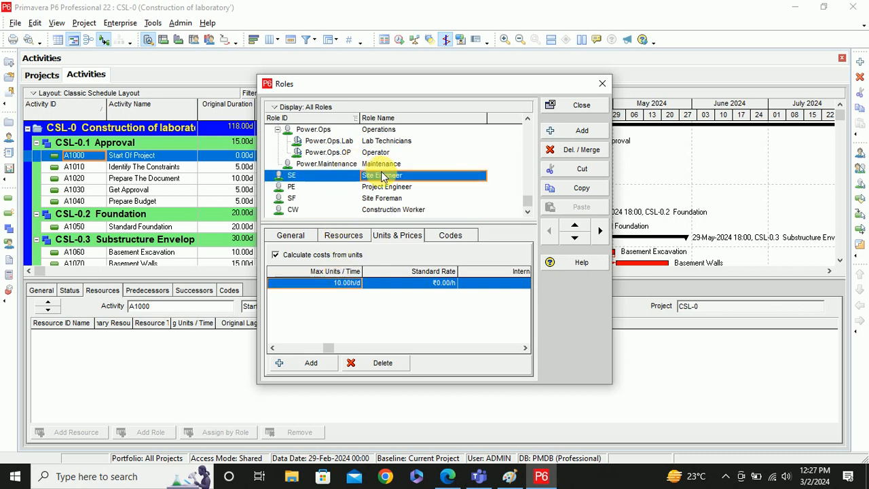
{"action": "left_click", "coordinate": [340, 284]}
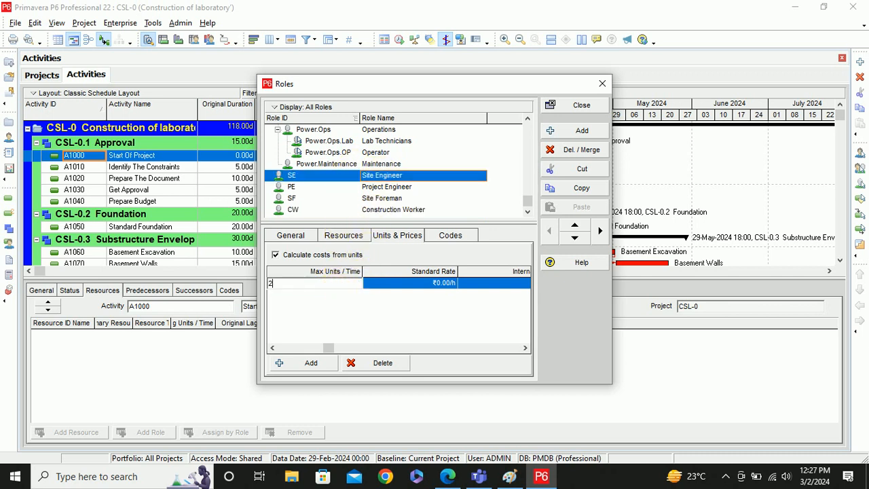
{"action": "type", "text": "20"}
{"action": "key", "text": "Return"}
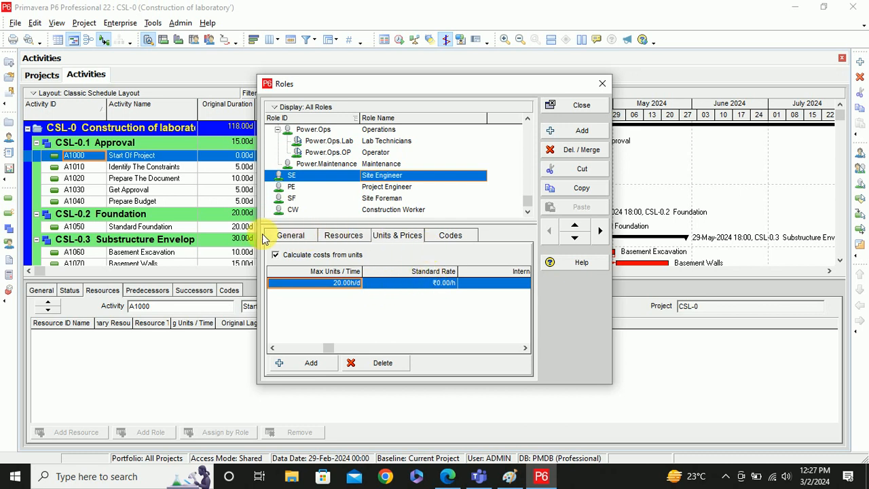
{"action": "left_click", "coordinate": [289, 235]}
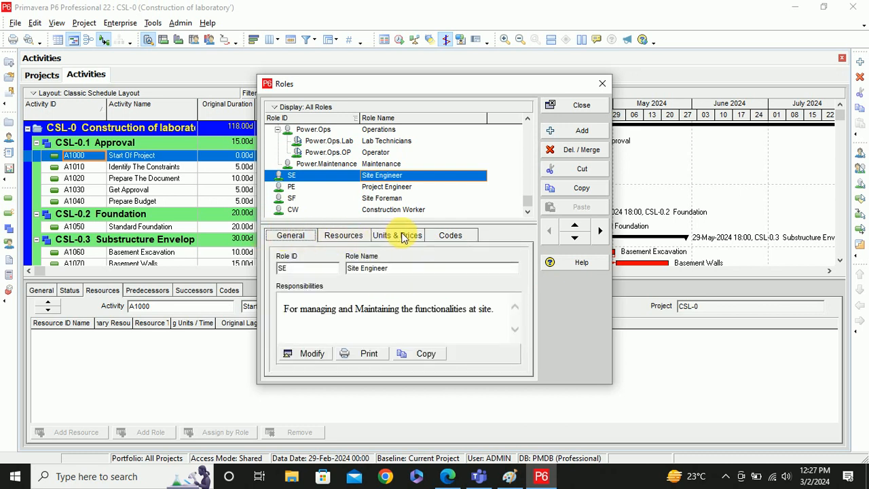
- Assign the Field Eng-Senior resource to the Site Engineer role
{"action": "left_click", "coordinate": [345, 239]}
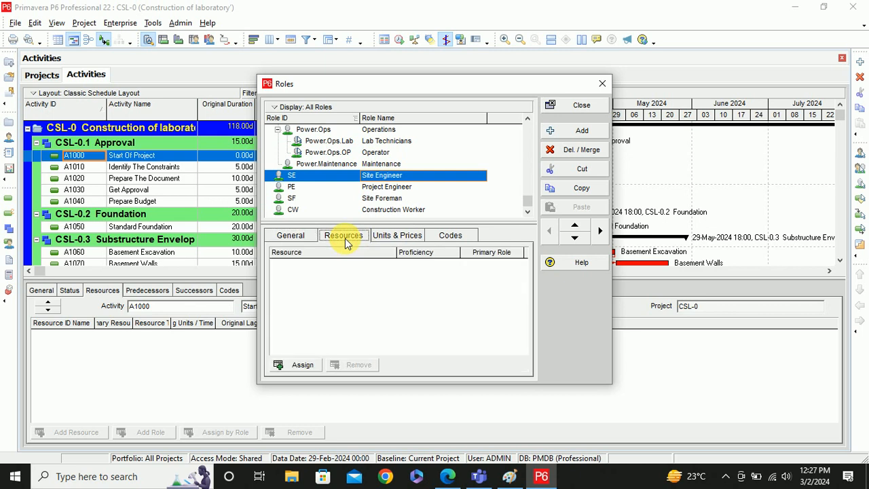
{"action": "left_click", "coordinate": [301, 367]}
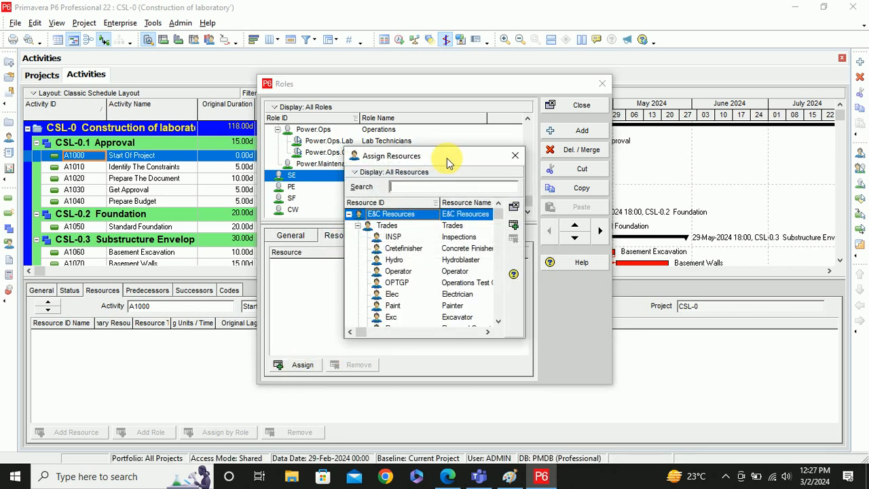
{"action": "left_click_drag", "start_coordinate": [447, 158], "coordinate": [525, 133]}
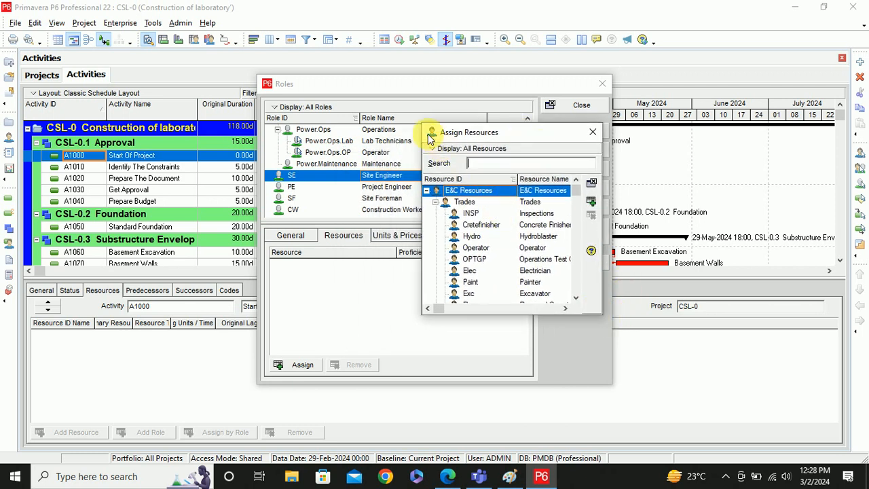
{"action": "left_click_drag", "start_coordinate": [427, 129], "coordinate": [336, 66]}
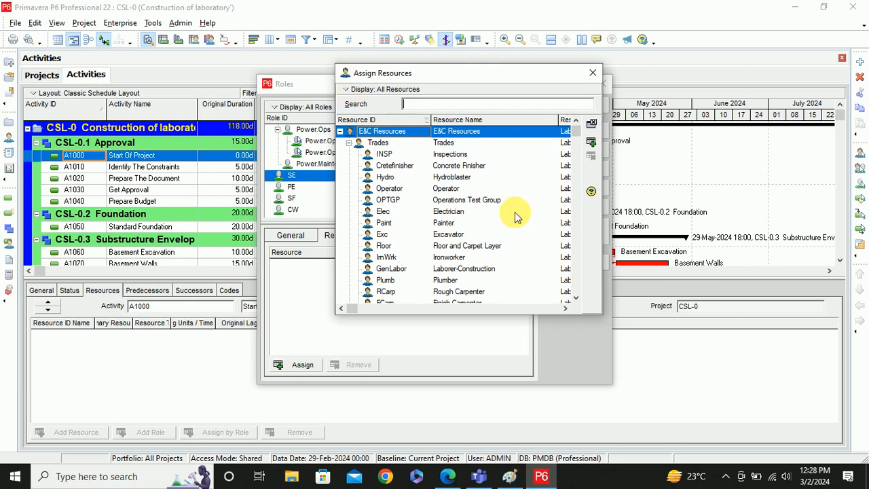
{"action": "scroll", "coordinate": [516, 207], "scroll_direction": "down", "scroll_amount": 7}
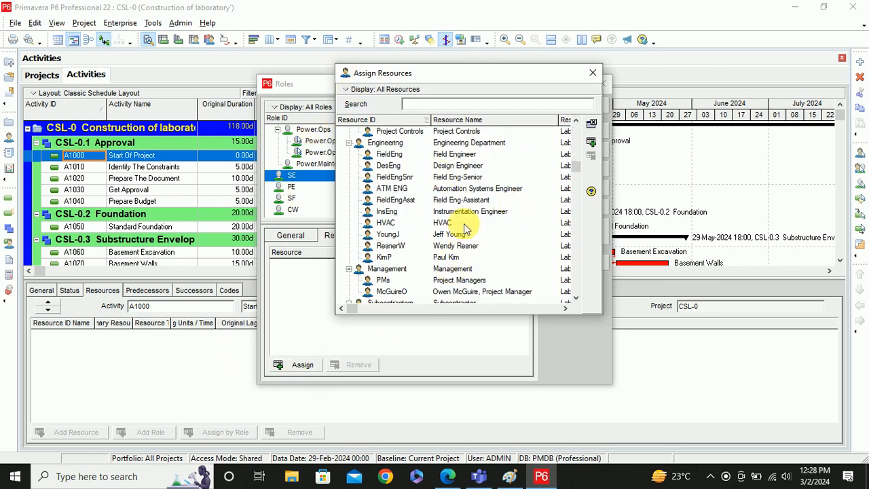
{"action": "scroll", "coordinate": [465, 228], "scroll_direction": "down", "scroll_amount": 3}
{"action": "scroll", "coordinate": [466, 226], "scroll_direction": "down", "scroll_amount": 7}
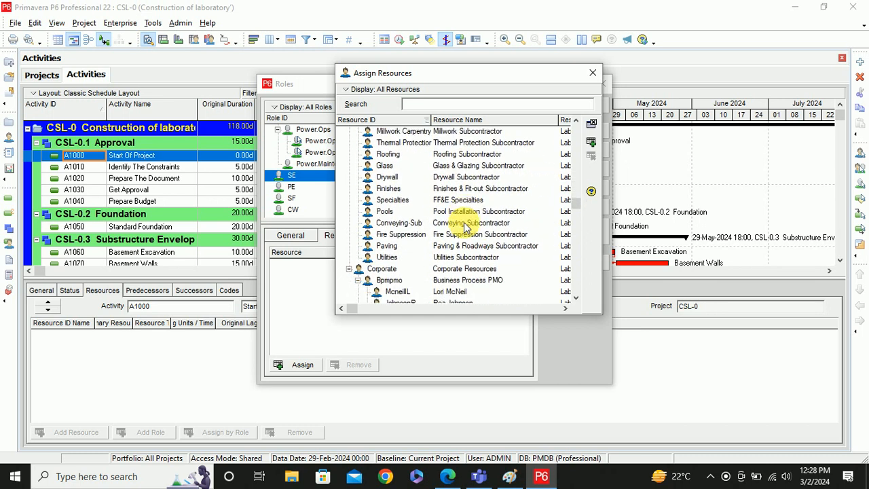
{"action": "scroll", "coordinate": [466, 226], "scroll_direction": "down", "scroll_amount": 7}
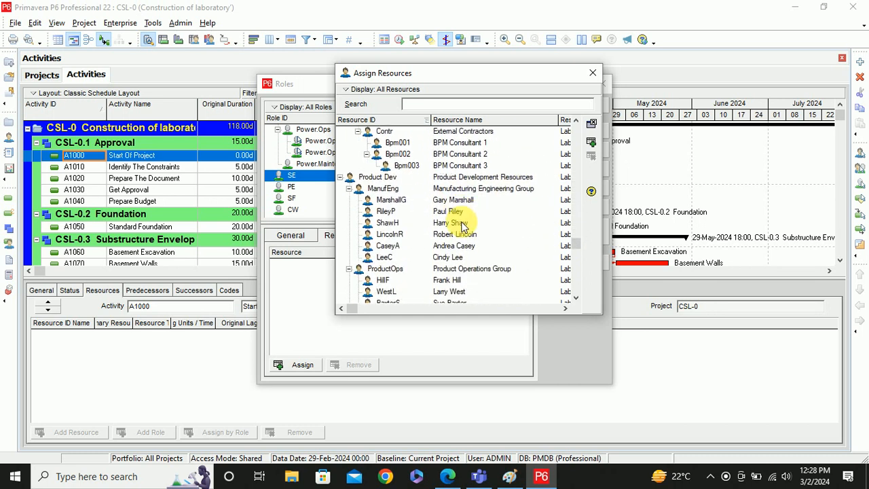
{"action": "scroll", "coordinate": [461, 225], "scroll_direction": "down", "scroll_amount": 6}
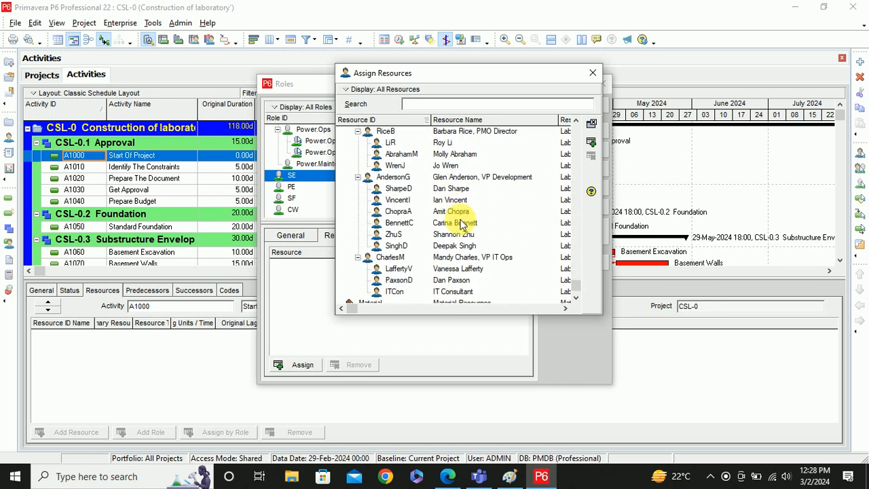
{"action": "scroll", "coordinate": [461, 224], "scroll_direction": "down", "scroll_amount": 1}
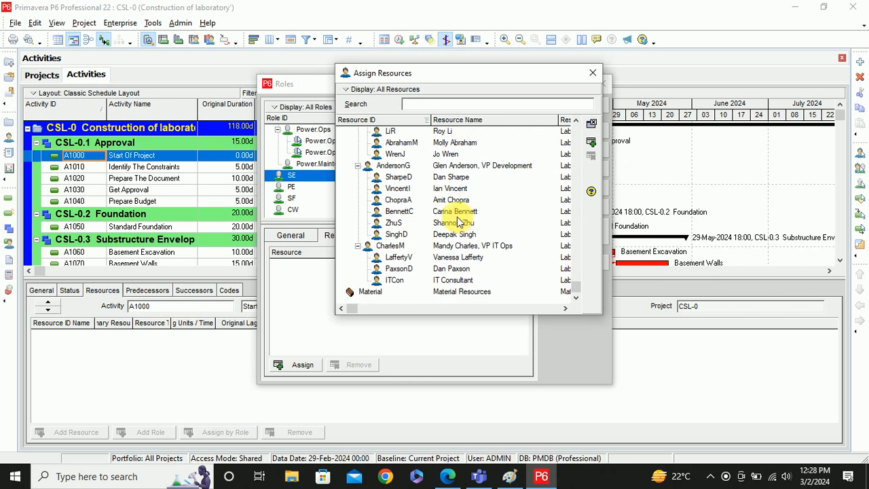
{"action": "scroll", "coordinate": [457, 223], "scroll_direction": "up", "scroll_amount": 5}
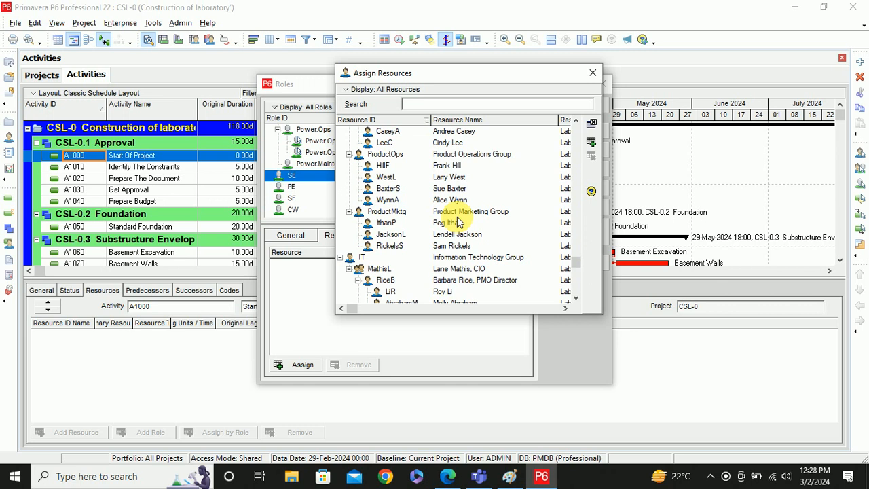
{"action": "scroll", "coordinate": [457, 218], "scroll_direction": "up", "scroll_amount": 8}
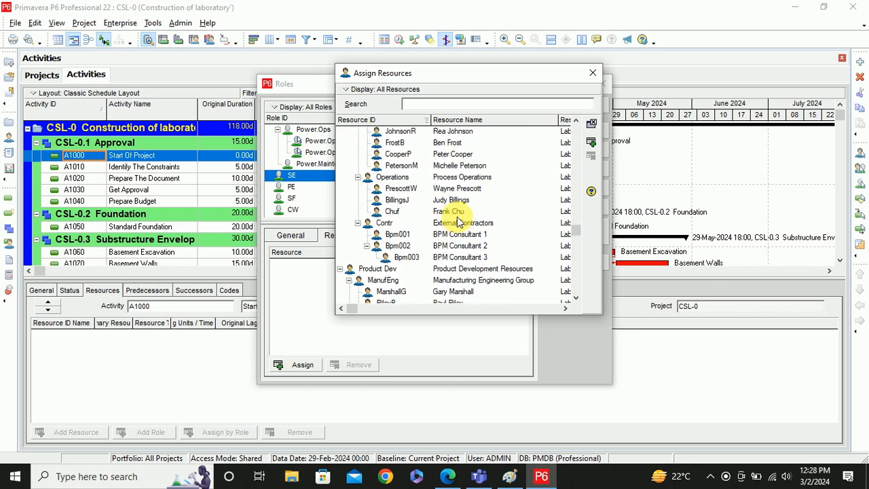
{"action": "scroll", "coordinate": [457, 222], "scroll_direction": "up", "scroll_amount": 9}
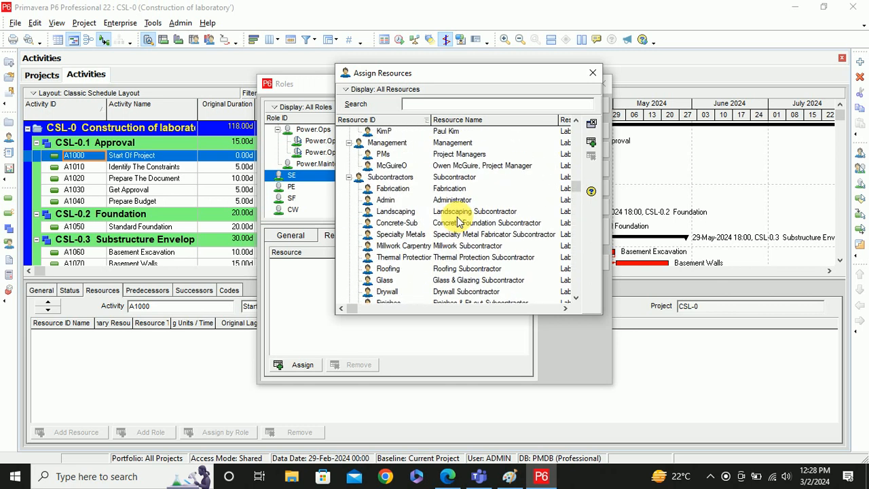
{"action": "scroll", "coordinate": [457, 217], "scroll_direction": "up", "scroll_amount": 3}
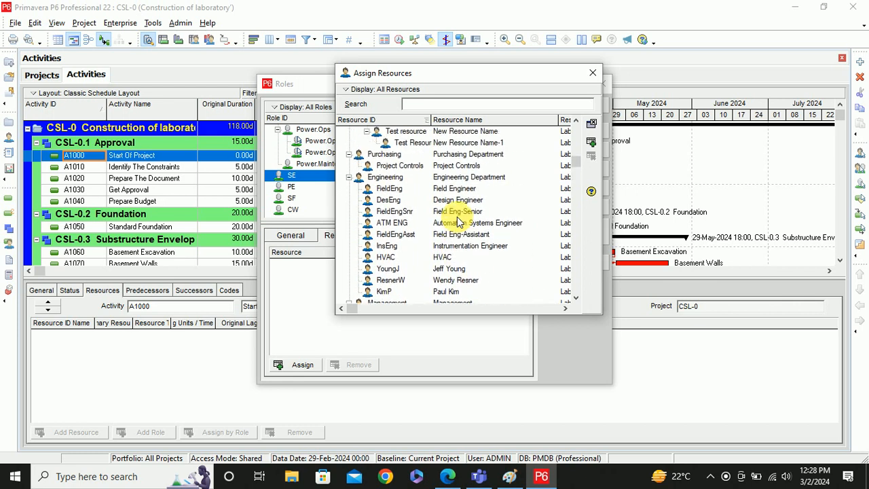
{"action": "left_click", "coordinate": [390, 213]}
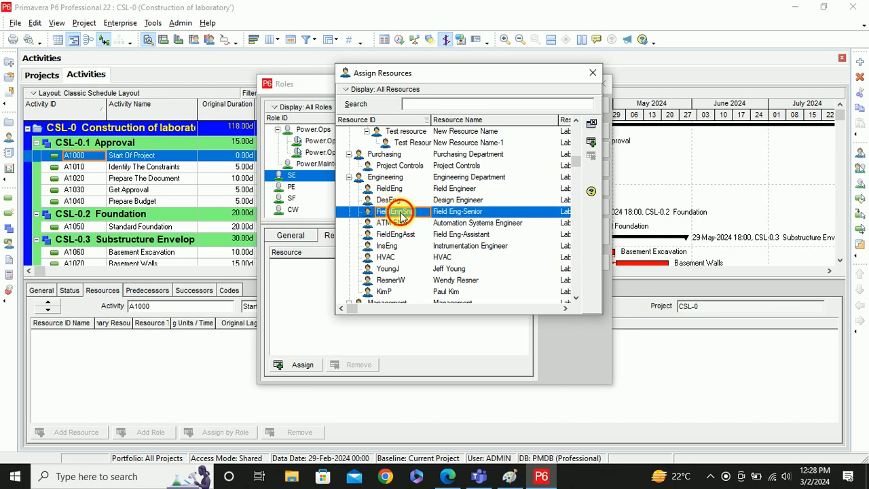
{"action": "double_click", "coordinate": [401, 215]}
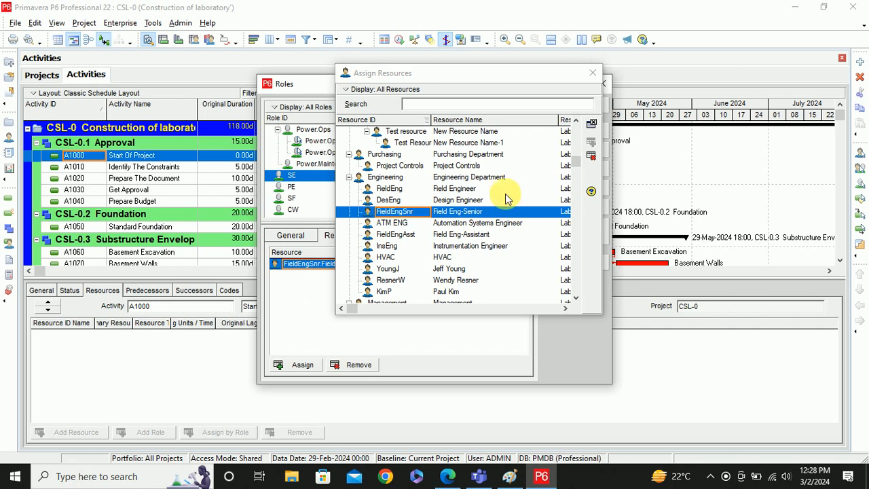
{"action": "left_click", "coordinate": [592, 76]}
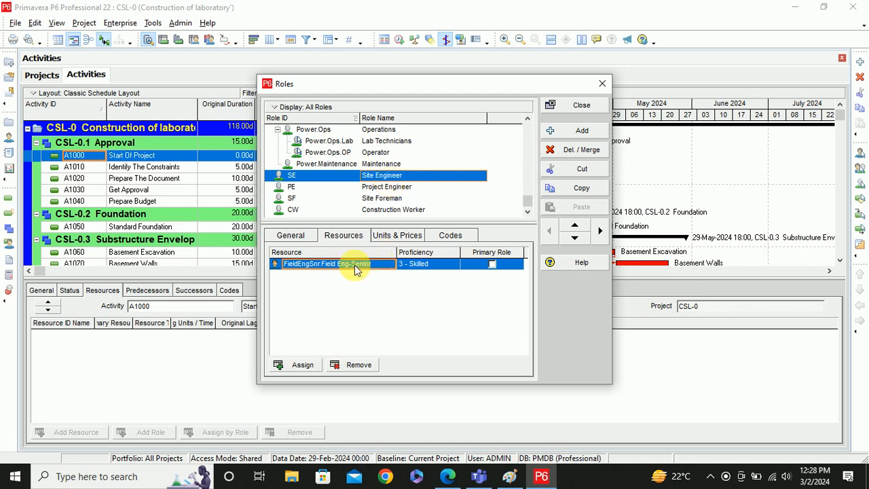
- Assign a second Engineering department resource to the Site Engineer role
{"action": "left_click", "coordinate": [297, 368]}
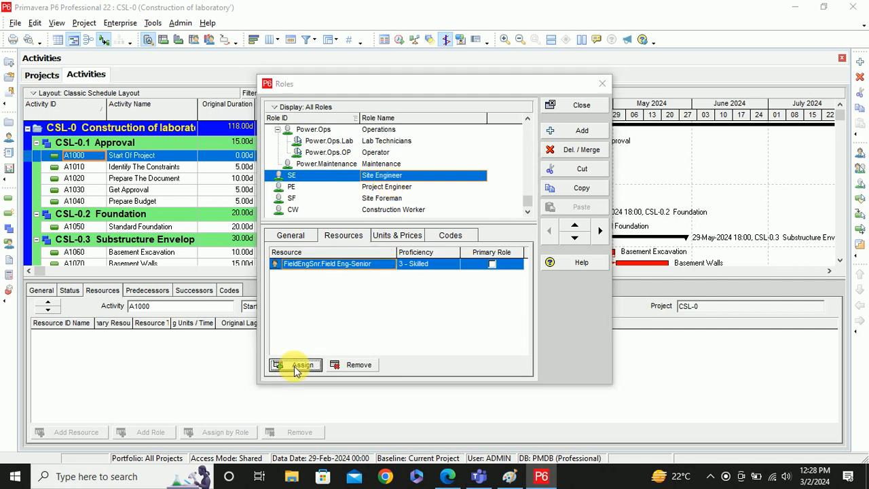
{"action": "scroll", "coordinate": [468, 216], "scroll_direction": "down", "scroll_amount": 1}
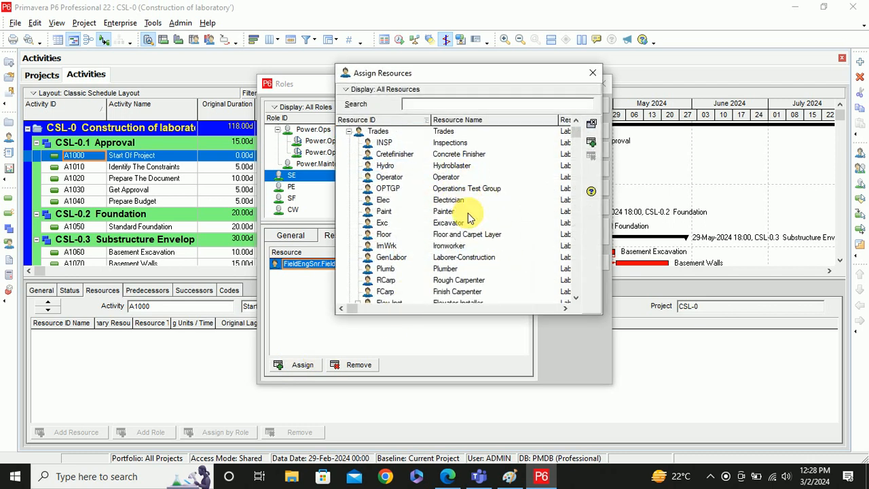
{"action": "scroll", "coordinate": [468, 216], "scroll_direction": "down", "scroll_amount": 10}
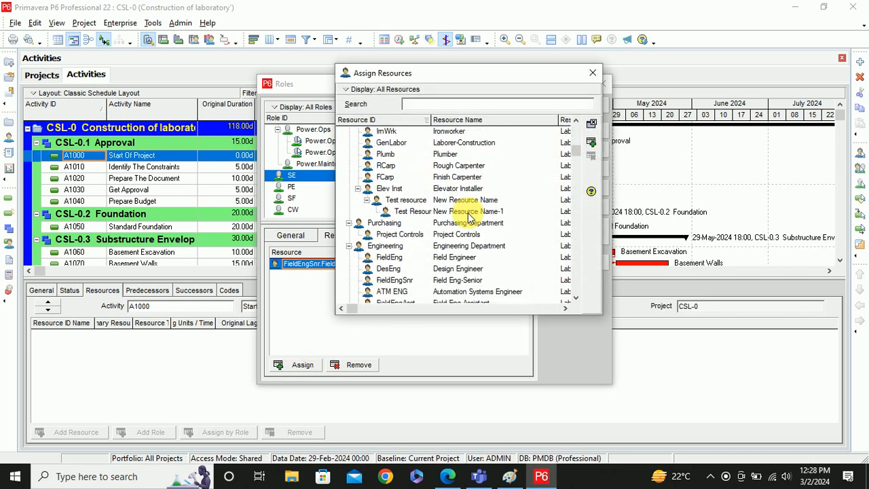
{"action": "scroll", "coordinate": [469, 216], "scroll_direction": "down", "scroll_amount": 10}
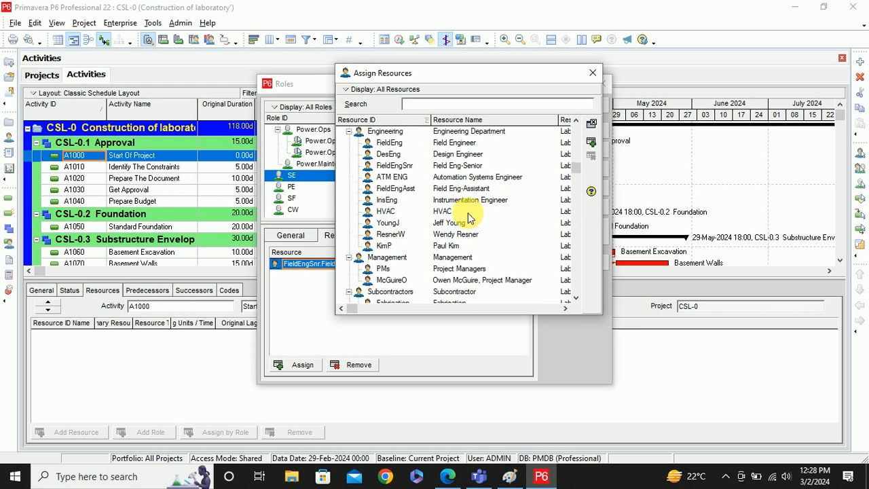
{"action": "scroll", "coordinate": [469, 216], "scroll_direction": "down", "scroll_amount": 1}
{"action": "double_click", "coordinate": [388, 211]}
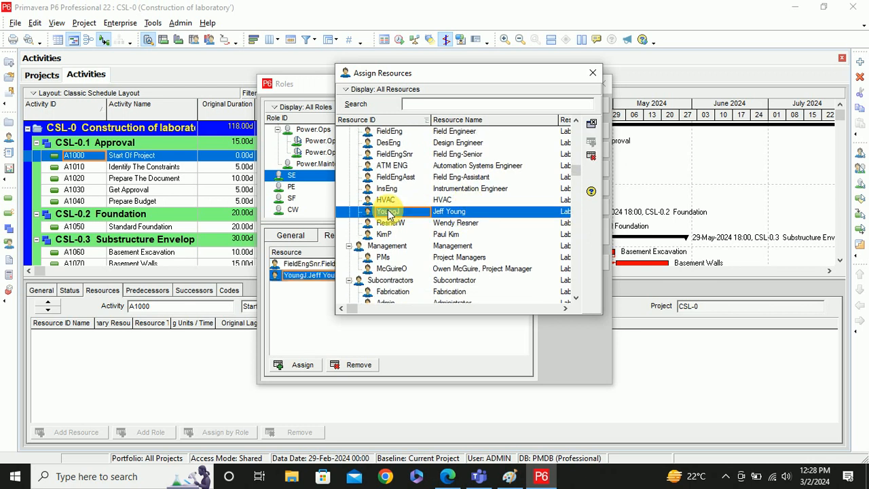
{"action": "left_click", "coordinate": [306, 309]}
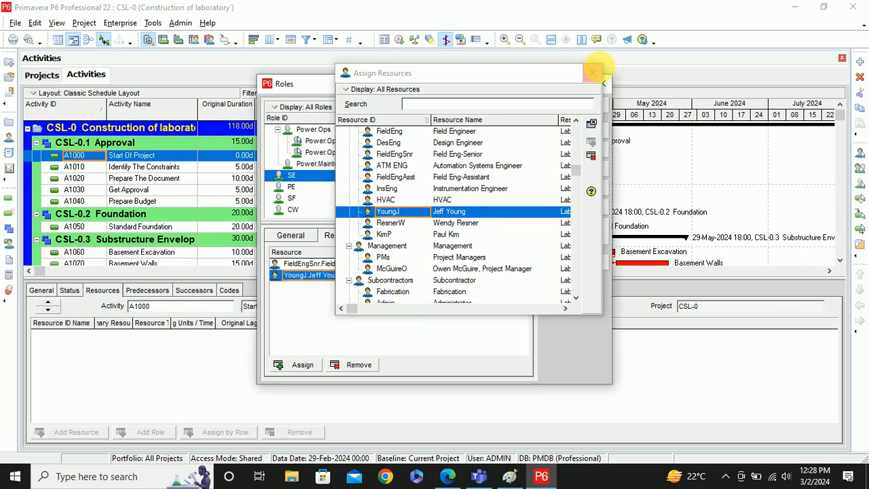
{"action": "left_click", "coordinate": [593, 72]}
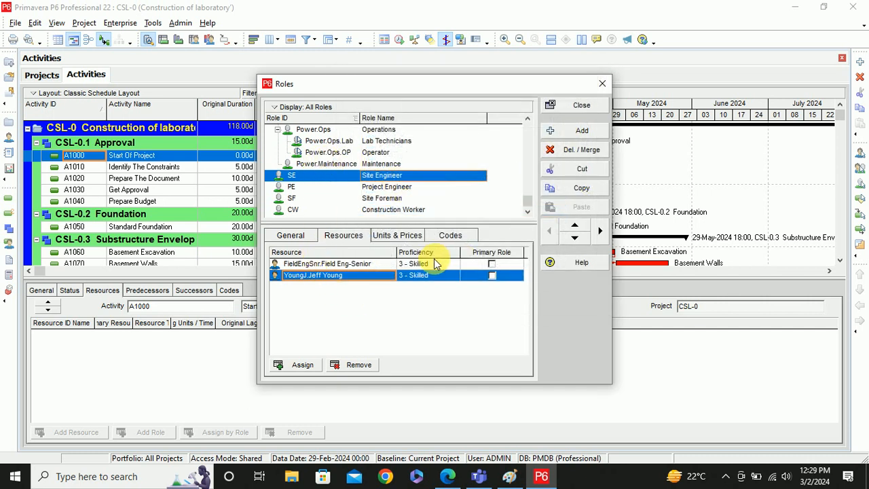
- Remove Field Eng-Senior from the role and assign another Engineering resource in its place
{"action": "left_click", "coordinate": [331, 264]}
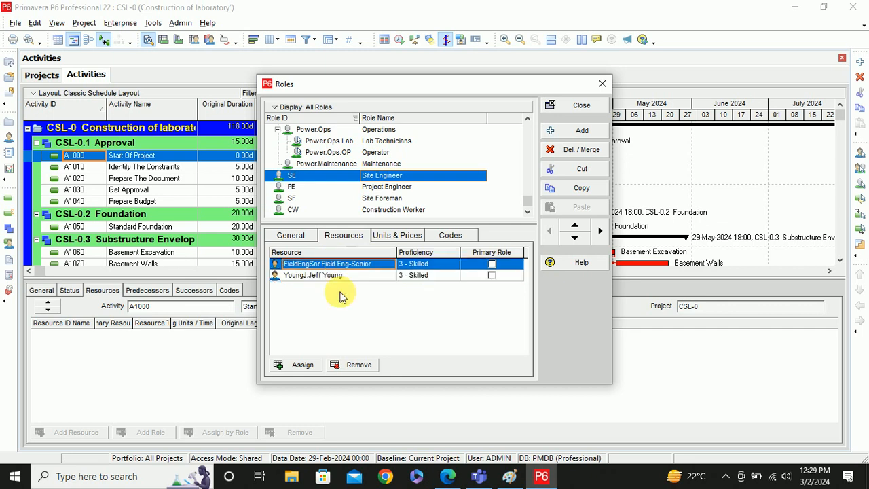
{"action": "left_click", "coordinate": [353, 365]}
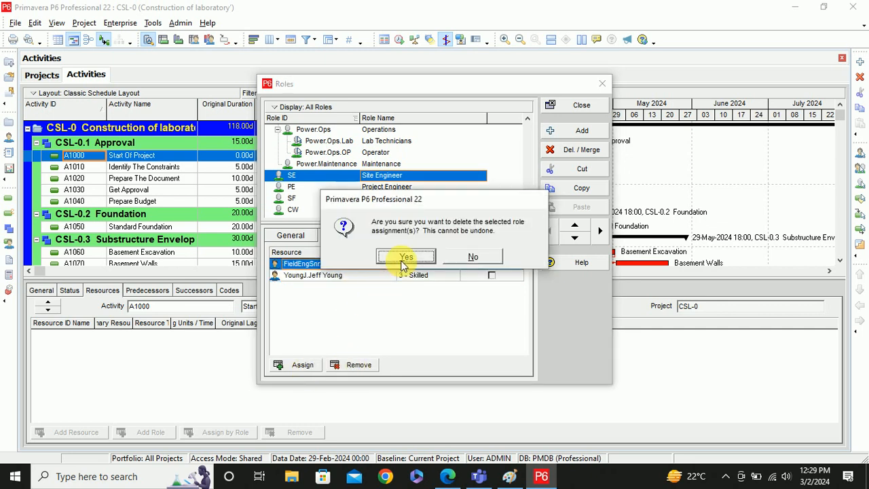
{"action": "left_click", "coordinate": [404, 258]}
{"action": "left_click", "coordinate": [301, 367]}
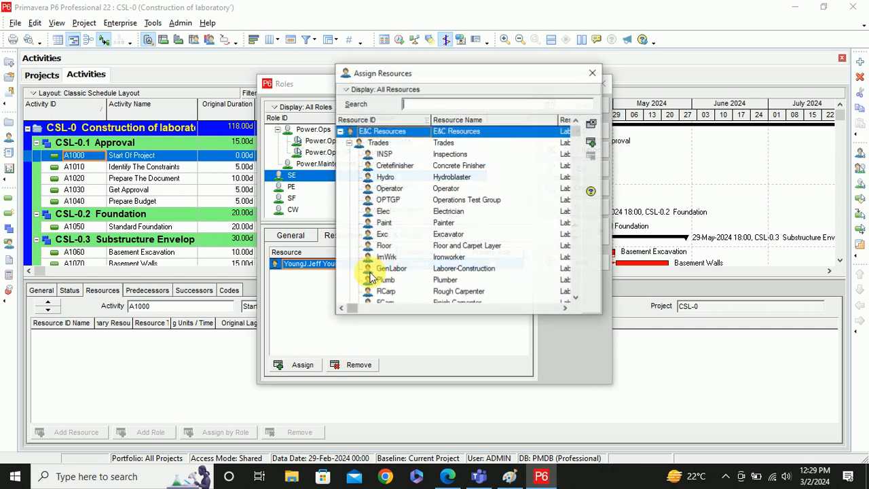
{"action": "scroll", "coordinate": [448, 241], "scroll_direction": "down", "scroll_amount": 7}
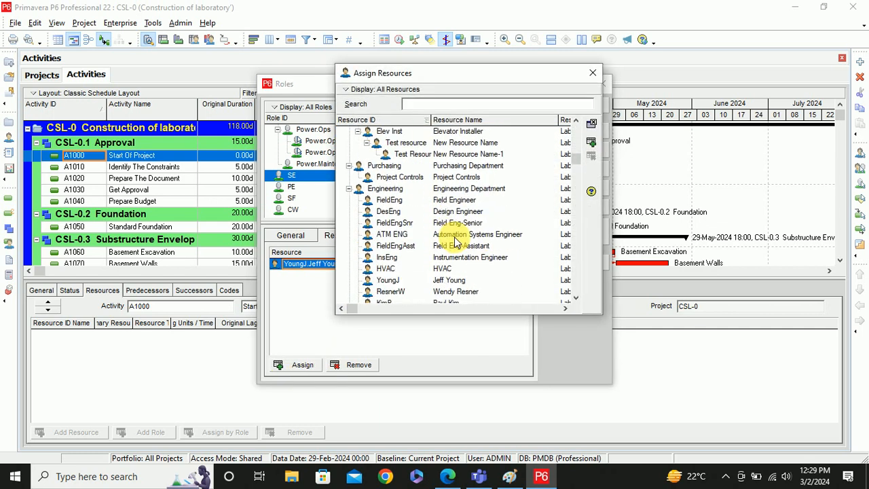
{"action": "scroll", "coordinate": [456, 241], "scroll_direction": "down", "scroll_amount": 1}
{"action": "double_click", "coordinate": [384, 258]}
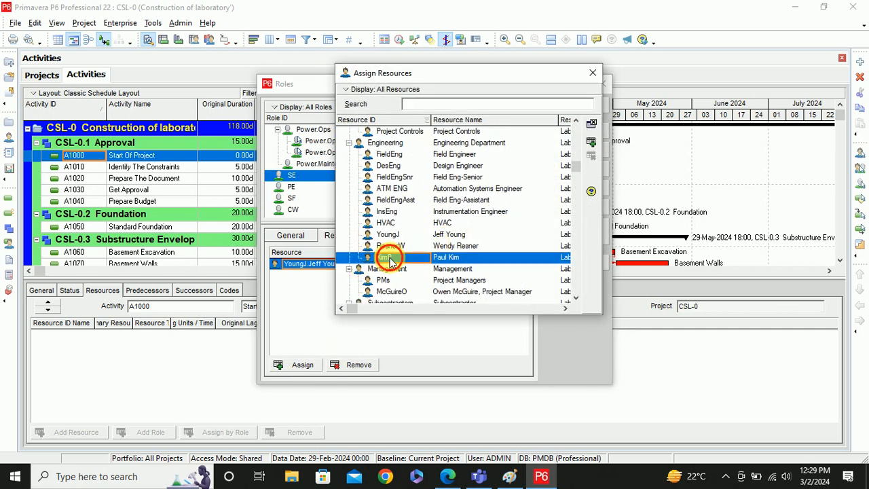
{"action": "left_click", "coordinate": [306, 314]}
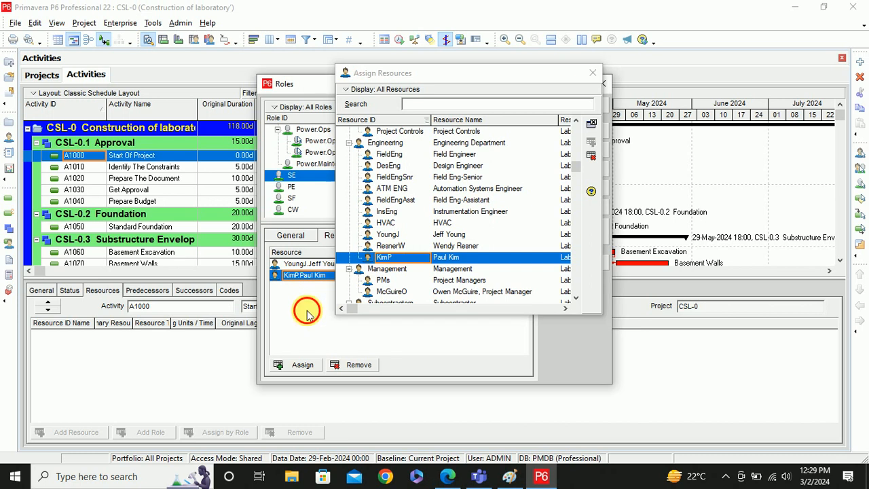
{"action": "left_click", "coordinate": [592, 73]}
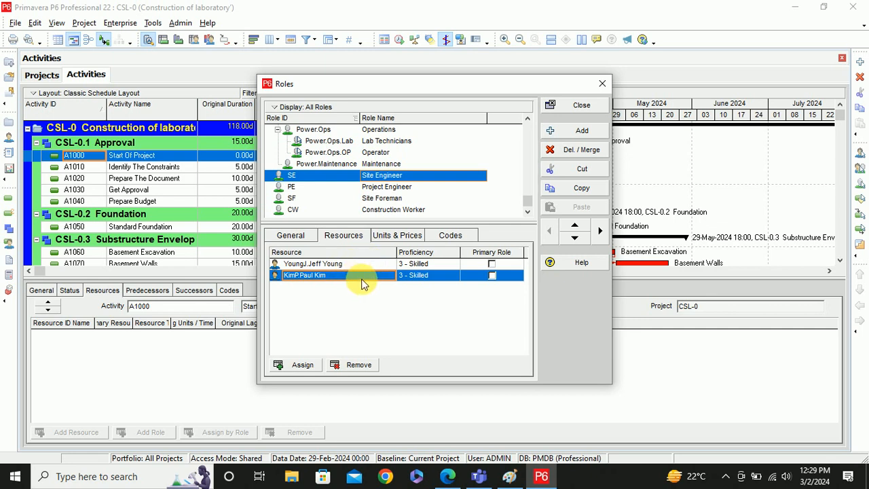
- Set the first Site Engineer resource's proficiency to 2 - Expert and the second's to 4 - Proficient
{"action": "left_click", "coordinate": [451, 264]}
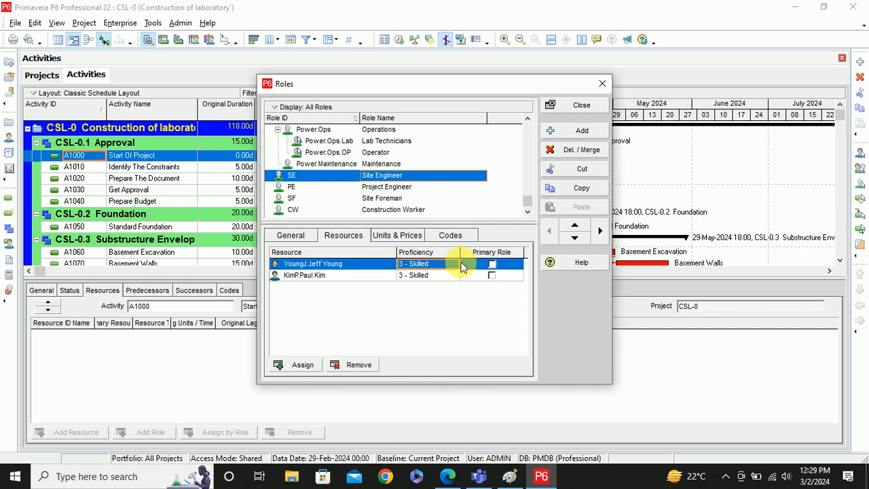
{"action": "left_click", "coordinate": [446, 263]}
{"action": "left_click", "coordinate": [448, 266]}
{"action": "left_click", "coordinate": [450, 265]}
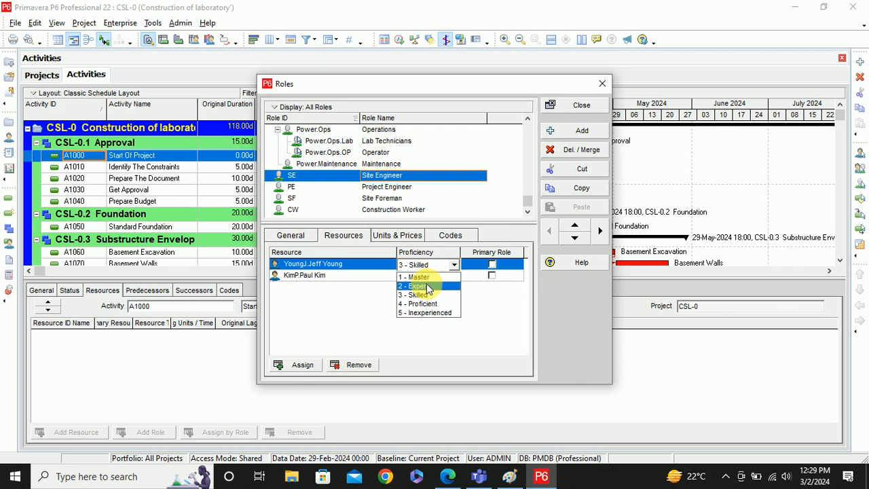
{"action": "left_click", "coordinate": [427, 287]}
{"action": "left_click", "coordinate": [449, 275]}
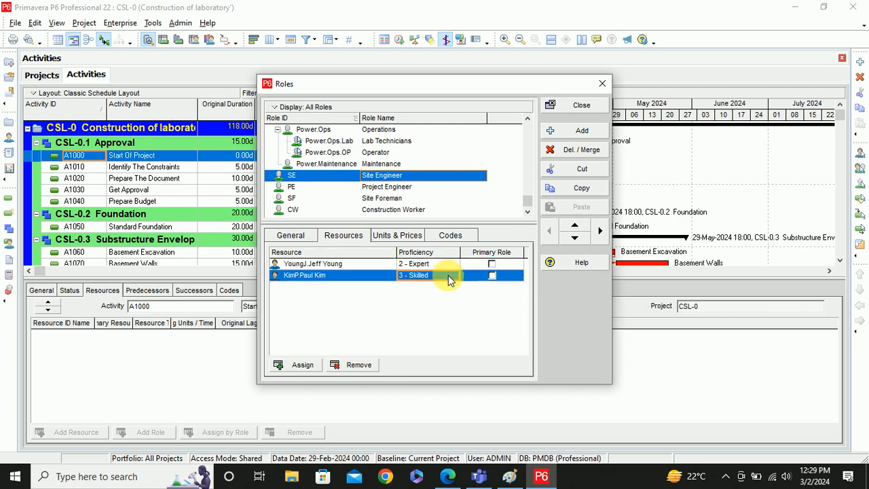
{"action": "left_click", "coordinate": [450, 278]}
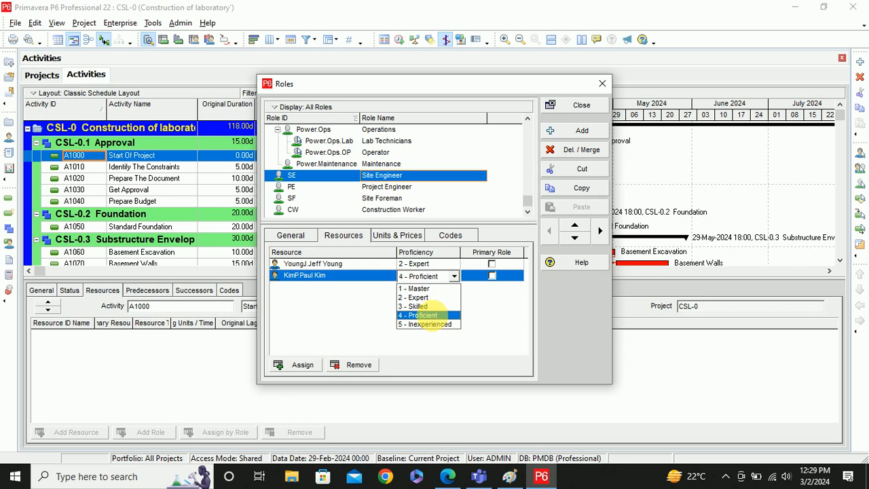
{"action": "left_click", "coordinate": [429, 315]}
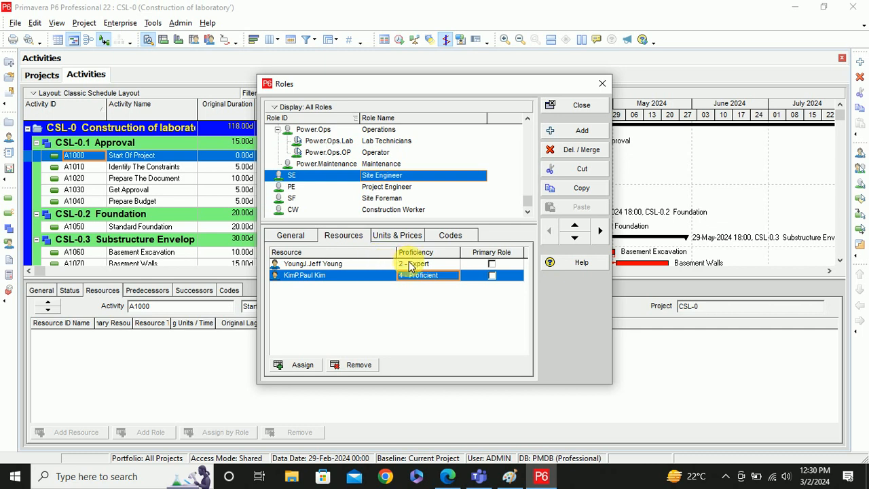
- Assign two Manufacturing Engineering Group resources to the Project Engineer role
{"action": "left_click", "coordinate": [374, 189]}
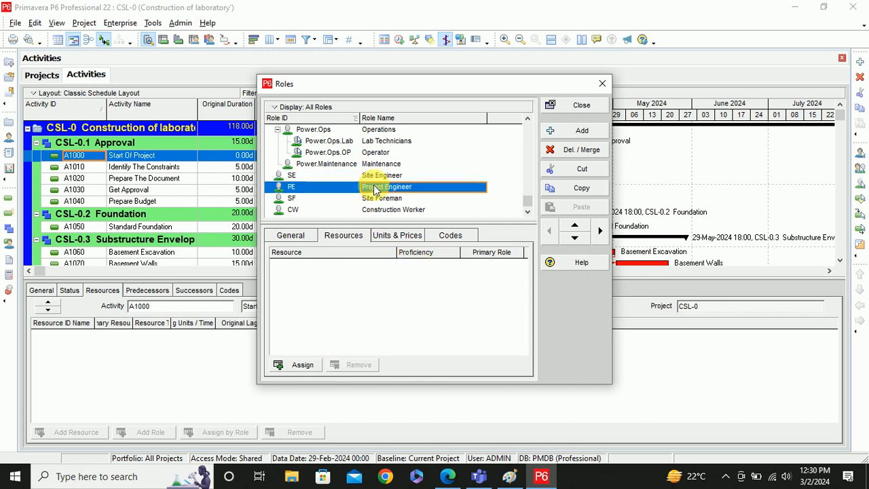
{"action": "left_click", "coordinate": [396, 237]}
{"action": "left_click", "coordinate": [343, 236]}
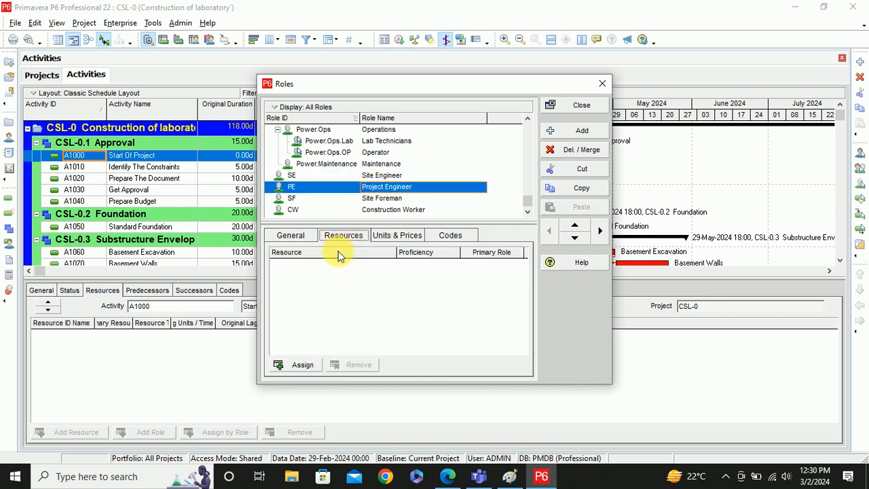
{"action": "left_click", "coordinate": [294, 367]}
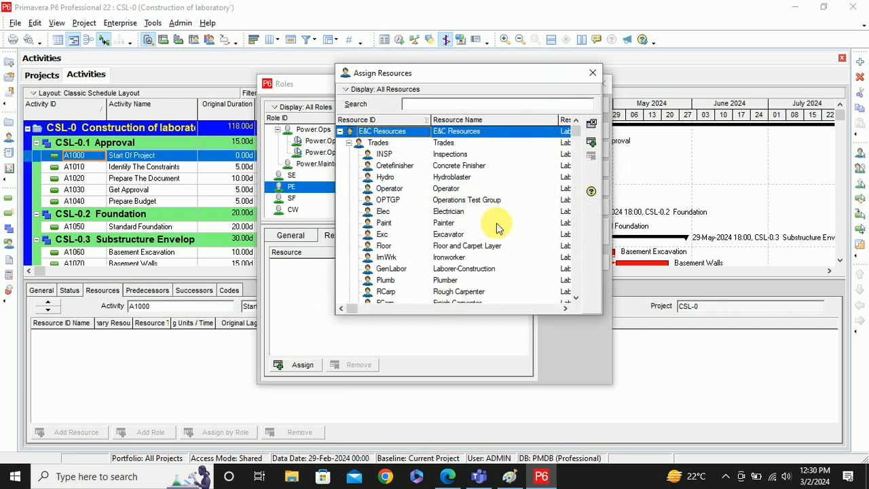
{"action": "scroll", "coordinate": [496, 224], "scroll_direction": "down", "scroll_amount": 6}
{"action": "scroll", "coordinate": [496, 224], "scroll_direction": "down", "scroll_amount": 3}
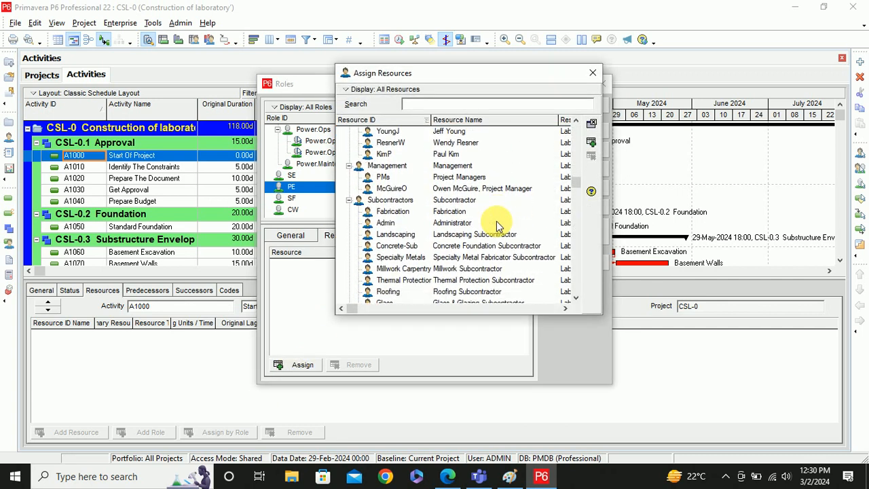
{"action": "scroll", "coordinate": [496, 225], "scroll_direction": "up", "scroll_amount": 1}
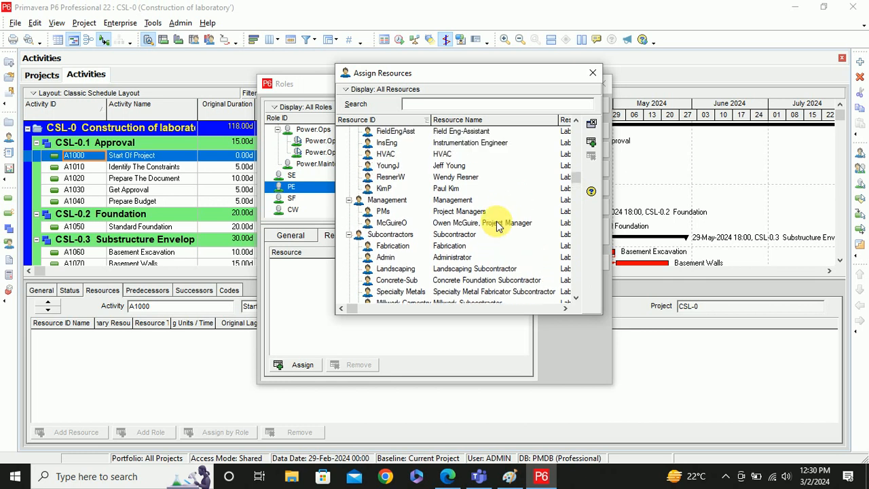
{"action": "scroll", "coordinate": [497, 224], "scroll_direction": "down", "scroll_amount": 8}
{"action": "scroll", "coordinate": [497, 225], "scroll_direction": "down", "scroll_amount": 5}
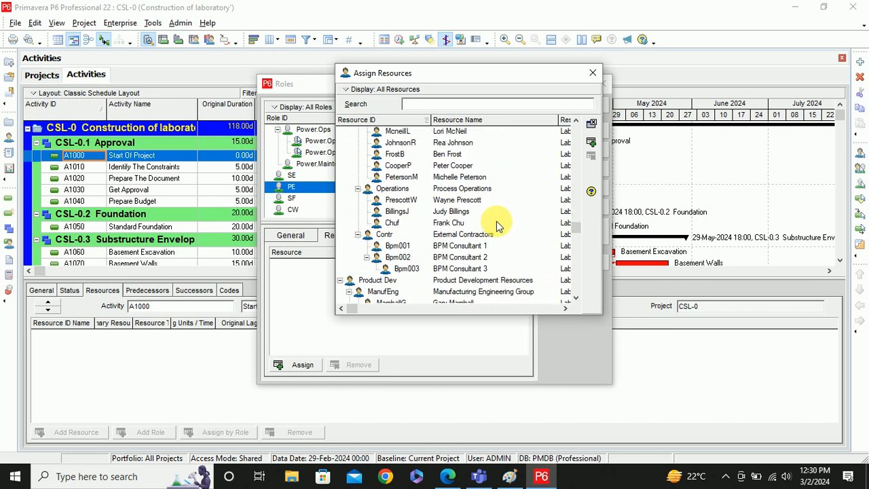
{"action": "double_click", "coordinate": [390, 224]}
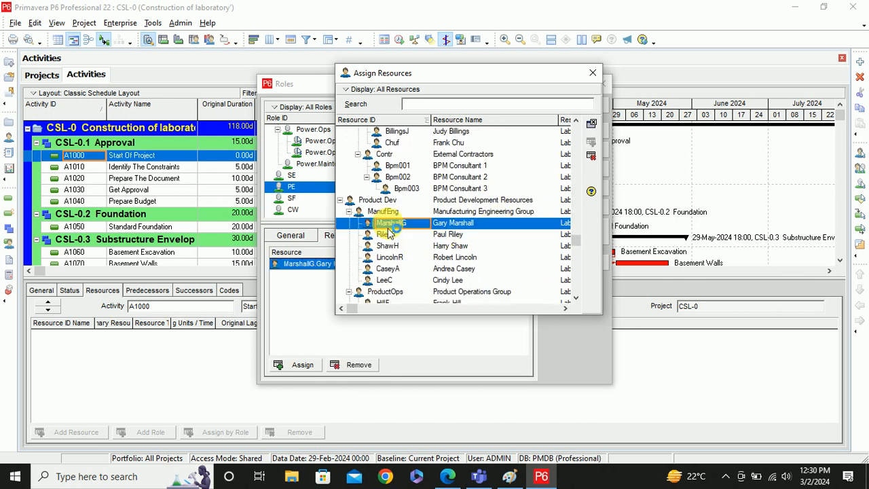
{"action": "double_click", "coordinate": [385, 246]}
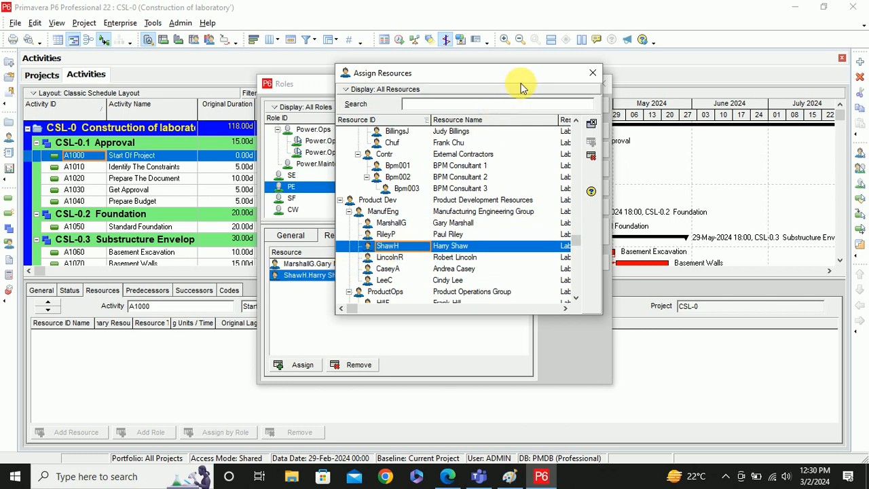
{"action": "left_click", "coordinate": [593, 73]}
- Rate the first assigned Project Engineer resource 1 - Master
{"action": "left_click", "coordinate": [438, 264]}
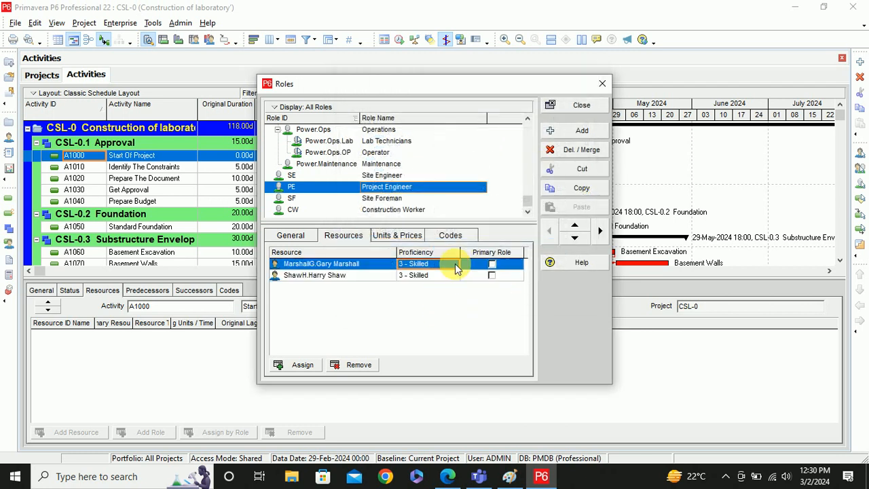
{"action": "left_click", "coordinate": [437, 264]}
{"action": "left_click", "coordinate": [437, 282]}
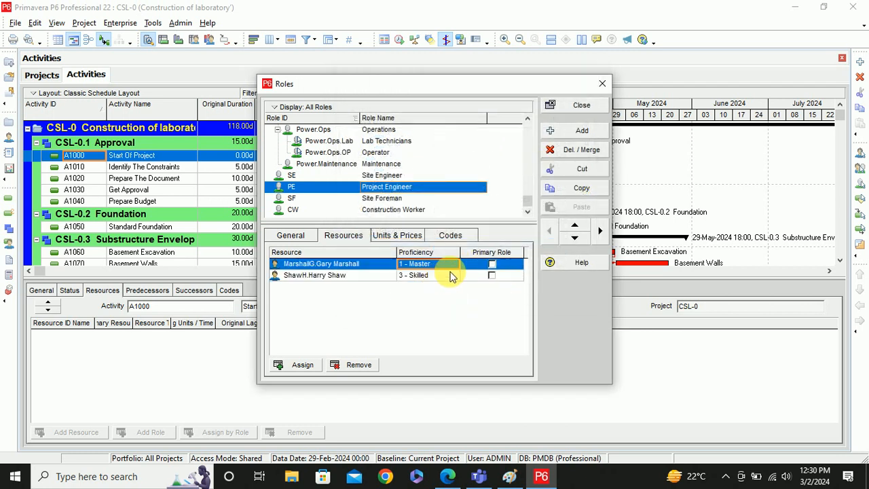
{"action": "left_click", "coordinate": [380, 200]}
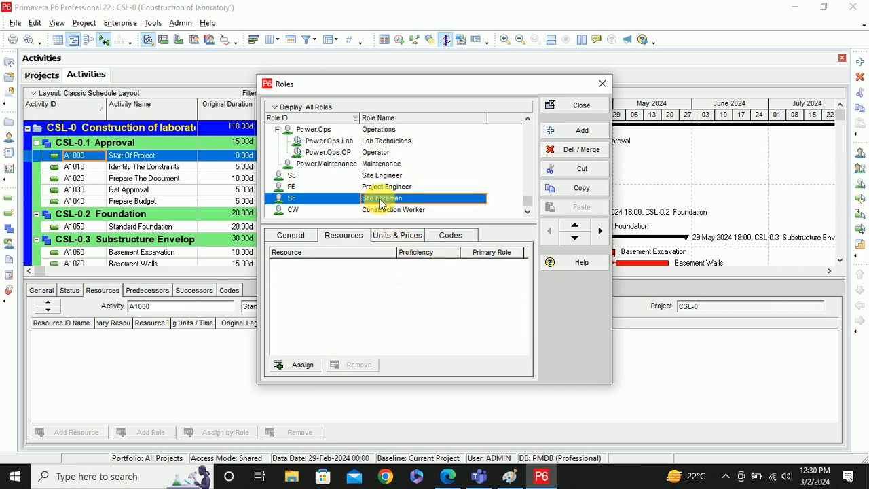
- Add four Manufacturing Engineering Group resources to Site Foreman from the Assign Resources list
{"action": "left_click", "coordinate": [386, 236]}
{"action": "left_click", "coordinate": [345, 236]}
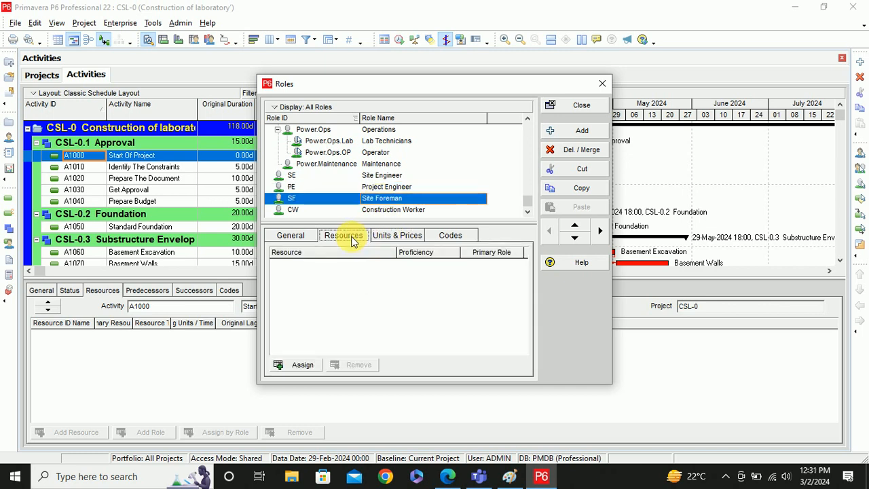
{"action": "left_click", "coordinate": [305, 364]}
{"action": "scroll", "coordinate": [456, 257], "scroll_direction": "down", "scroll_amount": 20}
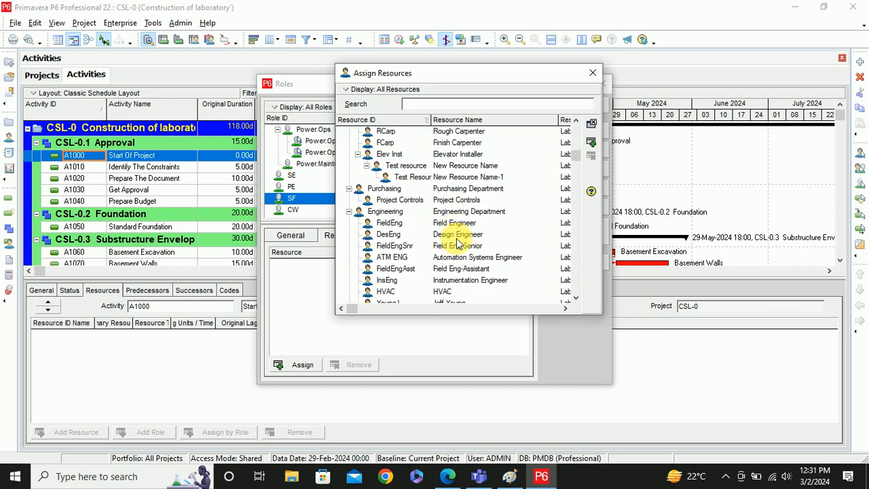
{"action": "scroll", "coordinate": [457, 244], "scroll_direction": "down", "scroll_amount": 5}
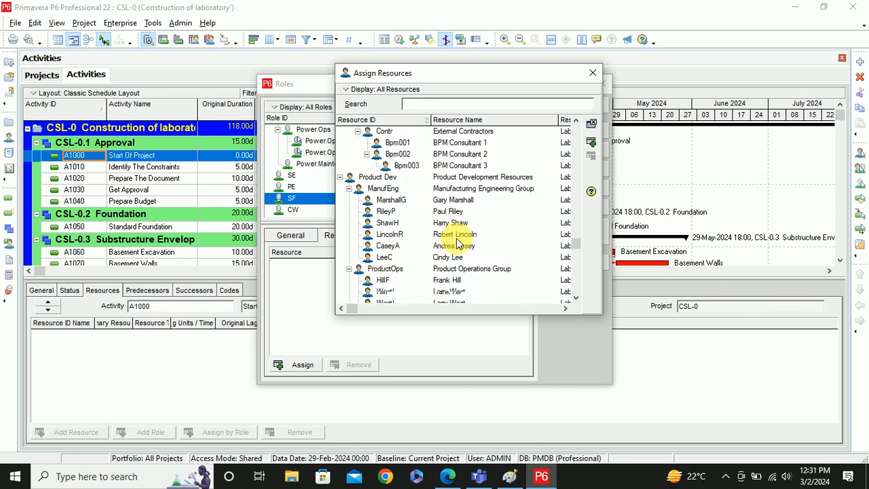
{"action": "left_click", "coordinate": [399, 213]}
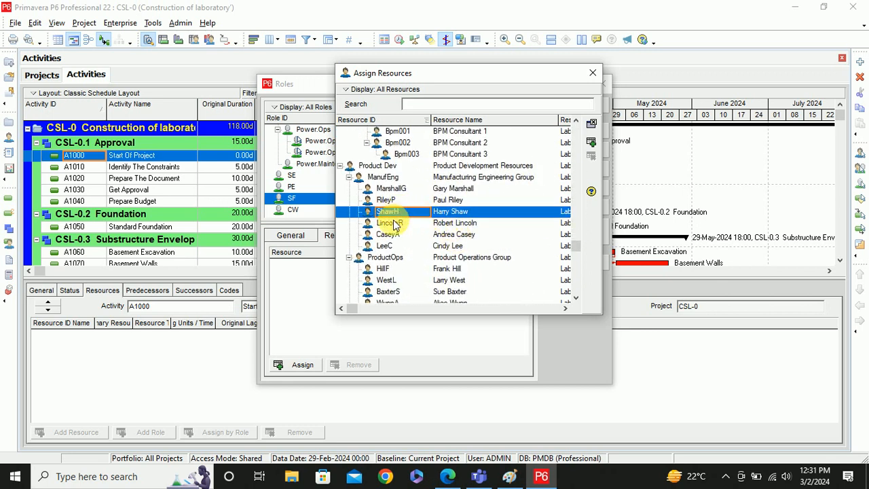
{"action": "left_click", "coordinate": [391, 224], "text": "shift"}
{"action": "left_click", "coordinate": [388, 234], "text": "shift"}
{"action": "left_click", "coordinate": [384, 246], "text": "shift"}
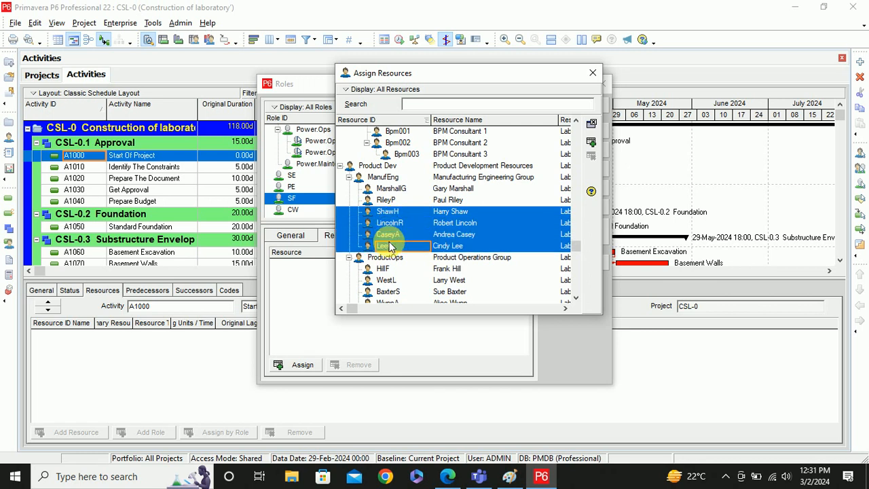
{"action": "double_click", "coordinate": [400, 229]}
{"action": "double_click", "coordinate": [392, 234]}
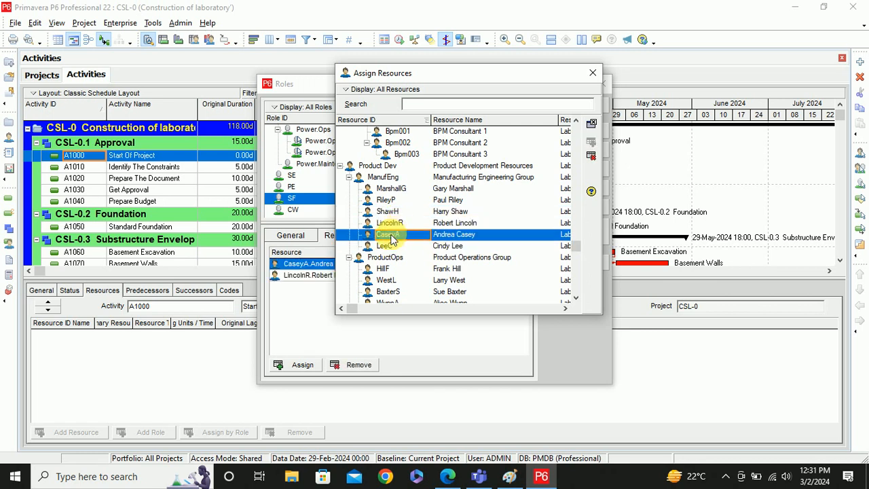
{"action": "double_click", "coordinate": [388, 245]}
{"action": "double_click", "coordinate": [390, 211]}
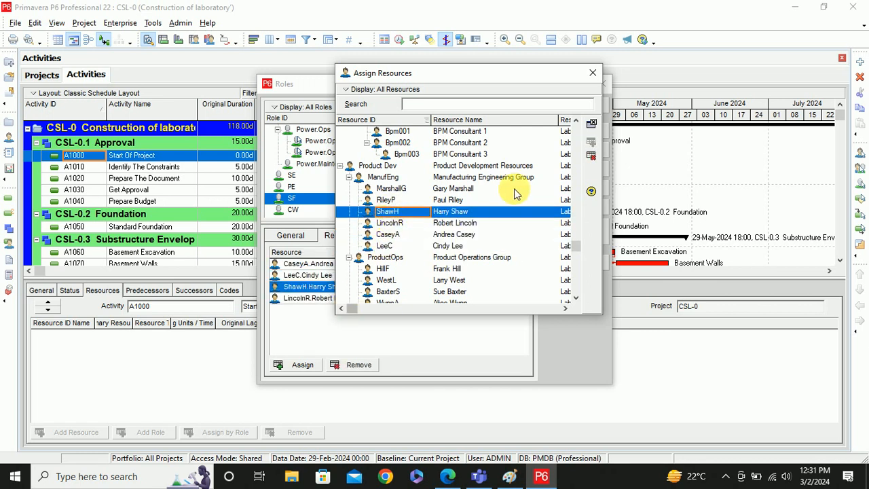
{"action": "left_click", "coordinate": [593, 73]}
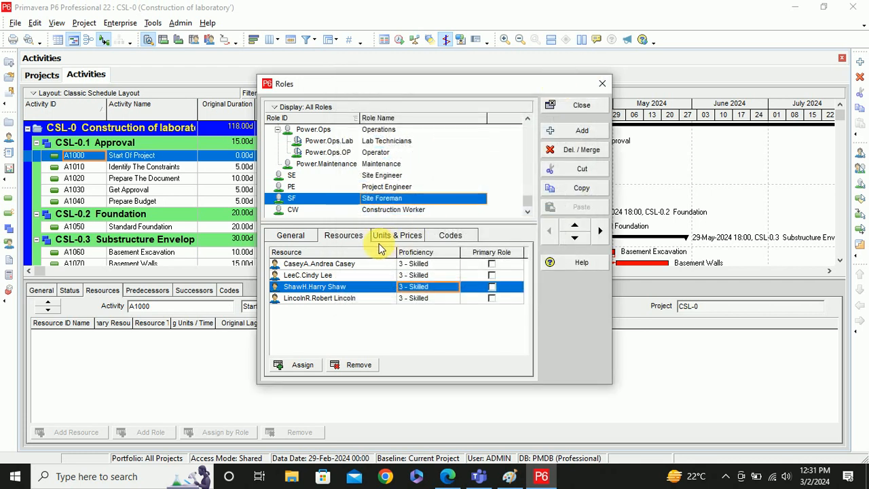
{"action": "left_click", "coordinate": [378, 210]}
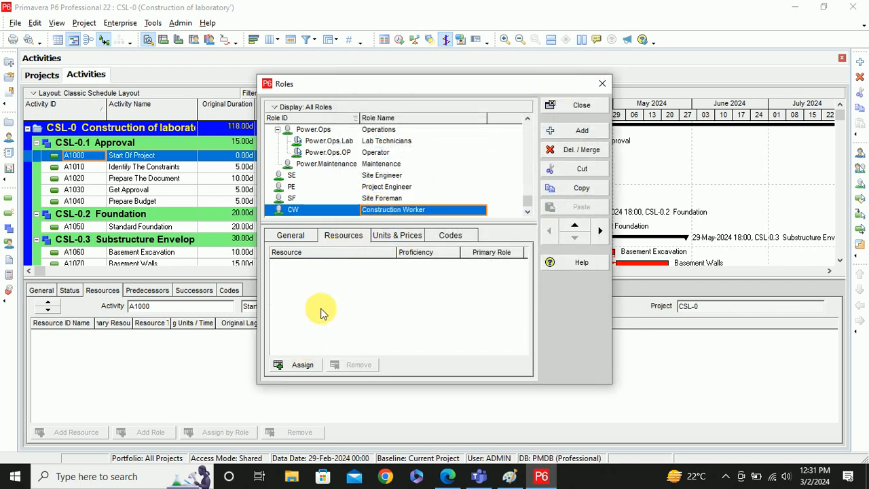
- Browse the resource list for the Construction Worker role without assigning anything
{"action": "left_click", "coordinate": [400, 236]}
{"action": "left_click", "coordinate": [348, 235]}
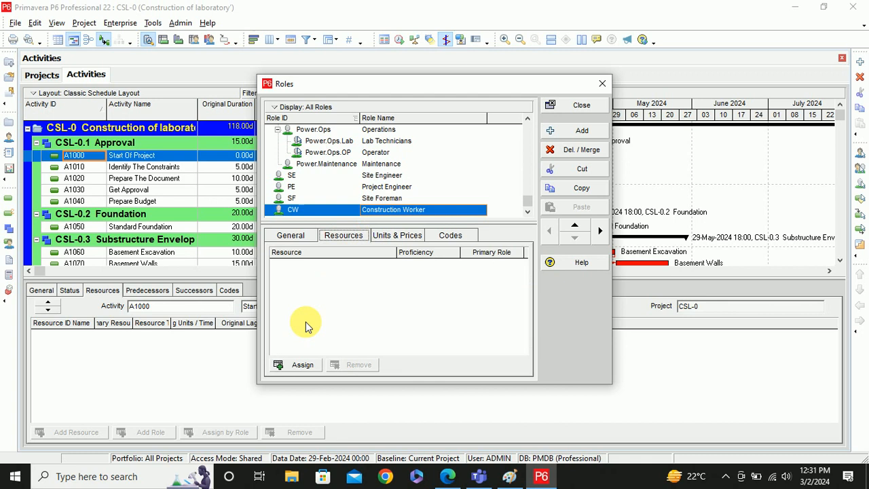
{"action": "left_click", "coordinate": [303, 364]}
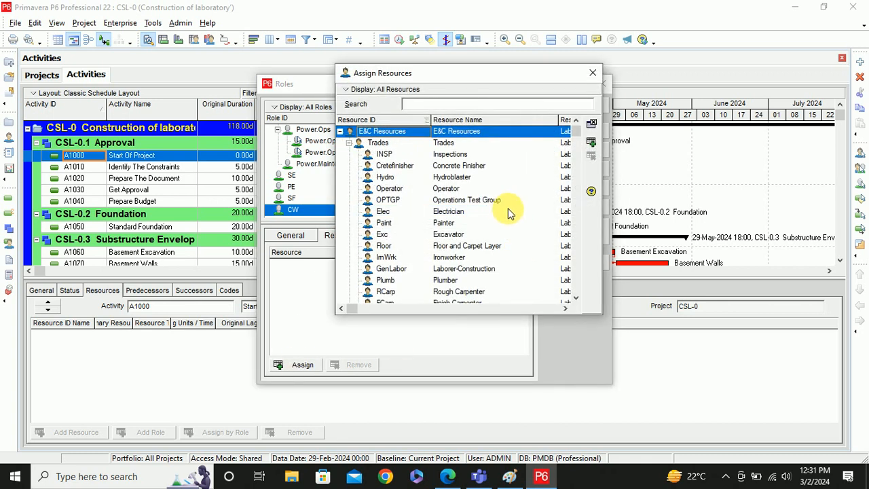
{"action": "scroll", "coordinate": [510, 213], "scroll_direction": "down", "scroll_amount": 9}
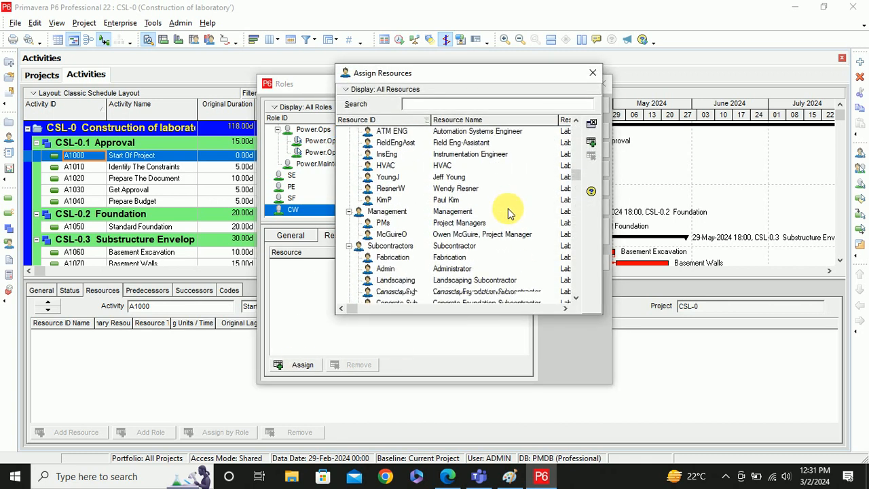
{"action": "scroll", "coordinate": [511, 213], "scroll_direction": "down", "scroll_amount": 5}
{"action": "scroll", "coordinate": [510, 214], "scroll_direction": "down", "scroll_amount": 12}
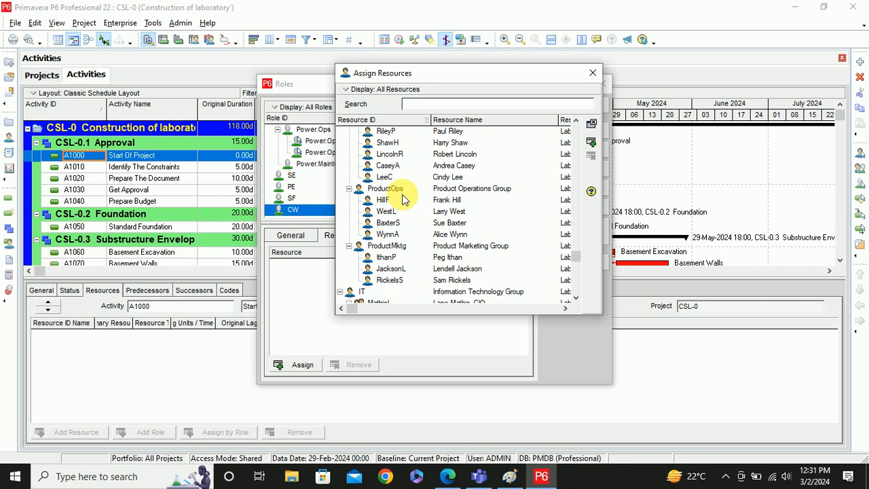
{"action": "scroll", "coordinate": [401, 197], "scroll_direction": "down", "scroll_amount": 5}
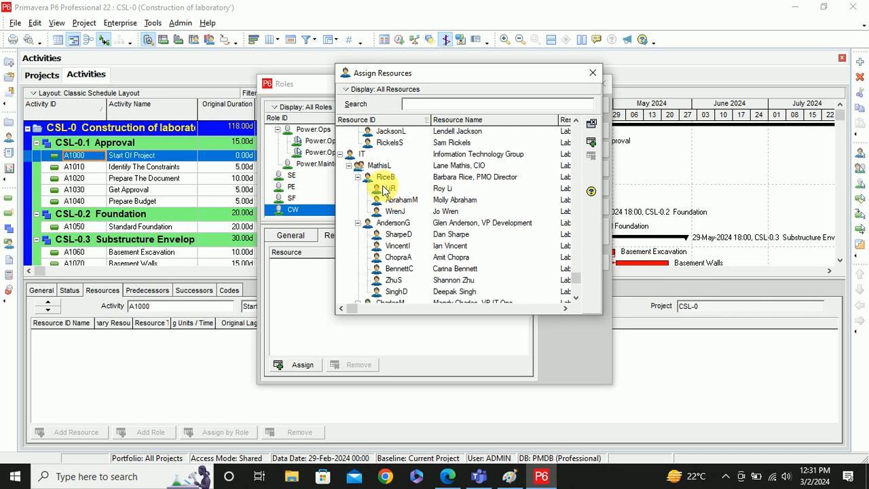
{"action": "left_click", "coordinate": [592, 73]}
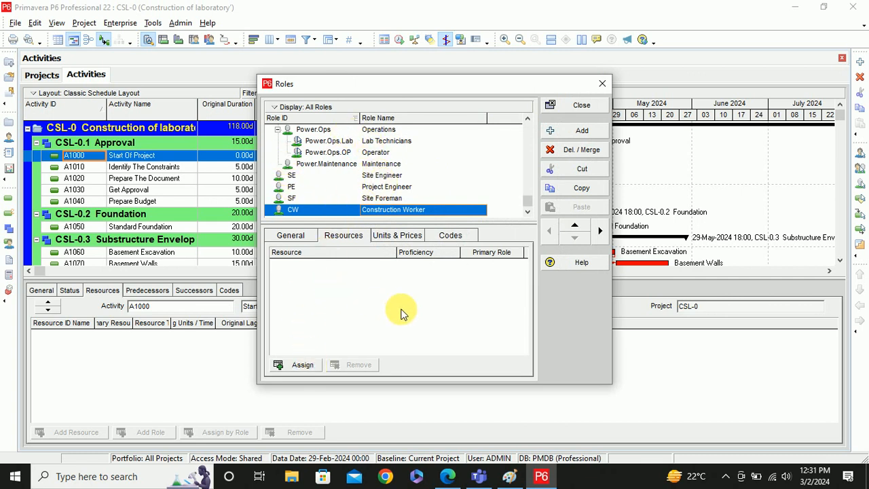
- Assign six development-group resources to Construction Worker and close the Roles dictionary
{"action": "left_click", "coordinate": [304, 367]}
{"action": "scroll", "coordinate": [440, 179], "scroll_direction": "down", "scroll_amount": 12}
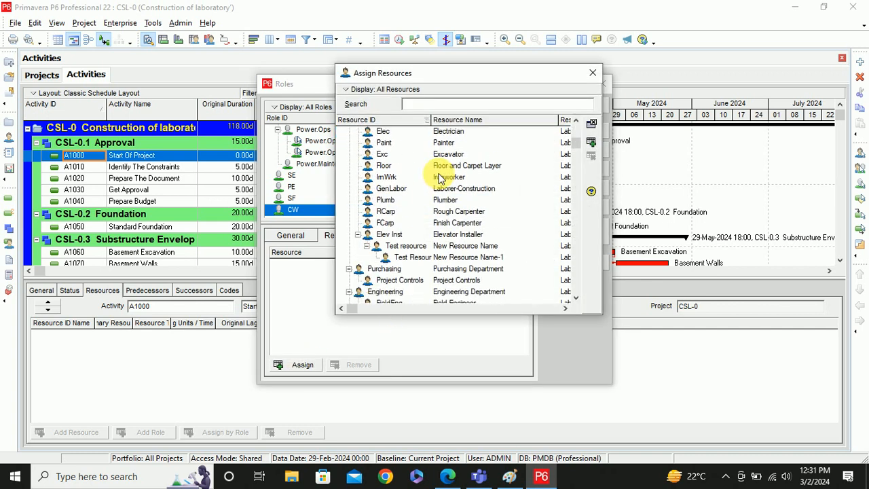
{"action": "scroll", "coordinate": [440, 177], "scroll_direction": "down", "scroll_amount": 12}
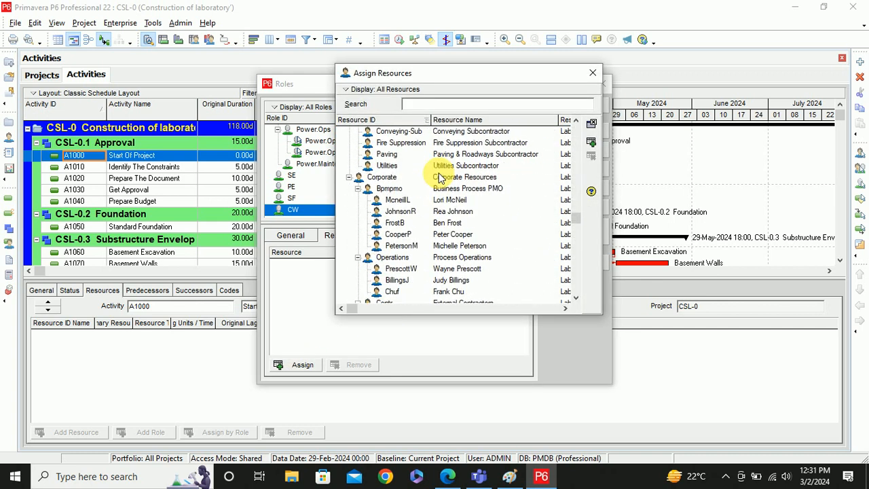
{"action": "scroll", "coordinate": [440, 175], "scroll_direction": "down", "scroll_amount": 8}
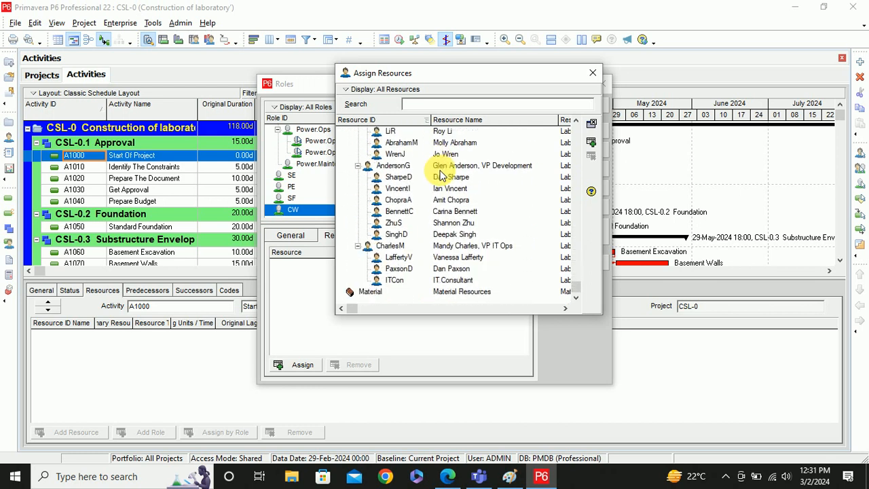
{"action": "double_click", "coordinate": [448, 223]}
{"action": "double_click", "coordinate": [451, 235]}
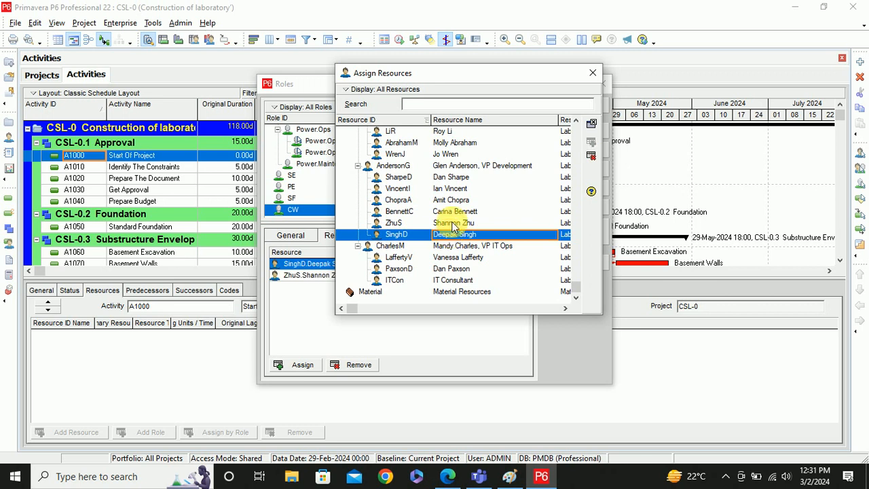
{"action": "left_click", "coordinate": [452, 212]}
{"action": "double_click", "coordinate": [453, 213]}
{"action": "double_click", "coordinate": [452, 200]}
{"action": "double_click", "coordinate": [452, 189]}
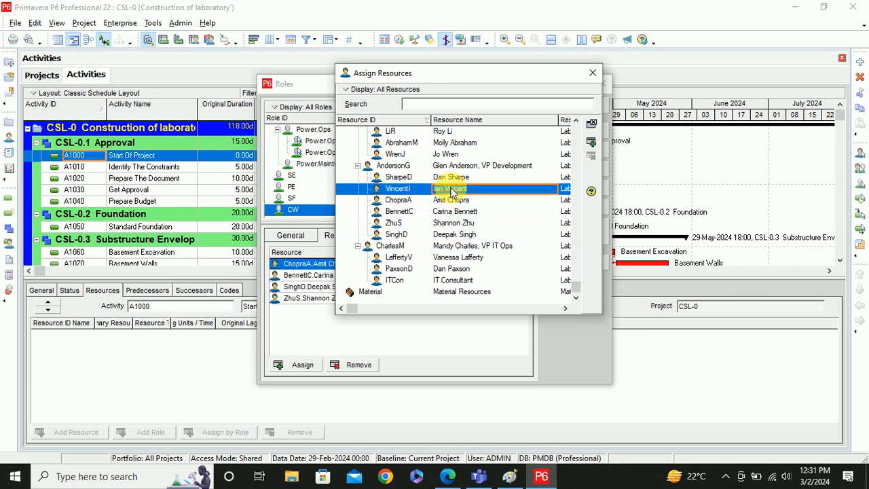
{"action": "double_click", "coordinate": [450, 178]}
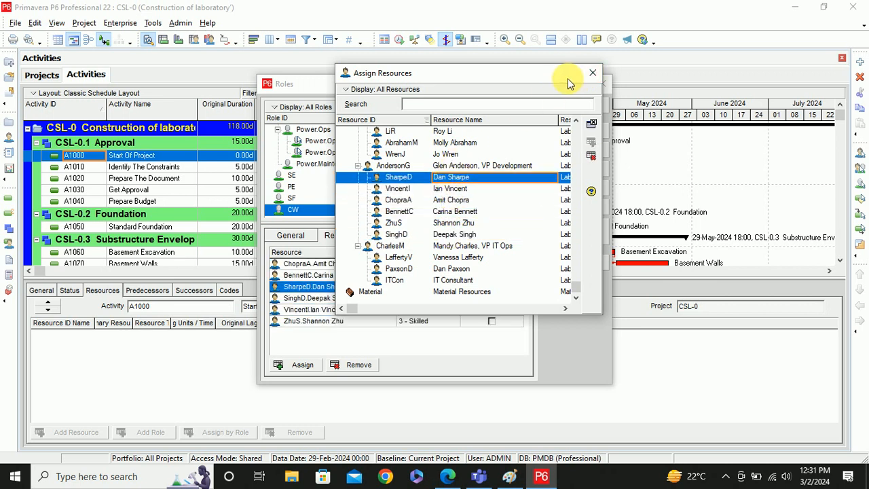
{"action": "left_click", "coordinate": [588, 71]}
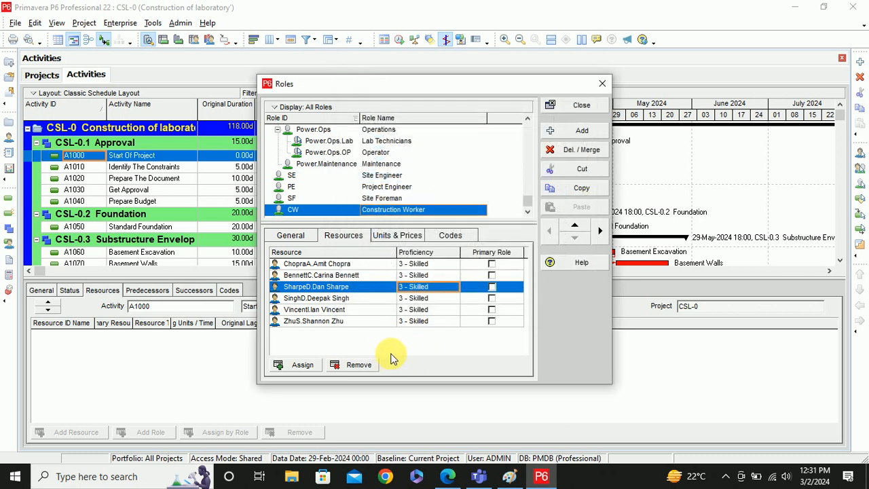
{"action": "left_click", "coordinate": [605, 83]}
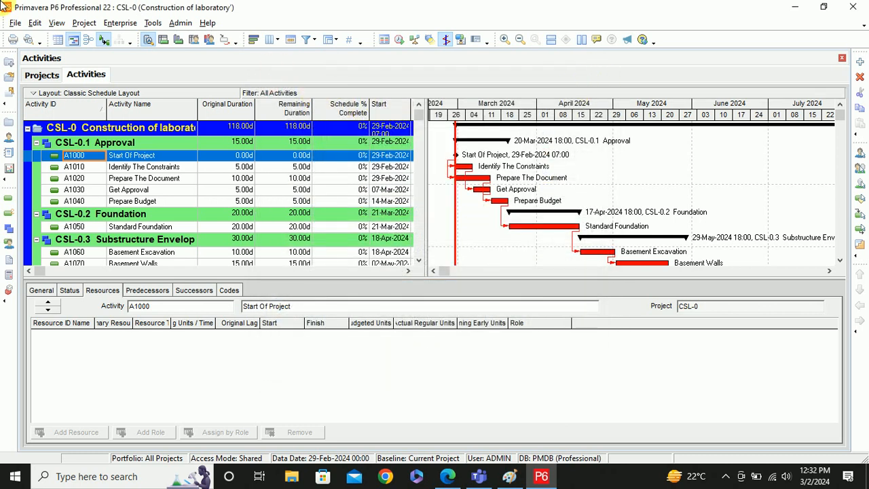
- Open the Resources dictionary from the Enterprise menu
{"action": "left_click", "coordinate": [121, 23]}
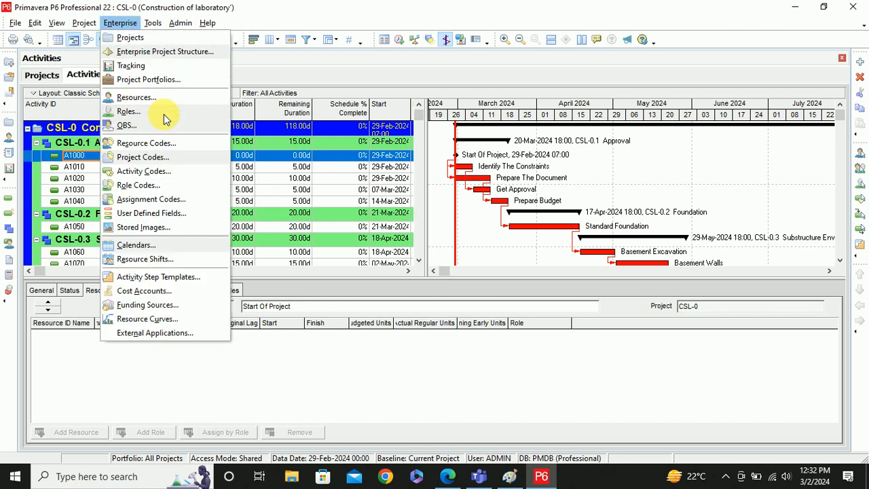
{"action": "left_click", "coordinate": [160, 111]}
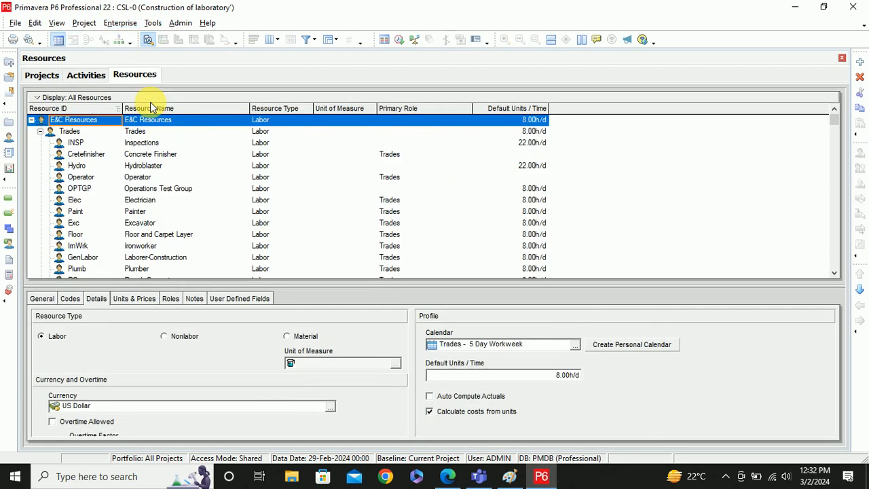
{"action": "left_click", "coordinate": [120, 24]}
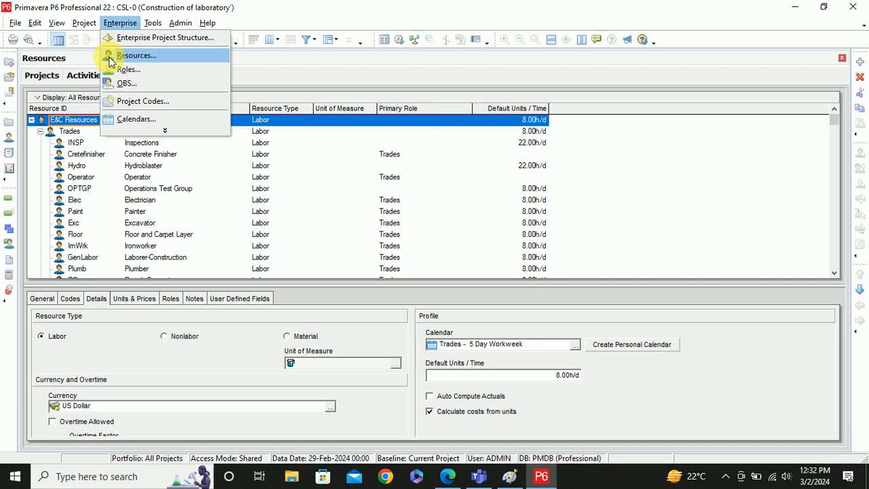
{"action": "left_click", "coordinate": [291, 81]}
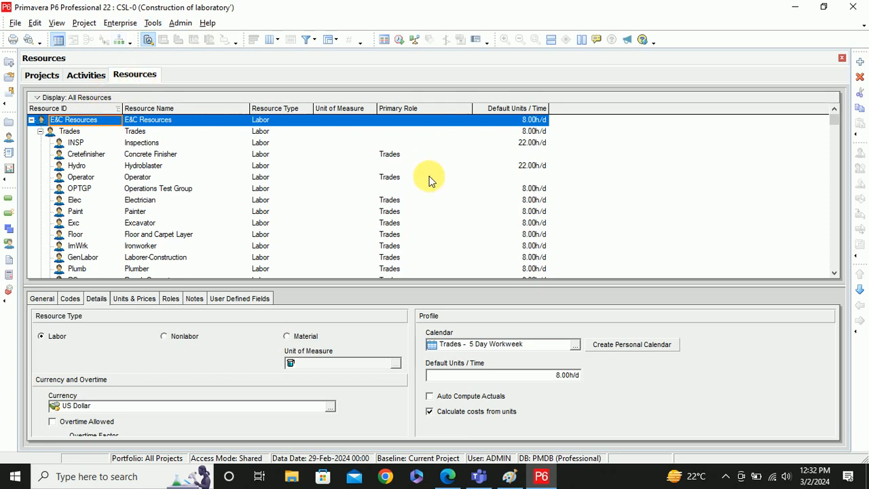
- Check E&C Resources' General, Codes and Details tabs, then return to the Paint notes
{"action": "left_click", "coordinate": [40, 301]}
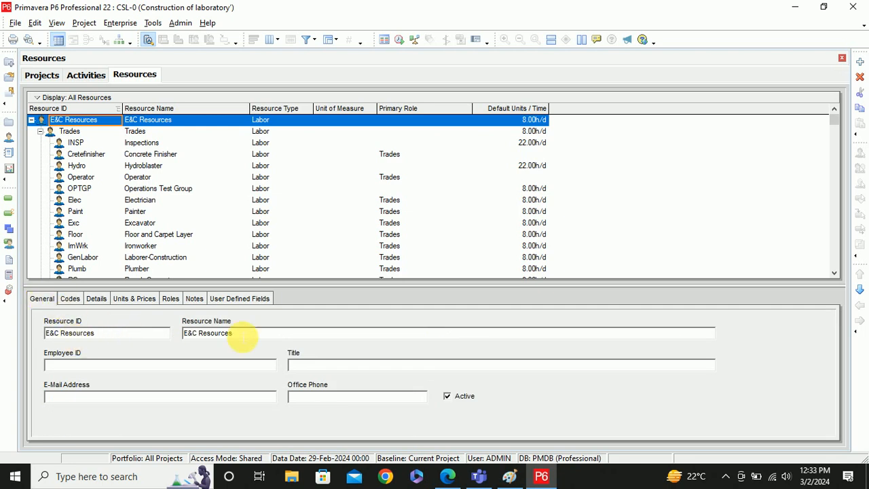
{"action": "left_click", "coordinate": [68, 299]}
{"action": "left_click", "coordinate": [95, 299]}
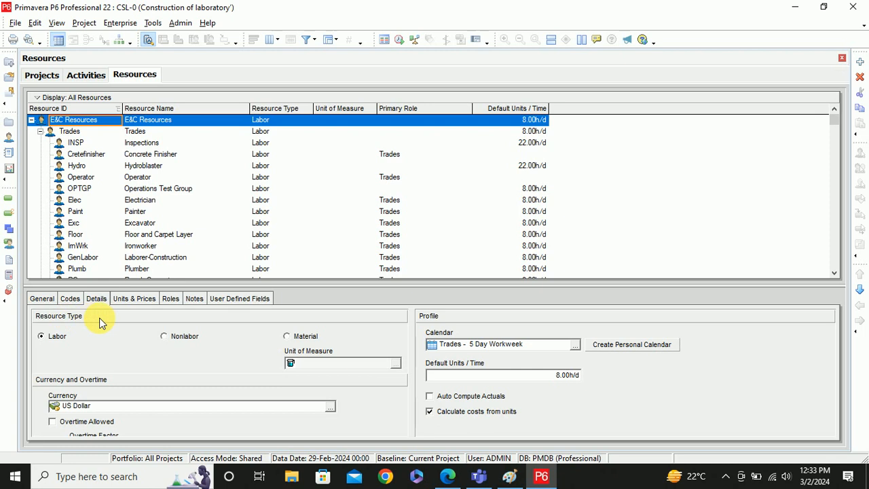
{"action": "left_click", "coordinate": [509, 476]}
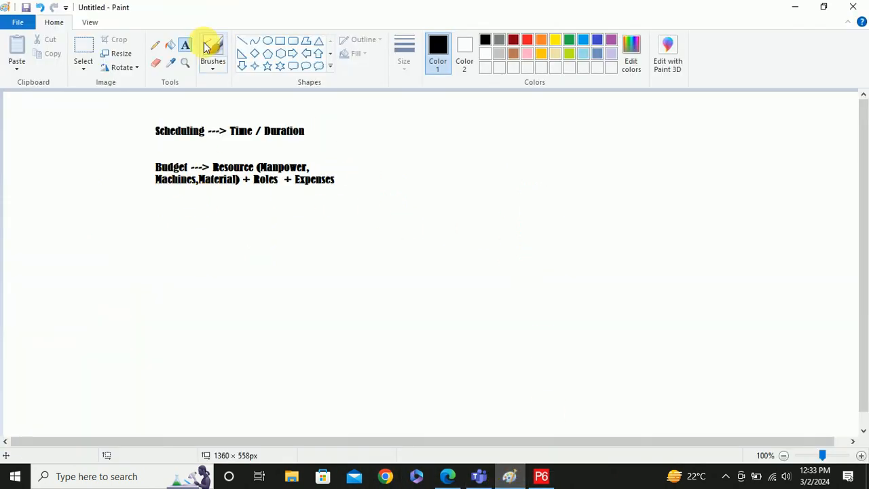
- Add a 'Resources' heading below the existing notes
{"action": "left_click_drag", "start_coordinate": [210, 239], "coordinate": [386, 289]}
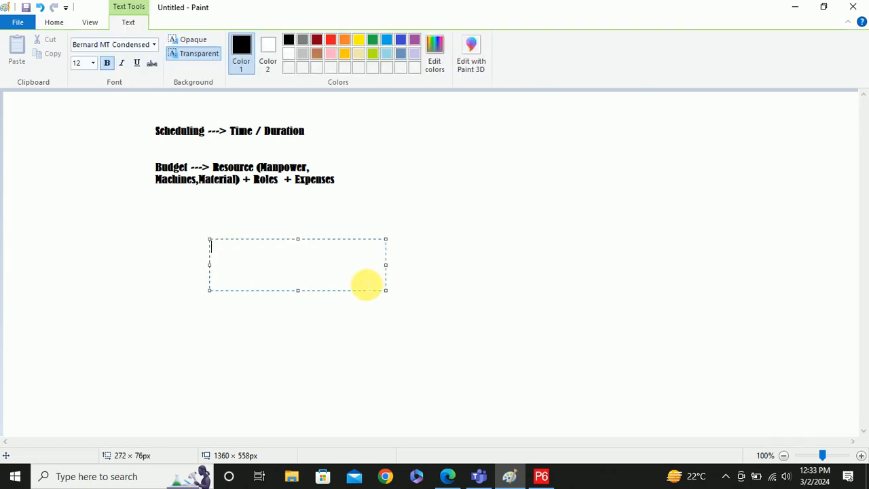
{"action": "type", "text": "Resour"}
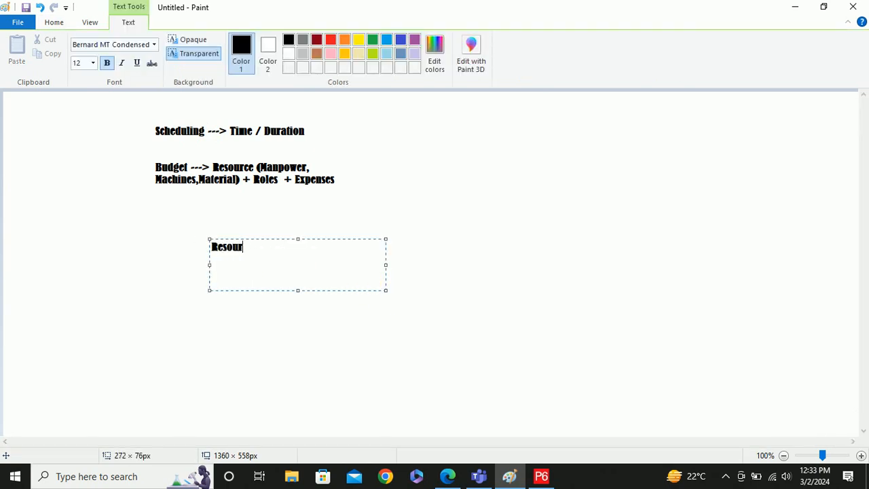
{"action": "type", "text": "ces"}
{"action": "key", "text": "Return"}
{"action": "left_click", "coordinate": [176, 288]}
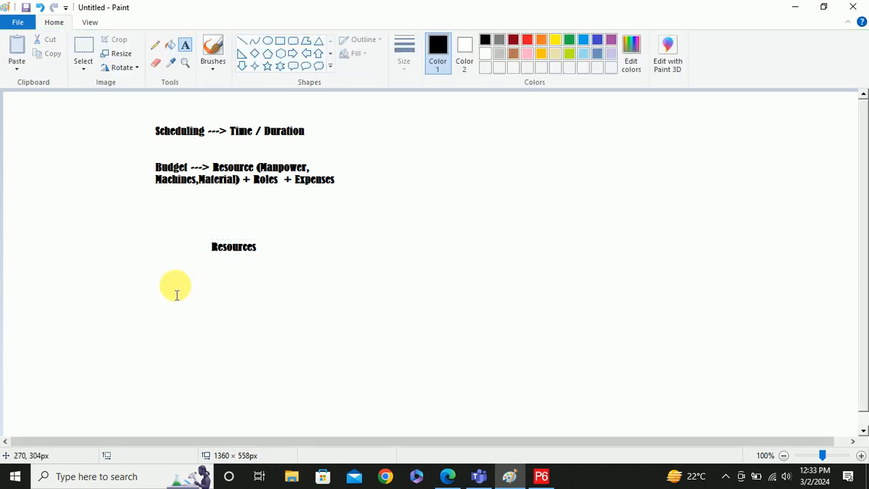
- Add labels 'Manpower / Labor', 'Machinary / non labor' and 'Material' beneath Resources
{"action": "left_click_drag", "start_coordinate": [104, 286], "coordinate": [161, 304]}
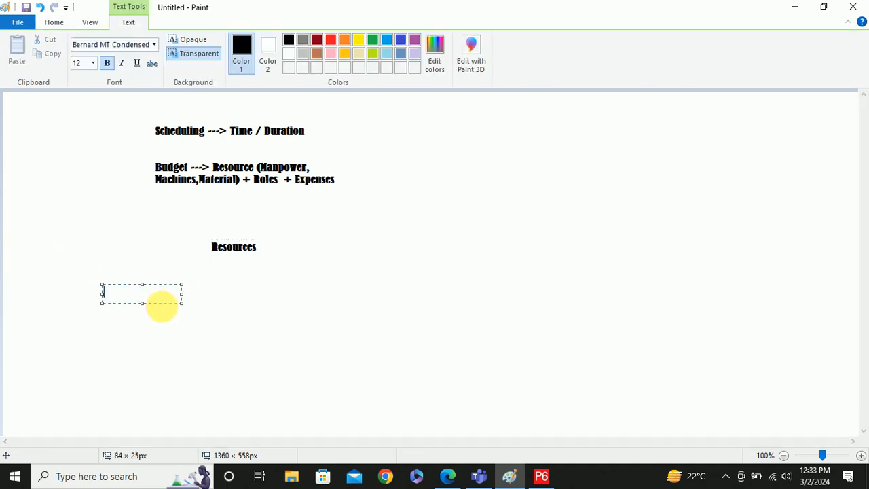
{"action": "type", "text": "Manpower /"}
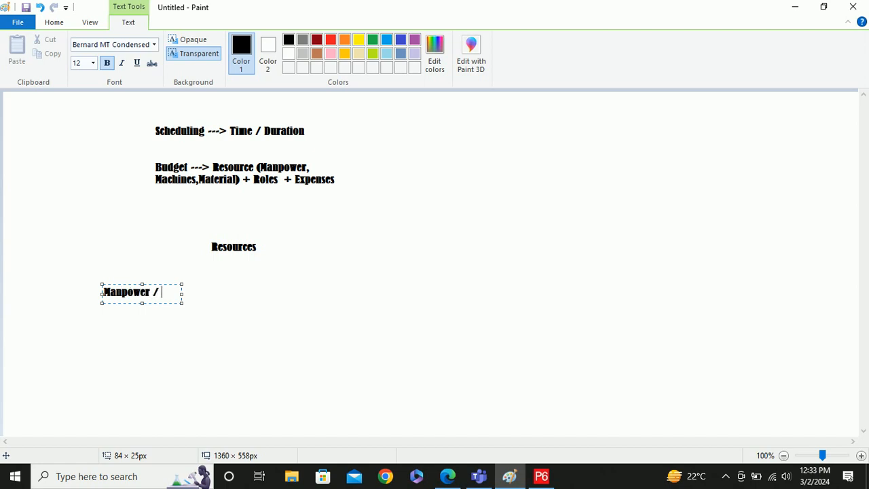
{"action": "type", "text": " Labor"}
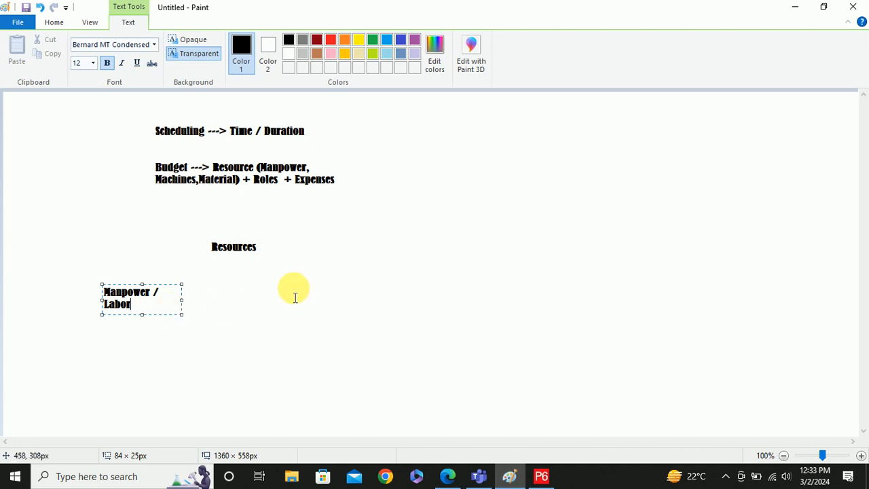
{"action": "left_click_drag", "start_coordinate": [277, 286], "coordinate": [365, 310]}
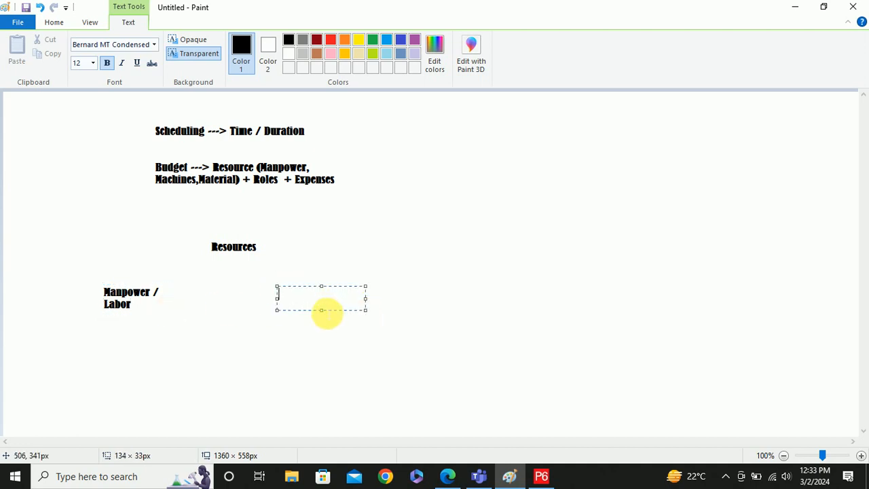
{"action": "type", "text": "Machinary /"}
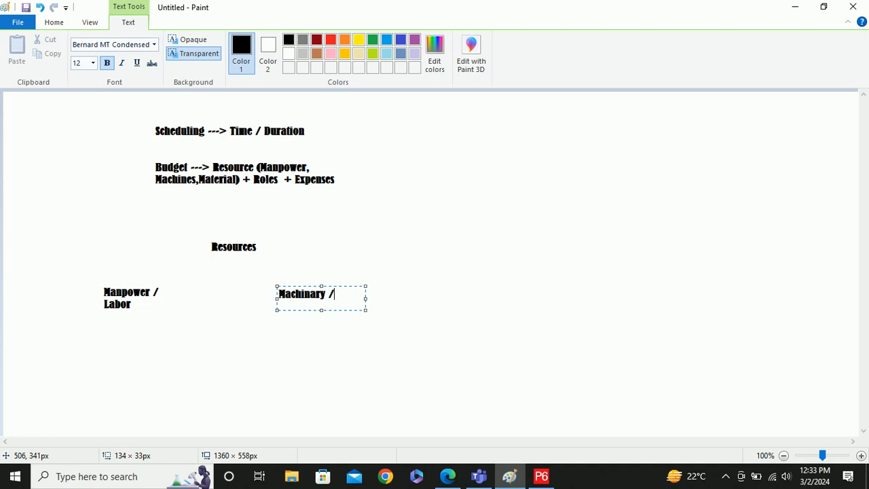
{"action": "type", "text": " non labor"}
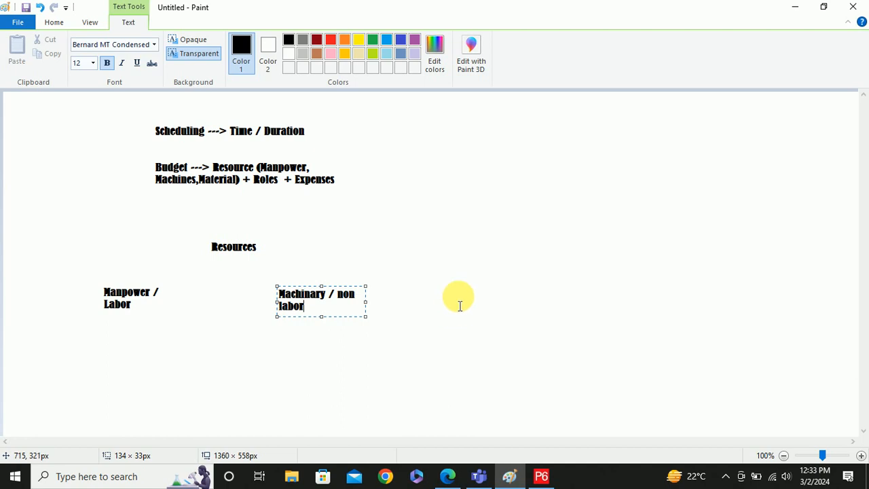
{"action": "left_click_drag", "start_coordinate": [459, 282], "coordinate": [553, 307]}
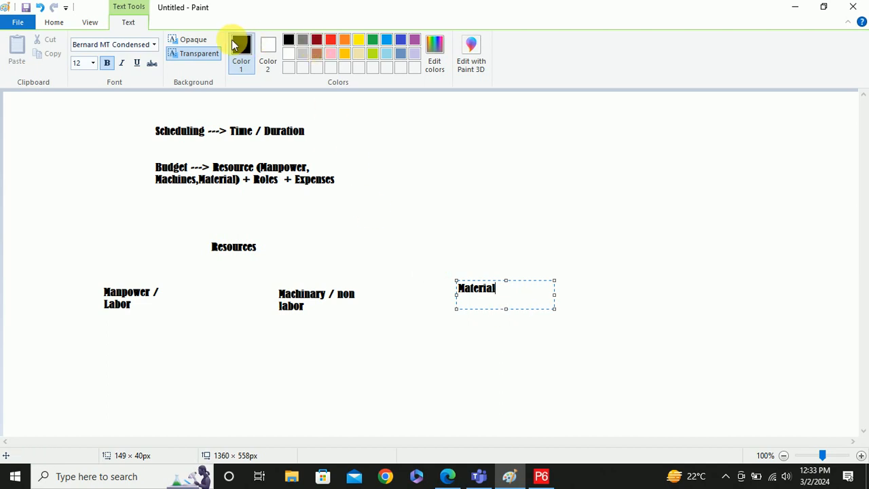
{"action": "left_click", "coordinate": [54, 21]}
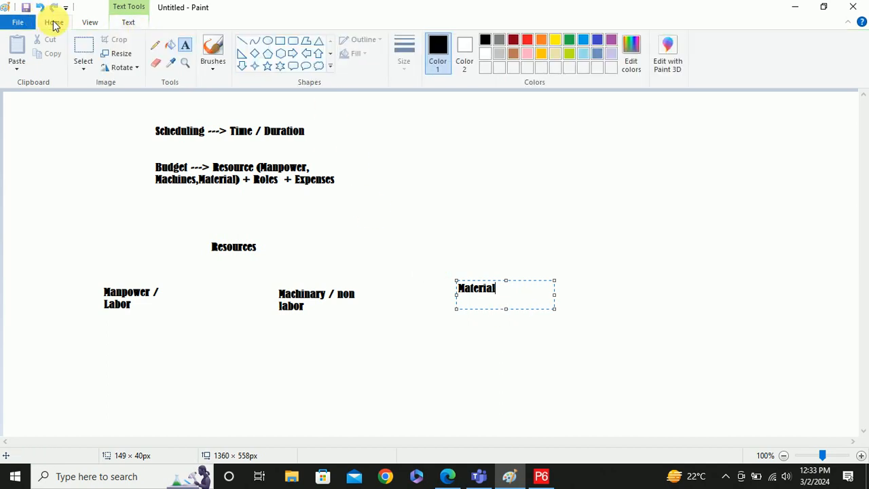
{"action": "left_click", "coordinate": [211, 46]}
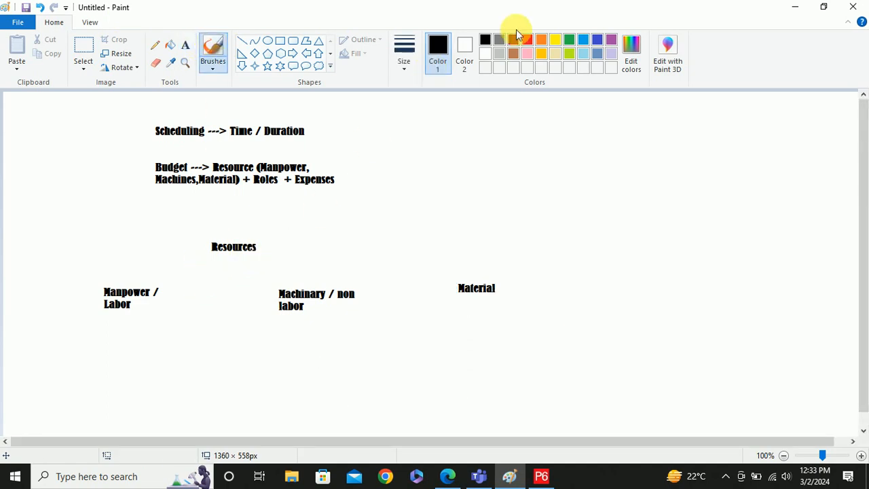
- Draw freehand arrows from Resources to the category labels, then return to Primavera P6
{"action": "left_click_drag", "start_coordinate": [227, 261], "coordinate": [176, 279]}
{"action": "mouse_move", "coordinate": [253, 256]}
{"action": "left_mouse_down"}
{"action": "mouse_move", "coordinate": [280, 284]}
{"action": "mouse_move", "coordinate": [281, 274]}
{"action": "mouse_move", "coordinate": [418, 275]}
{"action": "mouse_move", "coordinate": [461, 283]}
{"action": "mouse_move", "coordinate": [454, 285]}
{"action": "left_mouse_up"}
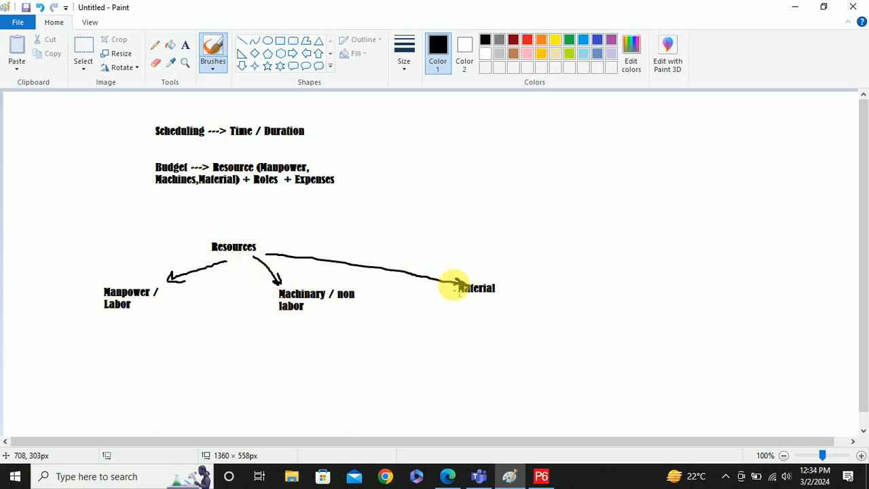
{"action": "key", "text": "alt+Tab"}
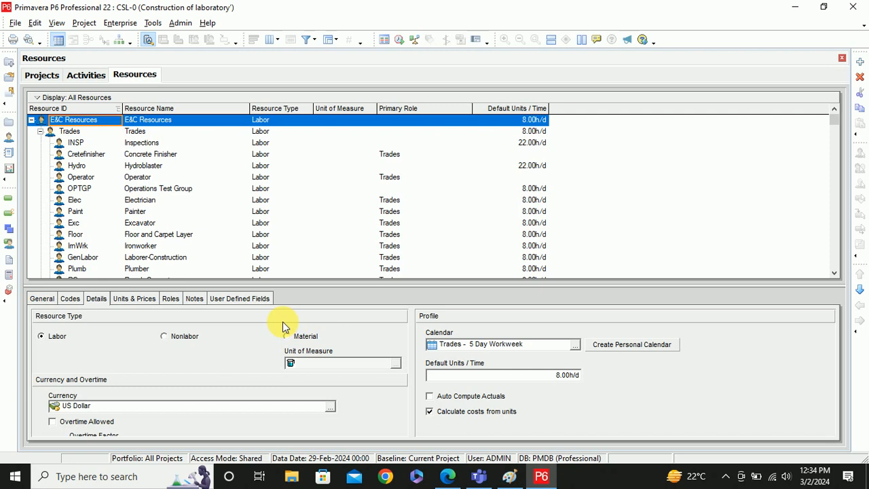
{"action": "key", "text": "alt+Tab"}
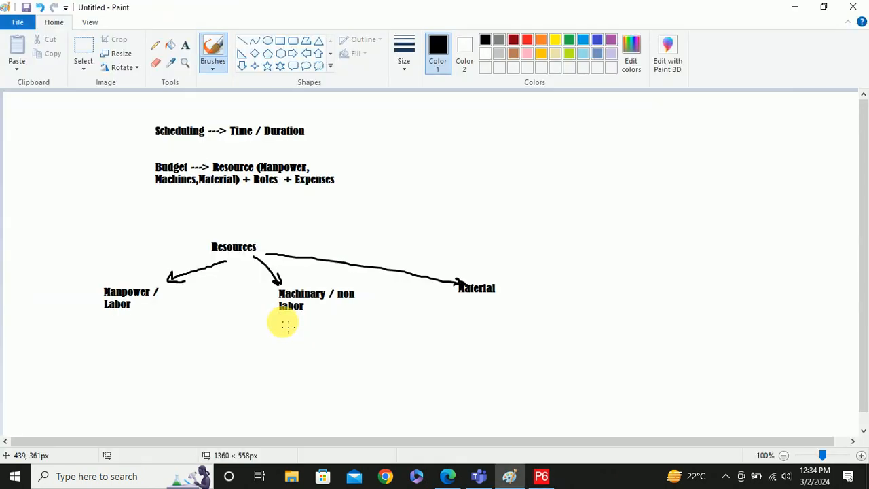
{"action": "key", "text": "alt+Tab"}
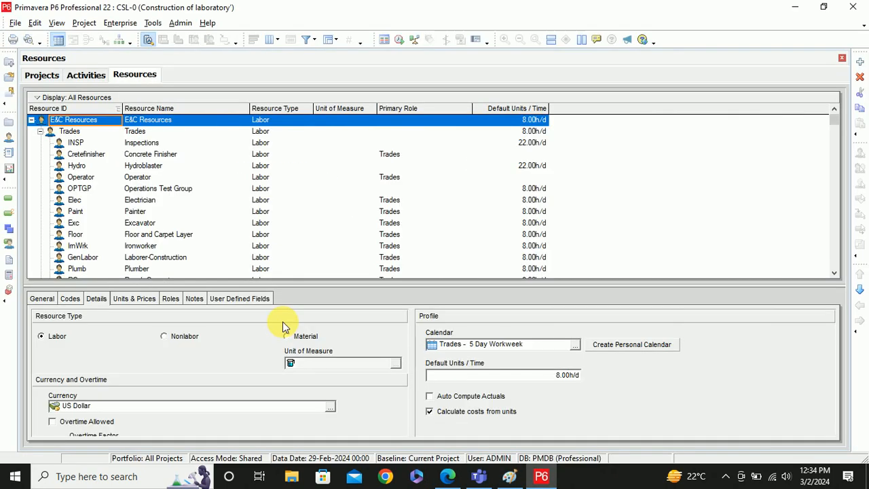
{"action": "key", "text": "ctrl+a"}
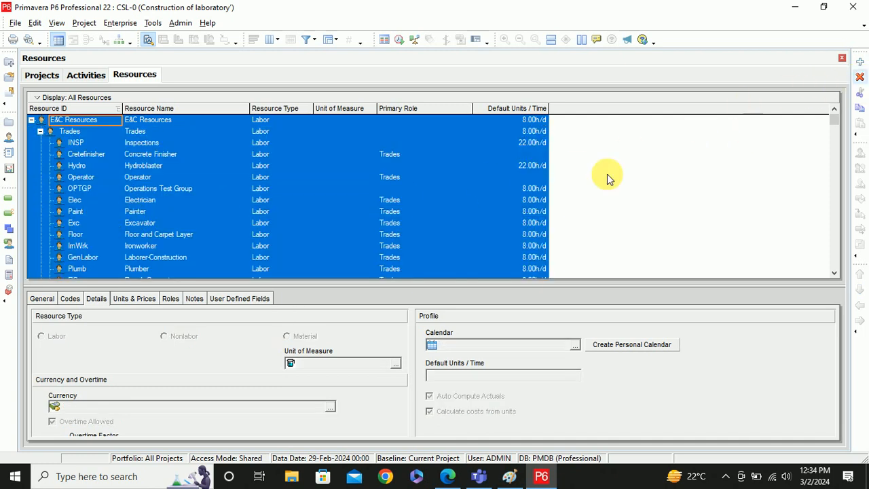
{"action": "scroll", "coordinate": [594, 203], "scroll_direction": "down", "scroll_amount": 8}
{"action": "scroll", "coordinate": [594, 203], "scroll_direction": "down", "scroll_amount": 15}
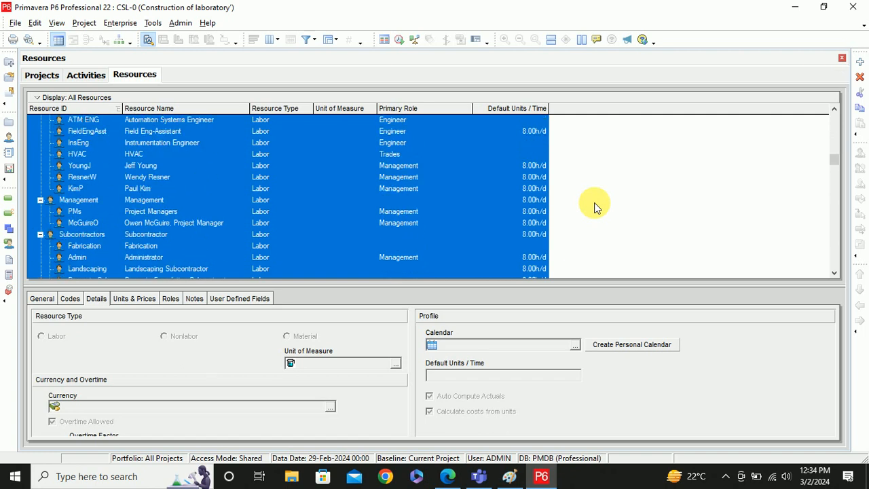
{"action": "scroll", "coordinate": [594, 203], "scroll_direction": "down", "scroll_amount": 2}
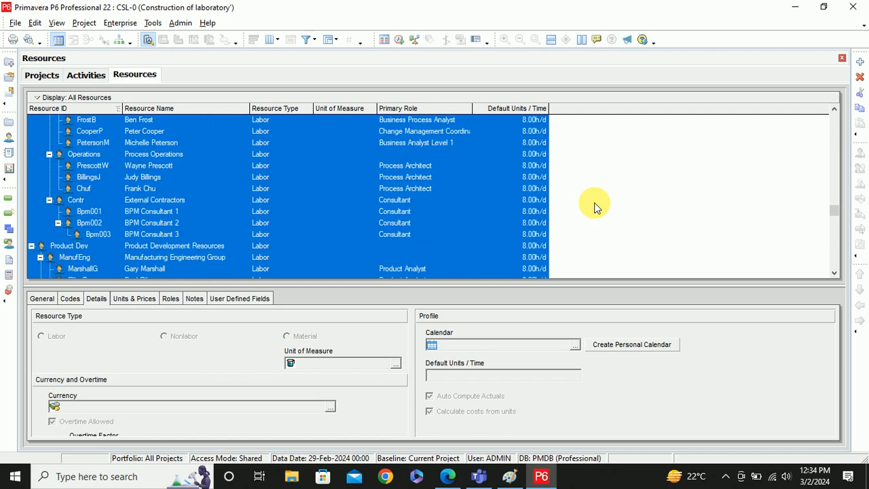
{"action": "scroll", "coordinate": [595, 203], "scroll_direction": "up", "scroll_amount": 3}
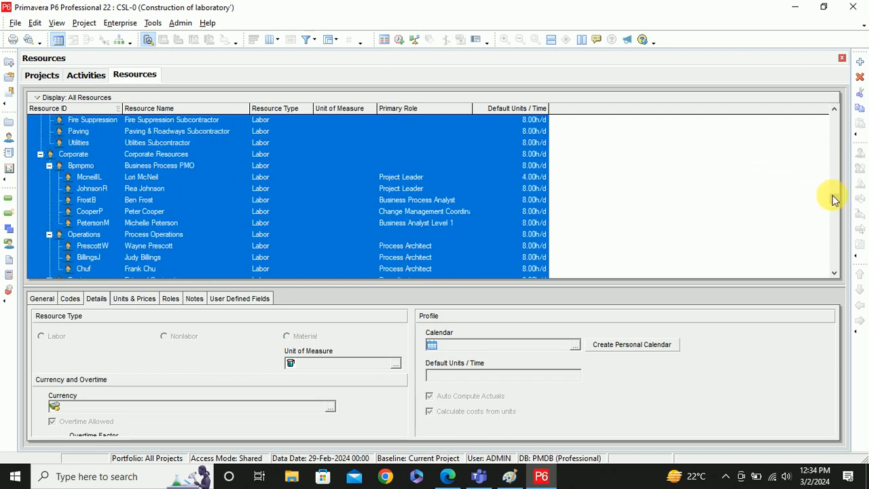
{"action": "left_click_drag", "start_coordinate": [835, 199], "coordinate": [830, 118]}
{"action": "left_click", "coordinate": [704, 167]}
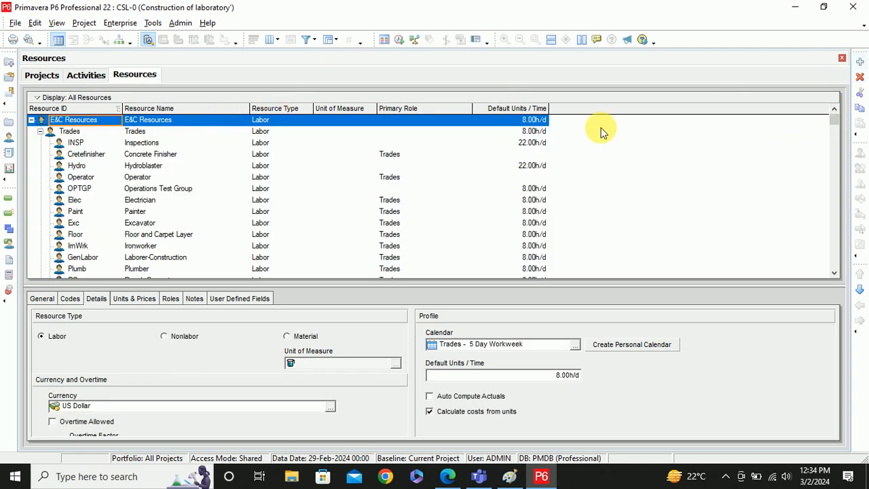
- Add a new resource with ID R and outdent it to the top level
{"action": "left_click", "coordinate": [861, 63]}
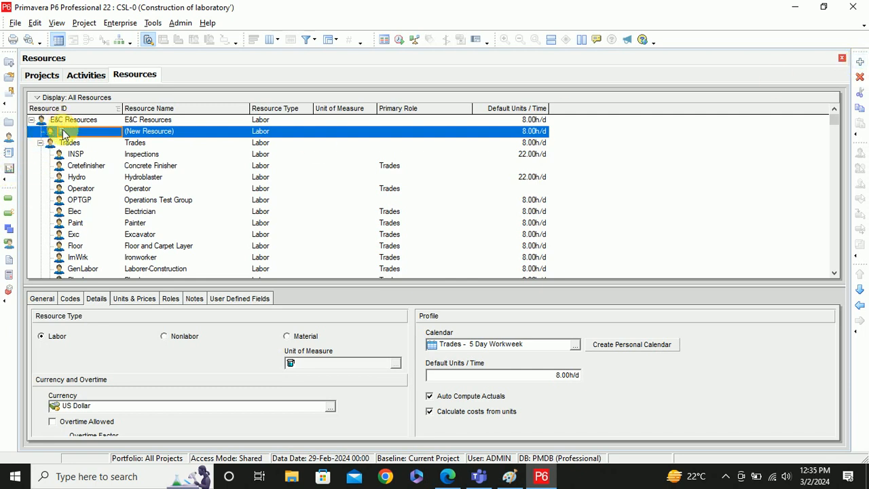
{"action": "type", "text": "R"}
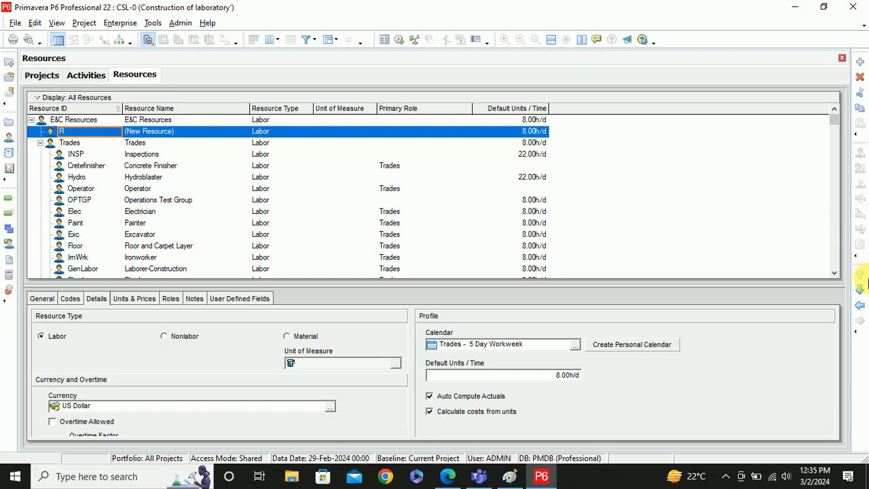
{"action": "left_click", "coordinate": [860, 306]}
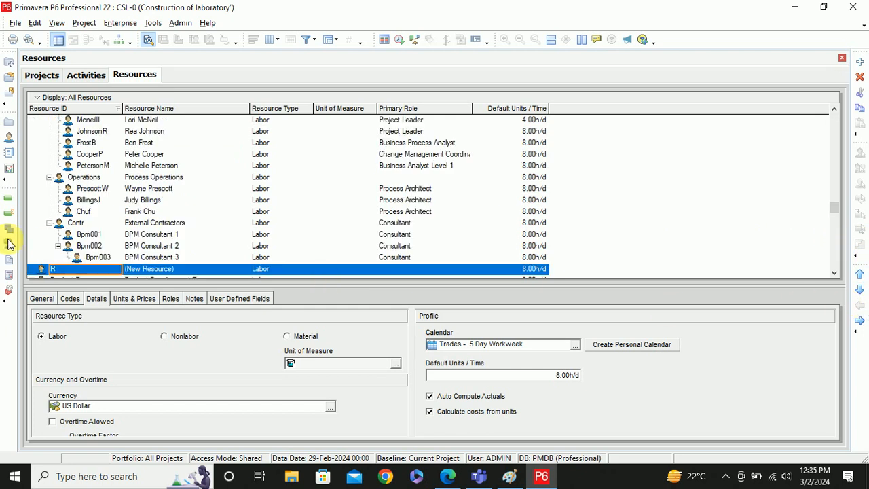
{"action": "scroll", "coordinate": [119, 242], "scroll_direction": "down", "scroll_amount": 1}
{"action": "left_click", "coordinate": [126, 246]}
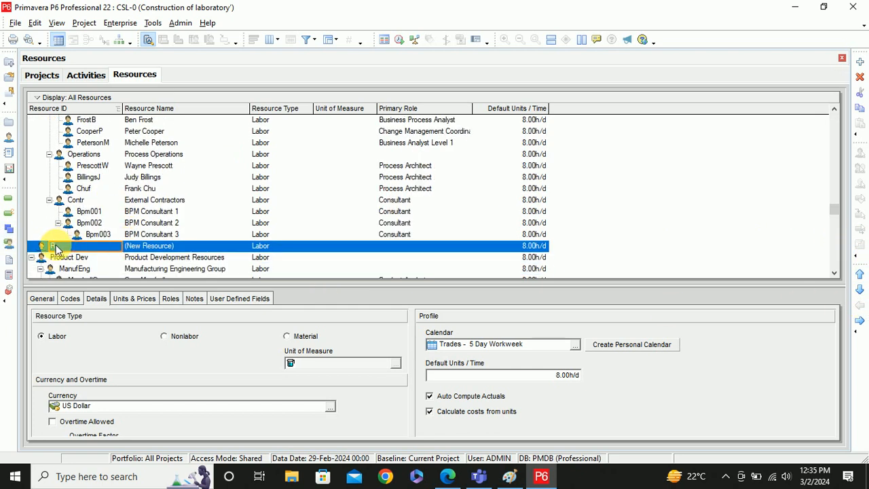
- Change its ID to CSL and name it 'Construction of Laboratory'
{"action": "left_click", "coordinate": [55, 248]}
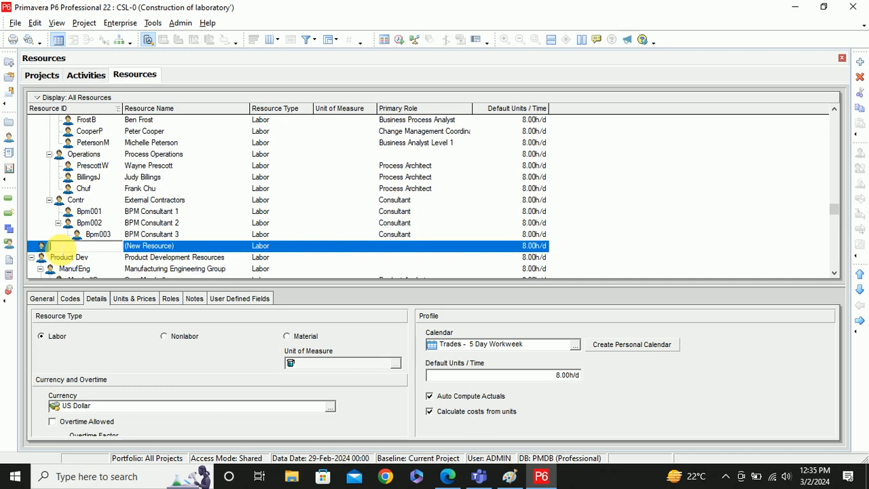
{"action": "type", "text": "Const"}
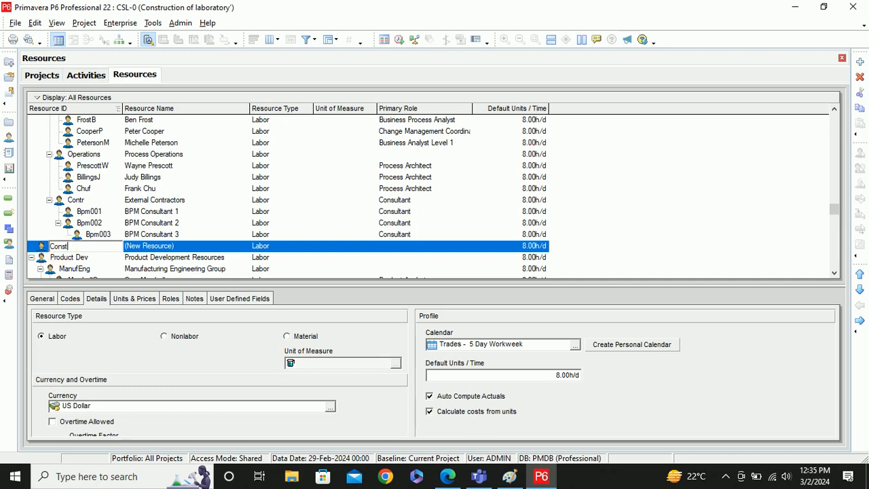
{"action": "type", "text": "ruction of Lab"}
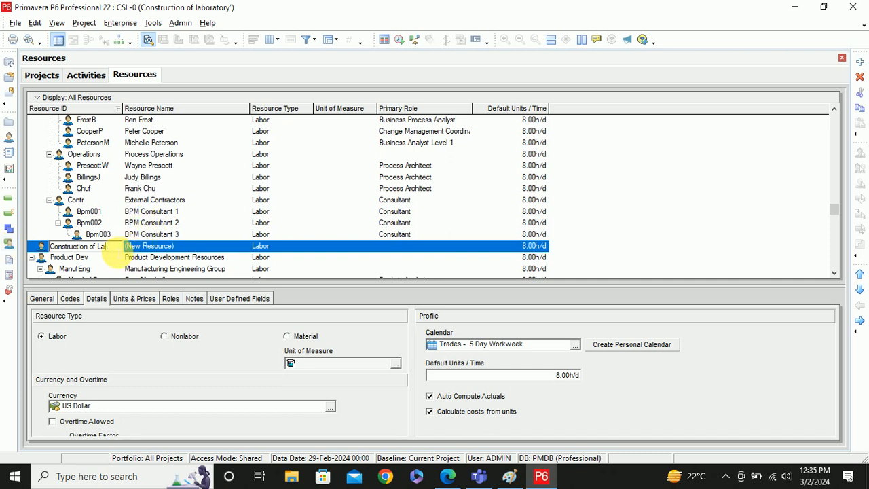
{"action": "key", "text": "BackSpace"}
{"action": "key", "text": "BackSpace"}
{"action": "key", "text": "BackSpace"}
{"action": "key", "text": "BackSpace"}
{"action": "key", "text": "BackSpace"}
{"action": "key", "text": "BackSpace"}
{"action": "key", "text": "BackSpace"}
{"action": "key", "text": "BackSpace"}
{"action": "key", "text": "BackSpace"}
{"action": "key", "text": "BackSpace"}
{"action": "key", "text": "BackSpace"}
{"action": "type", "text": "SL"}
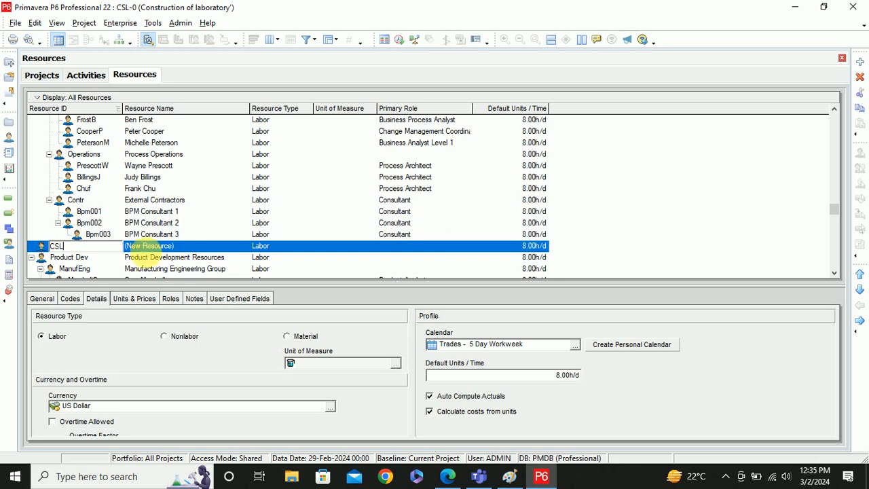
{"action": "left_click", "coordinate": [161, 246]}
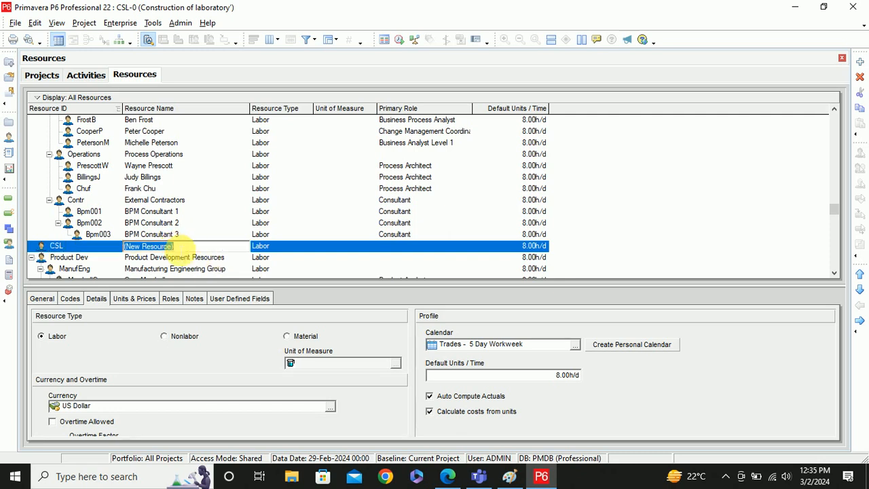
{"action": "type", "text": "Constr"}
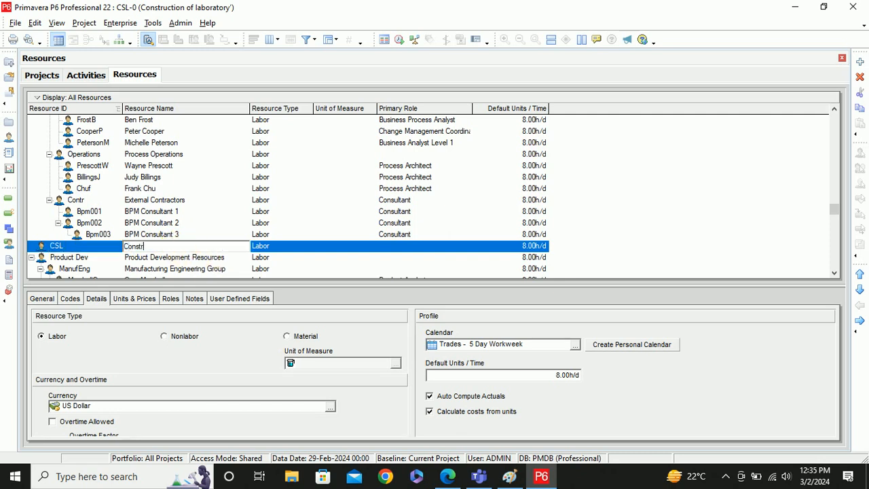
{"action": "type", "text": "uction of Laboratory"}
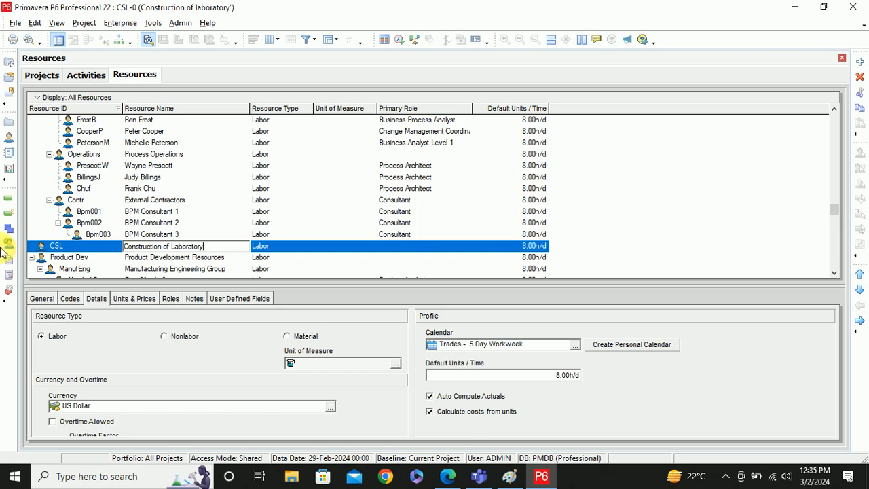
{"action": "left_click", "coordinate": [56, 248]}
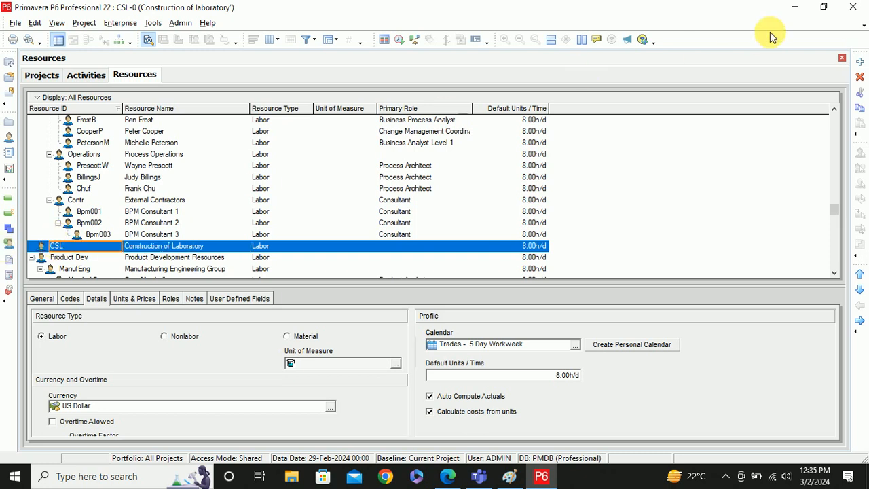
- Add three nested resources R-1, R-2 and R-3 under CSL
{"action": "left_click", "coordinate": [860, 62]}
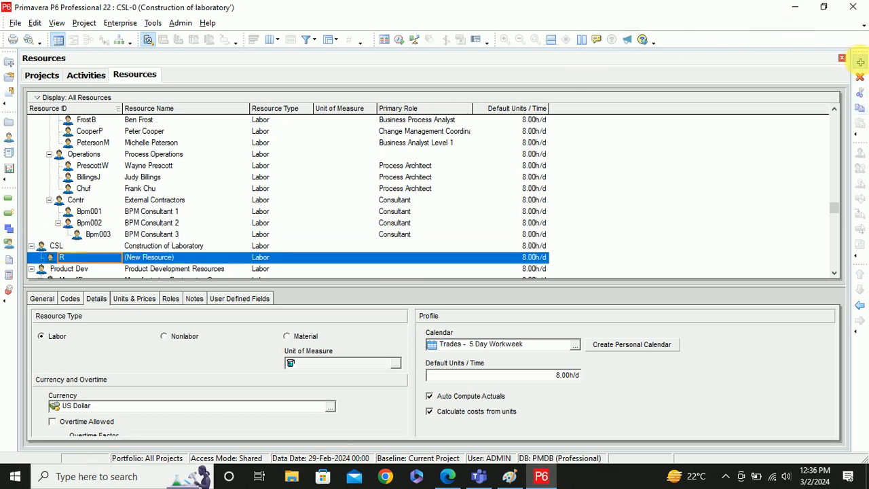
{"action": "left_click", "coordinate": [861, 62]}
{"action": "left_click", "coordinate": [860, 62]}
{"action": "left_click", "coordinate": [860, 61]}
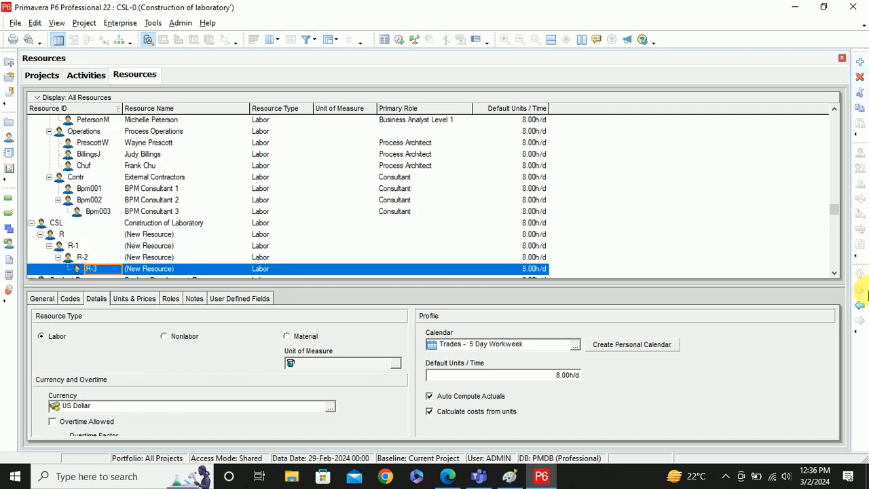
{"action": "left_click", "coordinate": [860, 305]}
- Outdent R-1, R-2 and R-3 to the same level as R under CSL
{"action": "left_click", "coordinate": [84, 257]}
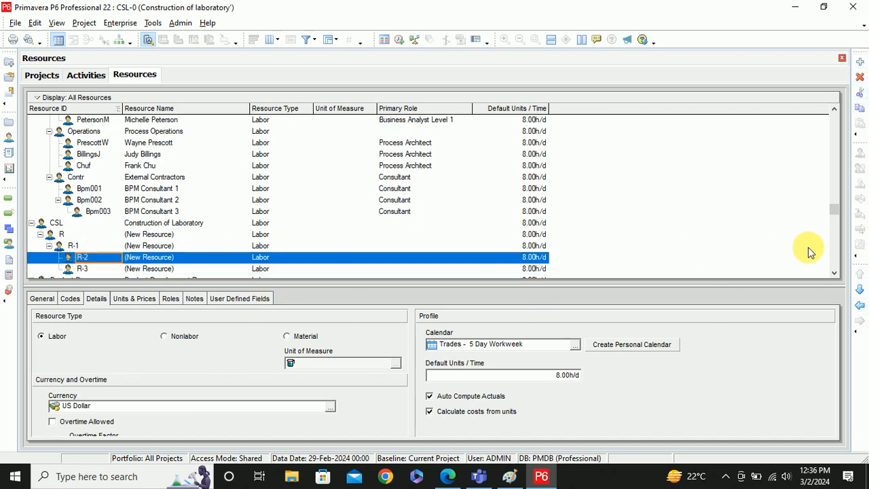
{"action": "left_click", "coordinate": [859, 305]}
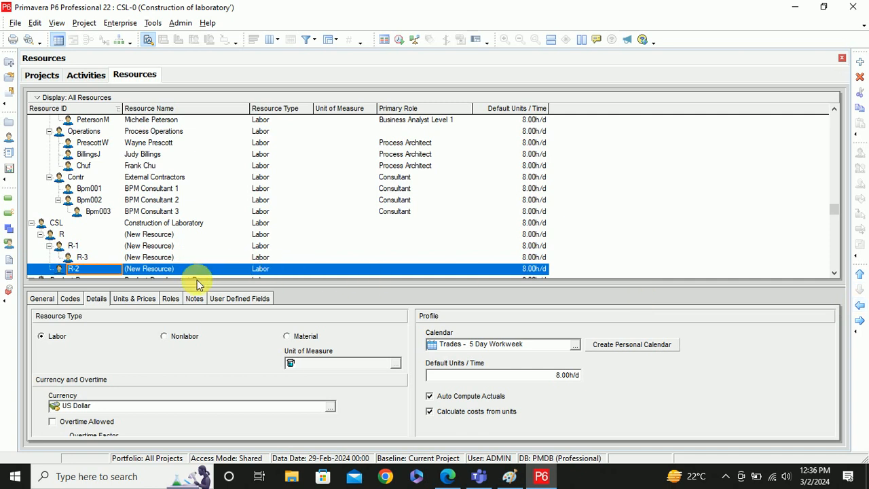
{"action": "left_click", "coordinate": [86, 258]}
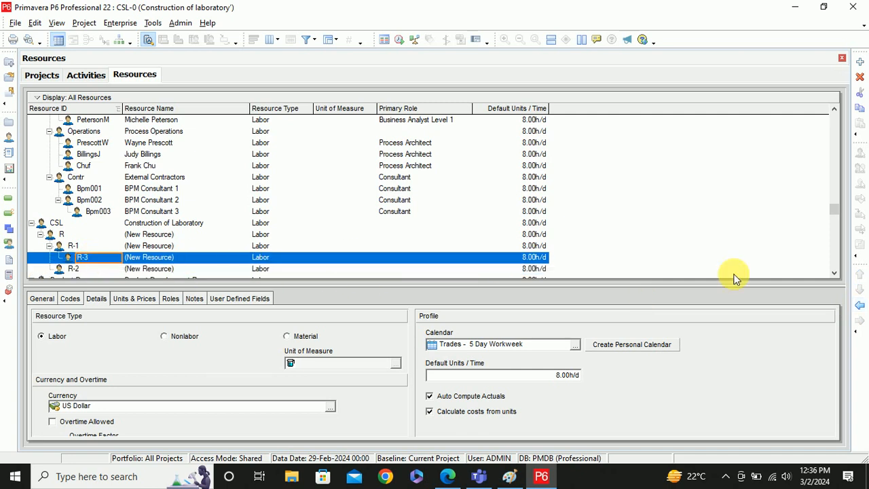
{"action": "left_click", "coordinate": [860, 305]}
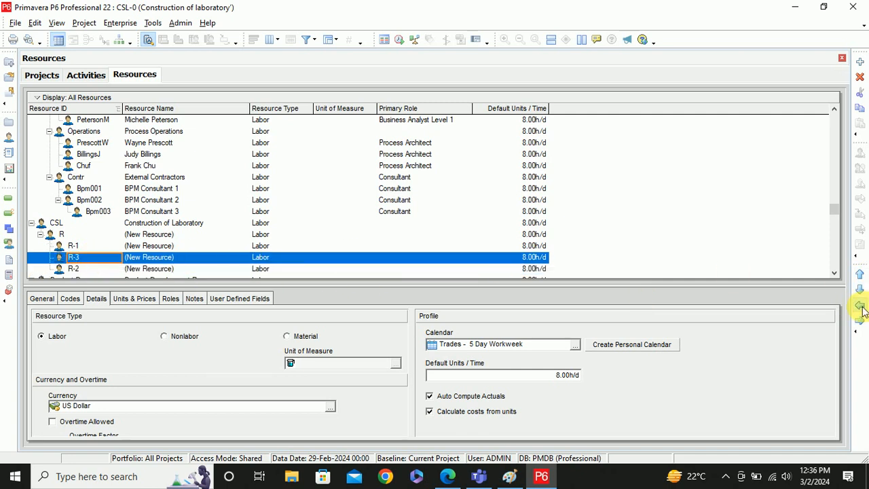
{"action": "left_click", "coordinate": [70, 246]}
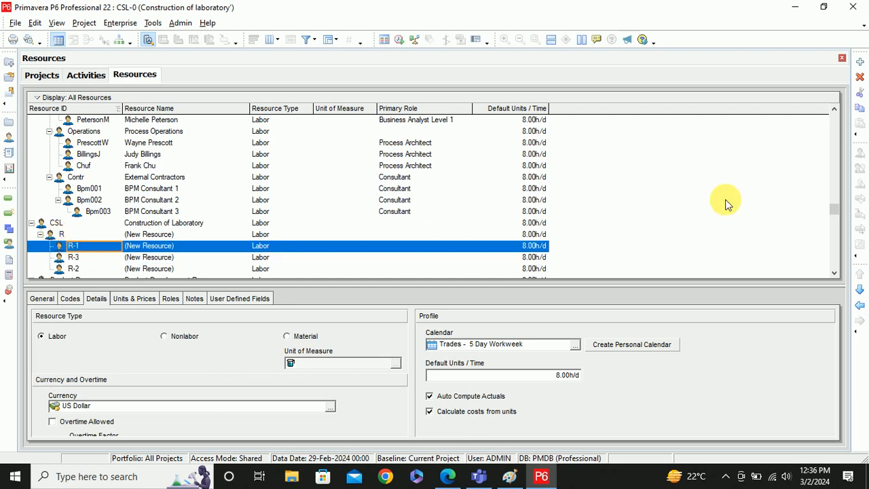
{"action": "left_click", "coordinate": [859, 307]}
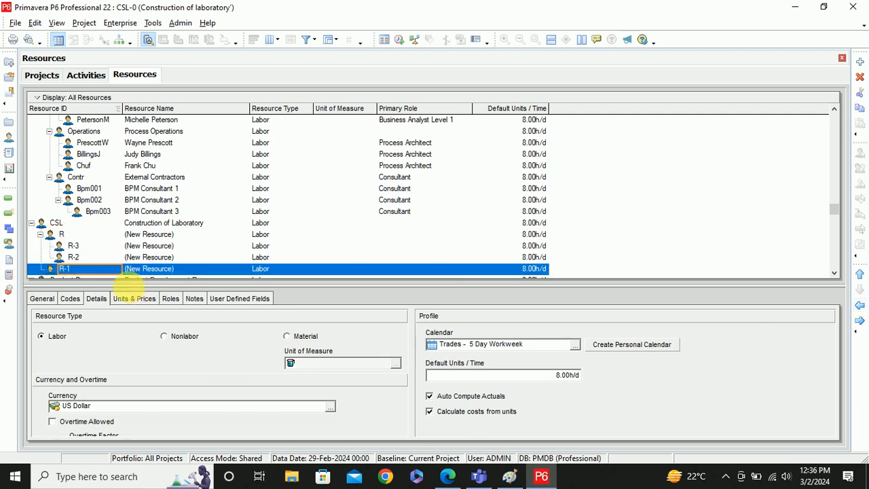
{"action": "left_click", "coordinate": [76, 257]}
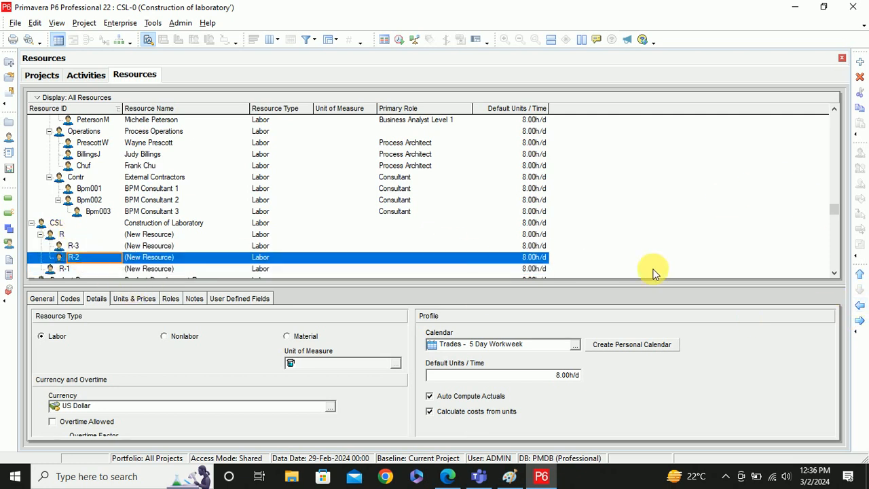
{"action": "left_click", "coordinate": [860, 309]}
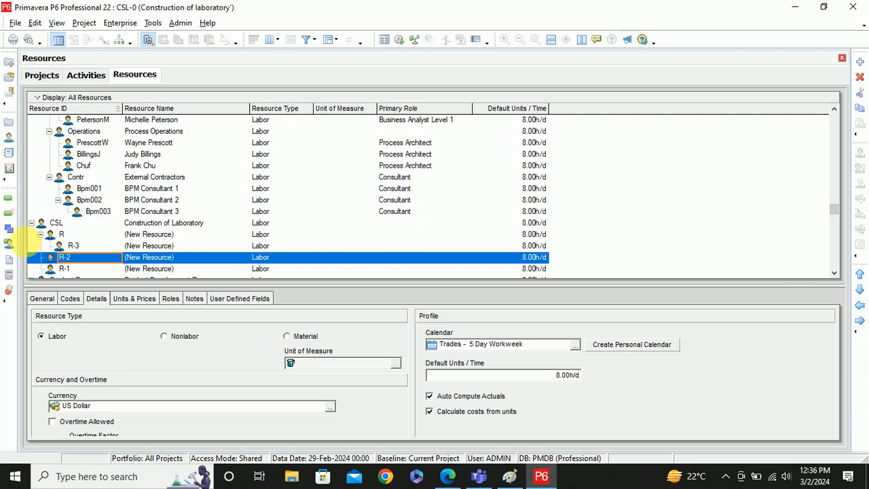
{"action": "left_click", "coordinate": [74, 246]}
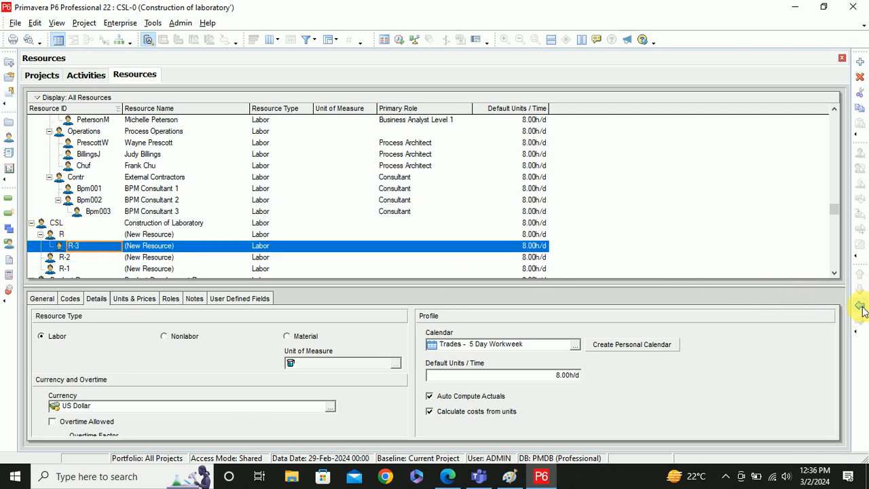
{"action": "left_click", "coordinate": [860, 305]}
{"action": "left_click", "coordinate": [67, 235]}
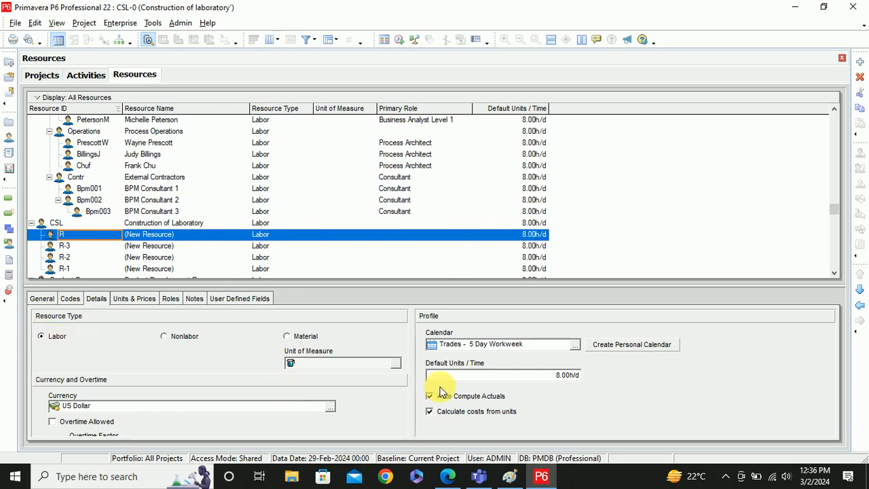
- Review resource R's General, Details, Roles and Units & Prices tabs, then edit its Resource ID
{"action": "left_click", "coordinate": [40, 298]}
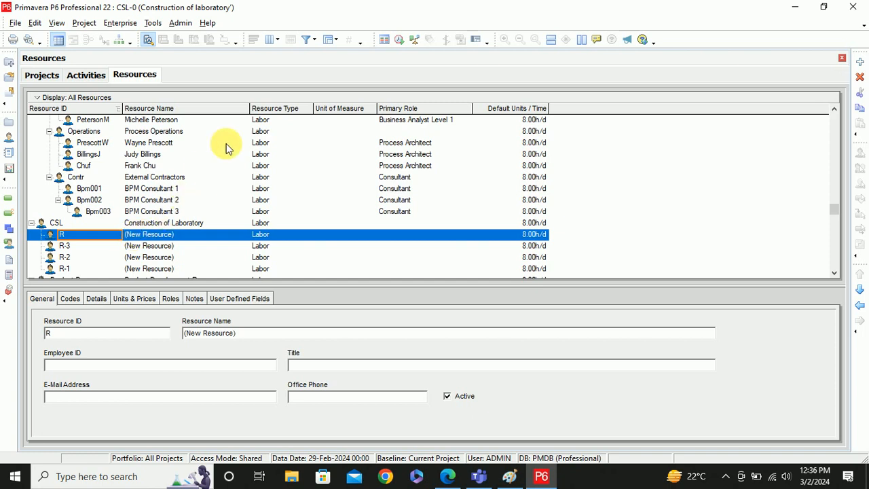
{"action": "left_click", "coordinate": [96, 298]}
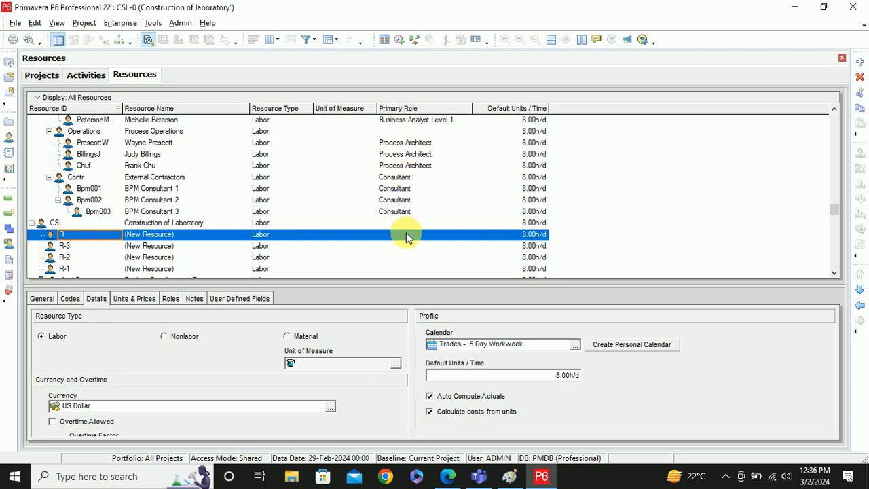
{"action": "left_click", "coordinate": [170, 300]}
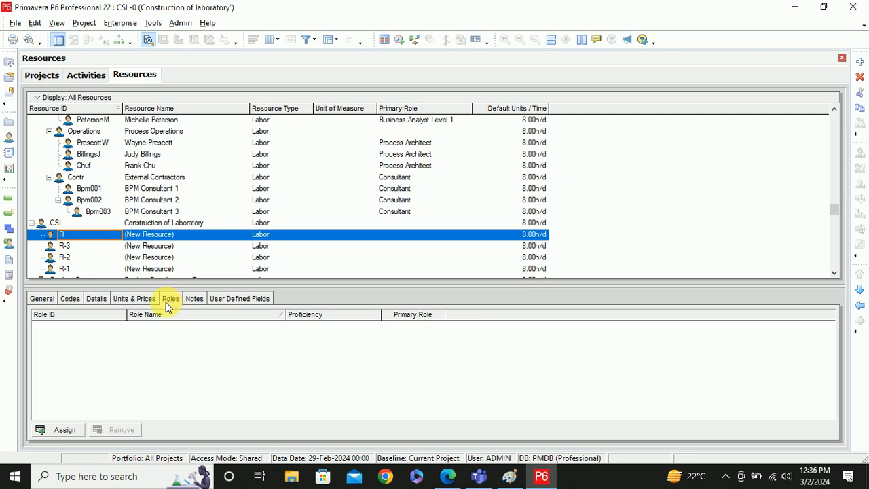
{"action": "left_click", "coordinate": [140, 302]}
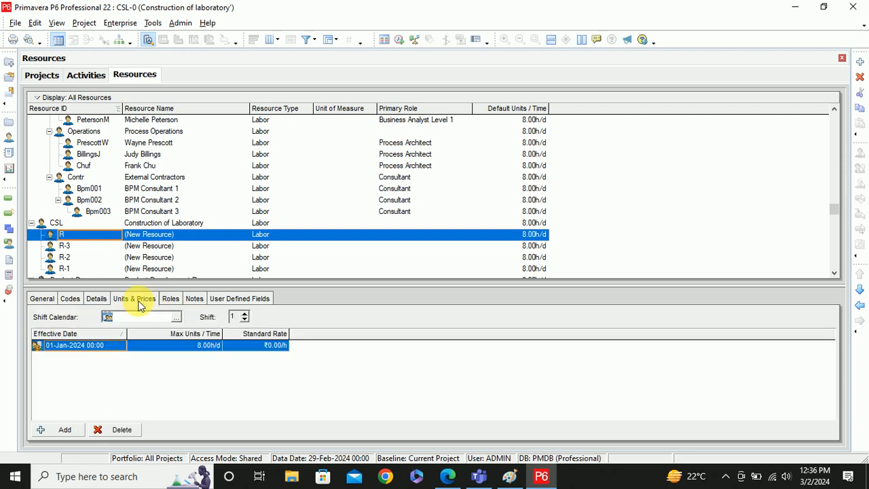
{"action": "left_click", "coordinate": [41, 300]}
{"action": "left_click", "coordinate": [51, 333]}
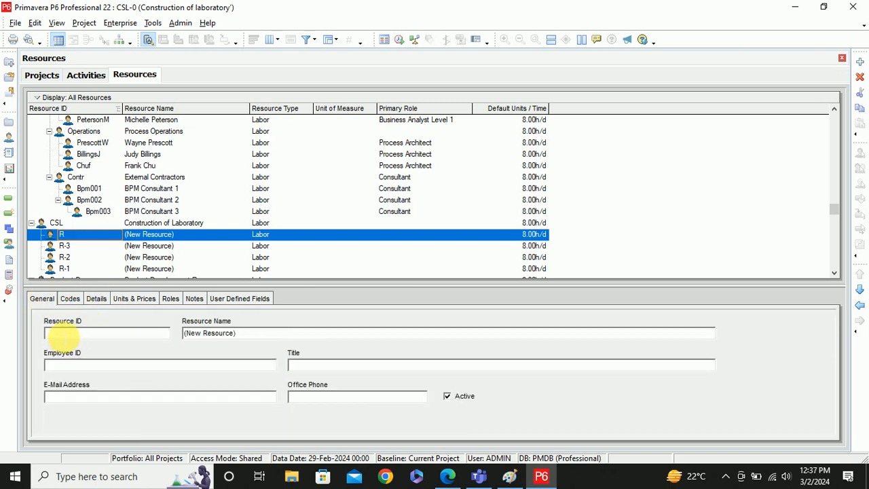
- Replace resource R's placeholder name with the worker's name, ID temporarily SE1
{"action": "type", "text": "S"}
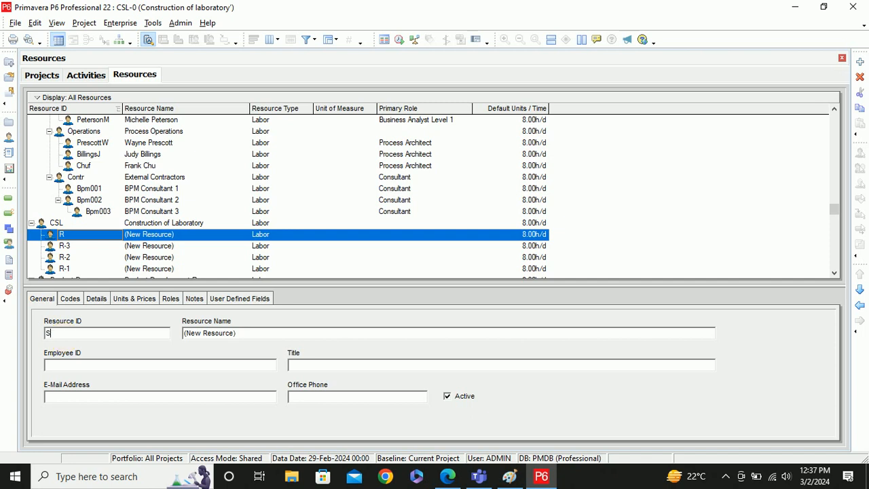
{"action": "type", "text": "E1"}
{"action": "left_click", "coordinate": [253, 333]}
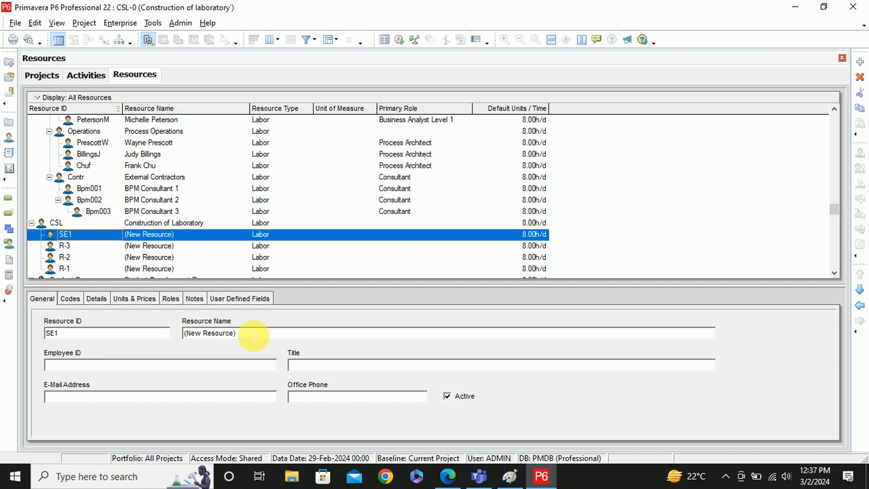
{"action": "key", "text": "BackSpace"}
{"action": "key", "text": "BackSpace"}
{"action": "key", "text": "BackSpace"}
{"action": "key", "text": "BackSpace"}
{"action": "key", "text": "BackSpace"}
{"action": "key", "text": "BackSpace"}
{"action": "key", "text": "BackSpace"}
{"action": "key", "text": "BackSpace"}
{"action": "key", "text": "BackSpace"}
{"action": "key", "text": "BackSpace"}
{"action": "key", "text": "BackSpace"}
{"action": "key", "text": "BackSpace"}
{"action": "key", "text": "BackSpace"}
{"action": "type", "text": "Ramesh"}
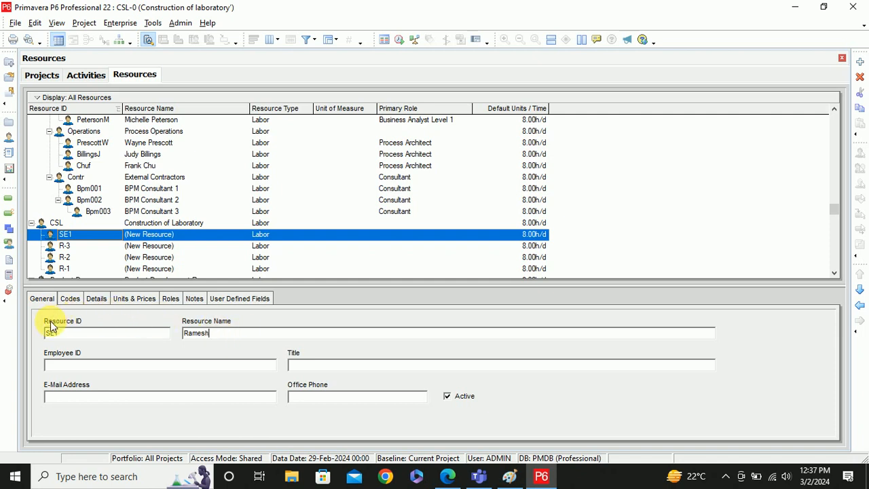
{"action": "left_click", "coordinate": [94, 299]}
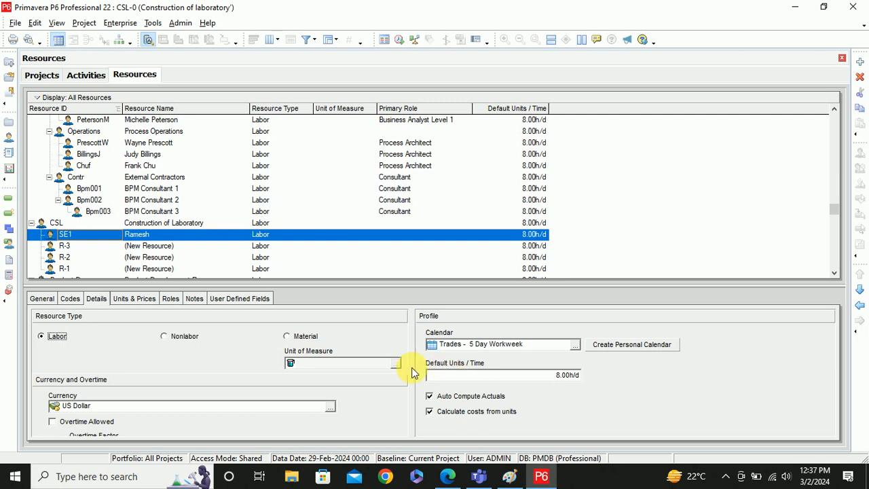
- Restore the Resource ID to R and keep its type as Labor
{"action": "left_click", "coordinate": [41, 301]}
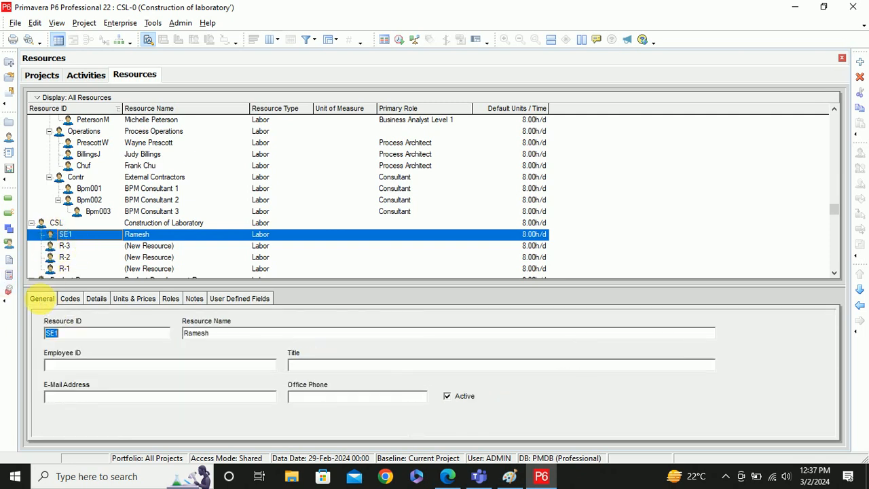
{"action": "left_click_drag", "start_coordinate": [47, 332], "coordinate": [74, 333]}
{"action": "type", "text": "R"}
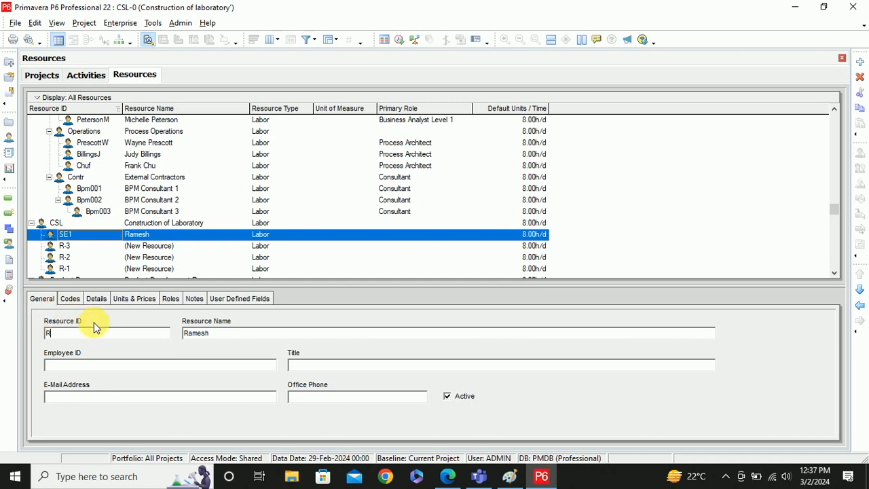
{"action": "key", "text": "Return"}
{"action": "left_click", "coordinate": [93, 299]}
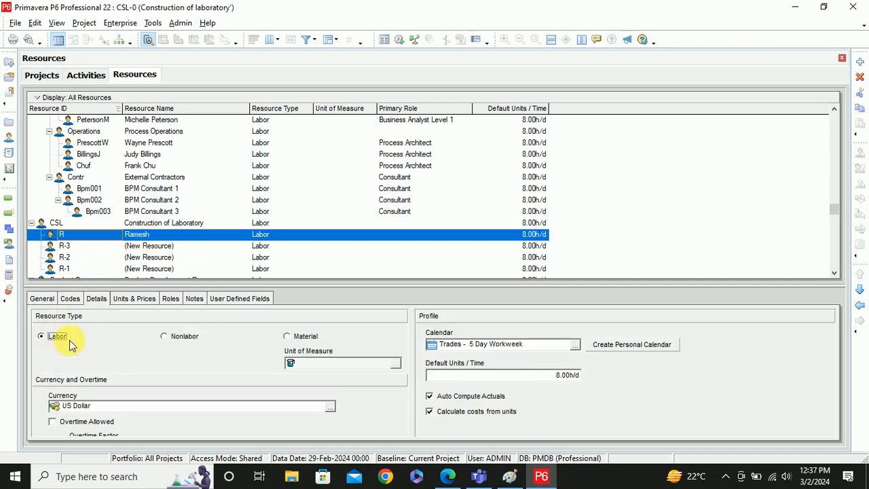
{"action": "left_click", "coordinate": [41, 335]}
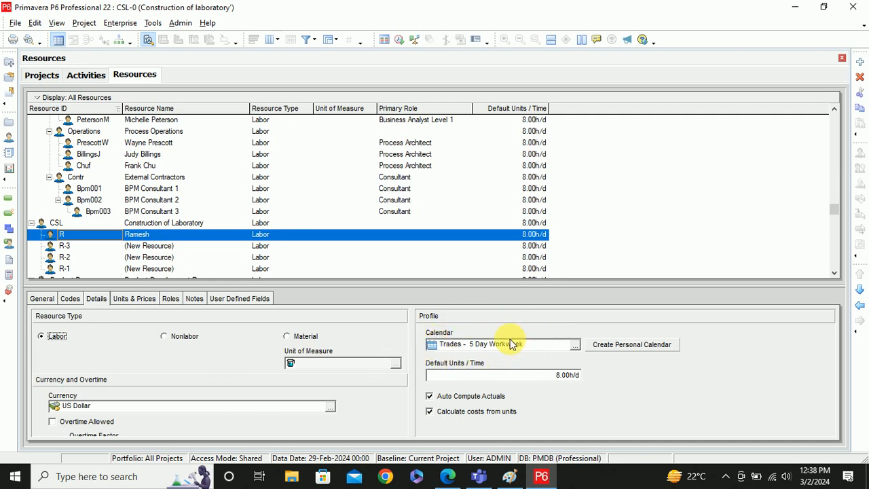
- Open Enterprise > Calendars and compare Resource (Carpenters Shared 5x8), Project and Global calendar lists
{"action": "left_click", "coordinate": [123, 24]}
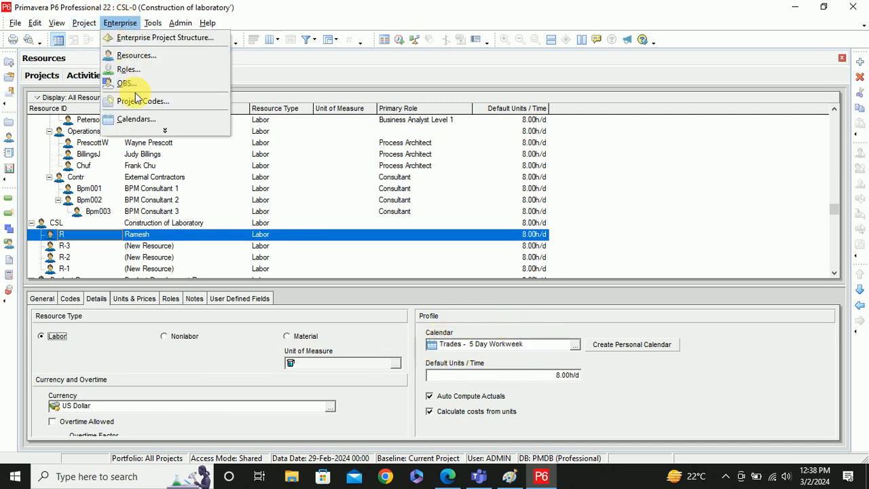
{"action": "left_click", "coordinate": [129, 119]}
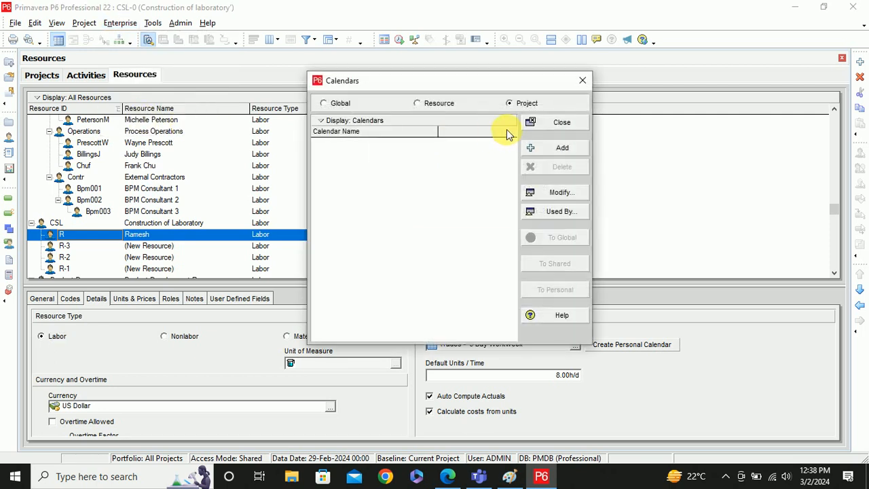
{"action": "left_click", "coordinate": [417, 104]}
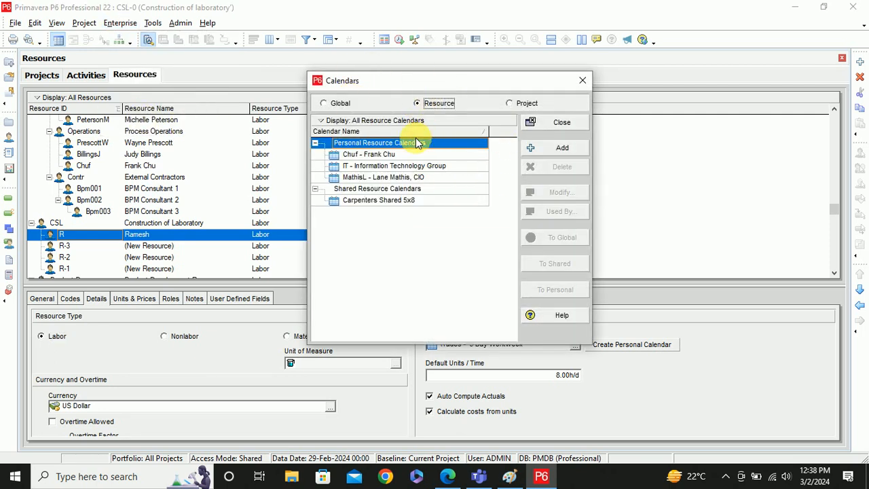
{"action": "left_click_drag", "start_coordinate": [474, 84], "coordinate": [378, 46]}
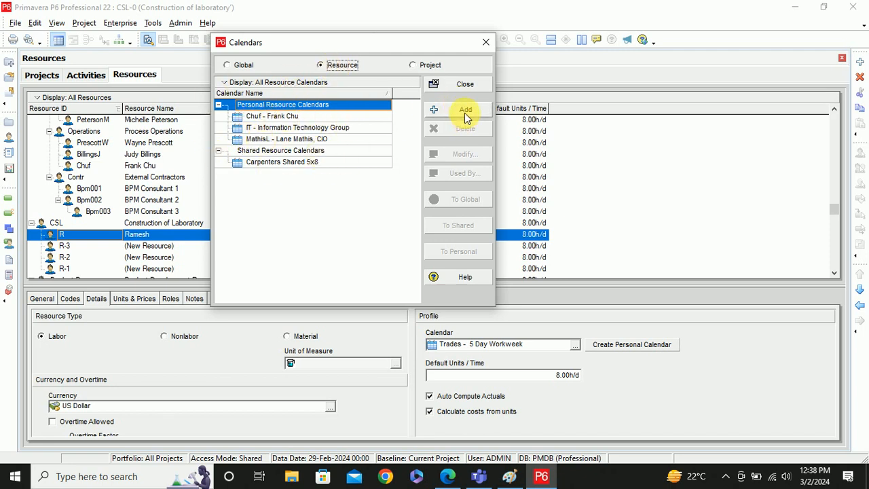
{"action": "left_click", "coordinate": [308, 163]}
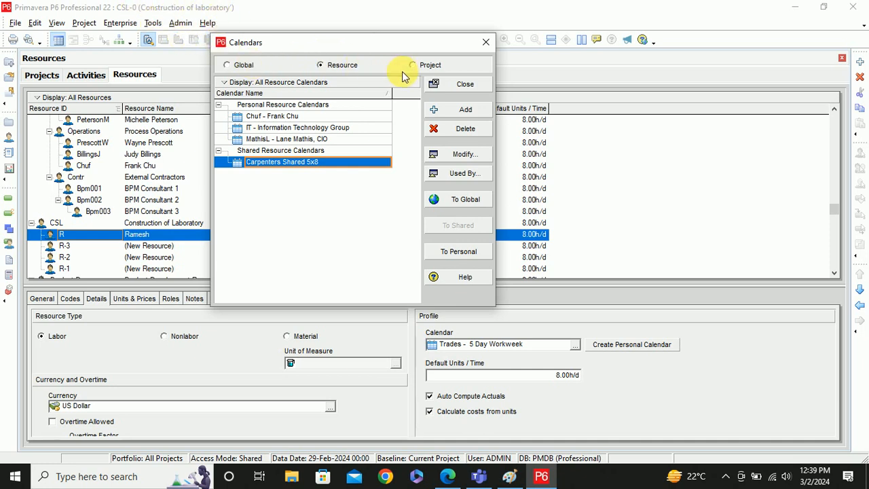
{"action": "left_click", "coordinate": [431, 65]}
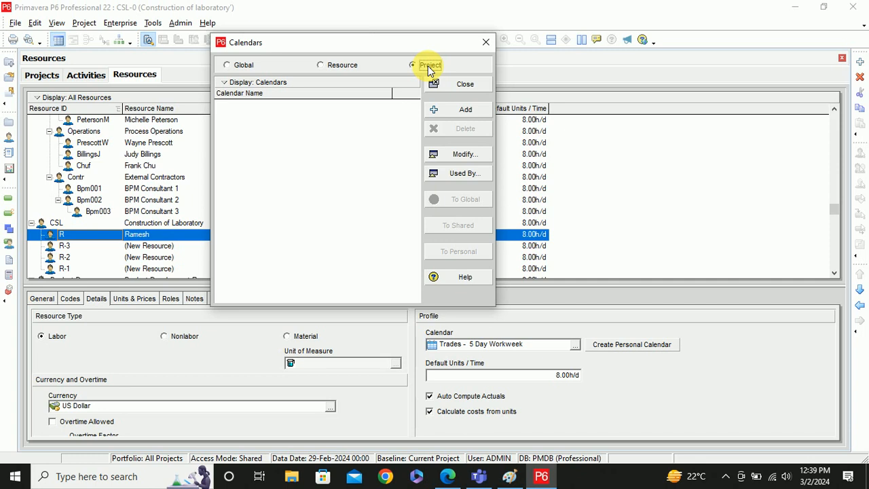
{"action": "left_click", "coordinate": [332, 68]}
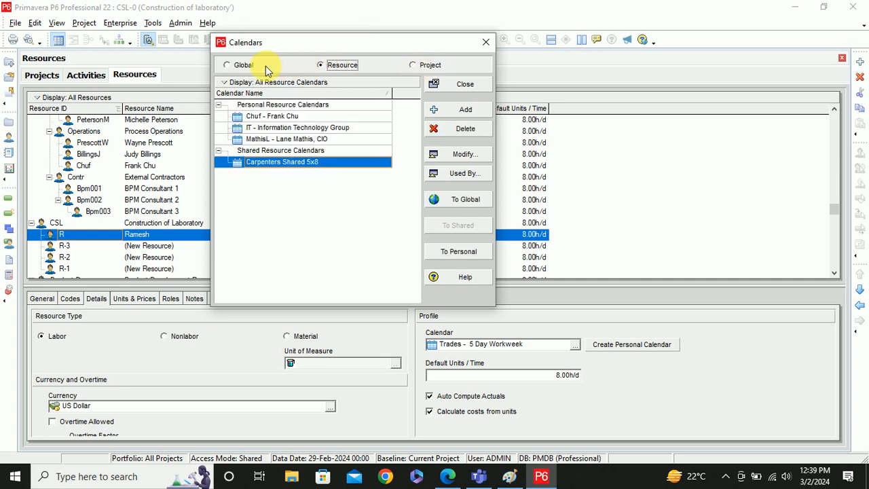
{"action": "left_click", "coordinate": [244, 66]}
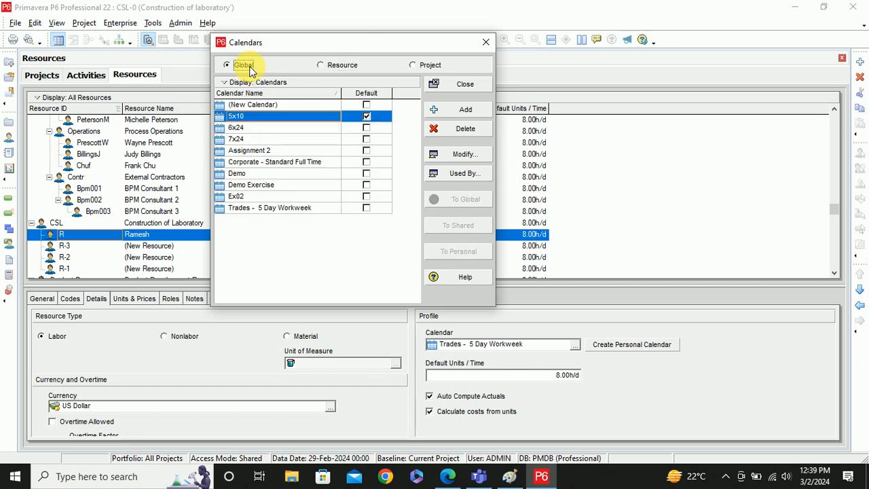
- Switch the Calendars dialog to the Resource calendar list
{"action": "left_click", "coordinate": [331, 67]}
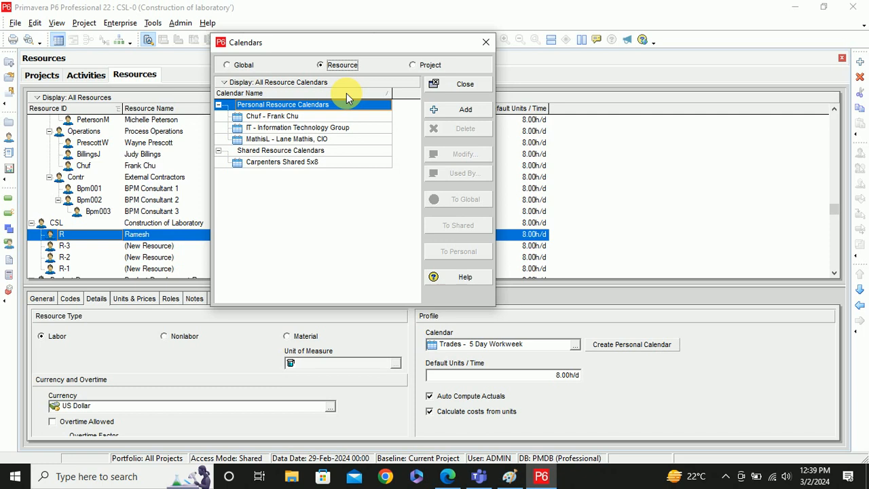
{"action": "left_click", "coordinate": [262, 117]}
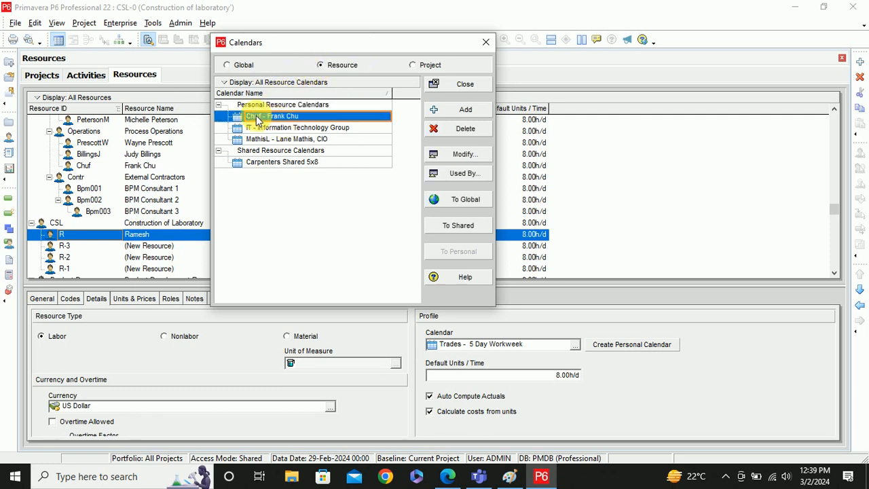
{"action": "left_click", "coordinate": [295, 129]}
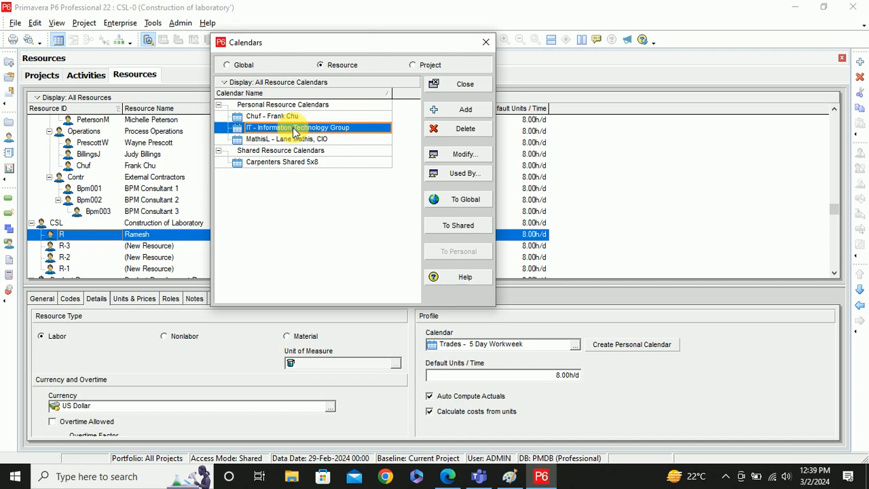
{"action": "left_click", "coordinate": [287, 140]}
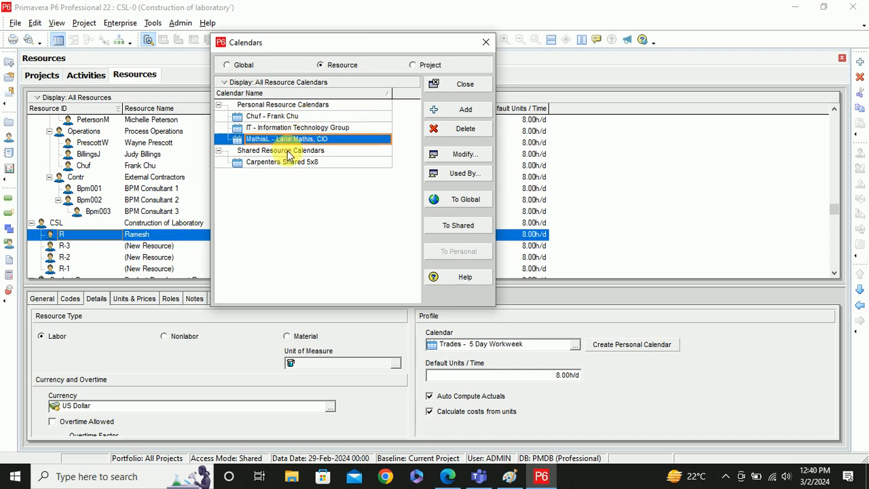
{"action": "left_click", "coordinate": [287, 163]}
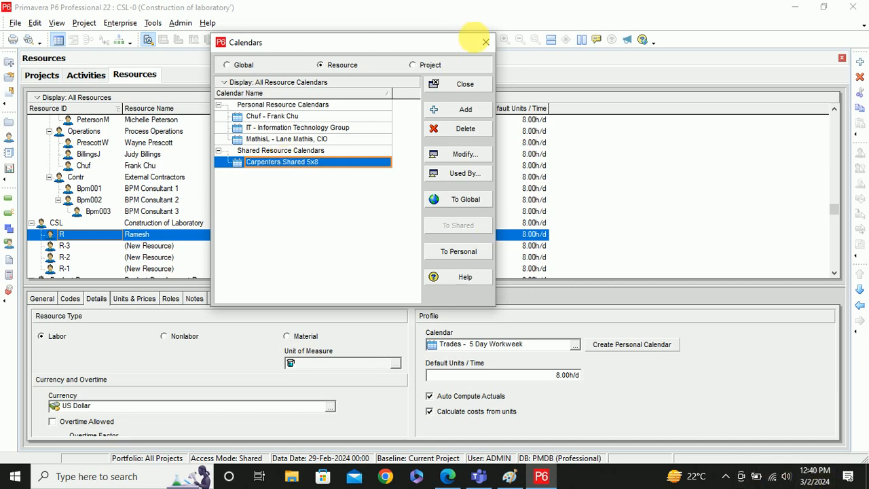
{"action": "left_click", "coordinate": [486, 43]}
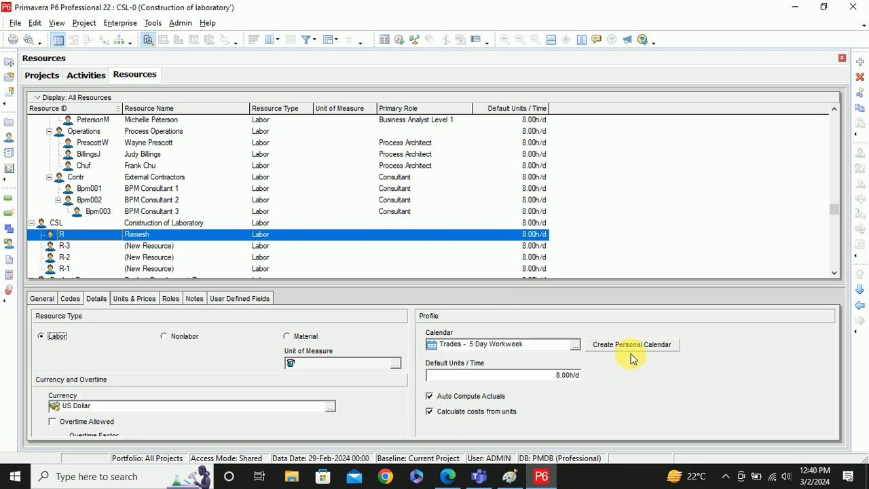
{"action": "left_click", "coordinate": [120, 22]}
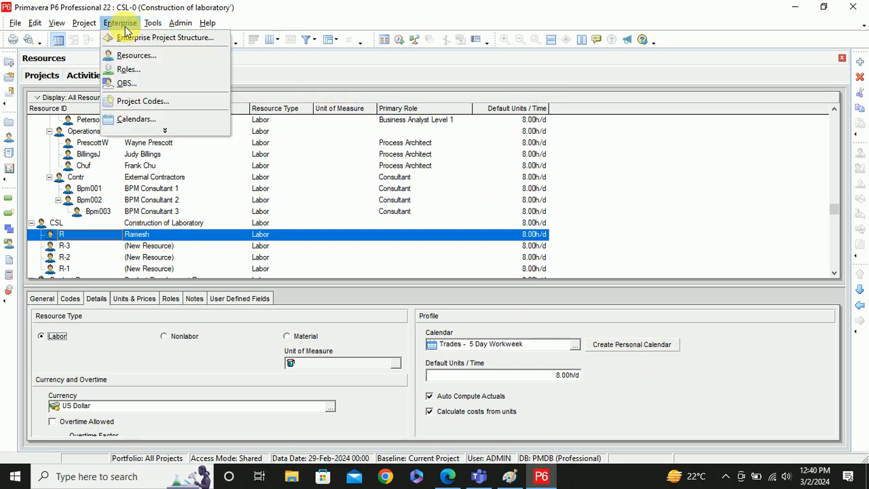
{"action": "left_click", "coordinate": [153, 120]}
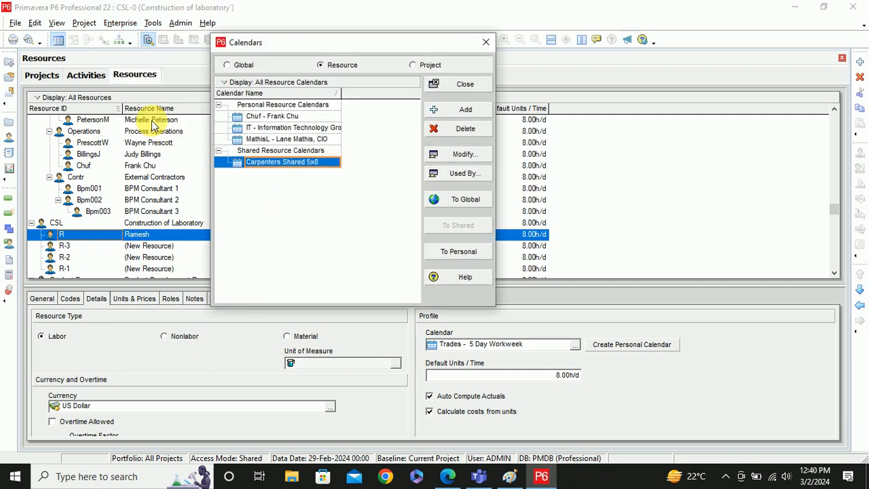
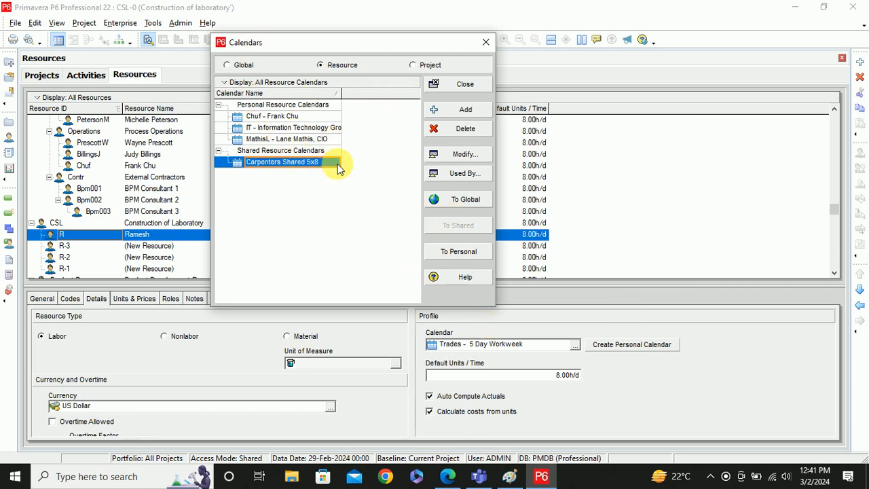
- Convert the IT - Information Technology Group resource calendar to a shared calendar
{"action": "left_click", "coordinate": [239, 65]}
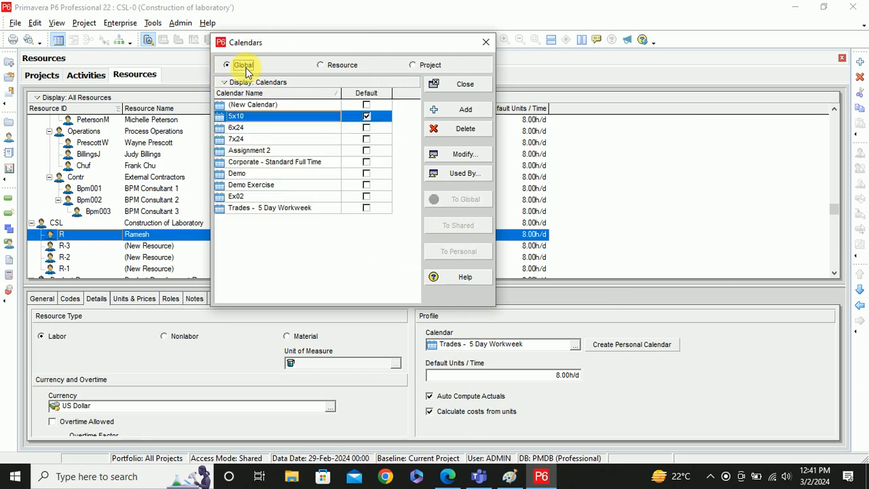
{"action": "left_click", "coordinate": [339, 65]}
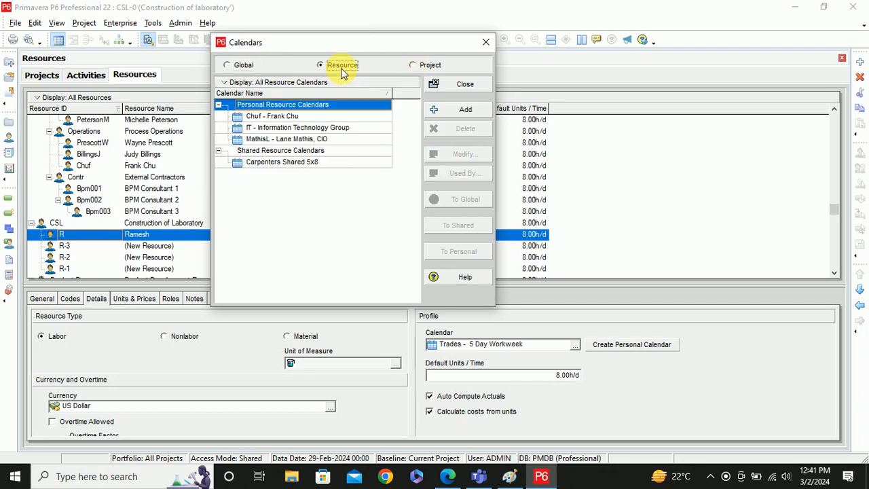
{"action": "left_click", "coordinate": [290, 164]}
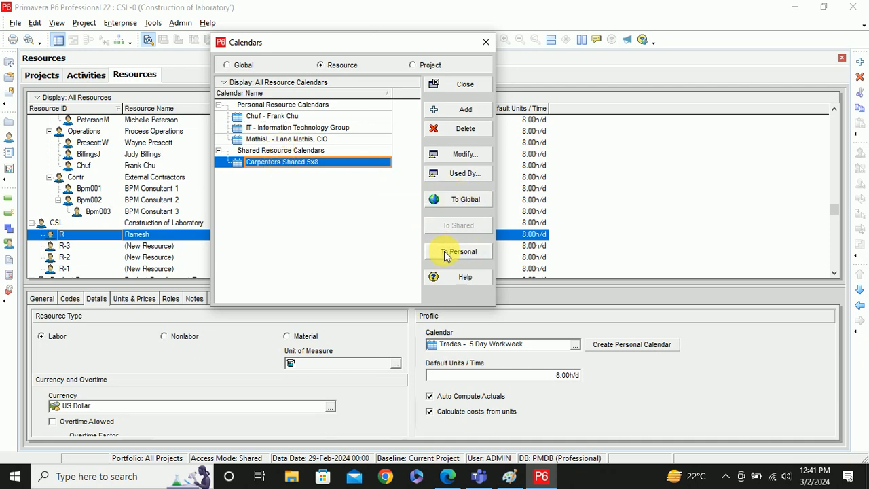
{"action": "left_click", "coordinate": [280, 128]}
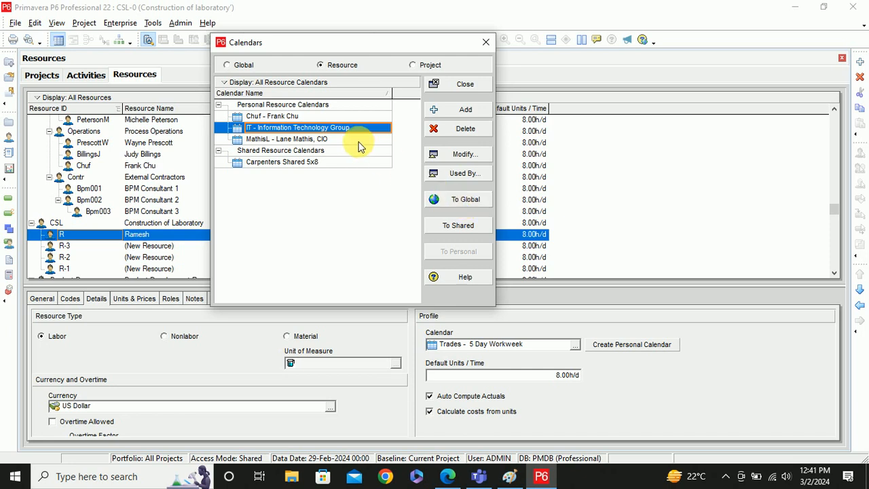
{"action": "left_click", "coordinate": [453, 228]}
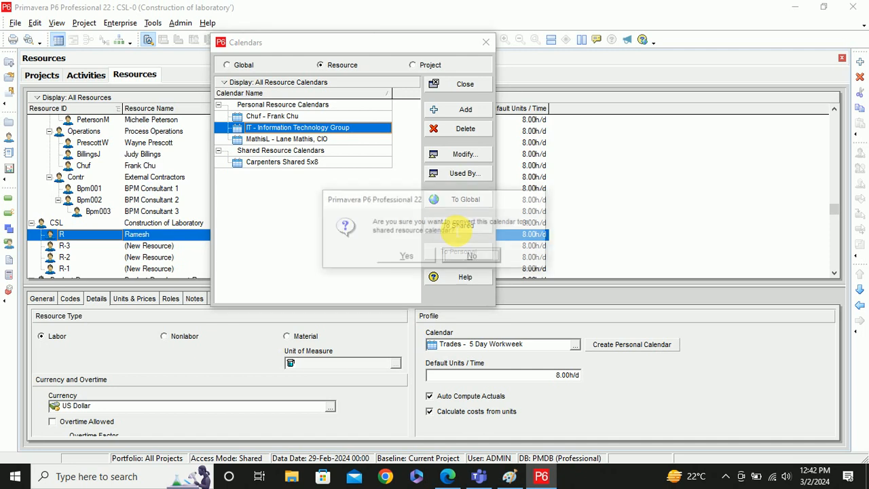
{"action": "left_click", "coordinate": [407, 258]}
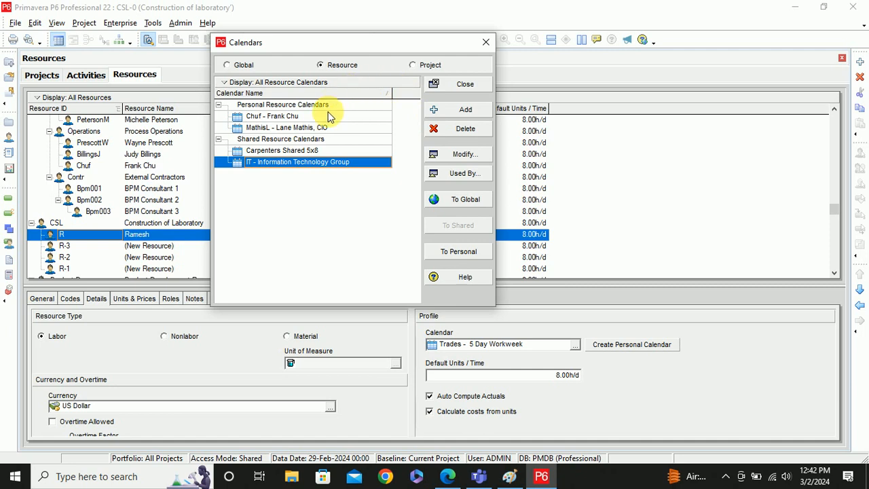
- Review the Project and Global calendar lists, selecting Assignment 2, then close the Calendars window
{"action": "left_click", "coordinate": [418, 65]}
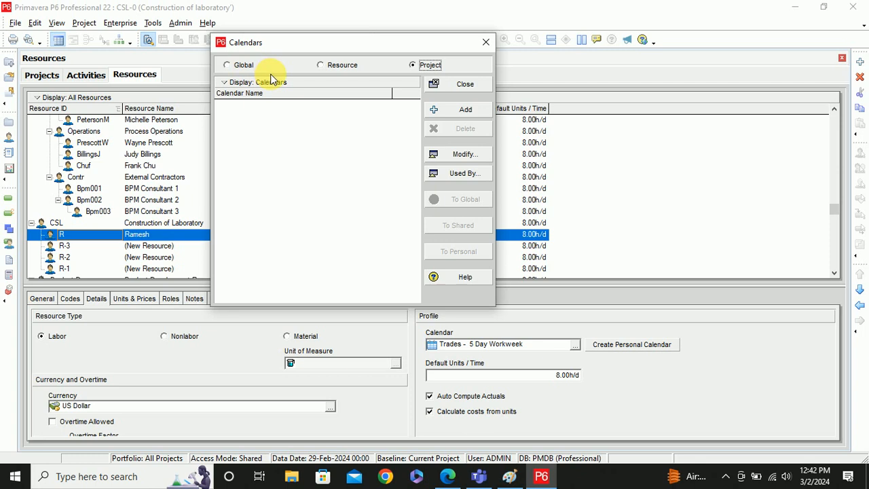
{"action": "left_click", "coordinate": [242, 65]}
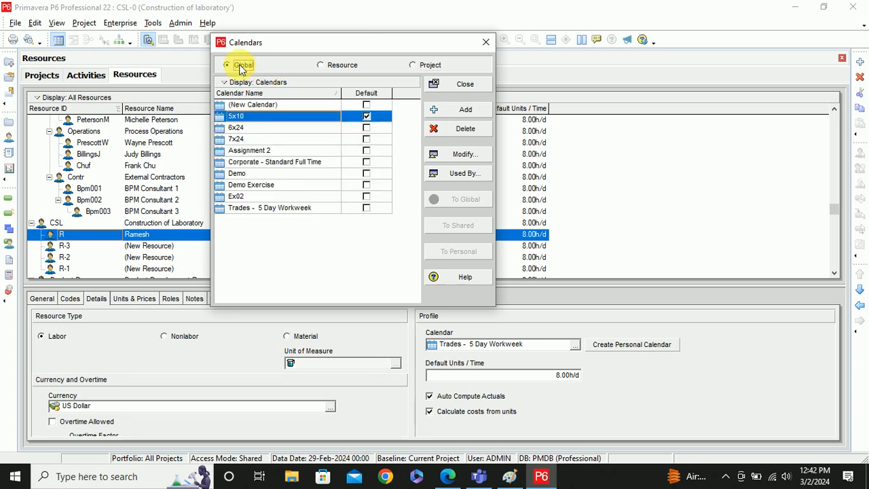
{"action": "left_click", "coordinate": [252, 152]}
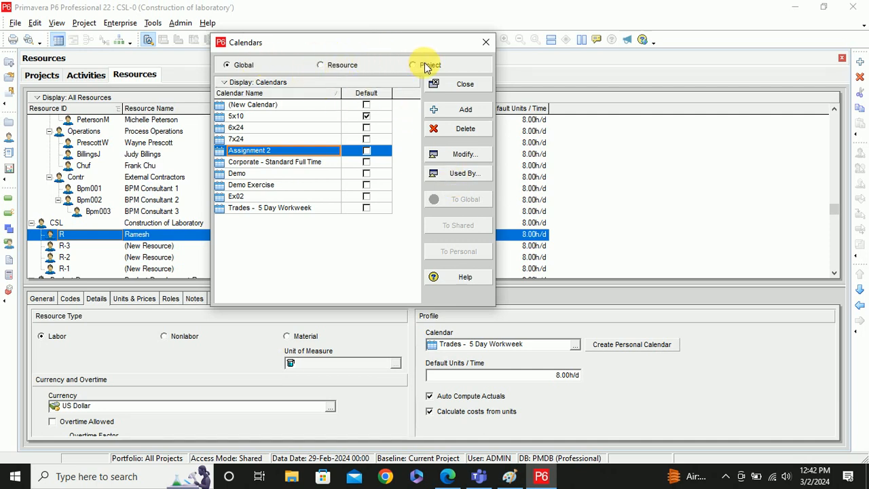
{"action": "left_click", "coordinate": [485, 43]}
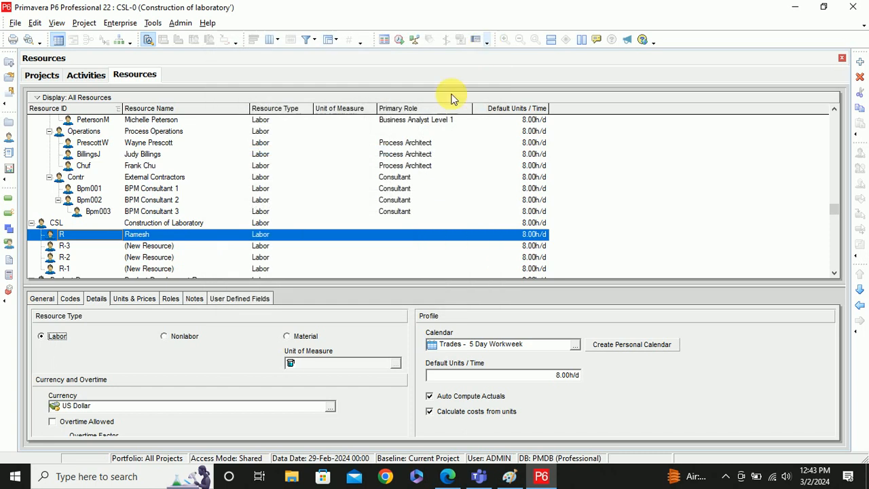
- Replace the placeholder names of R-3, R-2 and R-1 with staff member names
{"action": "left_click", "coordinate": [145, 246]}
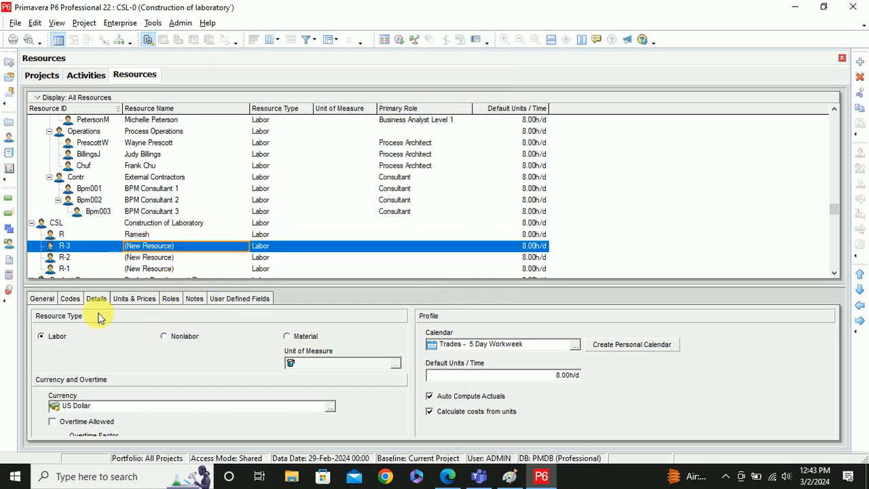
{"action": "left_click", "coordinate": [37, 302]}
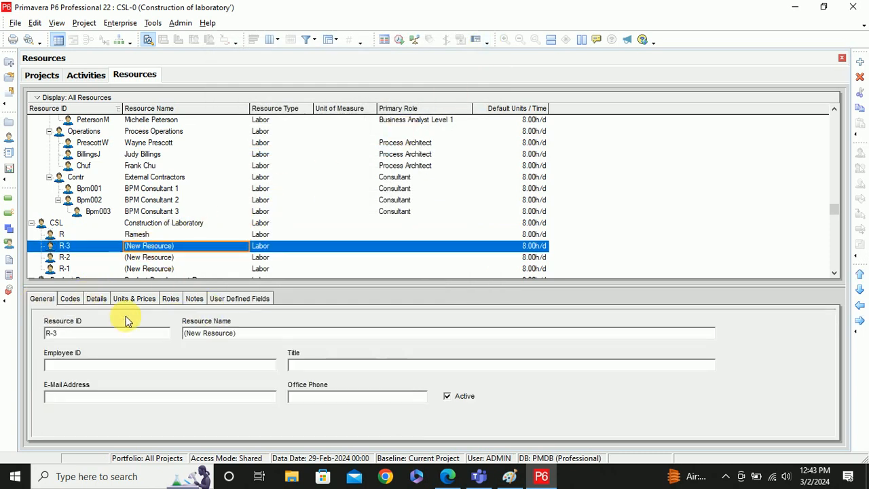
{"action": "left_click_drag", "start_coordinate": [238, 333], "coordinate": [191, 339]}
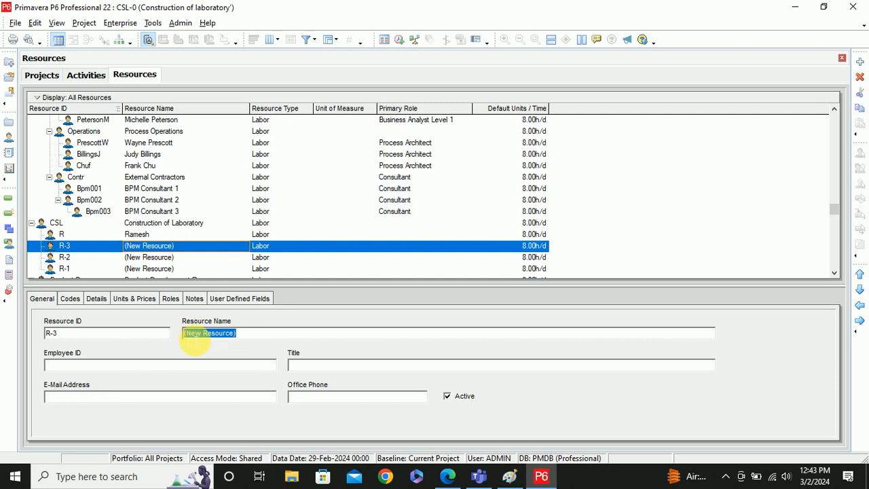
{"action": "type", "text": "Anuj"}
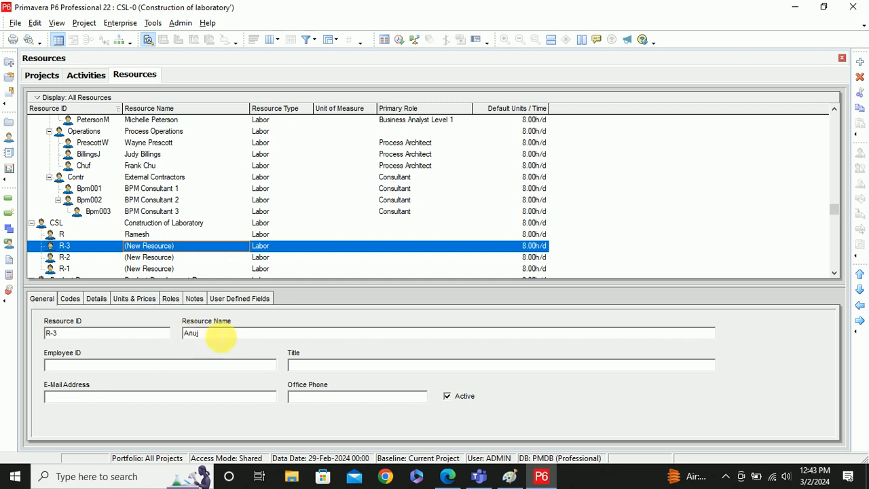
{"action": "left_click", "coordinate": [145, 258]}
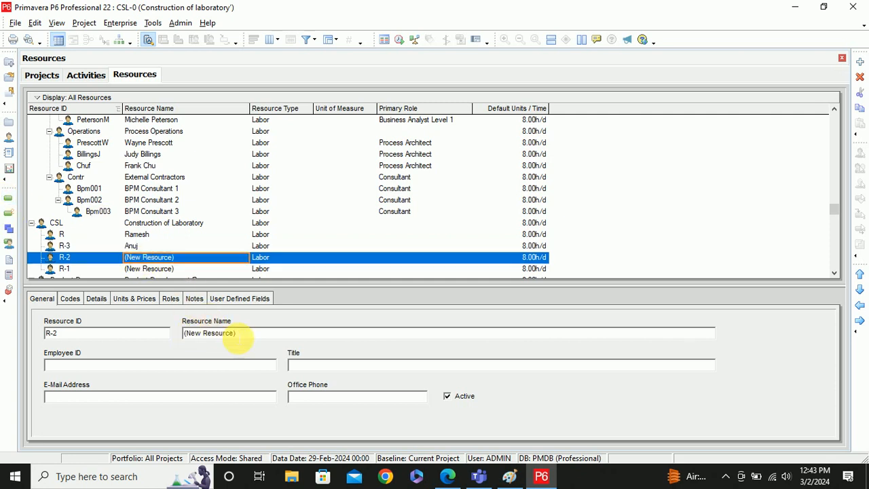
{"action": "left_click_drag", "start_coordinate": [239, 333], "coordinate": [185, 337]}
{"action": "type", "text": "Suhail"}
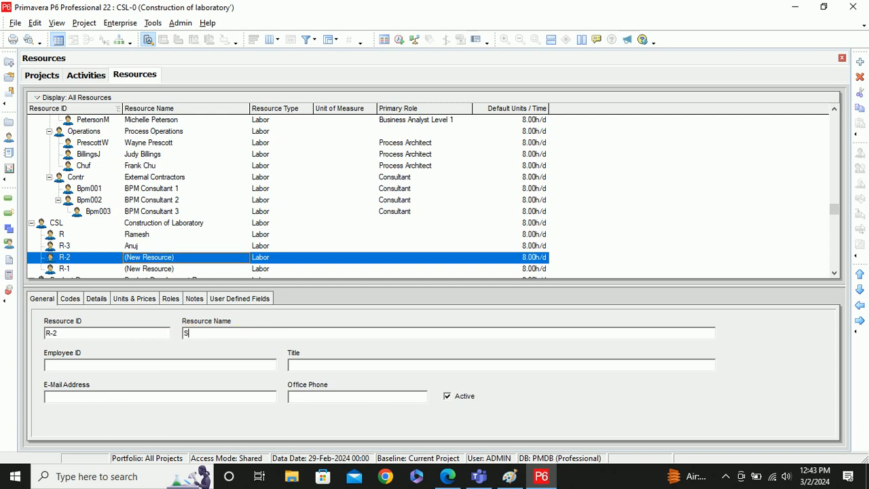
{"action": "left_click", "coordinate": [139, 270]}
{"action": "left_click_drag", "start_coordinate": [239, 342], "coordinate": [180, 337]}
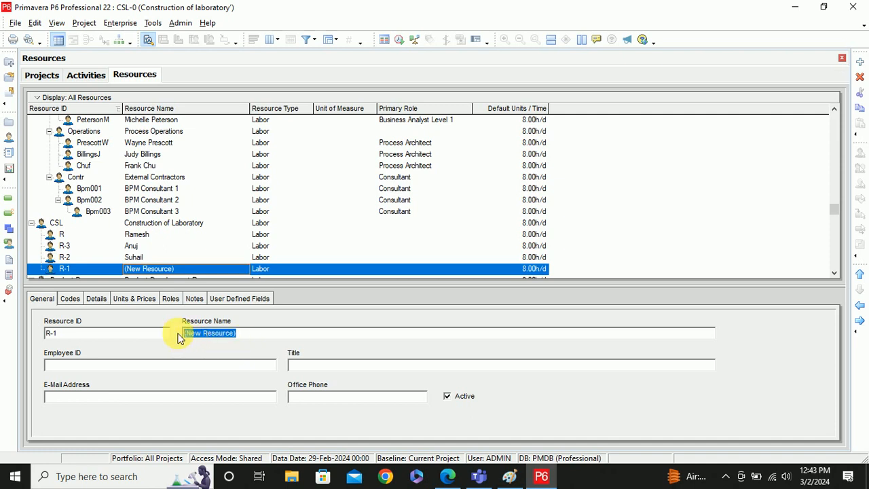
{"action": "type", "text": "Sumit"}
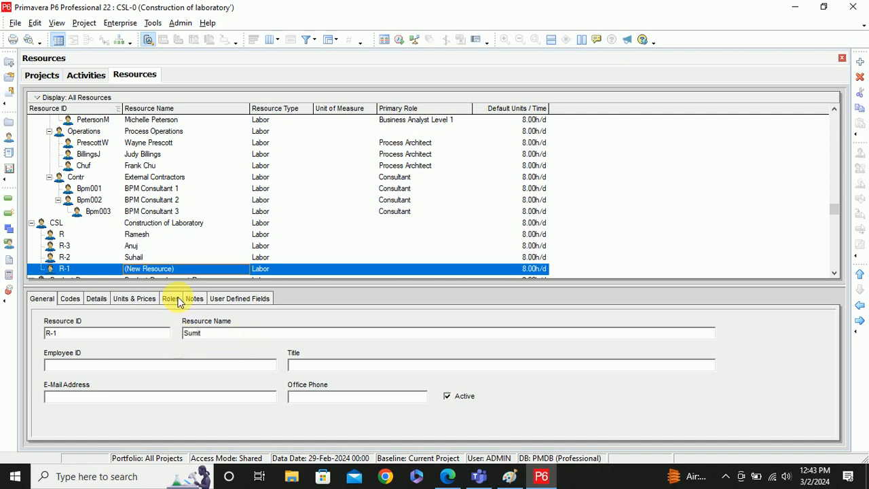
{"action": "left_click", "coordinate": [174, 258]}
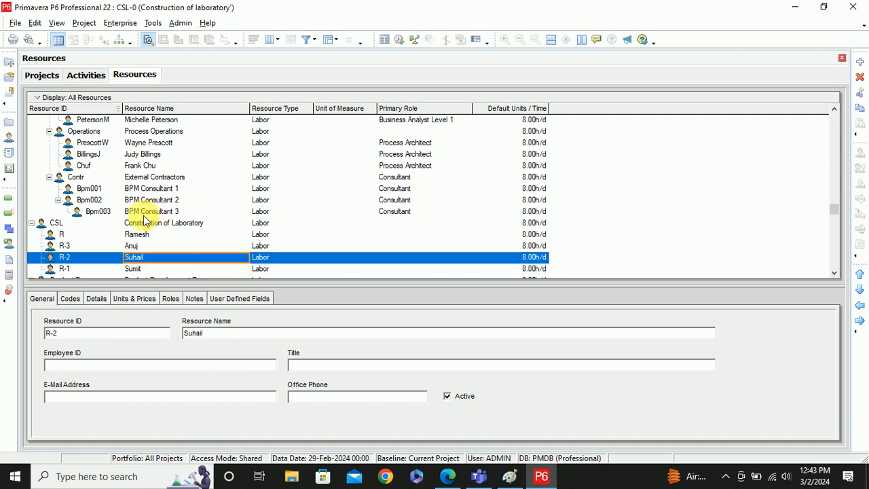
- Add a new resource R-4 beneath R-1
{"action": "scroll", "coordinate": [138, 237], "scroll_direction": "down", "scroll_amount": 2}
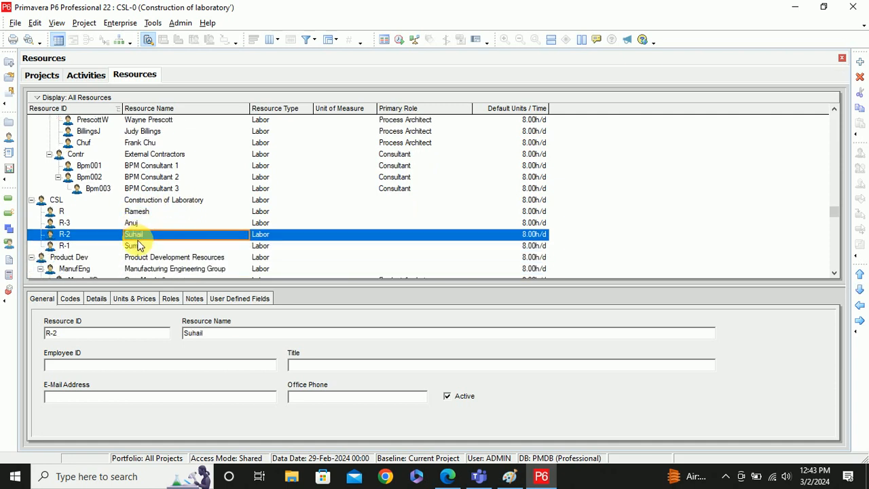
{"action": "left_click", "coordinate": [65, 246]}
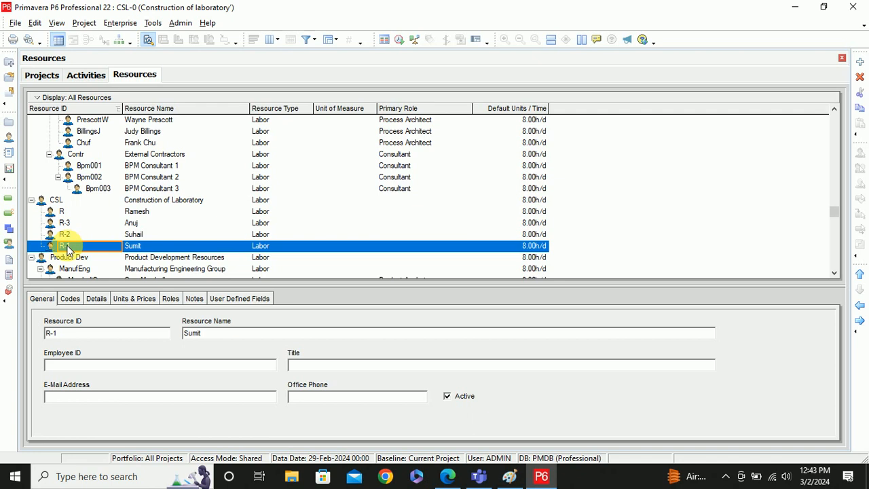
{"action": "left_click", "coordinate": [860, 62]}
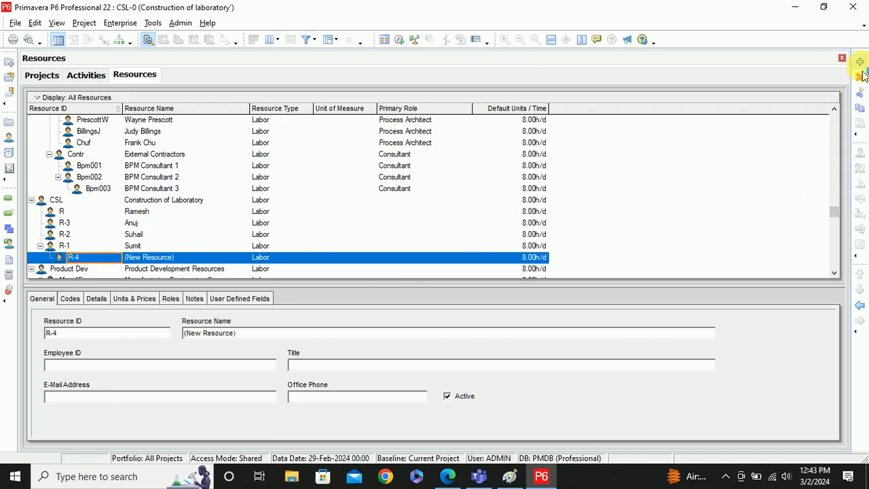
- Outdent R-4, then add R-5 and outdent it to the same level
{"action": "left_click", "coordinate": [859, 305]}
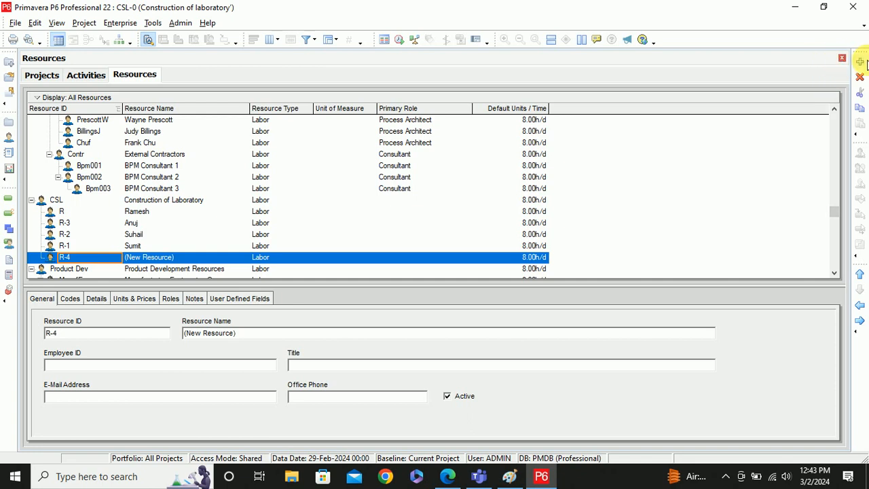
{"action": "left_click", "coordinate": [860, 62]}
{"action": "left_click", "coordinate": [859, 304]}
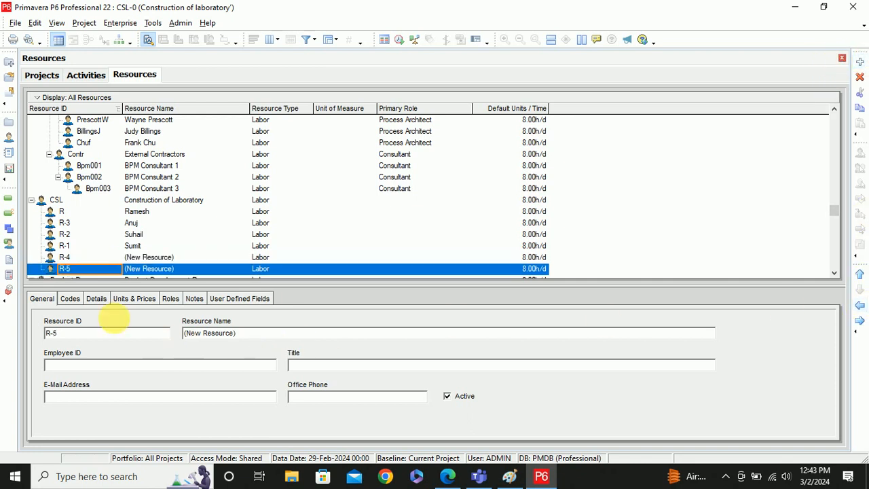
- Name R-4 and R-5 after staff members
{"action": "left_click", "coordinate": [161, 256]}
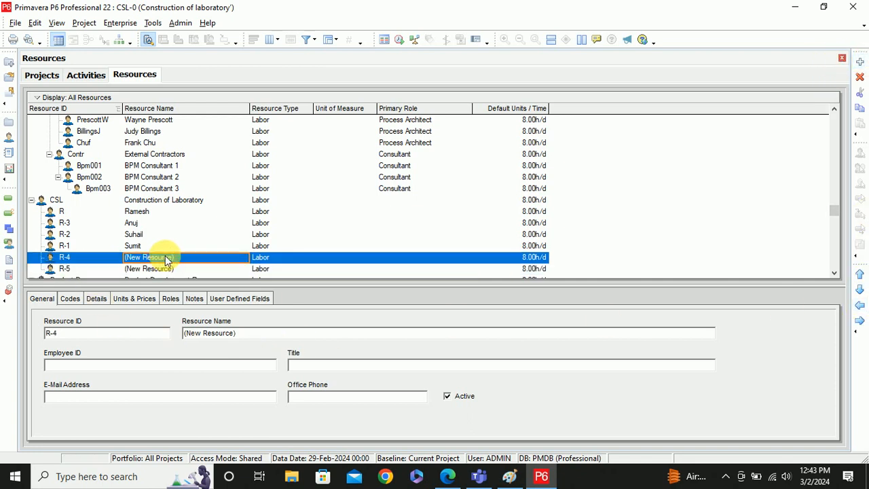
{"action": "left_click", "coordinate": [169, 258]}
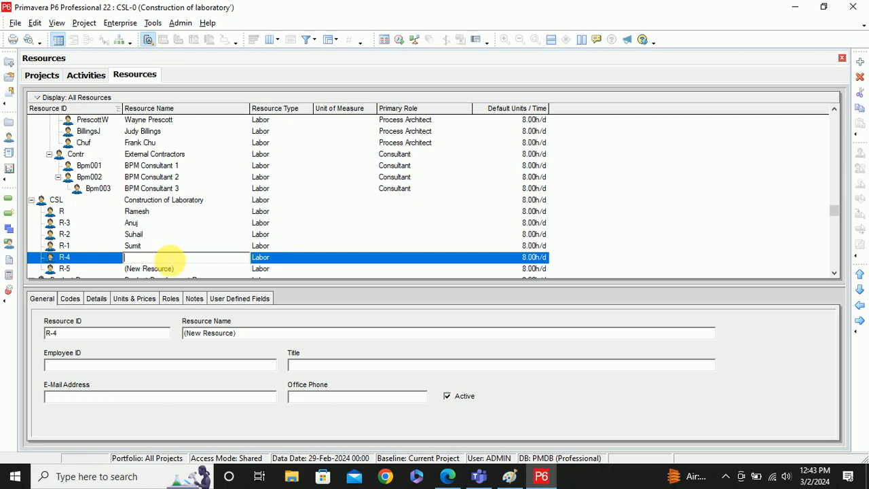
{"action": "type", "text": "Farman"}
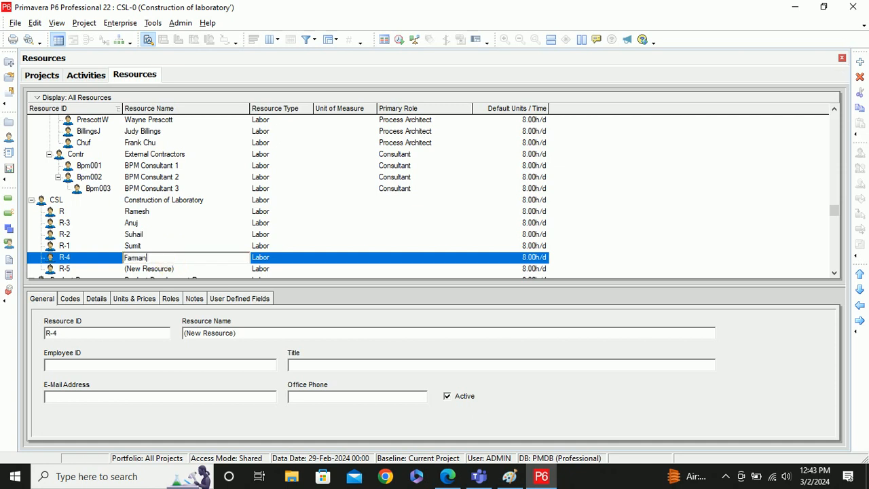
{"action": "left_click", "coordinate": [163, 269]}
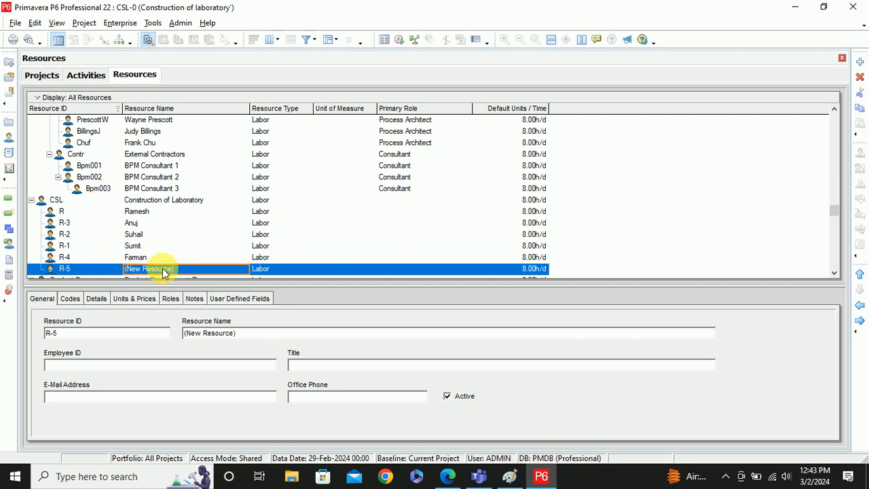
{"action": "left_click", "coordinate": [163, 269]}
{"action": "type", "text": "Vishal"}
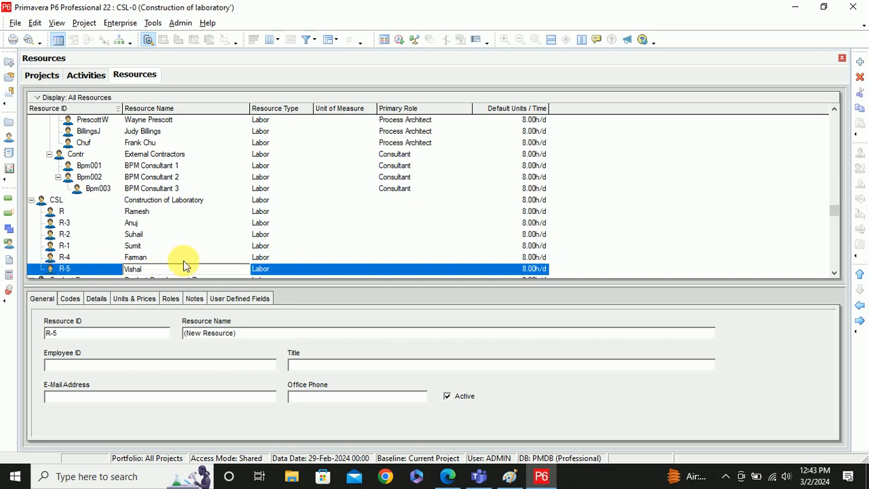
{"action": "left_click", "coordinate": [163, 213]}
{"action": "left_click", "coordinate": [155, 268]}
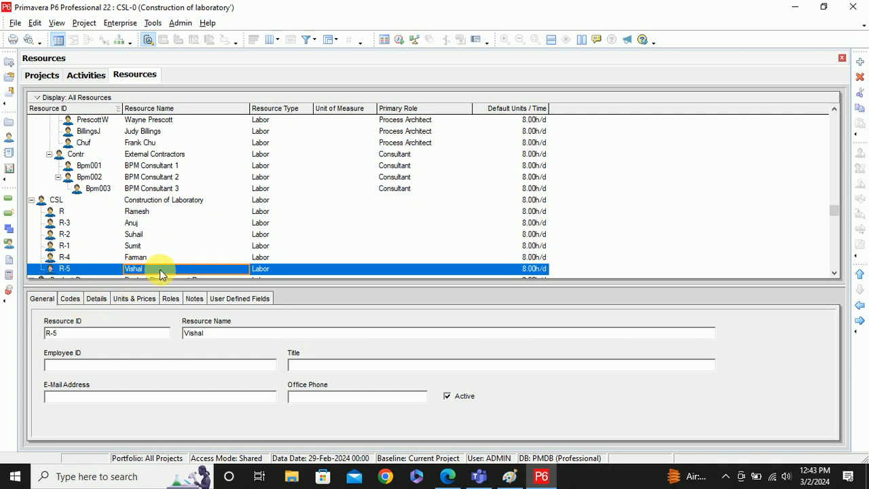
- Add R-6 as a Nonlabor resource named Crane
{"action": "left_click", "coordinate": [860, 63]}
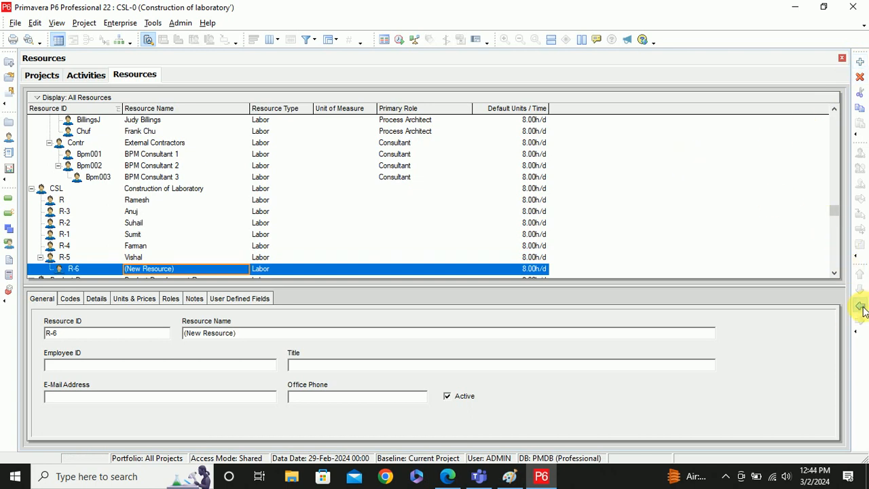
{"action": "left_click", "coordinate": [94, 301]}
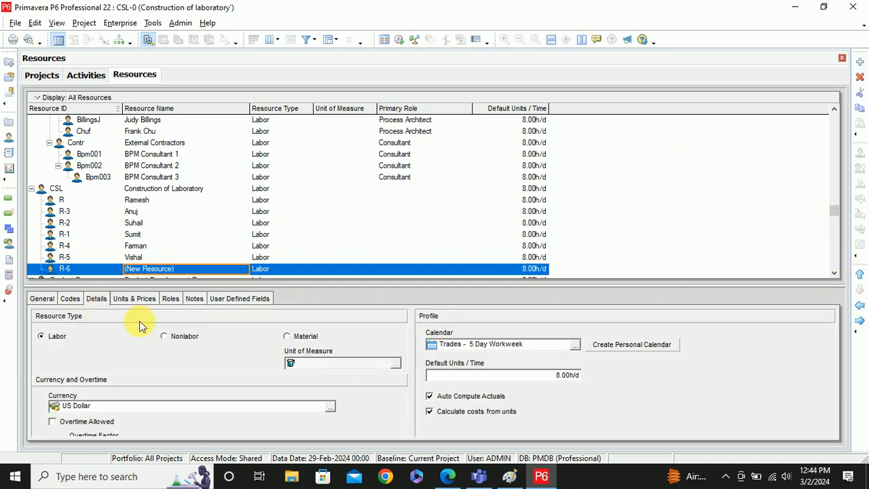
{"action": "left_click", "coordinate": [171, 336]}
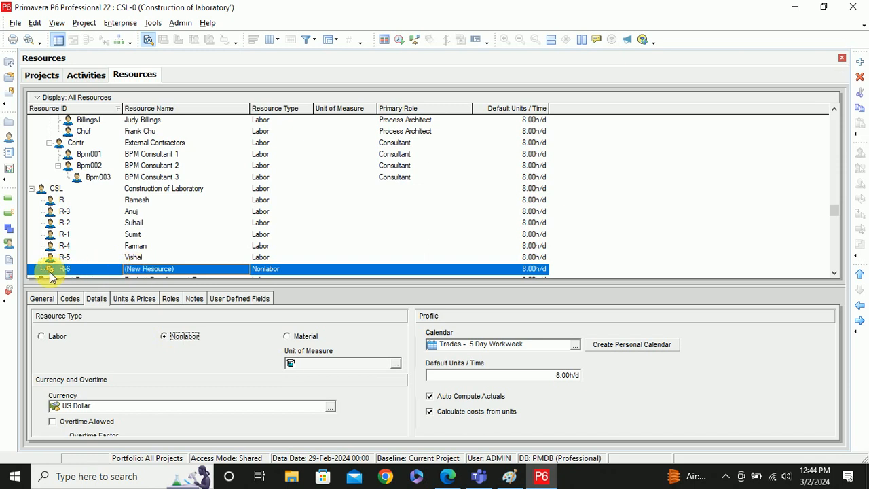
{"action": "left_click", "coordinate": [140, 270]}
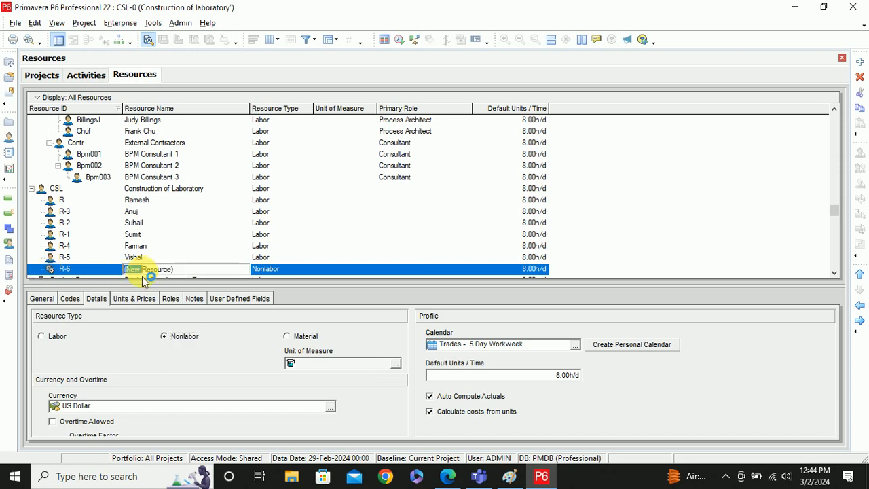
{"action": "key", "text": "BackSpace"}
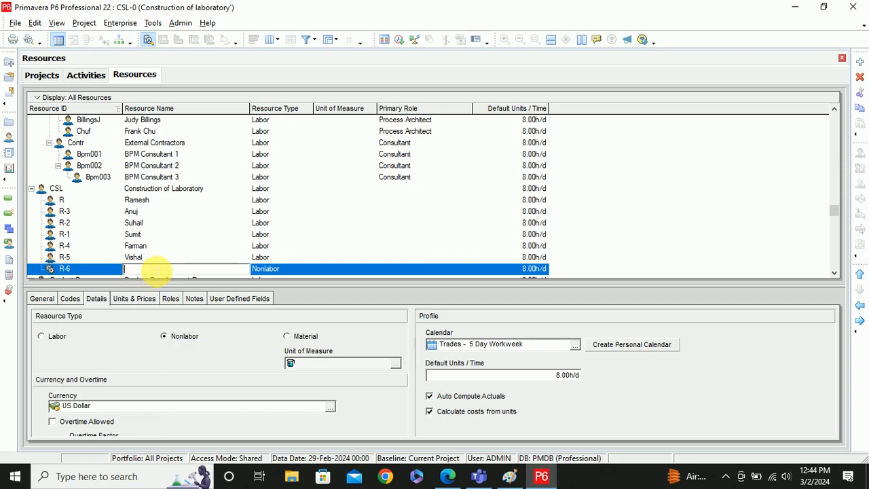
{"action": "type", "text": "Crane"}
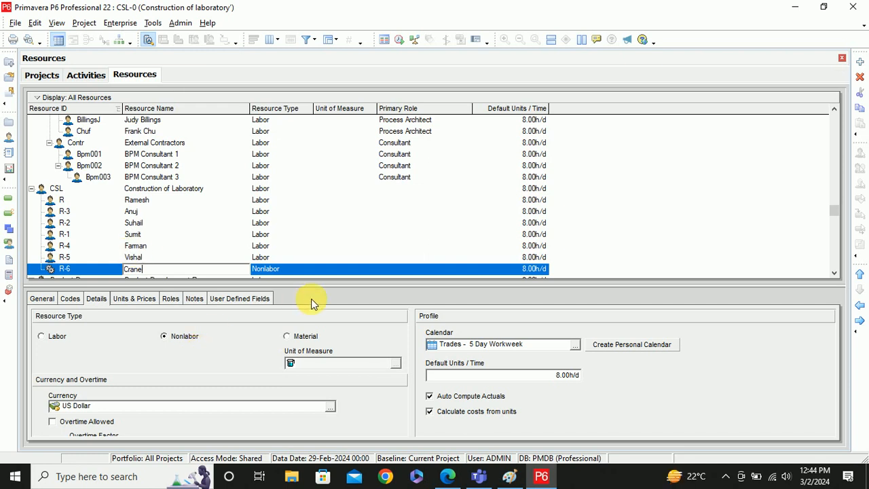
- Add R-7 at Crane's level and name it Vibrator
{"action": "left_click", "coordinate": [861, 62]}
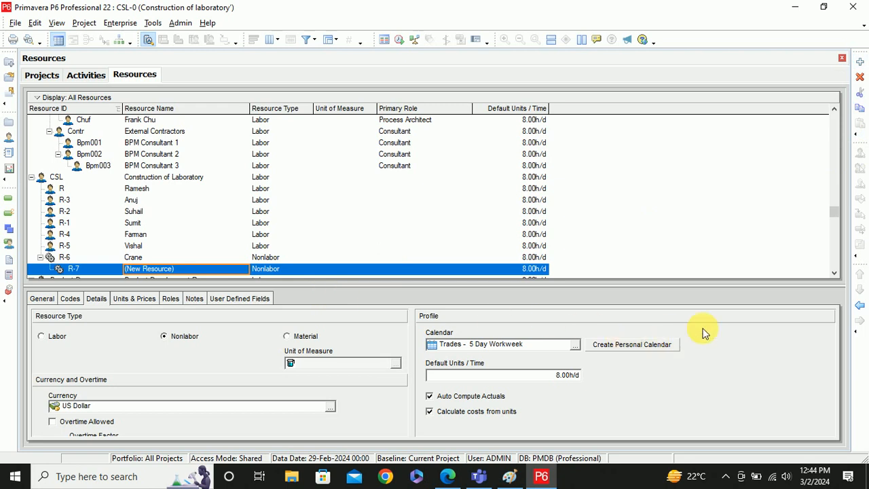
{"action": "left_click", "coordinate": [860, 305]}
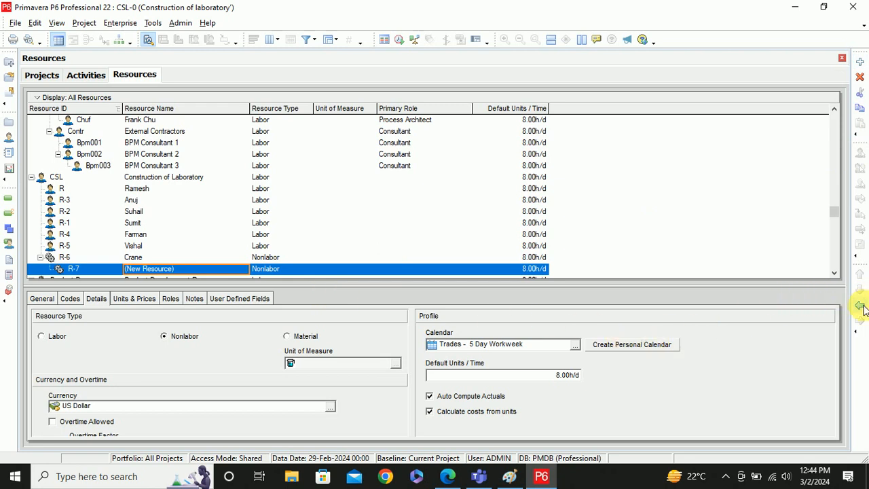
{"action": "double_click", "coordinate": [146, 270]}
{"action": "key", "text": "Delete"}
{"action": "key", "text": "Delete"}
{"action": "key", "text": "Delete"}
{"action": "key", "text": "Delete"}
{"action": "key", "text": "Delete"}
{"action": "key", "text": "Delete"}
{"action": "key", "text": "Delete"}
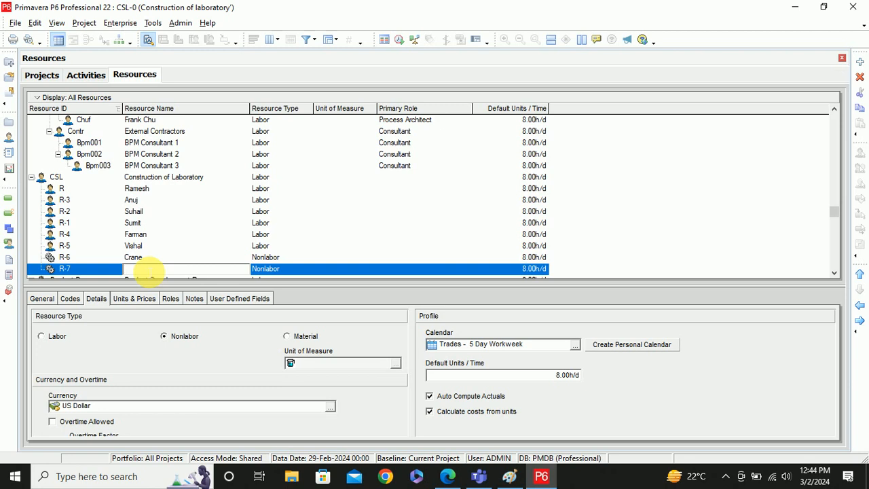
{"action": "type", "text": "Vibrator"}
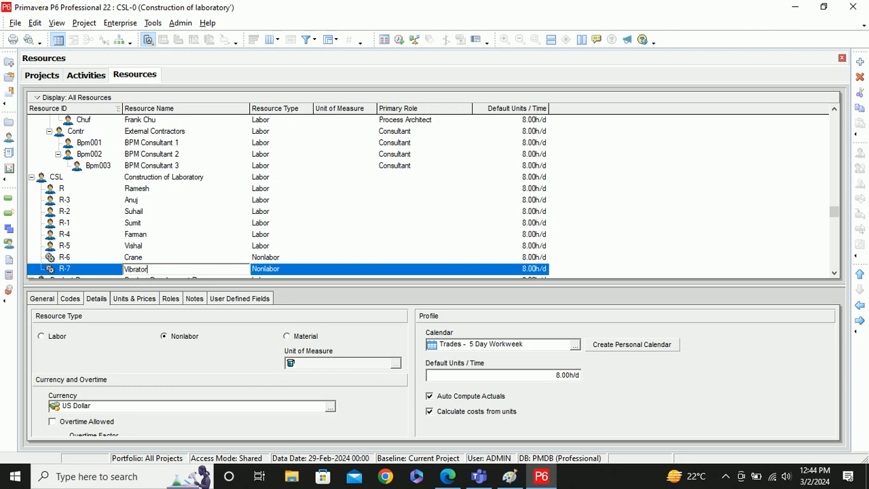
{"action": "scroll", "coordinate": [743, 188], "scroll_direction": "down", "scroll_amount": 1}
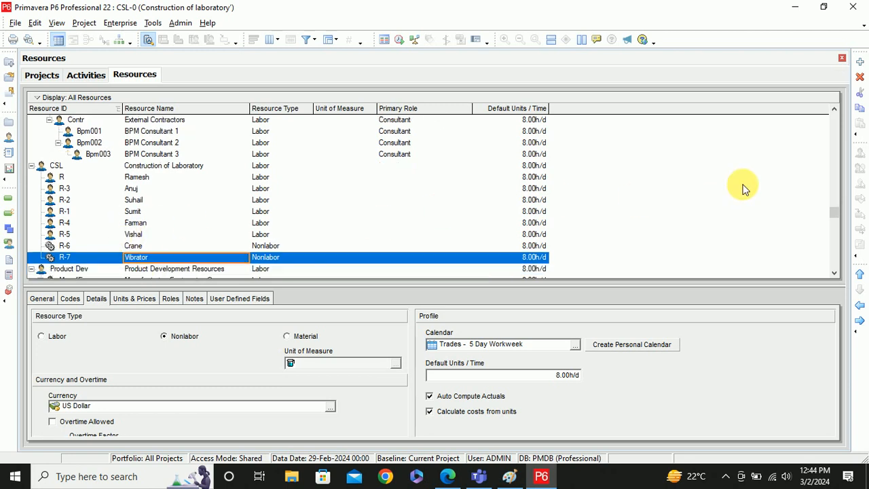
- Add R-8 at Vibrator's level and name it Drilling Machine
{"action": "left_click", "coordinate": [859, 61]}
{"action": "left_click", "coordinate": [859, 305]}
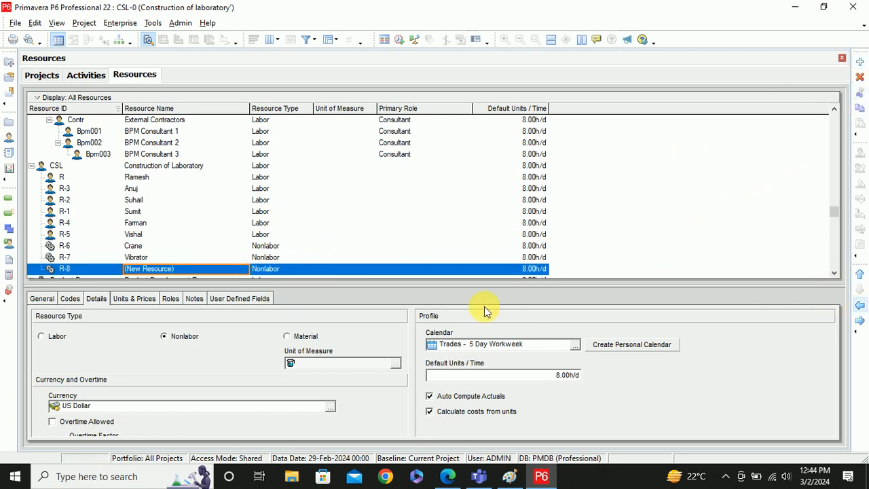
{"action": "left_click", "coordinate": [159, 270]}
{"action": "key", "text": "BackSpace"}
{"action": "key", "text": "BackSpace"}
{"action": "key", "text": "BackSpace"}
{"action": "key", "text": "BackSpace"}
{"action": "key", "text": "BackSpace"}
{"action": "key", "text": "BackSpace"}
{"action": "key", "text": "BackSpace"}
{"action": "key", "text": "BackSpace"}
{"action": "key", "text": "BackSpace"}
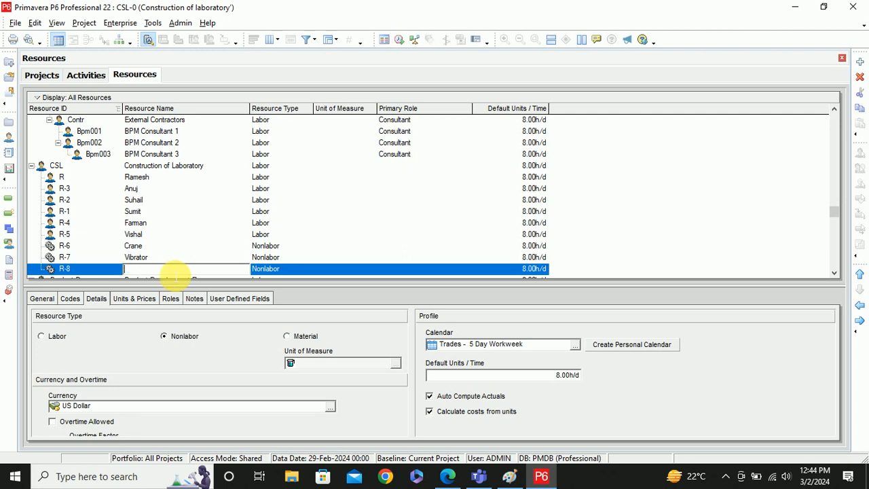
{"action": "type", "text": "Drilling Machine"}
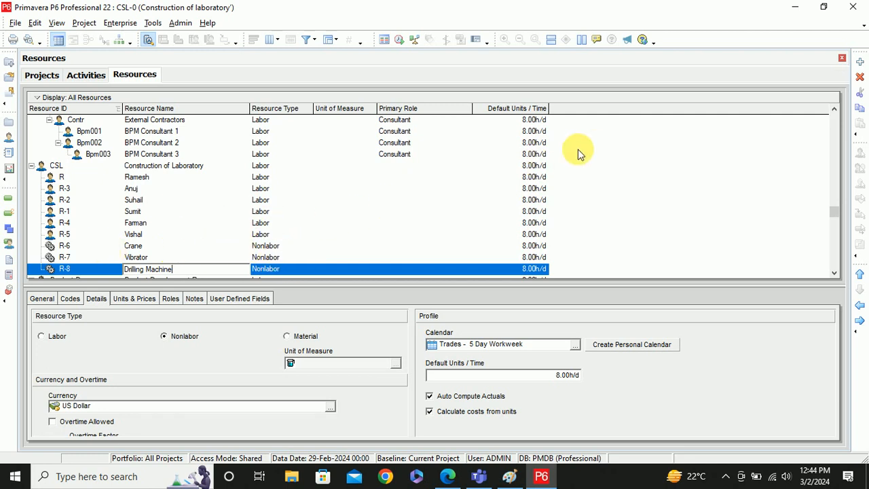
{"action": "left_click", "coordinate": [136, 176]}
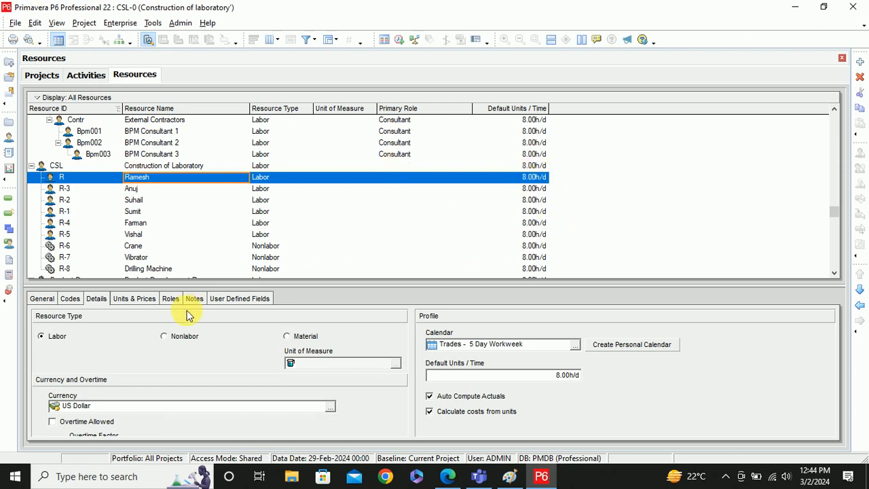
- Assign resource R the 5x10 calendar, giving it 10.00h/d max units
{"action": "left_click", "coordinate": [133, 300]}
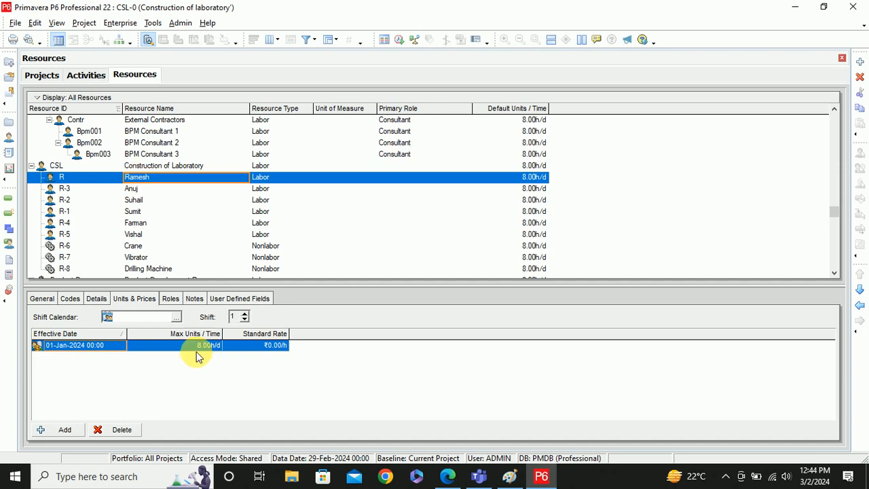
{"action": "left_click", "coordinate": [38, 300]}
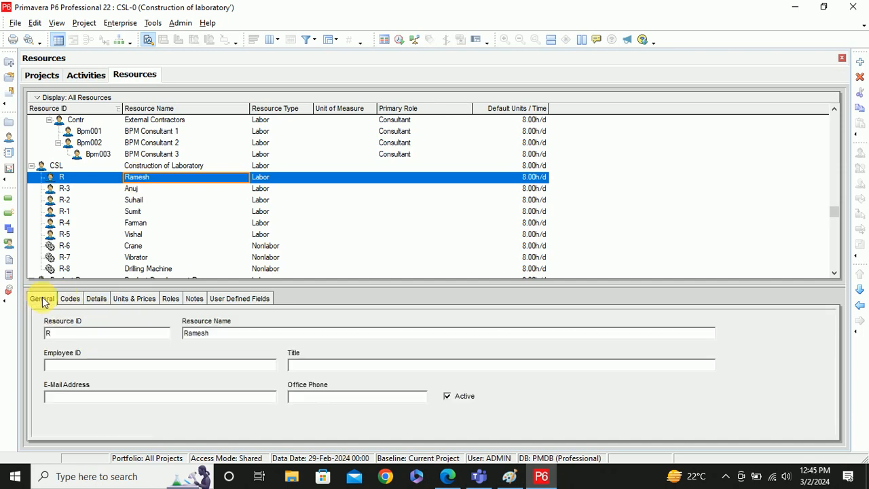
{"action": "left_click", "coordinate": [94, 300]}
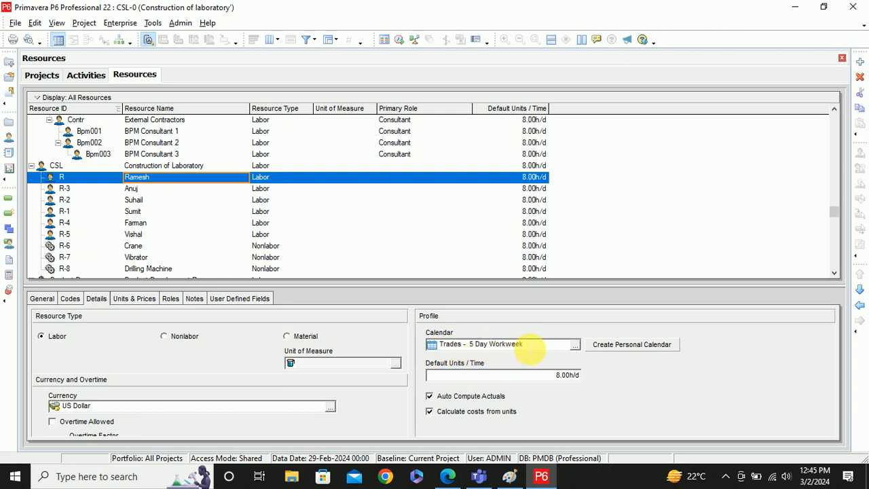
{"action": "left_click", "coordinate": [575, 345]}
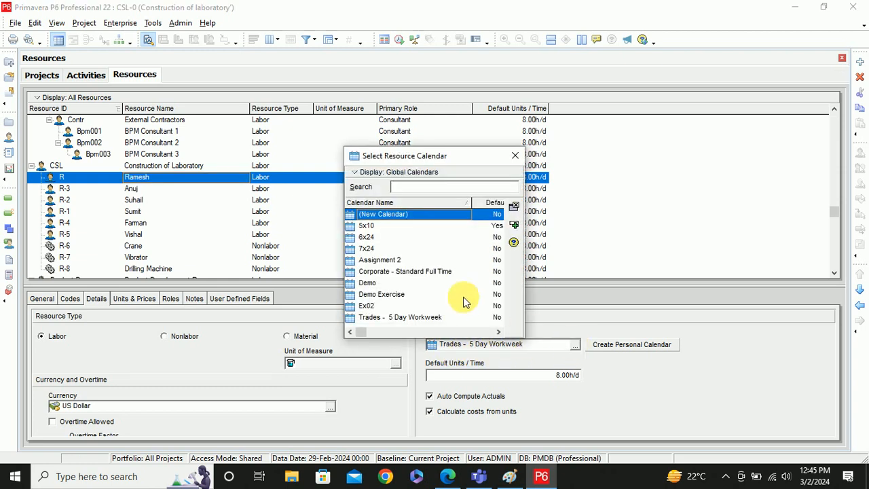
{"action": "double_click", "coordinate": [367, 227]}
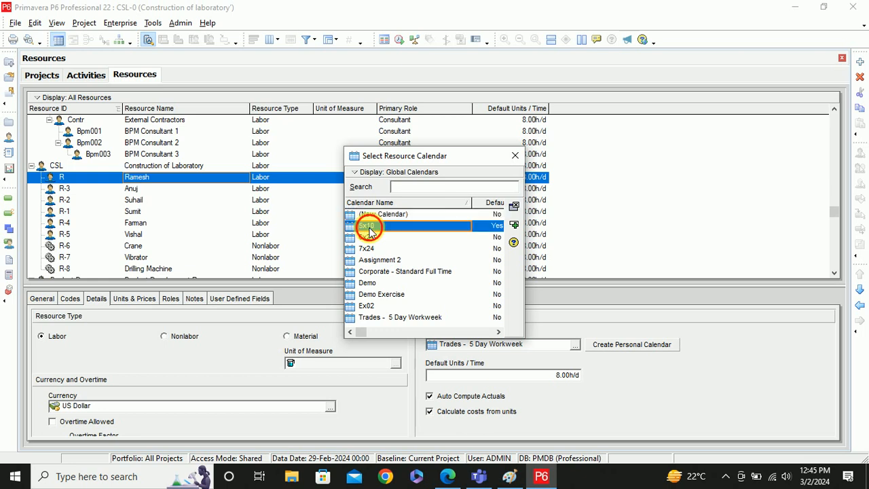
{"action": "left_click", "coordinate": [139, 300]}
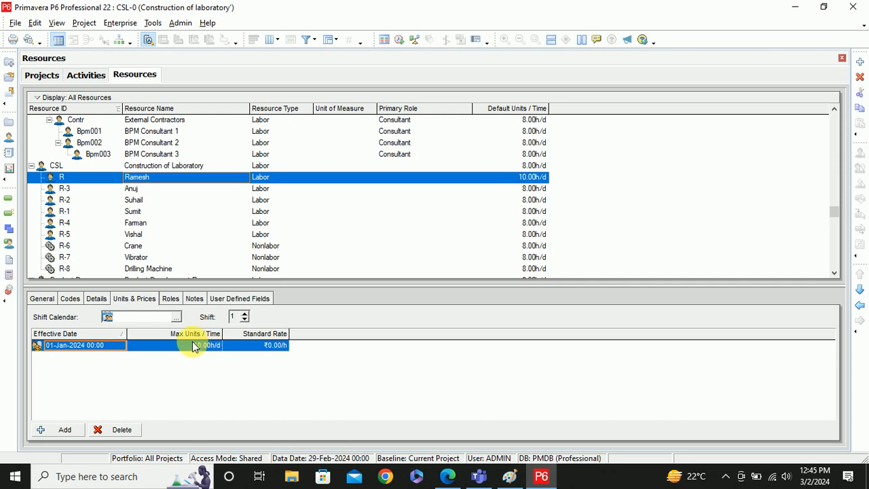
{"action": "left_click", "coordinate": [41, 298]}
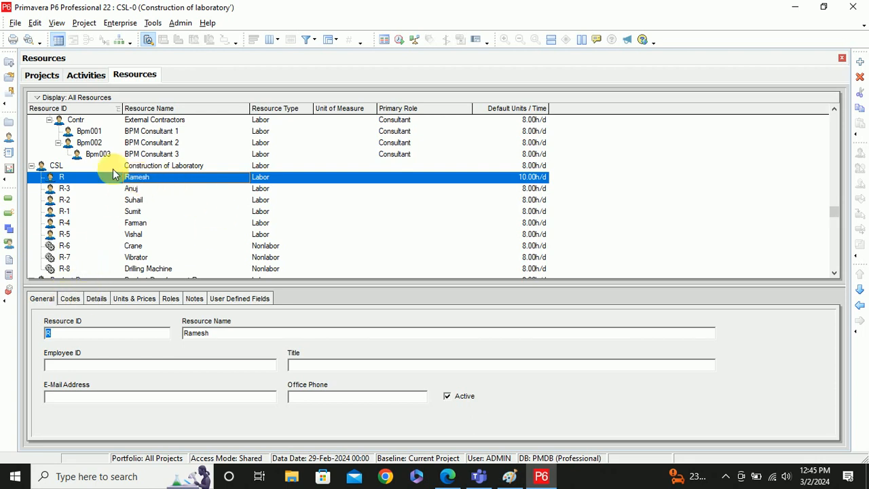
{"action": "left_click", "coordinate": [95, 299]}
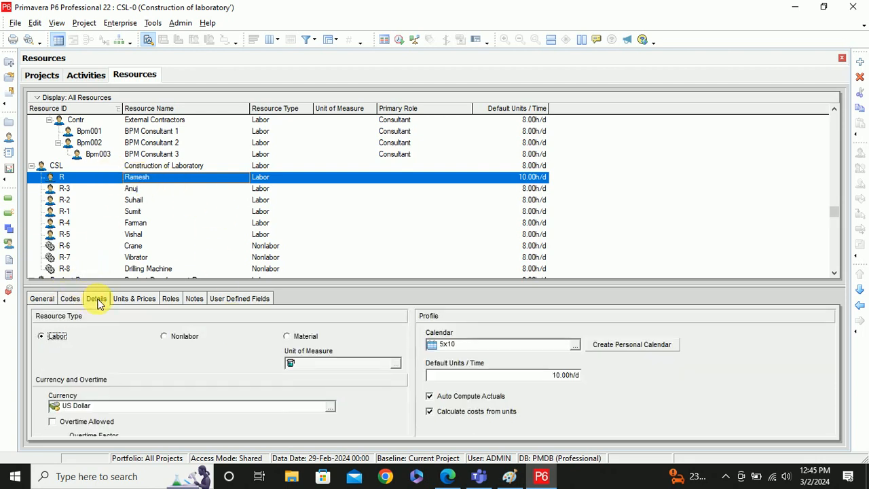
{"action": "left_click", "coordinate": [54, 167]}
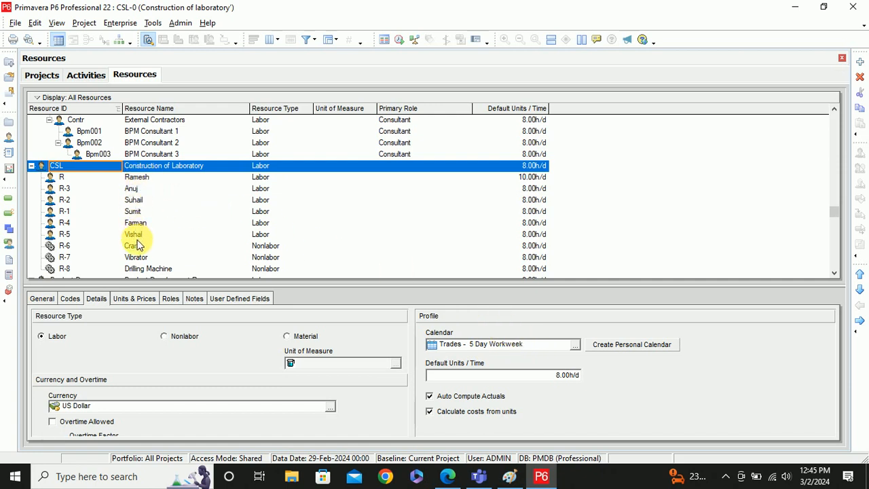
{"action": "left_click", "coordinate": [136, 178]}
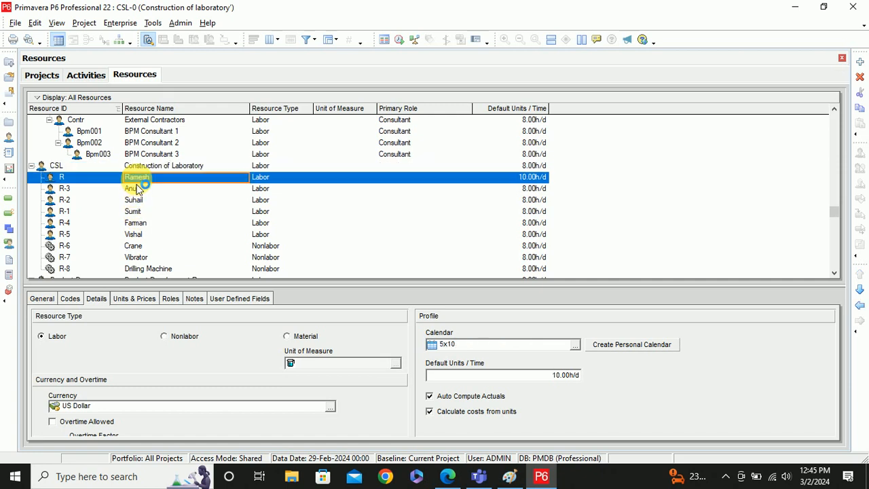
{"action": "left_click", "coordinate": [136, 188]}
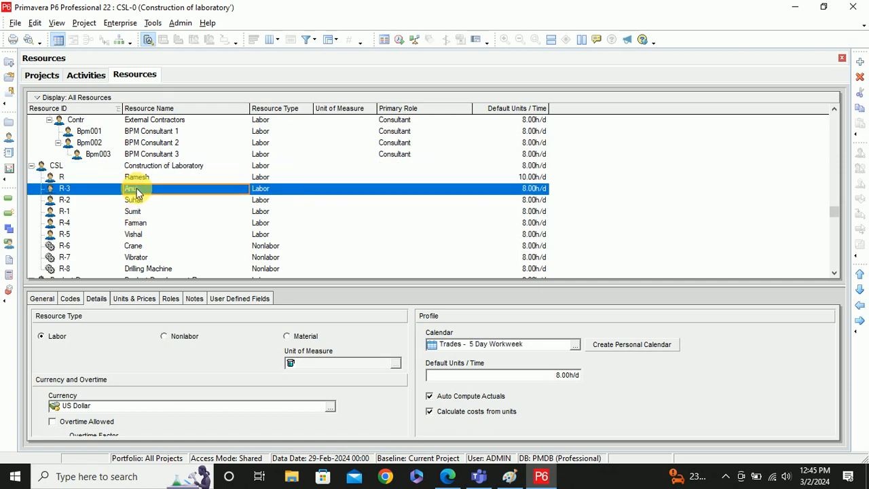
{"action": "left_click", "coordinate": [136, 199]}
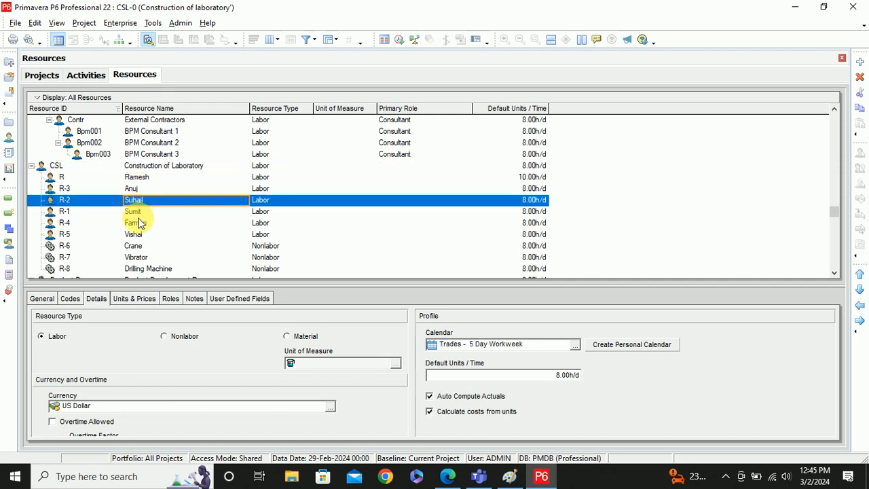
{"action": "left_click", "coordinate": [137, 214]}
{"action": "left_click", "coordinate": [140, 224]}
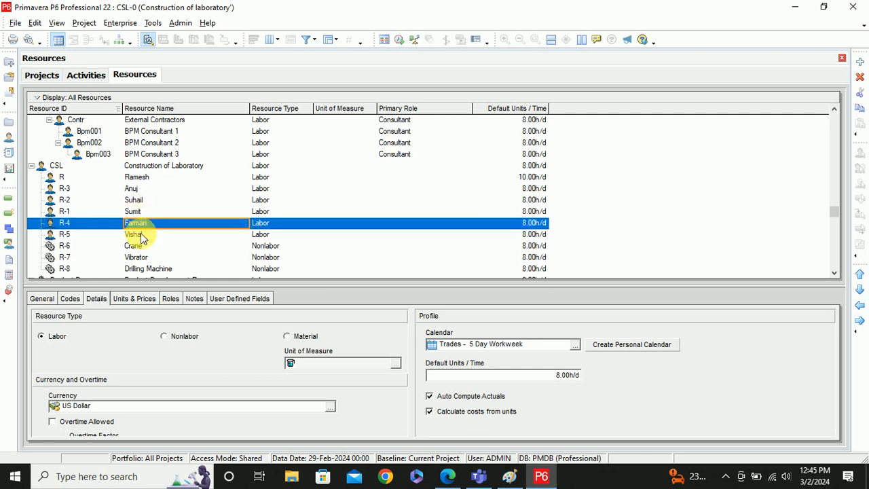
{"action": "left_click", "coordinate": [141, 234]}
{"action": "scroll", "coordinate": [140, 233], "scroll_direction": "down", "scroll_amount": 1}
{"action": "left_click", "coordinate": [141, 234]}
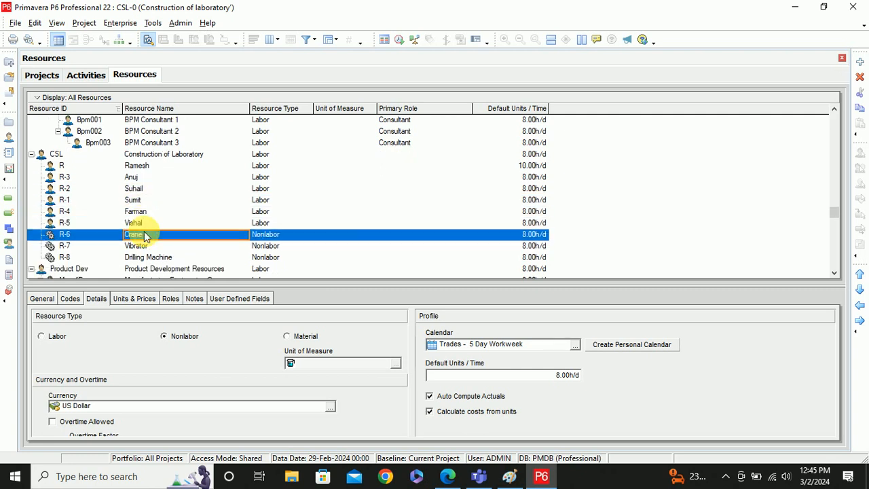
{"action": "left_click", "coordinate": [143, 245]}
{"action": "left_click", "coordinate": [146, 258]}
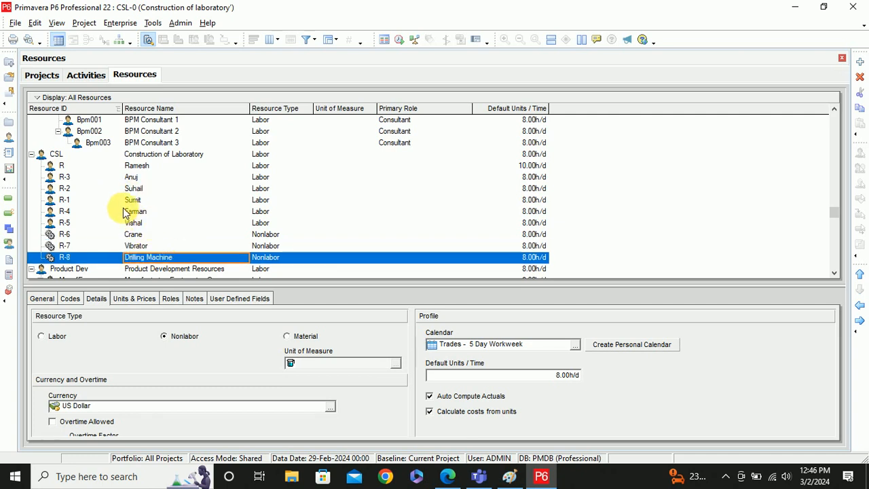
{"action": "left_click", "coordinate": [122, 302]}
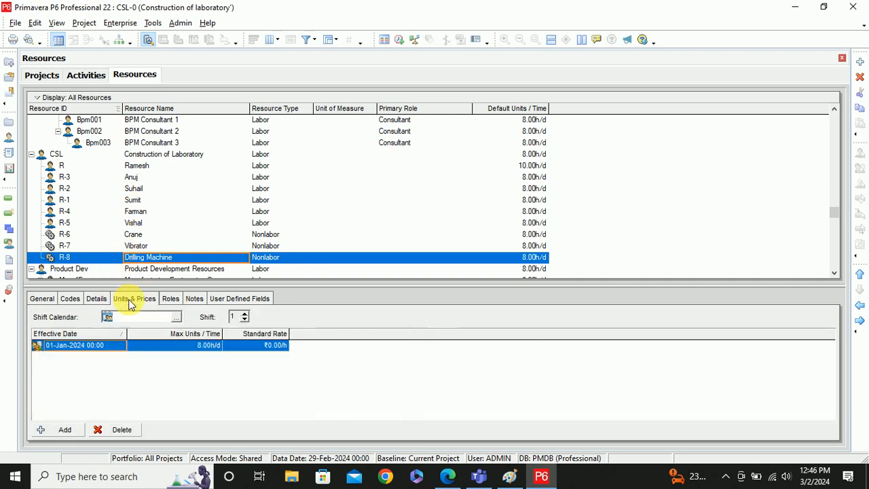
{"action": "left_click", "coordinate": [92, 303]}
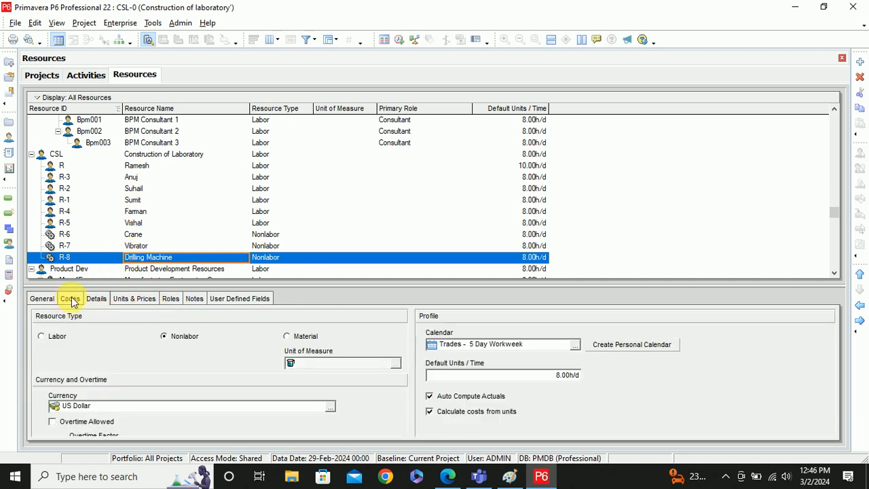
{"action": "left_click", "coordinate": [576, 345]}
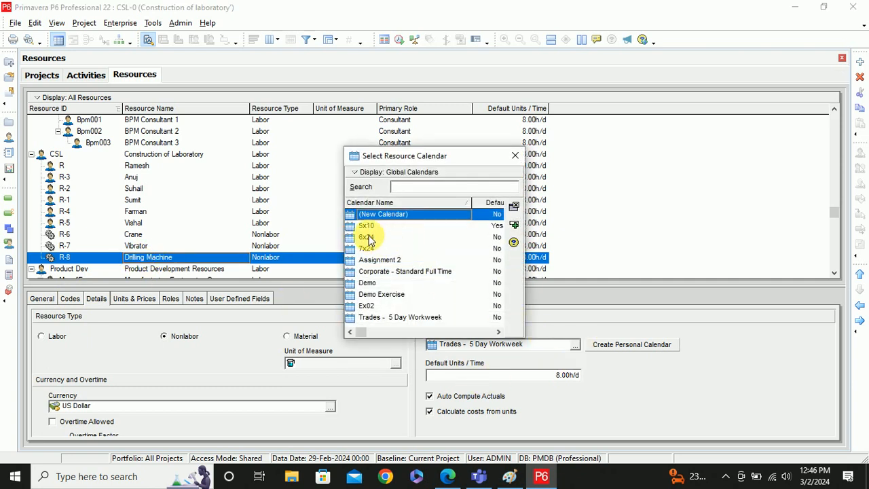
{"action": "double_click", "coordinate": [369, 236]}
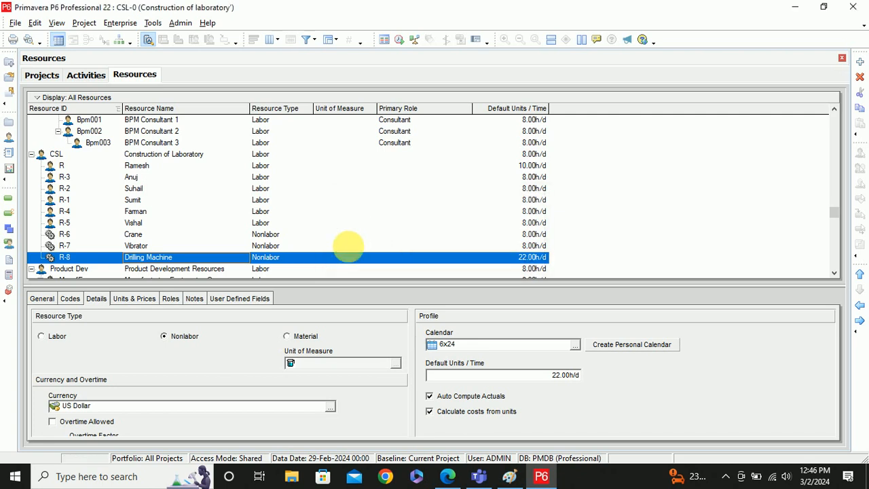
{"action": "left_click", "coordinate": [149, 301]}
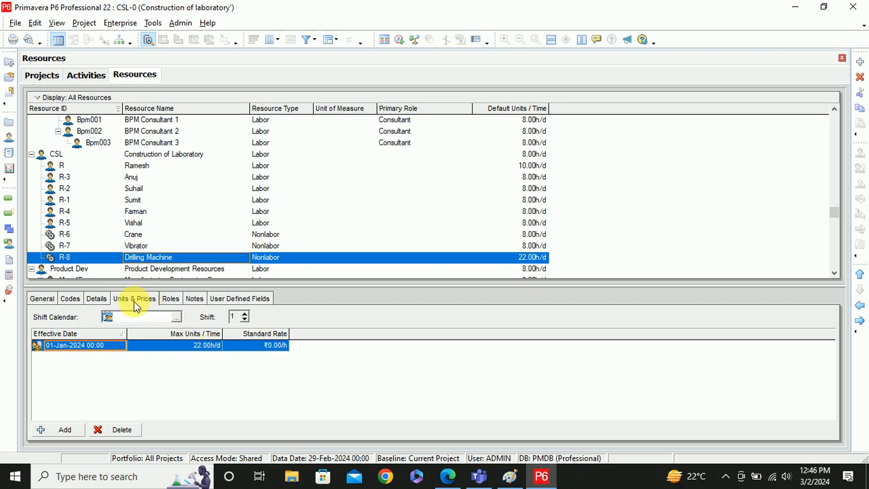
{"action": "left_click", "coordinate": [42, 299]}
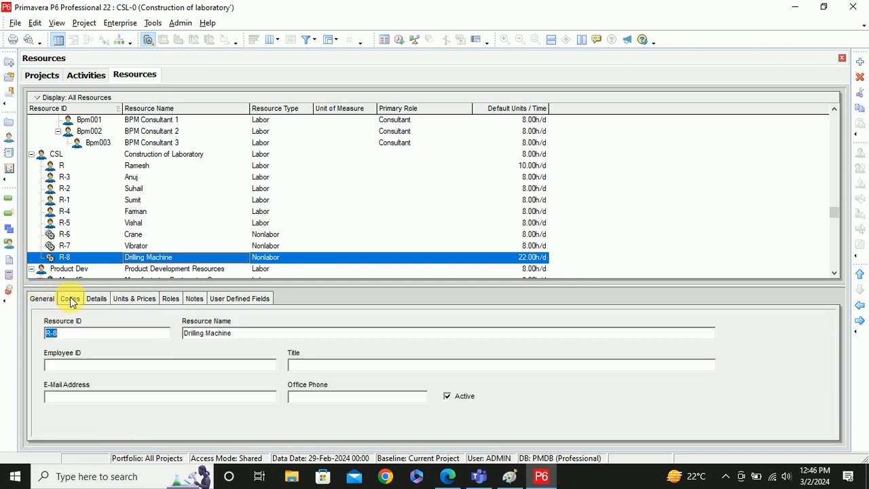
{"action": "left_click", "coordinate": [70, 300]}
{"action": "left_click", "coordinate": [94, 300]}
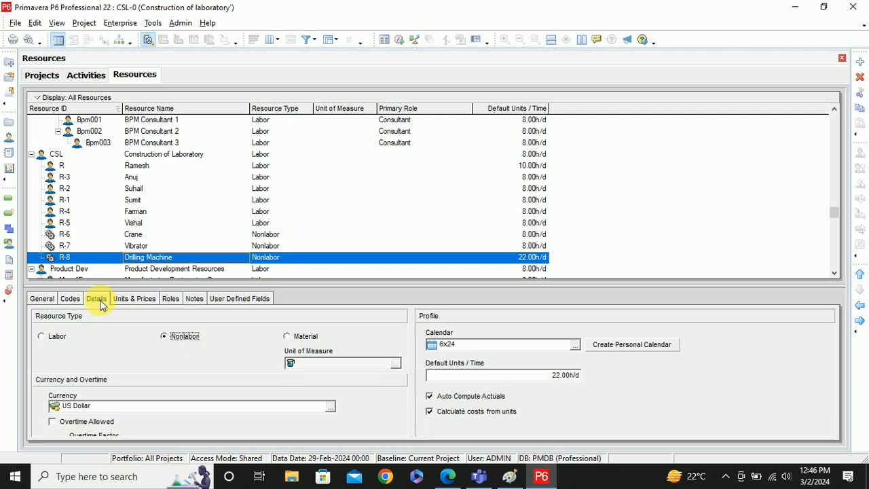
{"action": "left_click", "coordinate": [562, 377]}
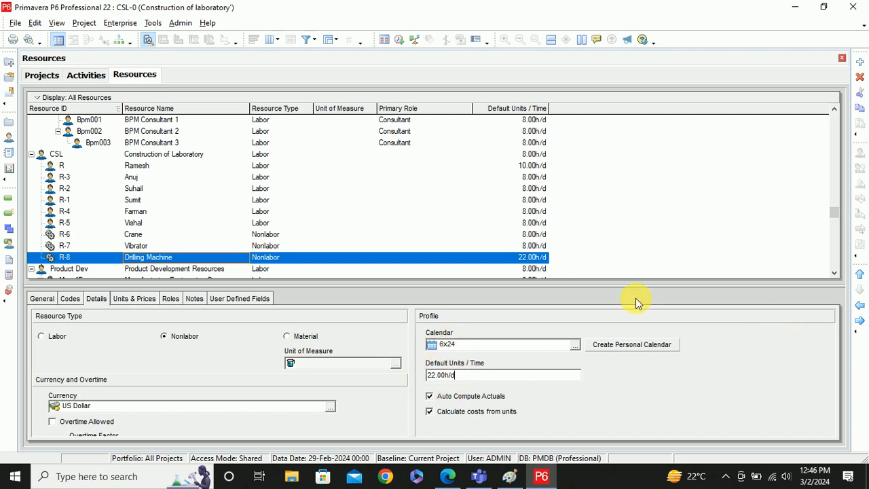
{"action": "left_click_drag", "start_coordinate": [644, 292], "coordinate": [644, 250]}
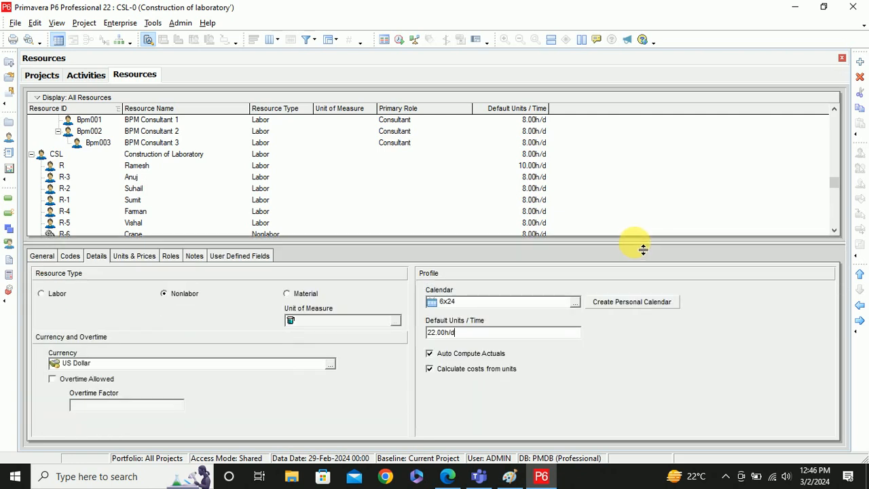
{"action": "left_click_drag", "start_coordinate": [642, 247], "coordinate": [637, 300]}
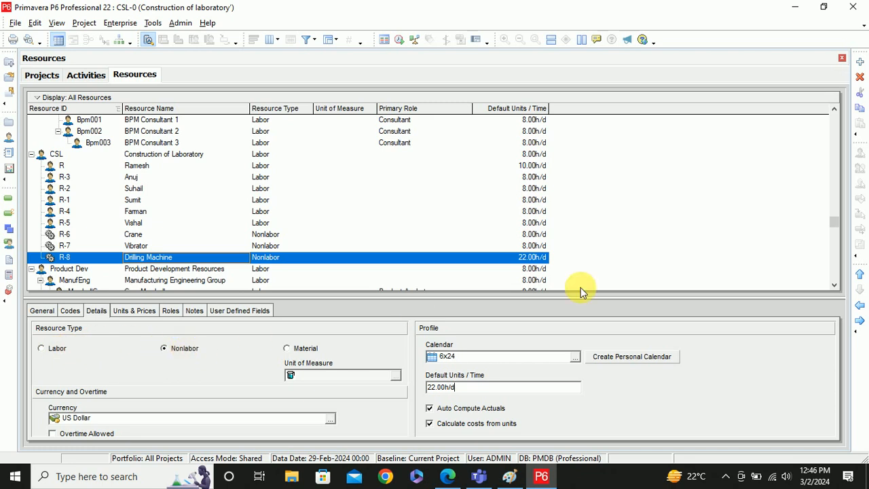
- Add R-9 at Drilling Machine's level as a Material resource named Bricks
{"action": "left_click", "coordinate": [861, 62]}
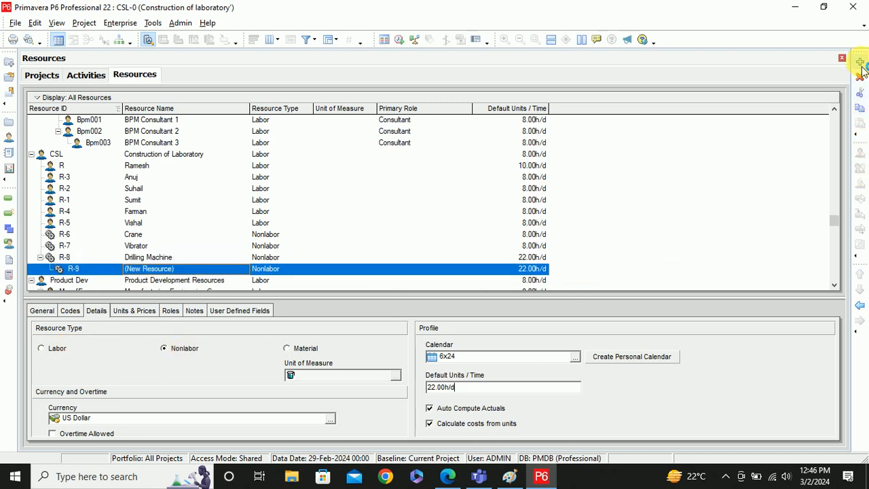
{"action": "left_click", "coordinate": [860, 305]}
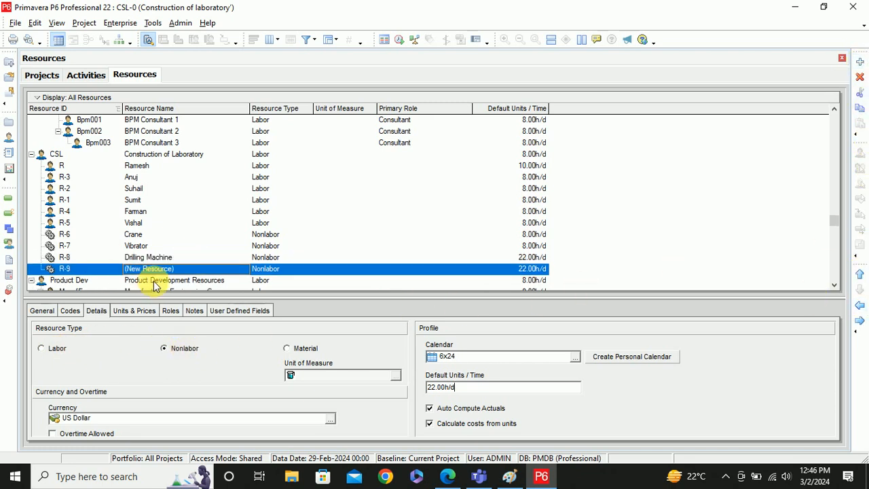
{"action": "left_click", "coordinate": [288, 347]}
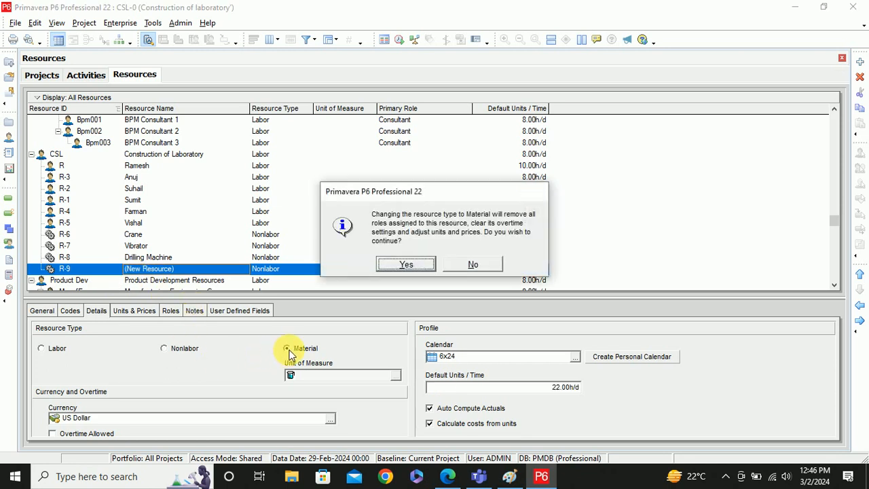
{"action": "left_click", "coordinate": [405, 264]}
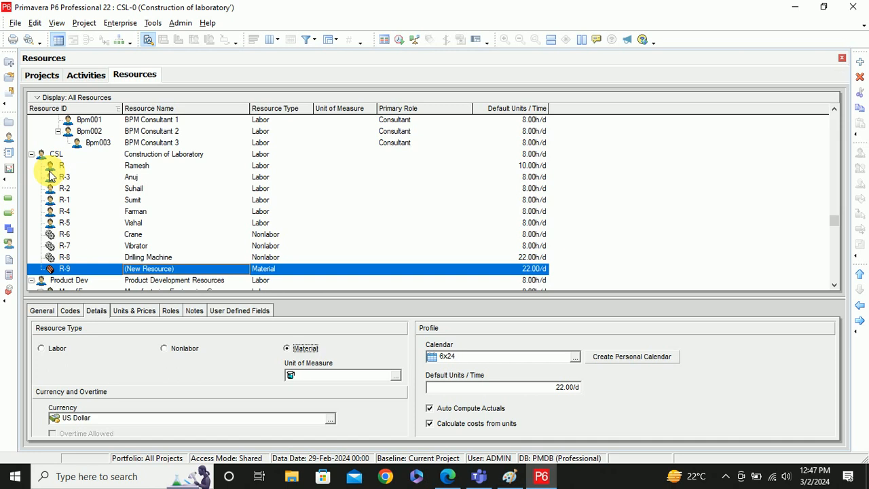
{"action": "left_click", "coordinate": [177, 270]}
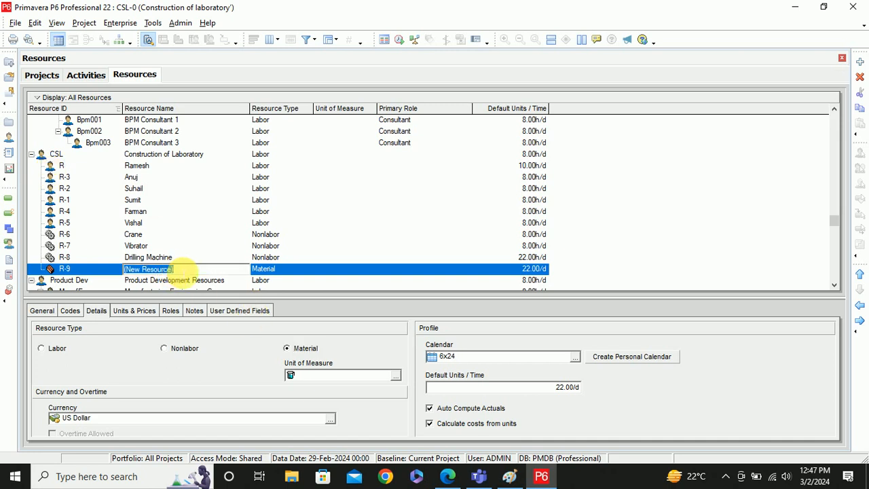
{"action": "type", "text": "Bricks"}
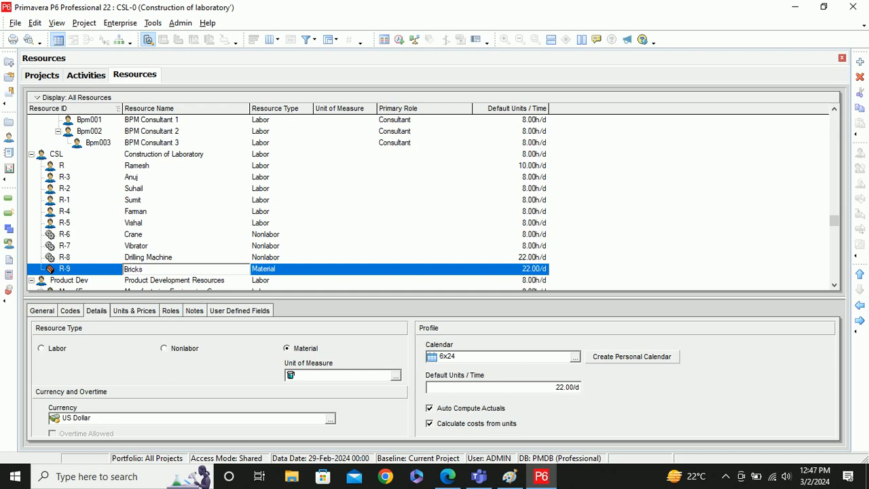
{"action": "left_click", "coordinate": [258, 273]}
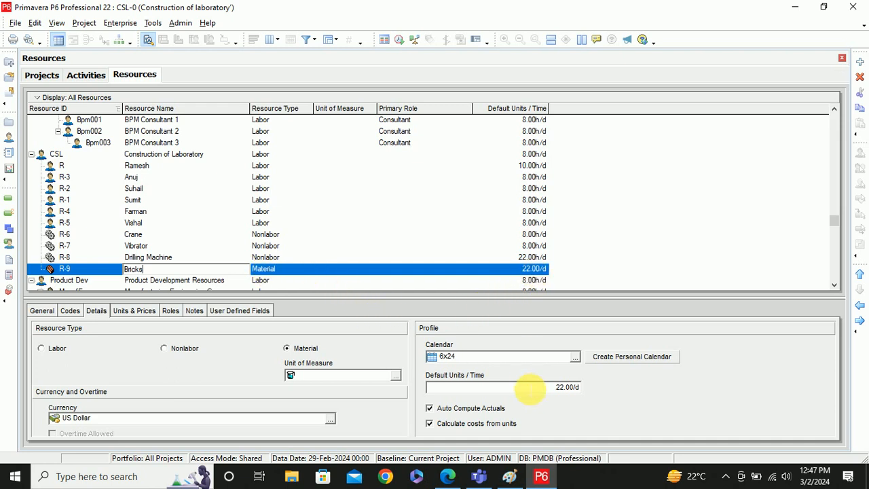
{"action": "left_click", "coordinate": [396, 377]}
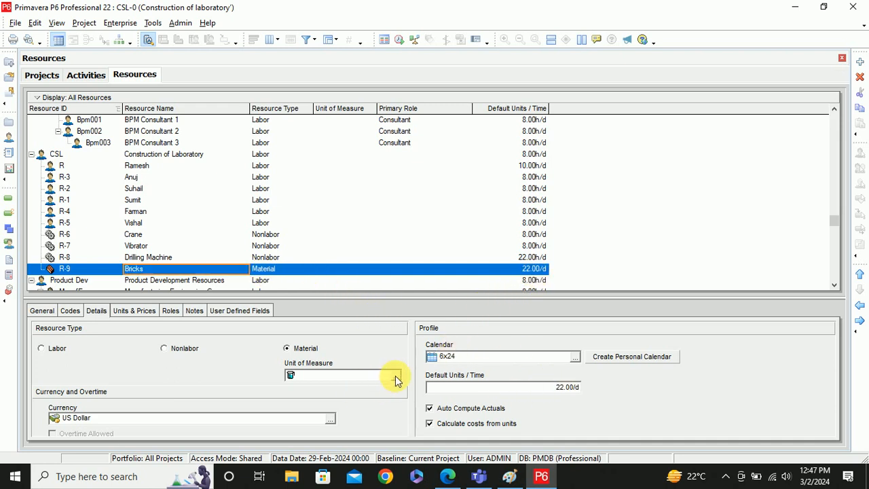
- Set Bricks' unit of measure to Tons and view its units and prices
{"action": "left_click", "coordinate": [319, 378]}
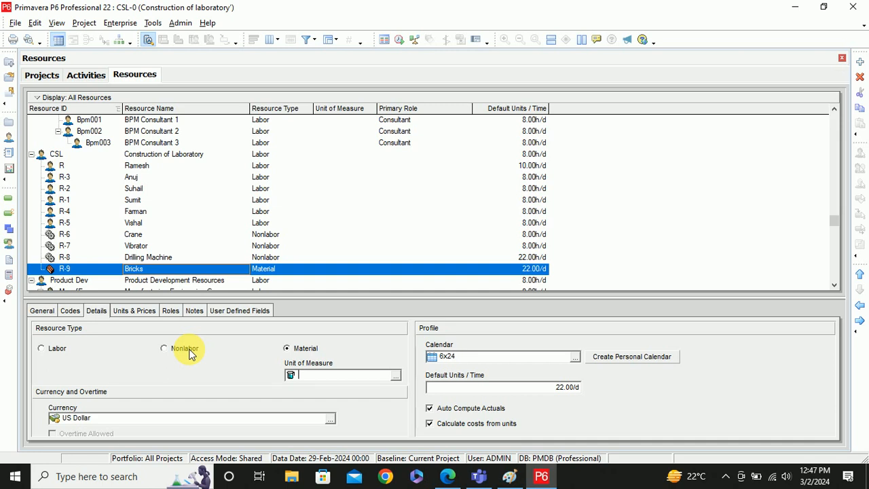
{"action": "left_click", "coordinate": [395, 375]}
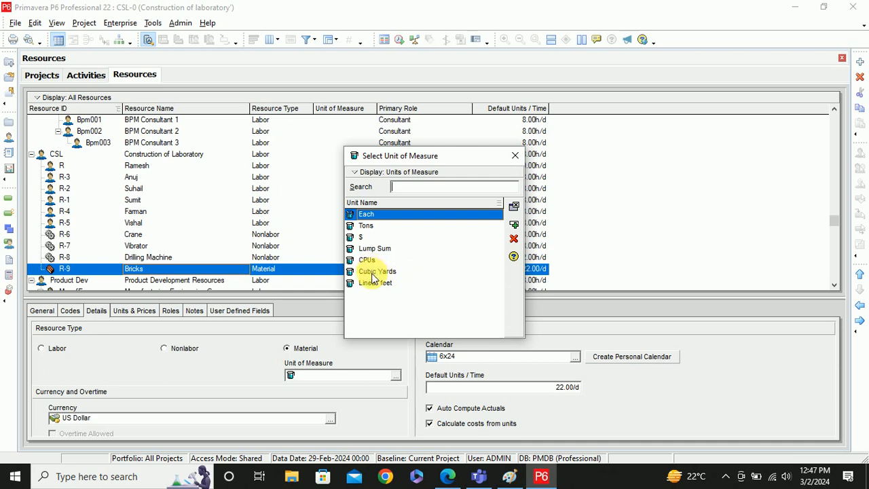
{"action": "double_click", "coordinate": [367, 226]}
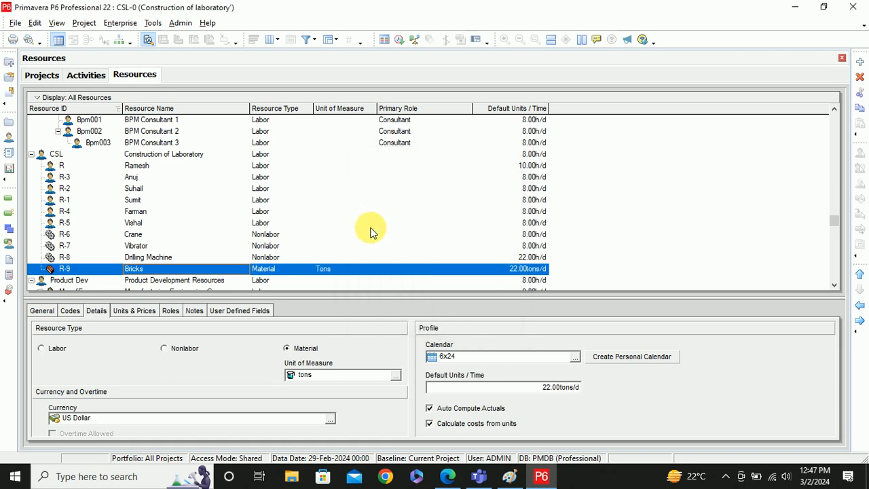
{"action": "left_click", "coordinate": [139, 311]}
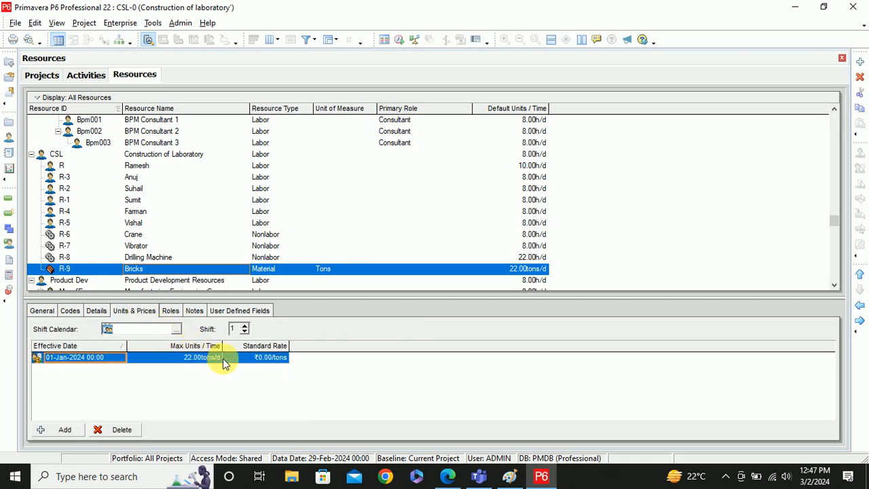
- Give Bricks 50 tons/day max units and a ₹7,000 per ton standard rate
{"action": "left_click", "coordinate": [197, 360]}
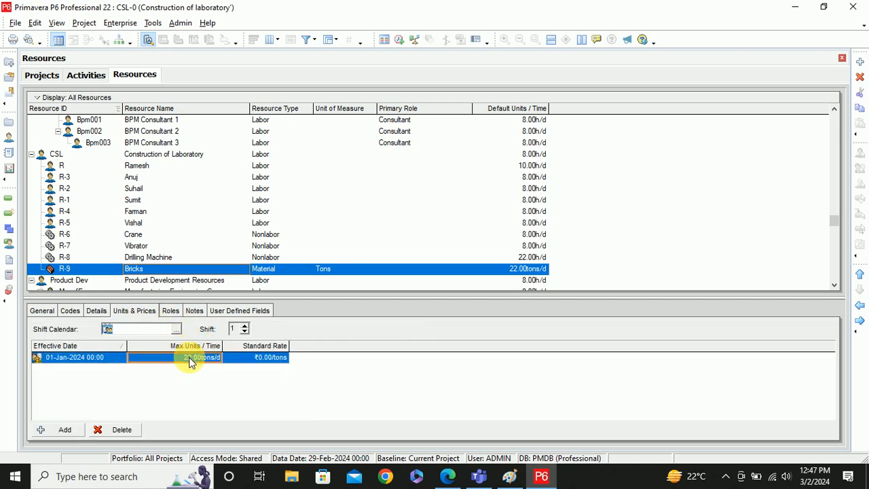
{"action": "left_click", "coordinate": [195, 364]}
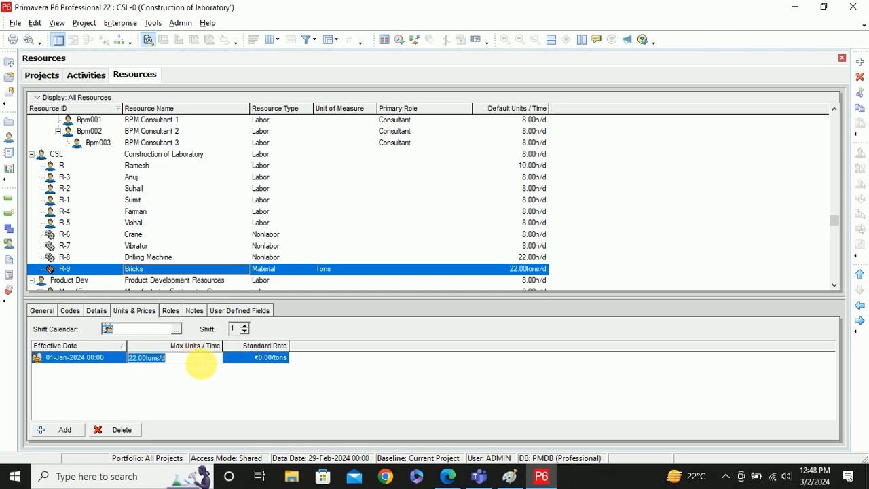
{"action": "type", "text": "50"}
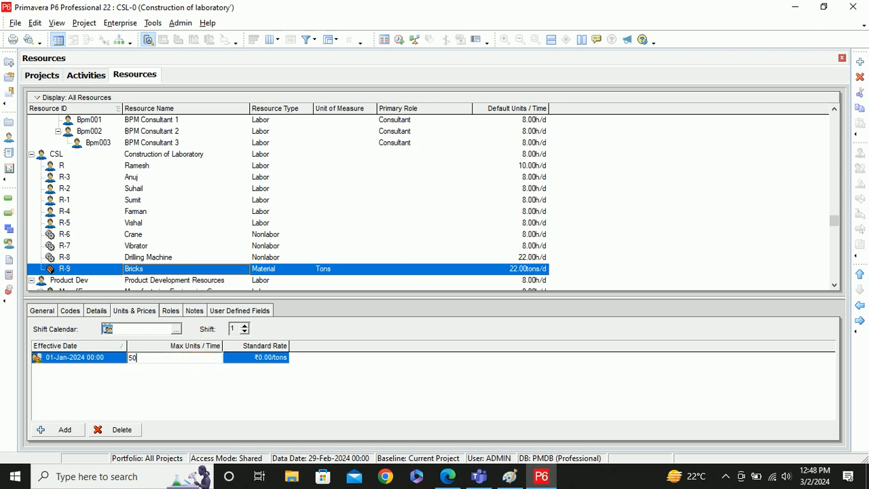
{"action": "key", "text": "Return"}
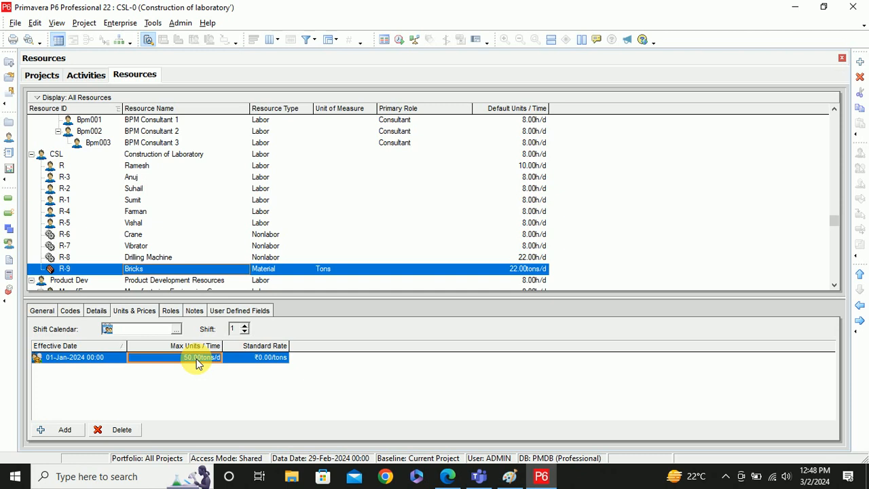
{"action": "left_click", "coordinate": [259, 358]}
{"action": "left_click", "coordinate": [259, 359]}
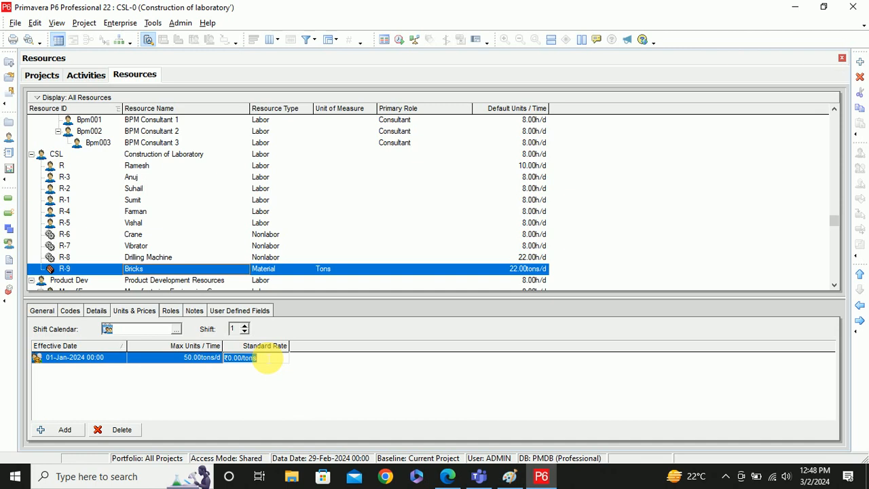
{"action": "type", "text": "7"}
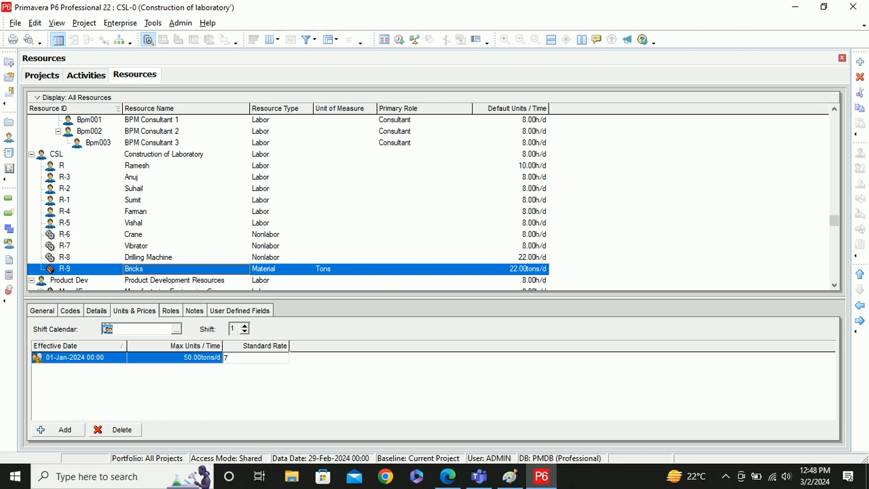
{"action": "type", "text": "000"}
{"action": "key", "text": "Return"}
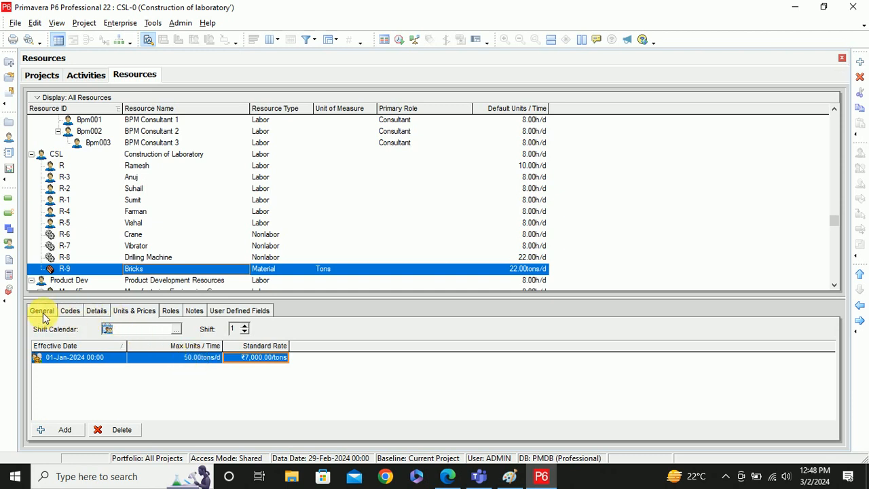
- Review Bricks' General and Details tabs, then view Vibrator's 8.00h/d, ₹0.00/h units and prices
{"action": "left_click", "coordinate": [43, 314]}
{"action": "left_click", "coordinate": [96, 313]}
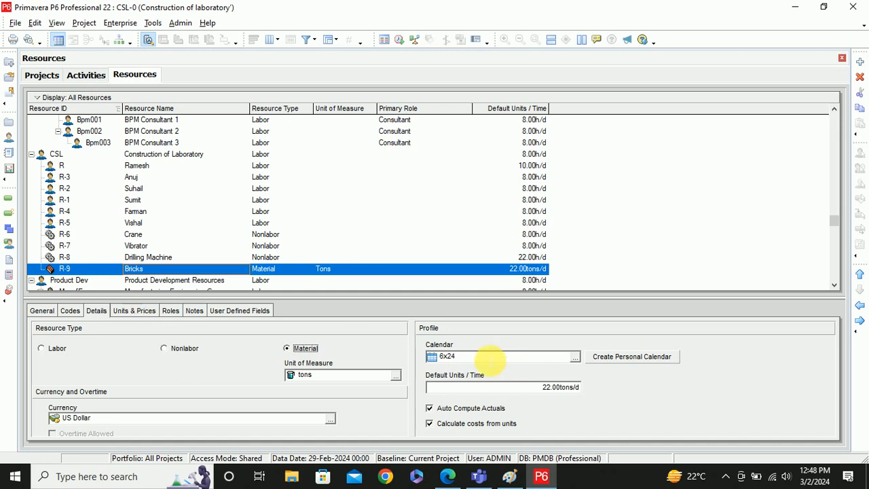
{"action": "left_click", "coordinate": [140, 314]}
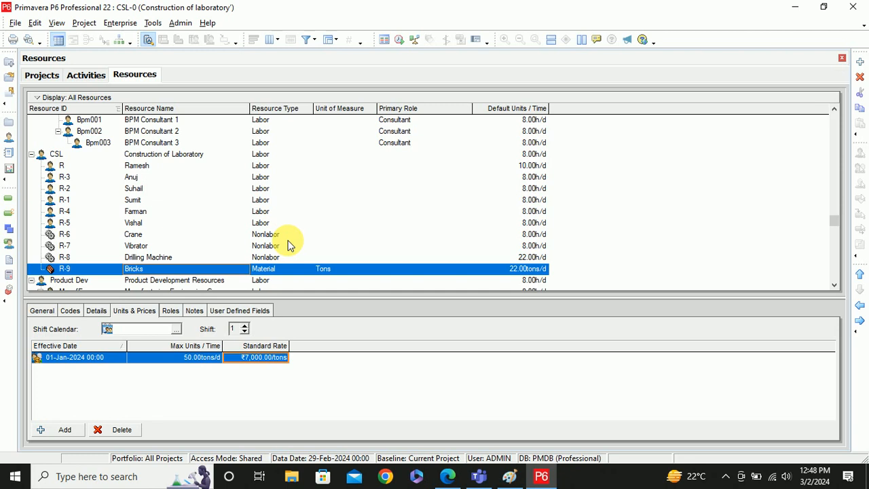
{"action": "left_click", "coordinate": [71, 245]}
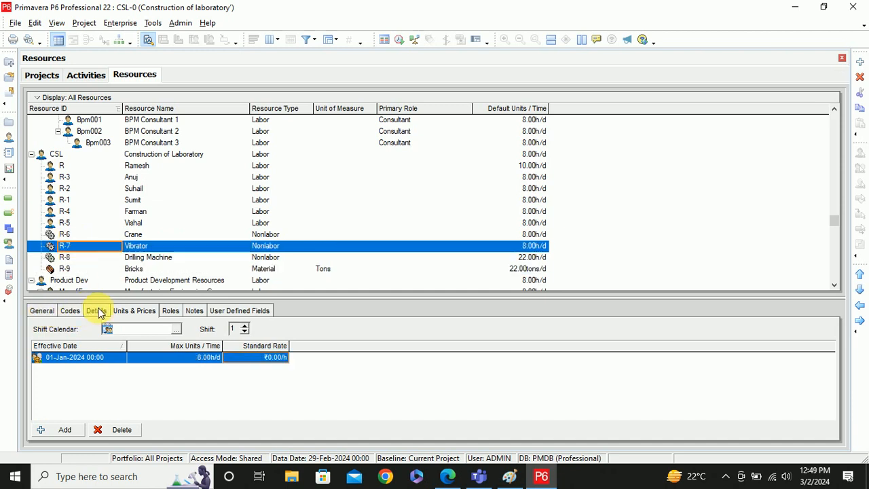
- Set the Vibrator's maximum units to 16.00h/d
{"action": "left_click", "coordinate": [201, 365]}
{"action": "left_click", "coordinate": [196, 365]}
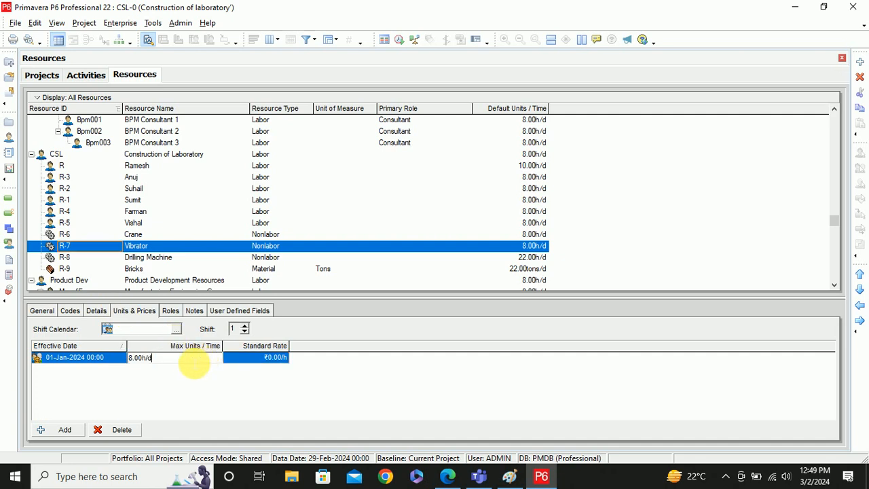
{"action": "left_click", "coordinate": [139, 363]}
{"action": "left_click", "coordinate": [177, 364]}
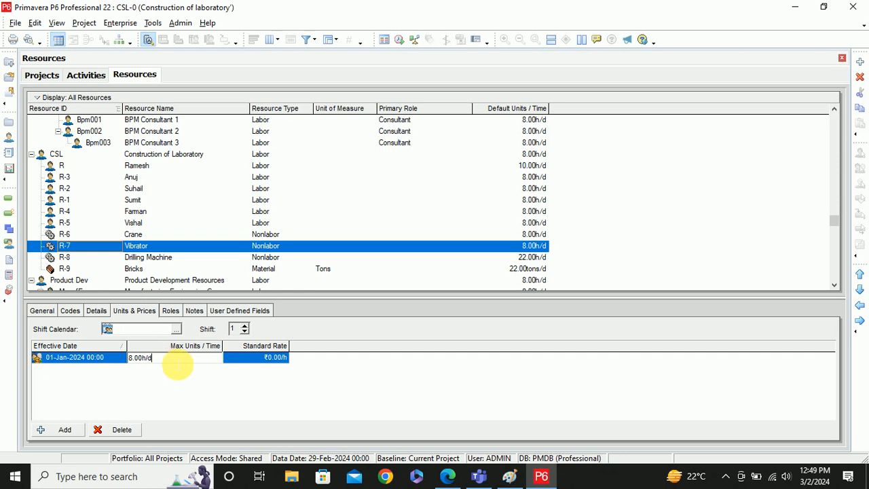
{"action": "key", "text": "BackSpace"}
{"action": "key", "text": "BackSpace"}
{"action": "key", "text": "BackSpace"}
{"action": "key", "text": "BackSpace"}
{"action": "key", "text": "BackSpace"}
{"action": "key", "text": "BackSpace"}
{"action": "key", "text": "BackSpace"}
{"action": "type", "text": "16"}
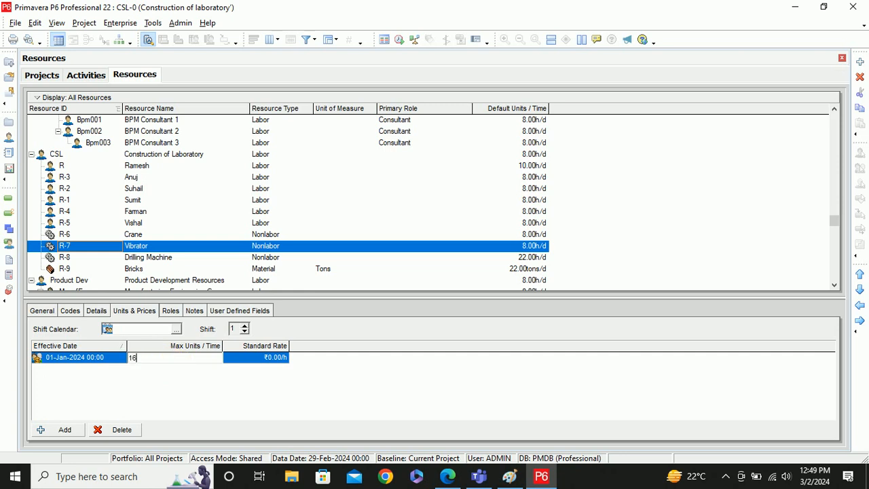
{"action": "key", "text": "Return"}
- Enter 100 as the Vibrator's standard rate in ₹/h
{"action": "left_click", "coordinate": [269, 363]}
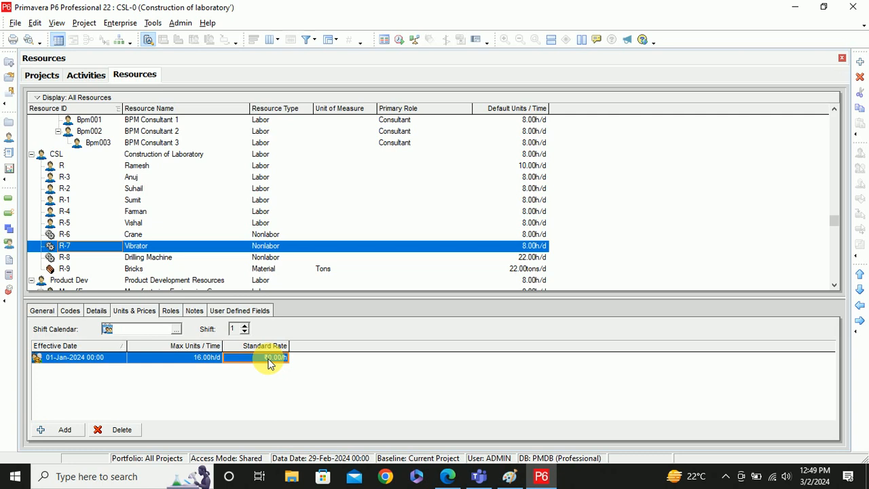
{"action": "left_click", "coordinate": [269, 363]}
{"action": "type", "text": "100"}
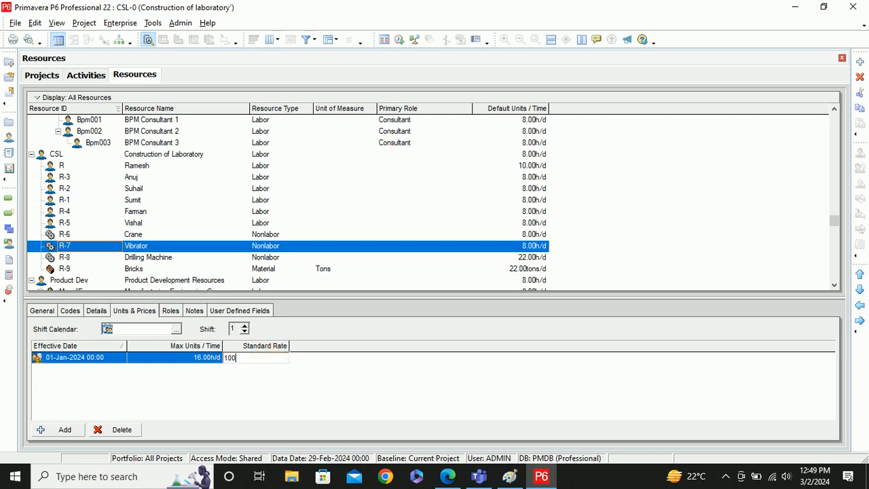
{"action": "key", "text": "Return"}
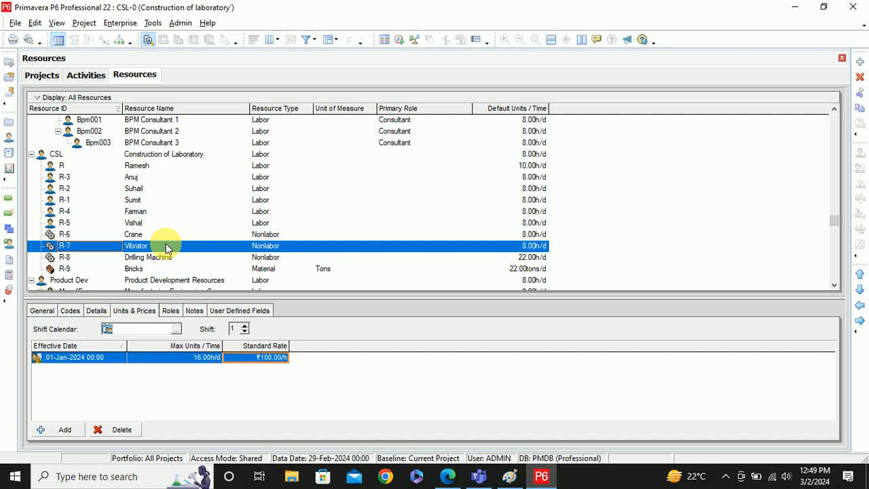
- Review the Vibrator's roles and prices, then its Details: Nonlabor, Trades - 5 Day Workweek calendar
{"action": "left_click", "coordinate": [171, 311]}
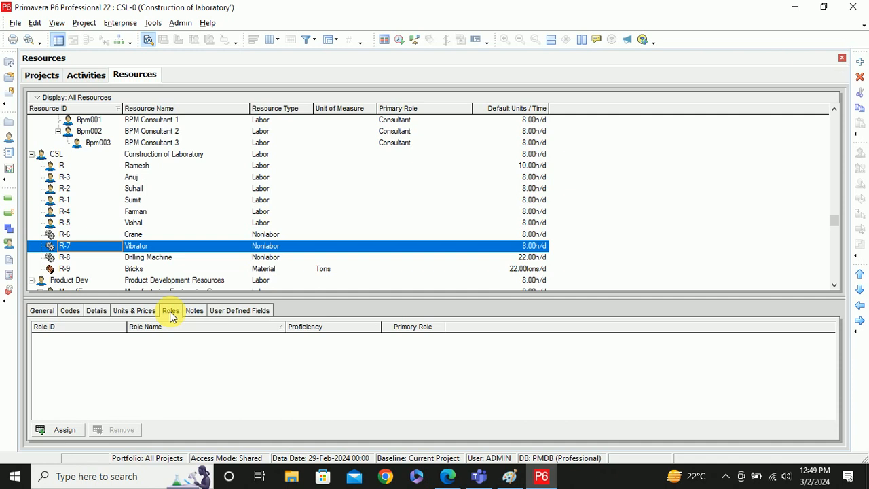
{"action": "left_click", "coordinate": [122, 312]}
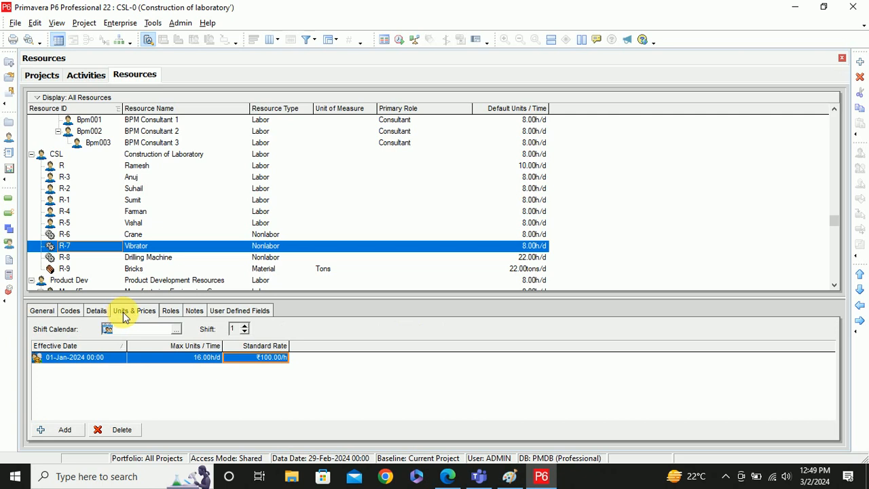
{"action": "left_click", "coordinate": [96, 312]}
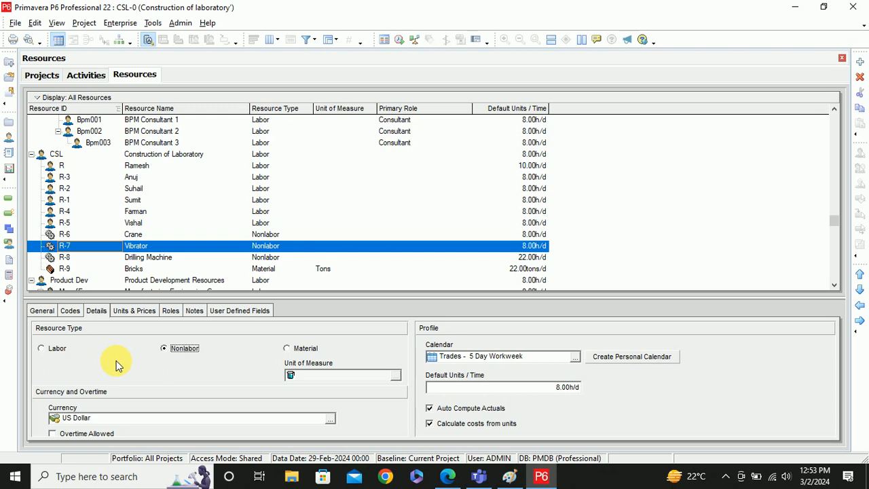
- Open the enterprise Resource Codes definitions and switch to the Department code type
{"action": "left_click", "coordinate": [69, 311]}
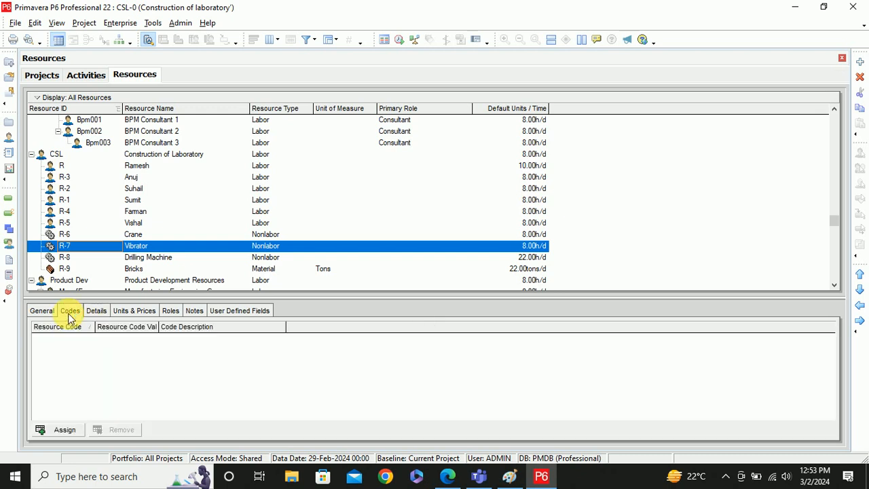
{"action": "left_click", "coordinate": [120, 24]}
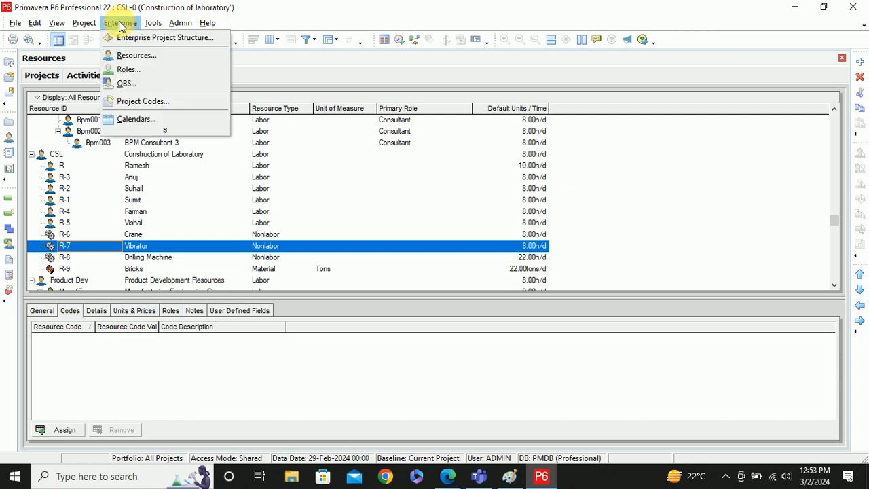
{"action": "left_click", "coordinate": [163, 132]}
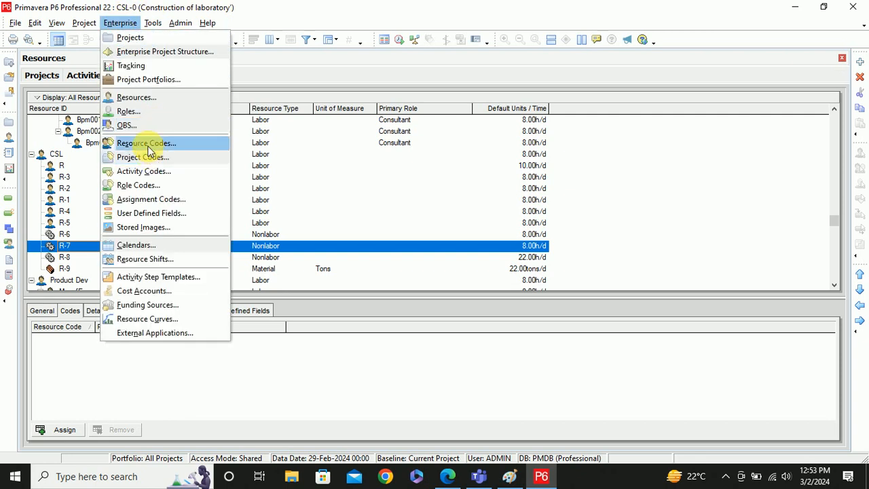
{"action": "left_click", "coordinate": [146, 143]}
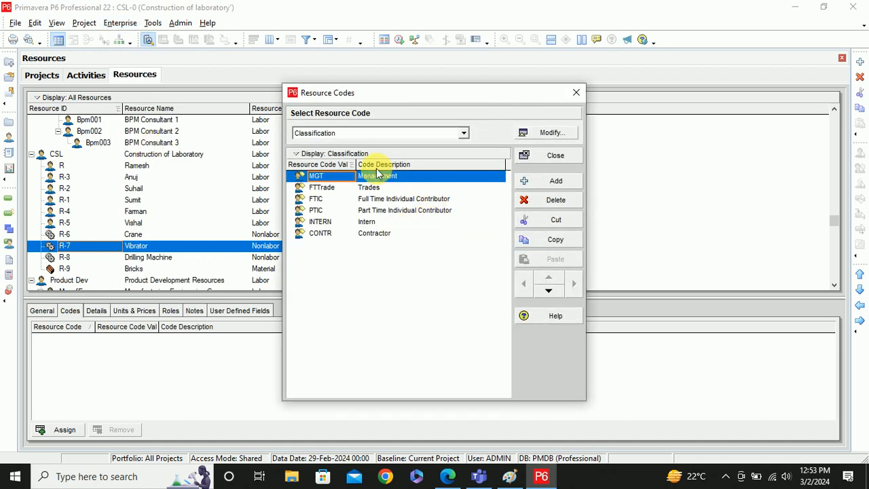
{"action": "left_click", "coordinate": [464, 133]}
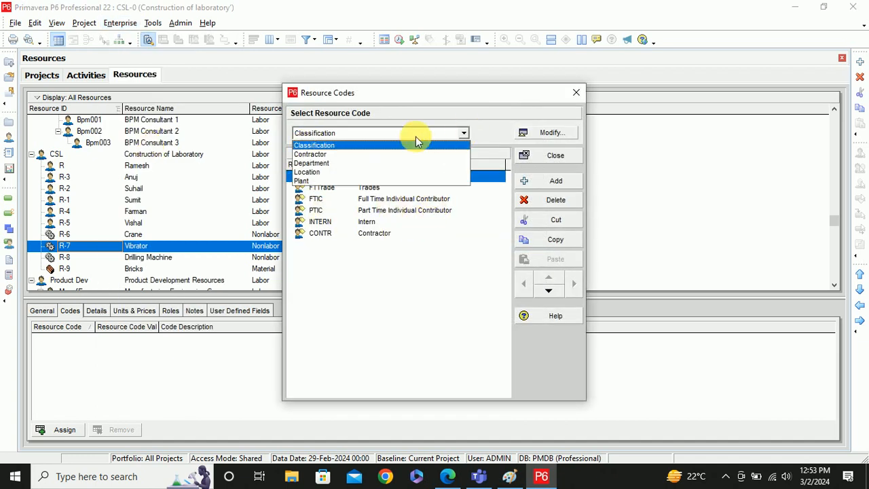
{"action": "left_click", "coordinate": [323, 164]}
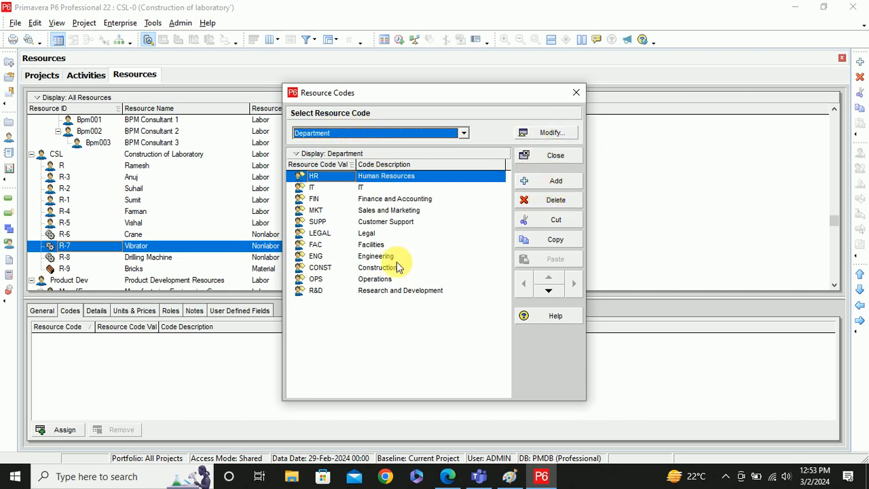
- Add Department code value SF with description Safety, then close the dialog
{"action": "left_click", "coordinate": [555, 182]}
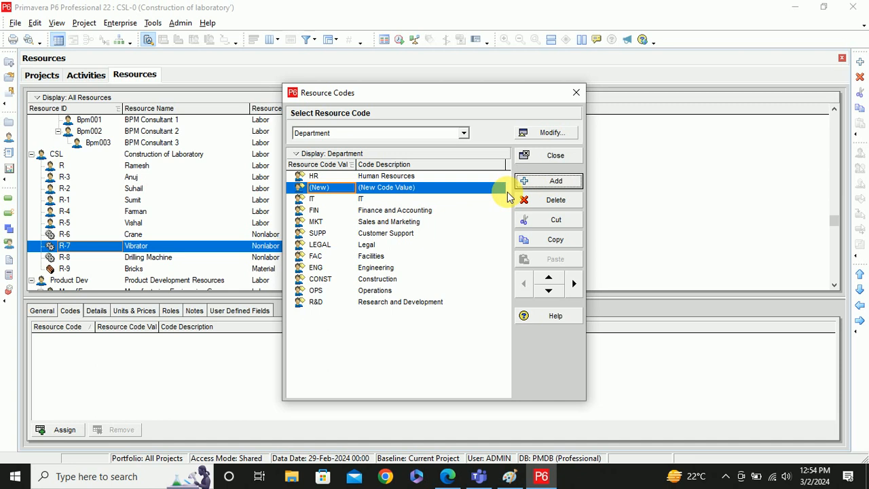
{"action": "left_click", "coordinate": [329, 187]}
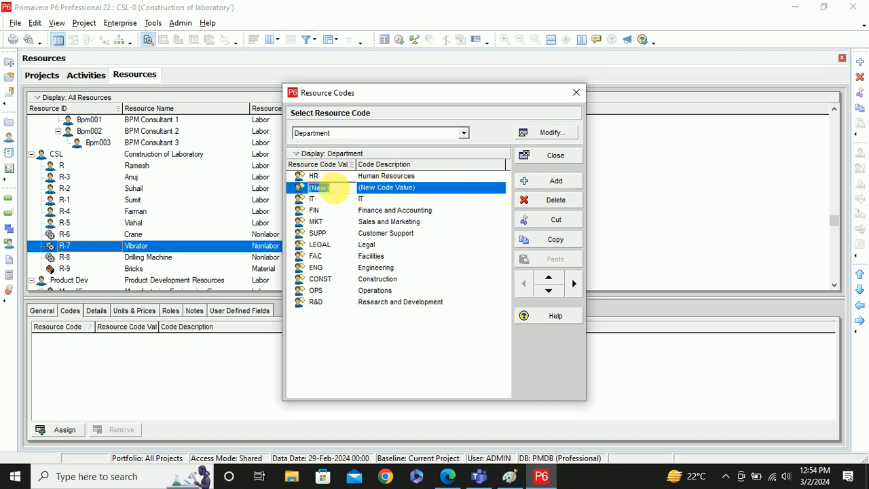
{"action": "type", "text": "SF"}
{"action": "left_click", "coordinate": [459, 189]}
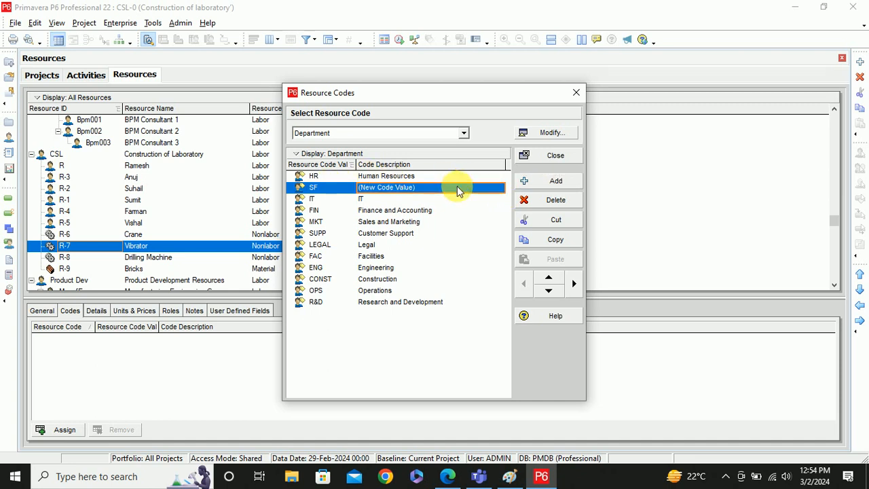
{"action": "type", "text": "Safety"}
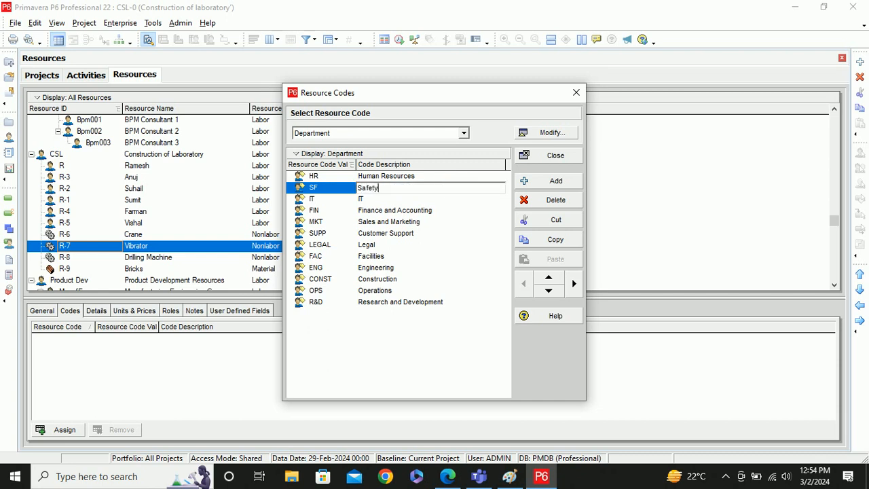
{"action": "left_click", "coordinate": [466, 348]}
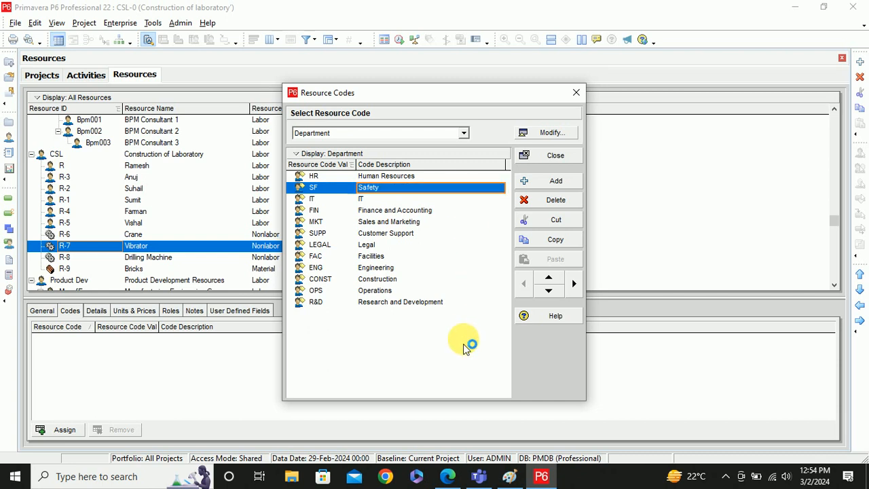
{"action": "left_click", "coordinate": [576, 92]}
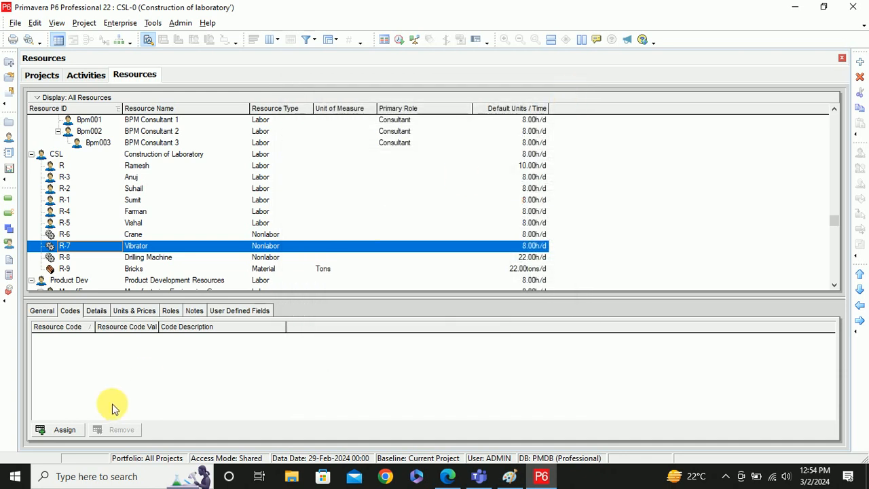
- Assign Department code SF (Safety) to Vibrator (R-7) from its Codes tab
{"action": "left_click", "coordinate": [66, 430]}
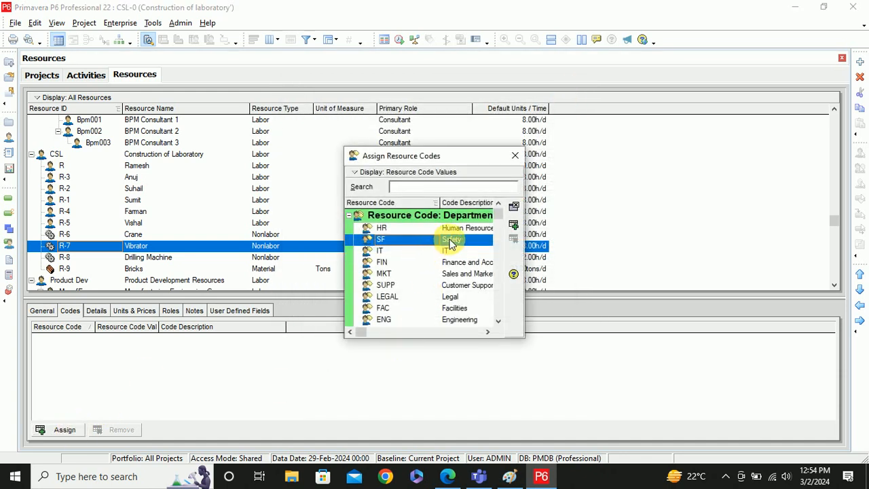
{"action": "double_click", "coordinate": [450, 242]}
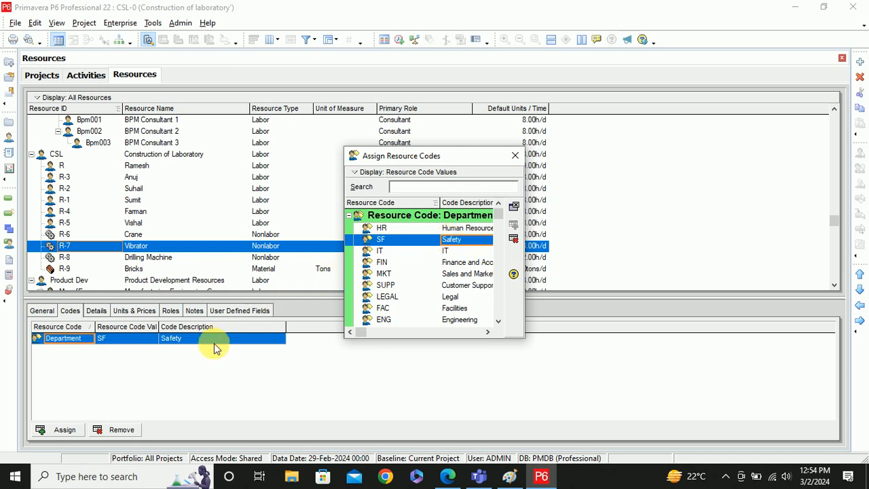
{"action": "left_click", "coordinate": [514, 158]}
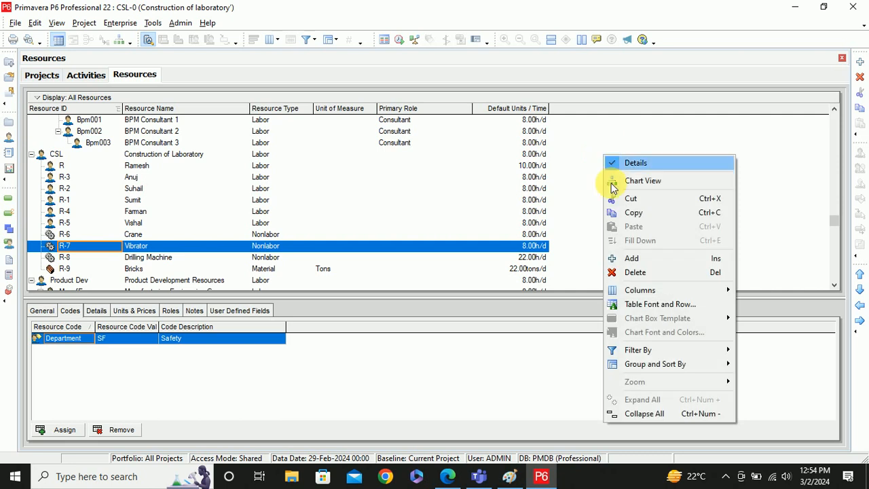
- Browse the Group By field list in the grouping settings, then close them unchanged
{"action": "mouse_move", "coordinate": [692, 368]}
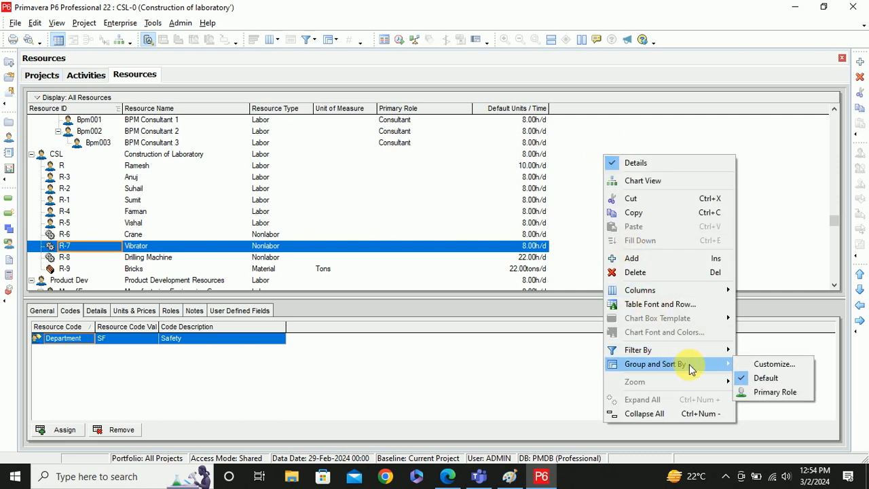
{"action": "left_click", "coordinate": [770, 365]}
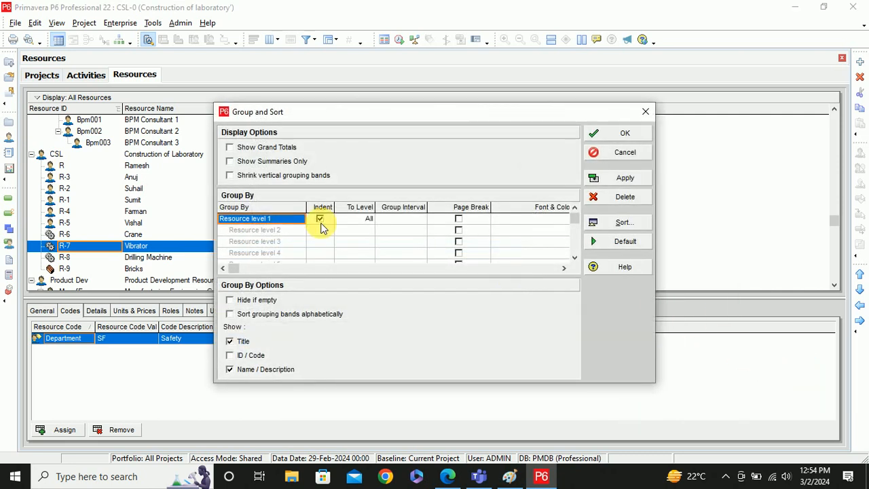
{"action": "left_click", "coordinate": [295, 219]}
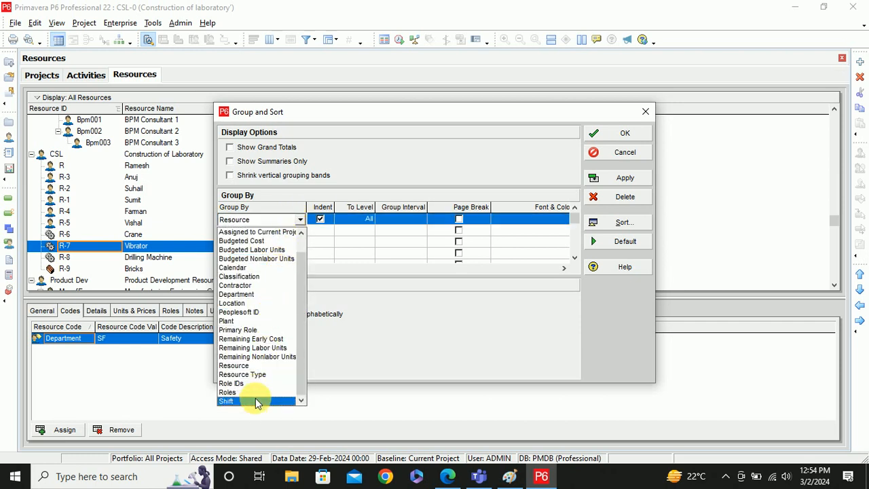
{"action": "scroll", "coordinate": [256, 398], "scroll_direction": "up", "scroll_amount": 2}
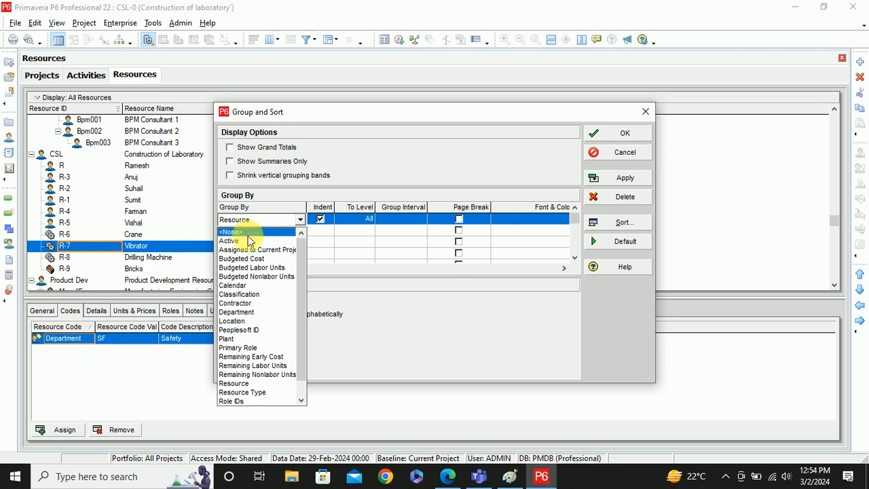
{"action": "scroll", "coordinate": [263, 290], "scroll_direction": "down", "scroll_amount": 2}
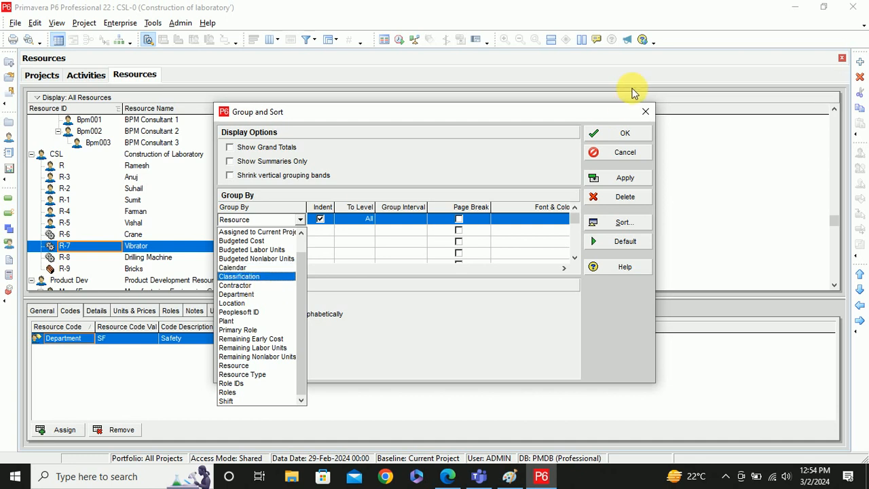
{"action": "left_click", "coordinate": [644, 114]}
{"action": "left_click", "coordinate": [643, 114]}
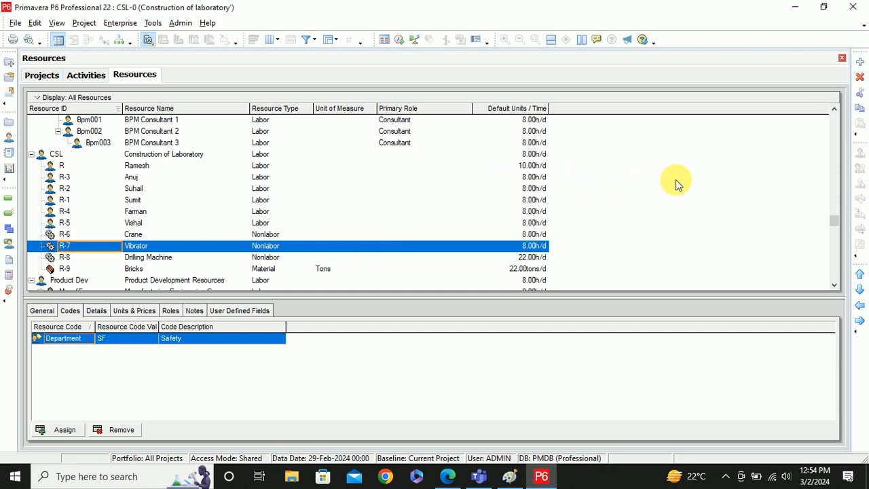
- Group the resources by Department and apply, with Vibrator under SF Safety and staff under IT
{"action": "right_click", "coordinate": [595, 185]}
{"action": "mouse_move", "coordinate": [679, 394]}
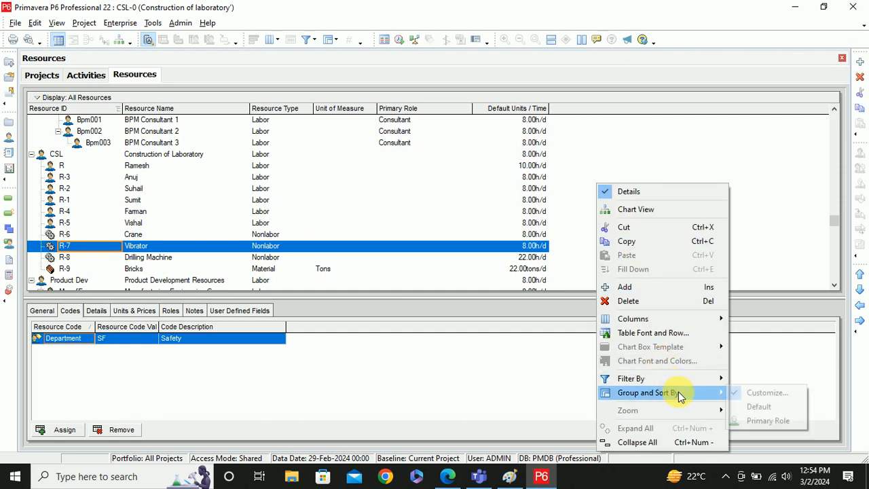
{"action": "left_click", "coordinate": [768, 394]}
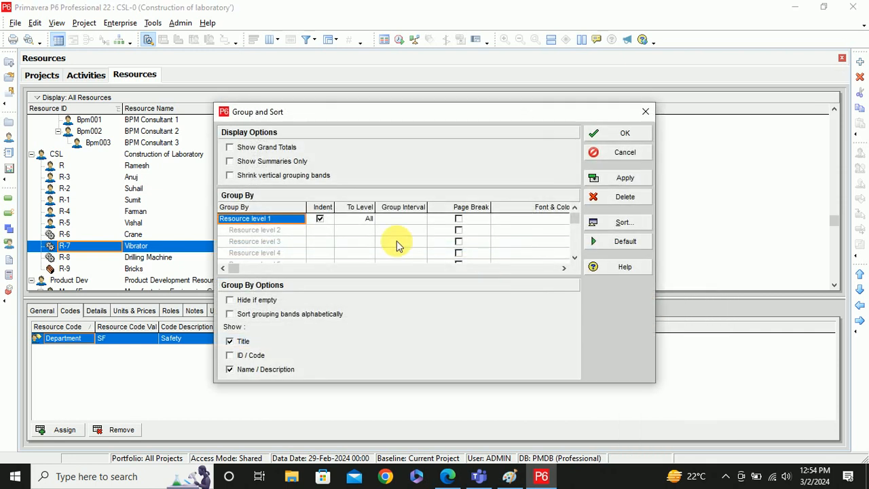
{"action": "left_click", "coordinate": [300, 221]}
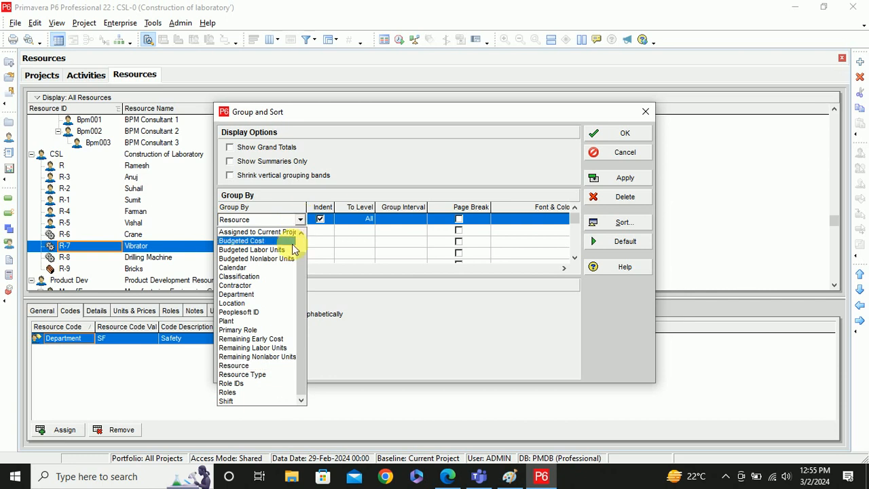
{"action": "scroll", "coordinate": [276, 350], "scroll_direction": "up", "scroll_amount": 2}
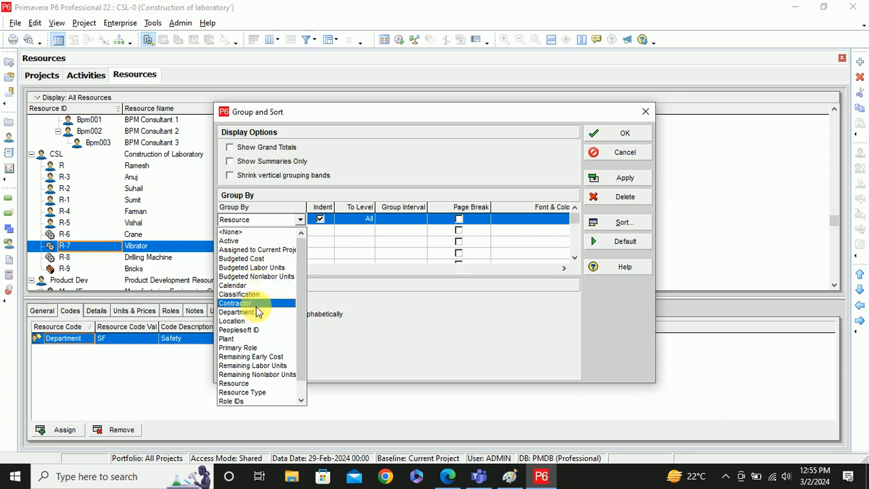
{"action": "scroll", "coordinate": [261, 370], "scroll_direction": "down", "scroll_amount": 2}
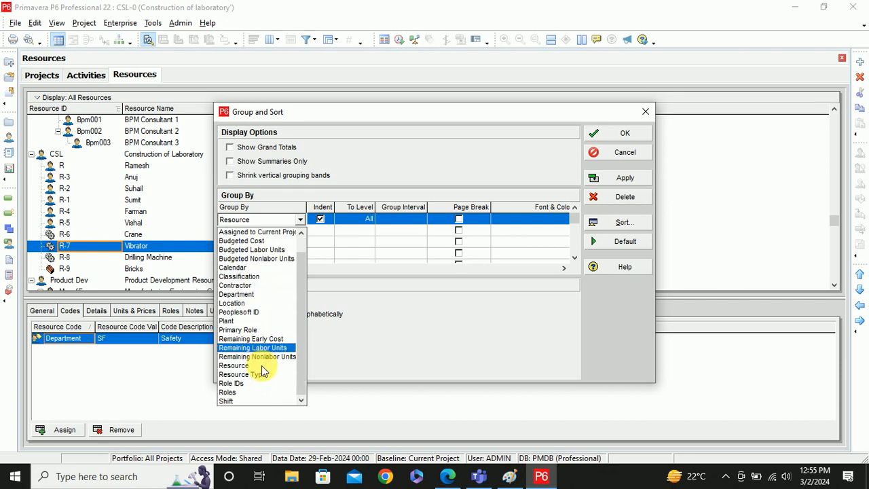
{"action": "left_click", "coordinate": [246, 295]}
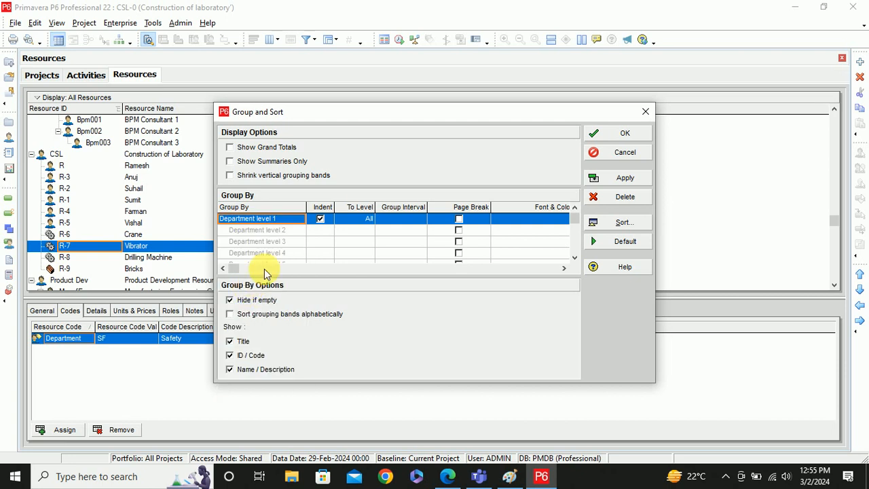
{"action": "left_click", "coordinate": [613, 182]}
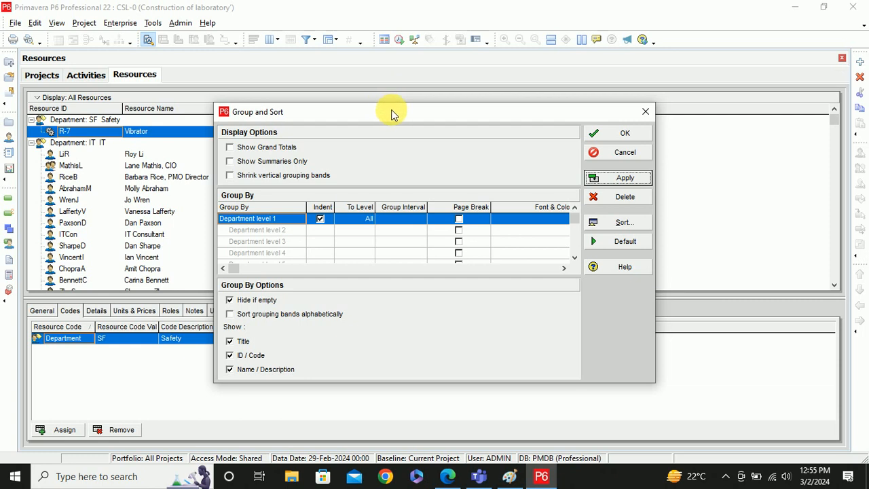
{"action": "left_click_drag", "start_coordinate": [390, 113], "coordinate": [497, 127]}
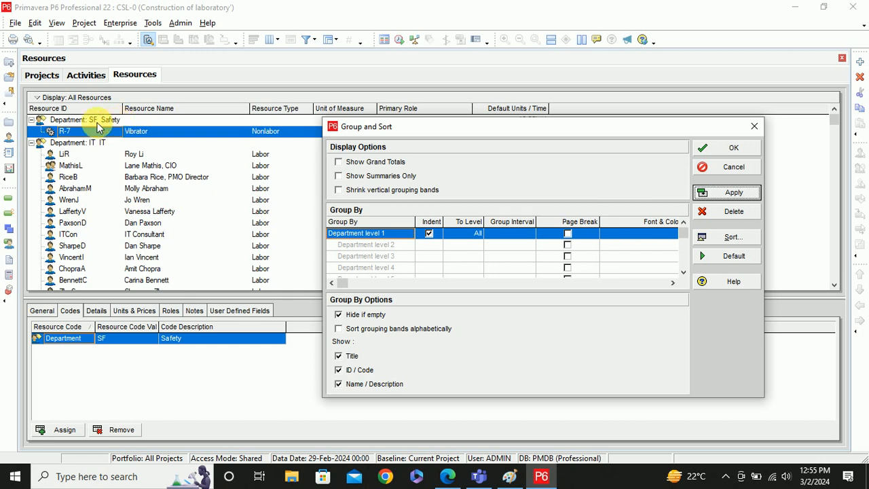
{"action": "left_click", "coordinate": [33, 146]}
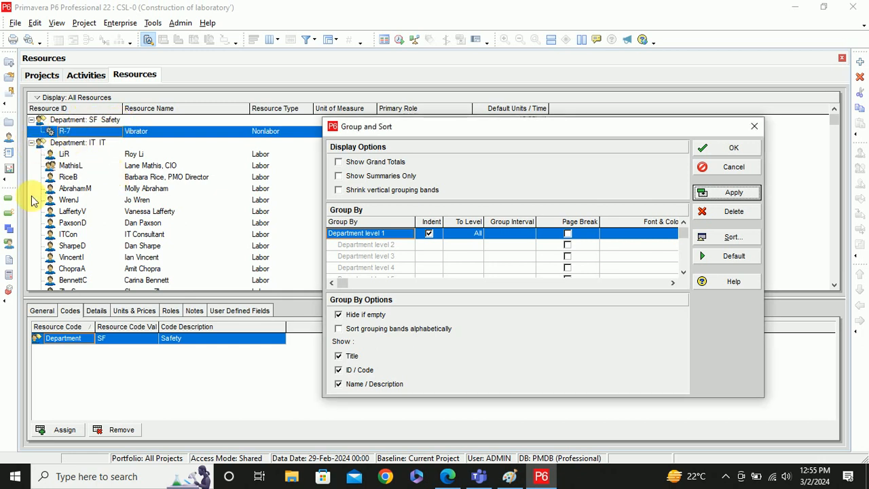
{"action": "left_click", "coordinate": [754, 126]}
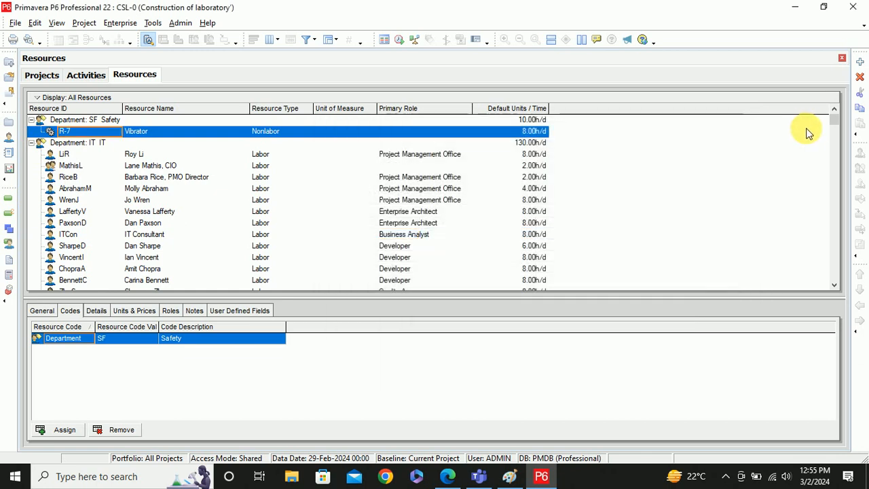
- In the grouping settings, try Assigned to Current Project as the Group By field
{"action": "left_click_drag", "start_coordinate": [835, 120], "coordinate": [842, 255]}
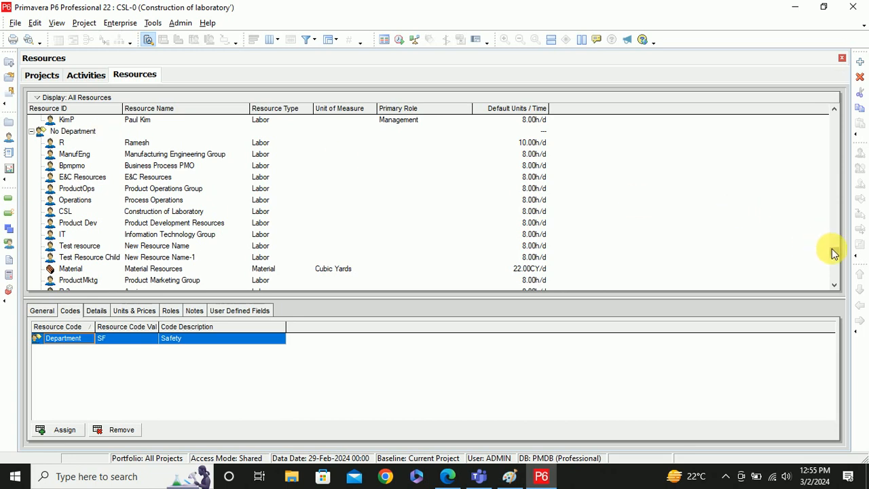
{"action": "left_click_drag", "start_coordinate": [831, 250], "coordinate": [828, 108]}
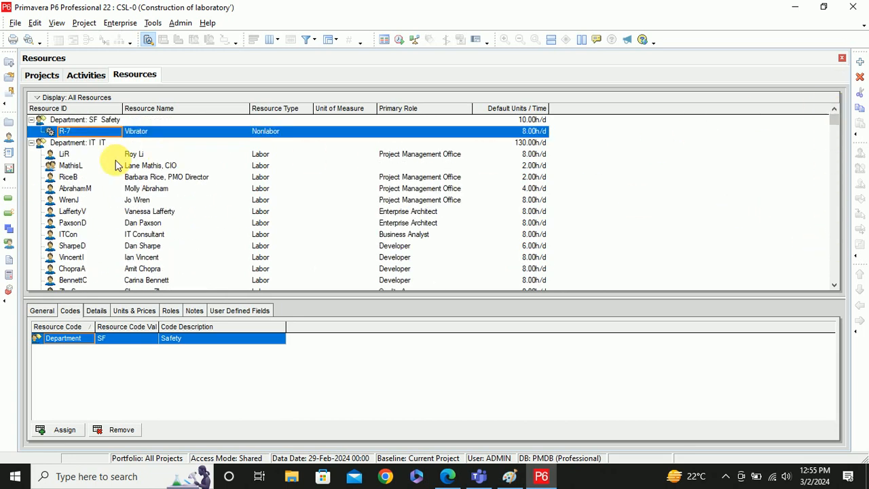
{"action": "right_click", "coordinate": [653, 144]}
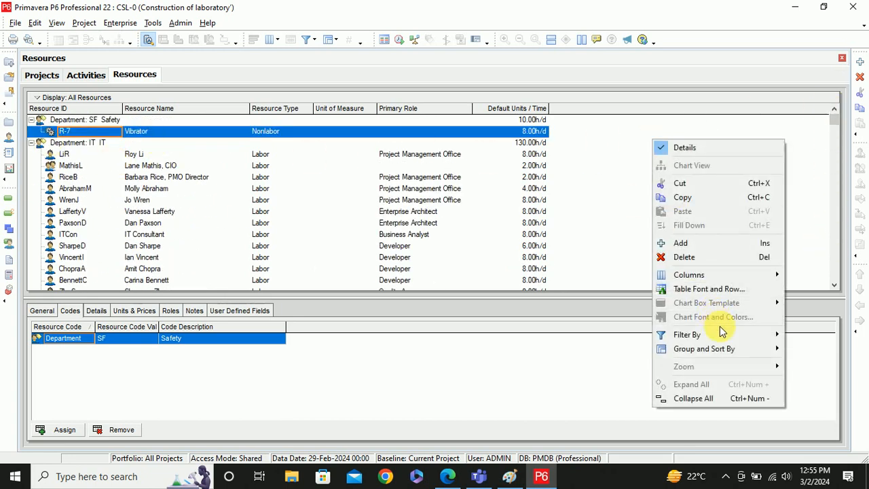
{"action": "mouse_move", "coordinate": [730, 354]}
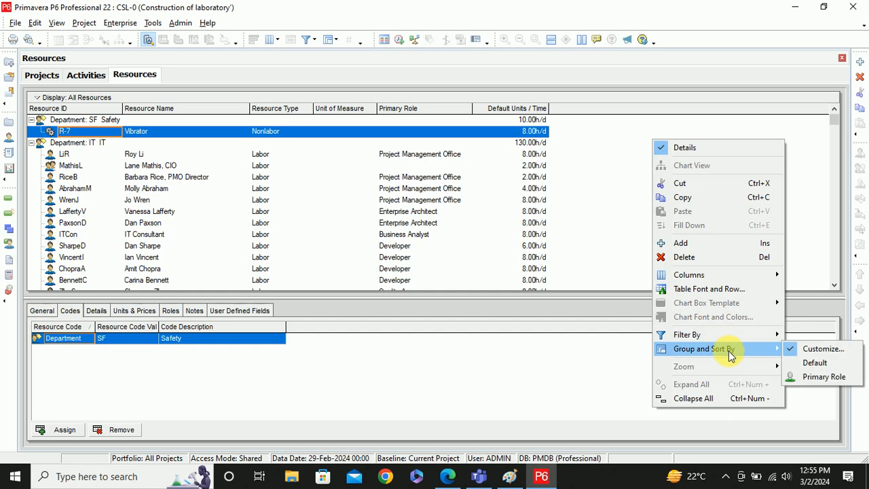
{"action": "left_click", "coordinate": [808, 356]}
{"action": "left_click", "coordinate": [301, 221]}
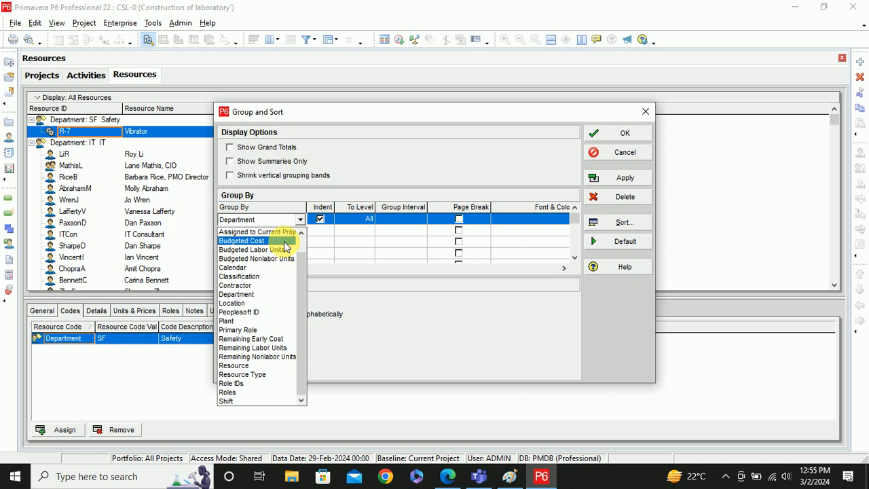
{"action": "scroll", "coordinate": [284, 249], "scroll_direction": "up", "scroll_amount": 1}
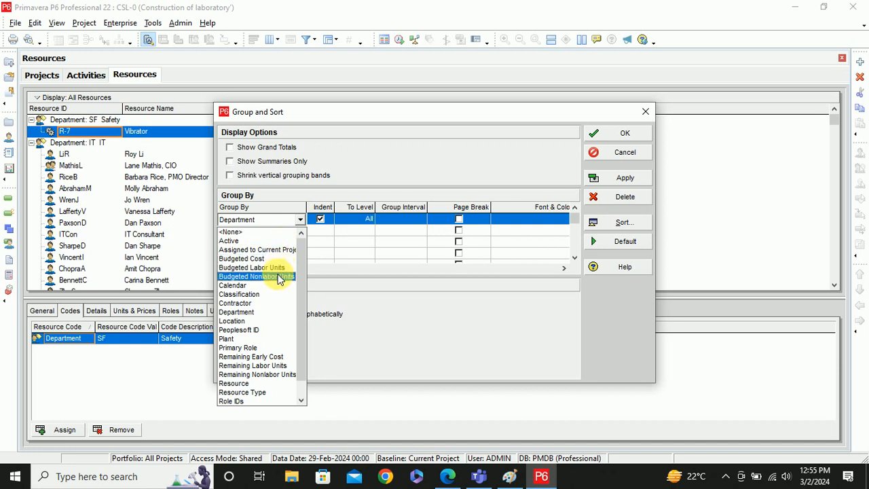
{"action": "scroll", "coordinate": [278, 252], "scroll_direction": "down", "scroll_amount": 1}
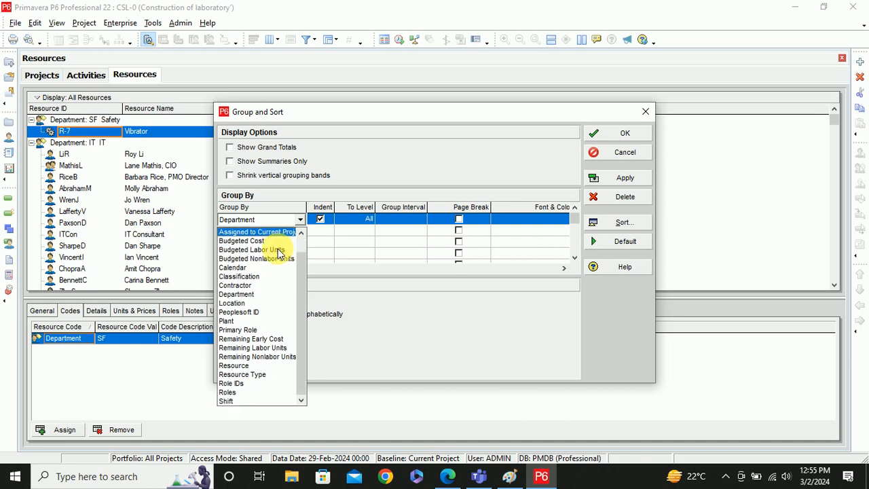
{"action": "scroll", "coordinate": [278, 253], "scroll_direction": "up", "scroll_amount": 1}
{"action": "left_click", "coordinate": [278, 250]}
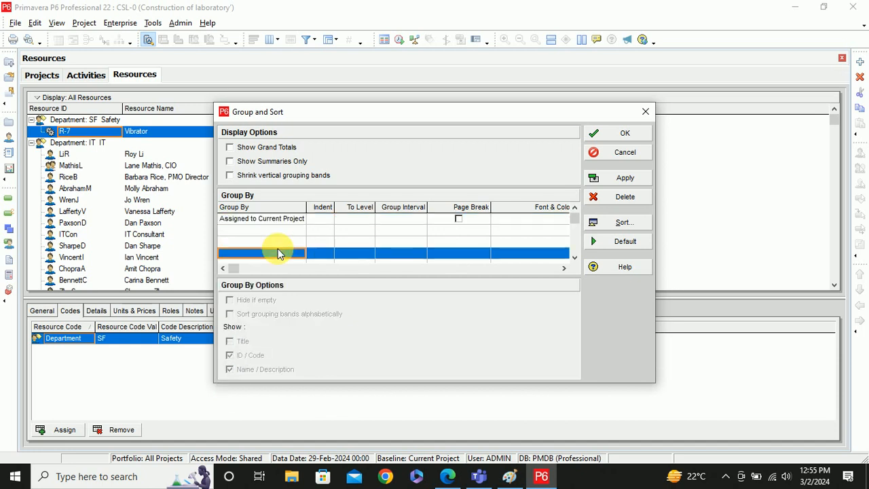
- Restore the Default resource-level grouping, apply it and confirm with OK
{"action": "left_click", "coordinate": [624, 242]}
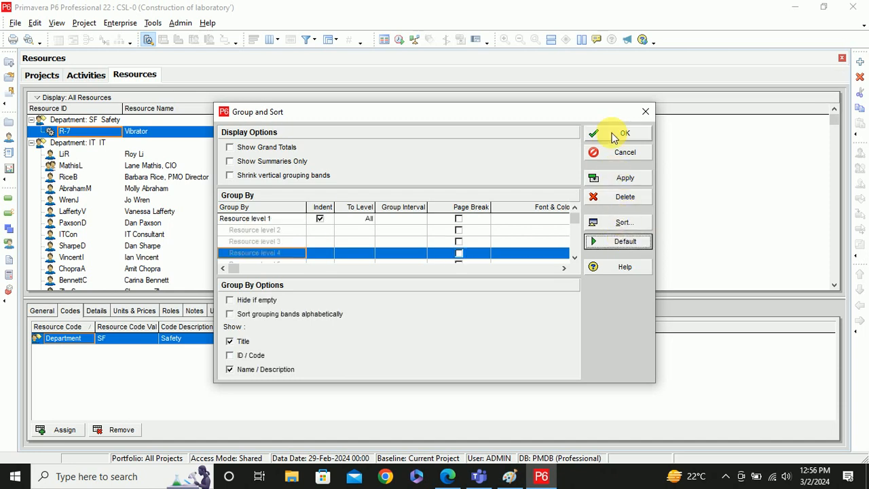
{"action": "left_click", "coordinate": [617, 178]}
{"action": "left_click", "coordinate": [624, 135]}
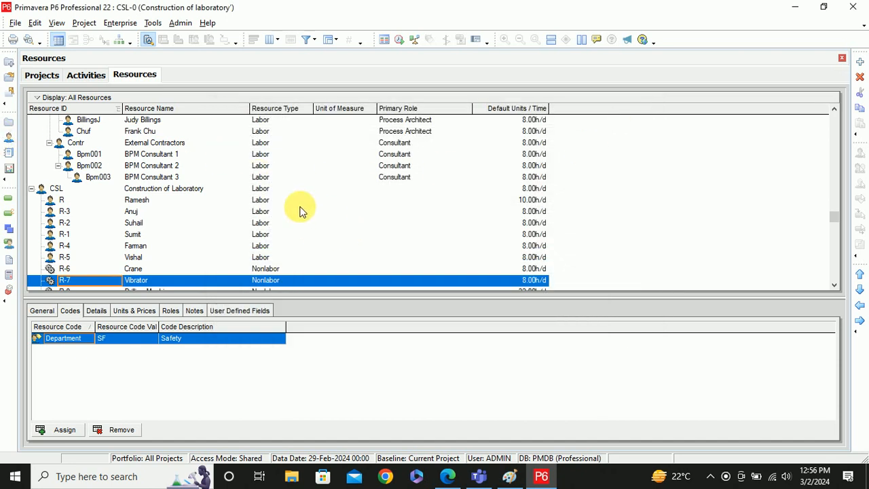
- Check R-7 Vibrator's Details tab, then show the CSL-0 Construction of laboratory activities and Gantt chart
{"action": "scroll", "coordinate": [300, 211], "scroll_direction": "down", "scroll_amount": 1}
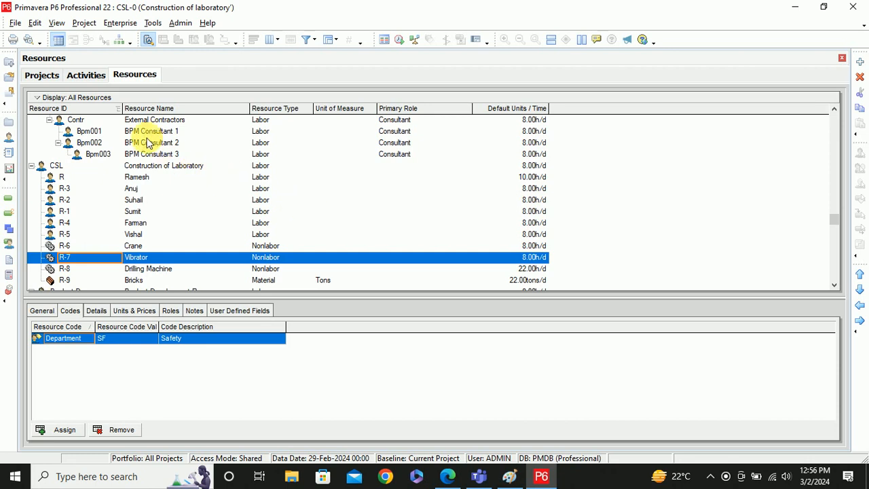
{"action": "left_click", "coordinate": [32, 77]}
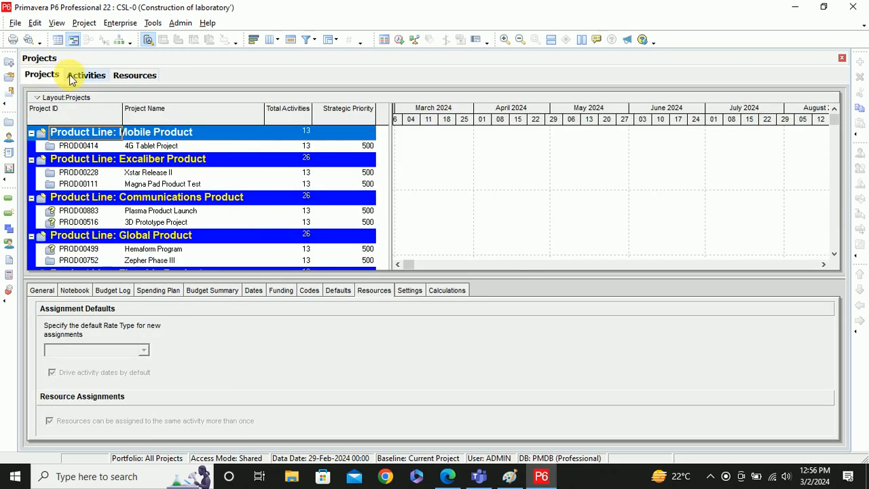
{"action": "left_click", "coordinate": [72, 78]}
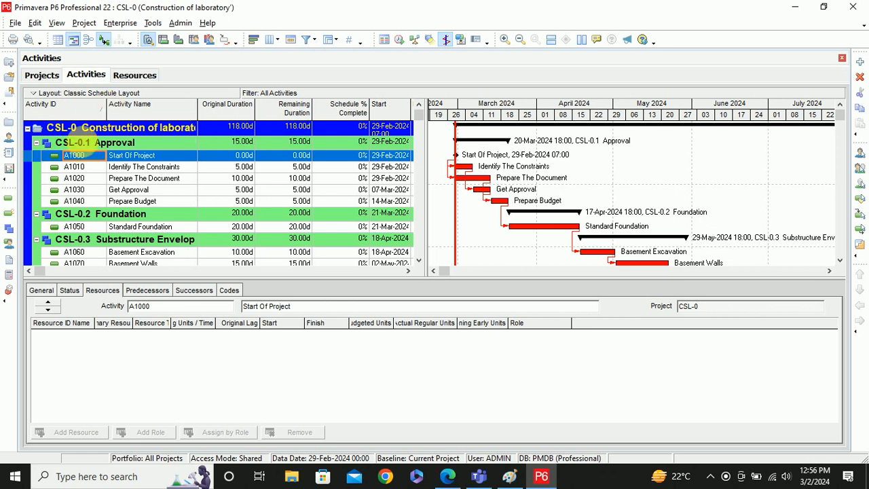
{"action": "left_click", "coordinate": [136, 77]}
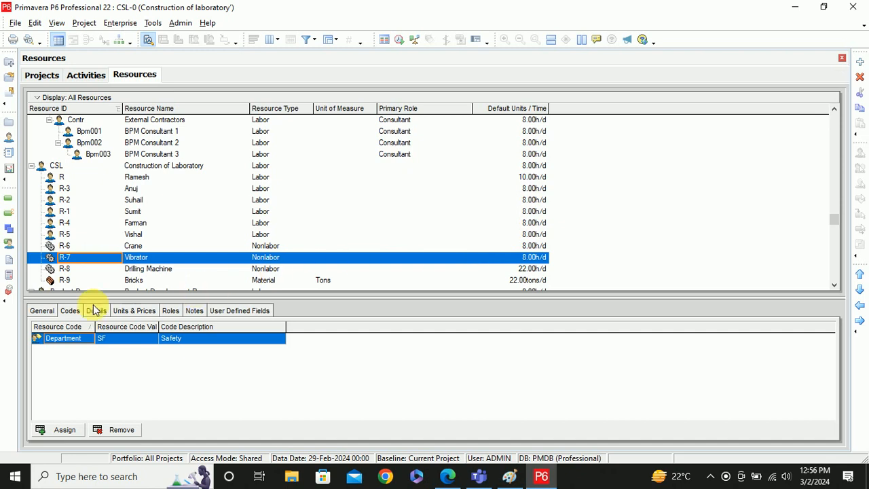
{"action": "scroll", "coordinate": [190, 265], "scroll_direction": "down", "scroll_amount": 2}
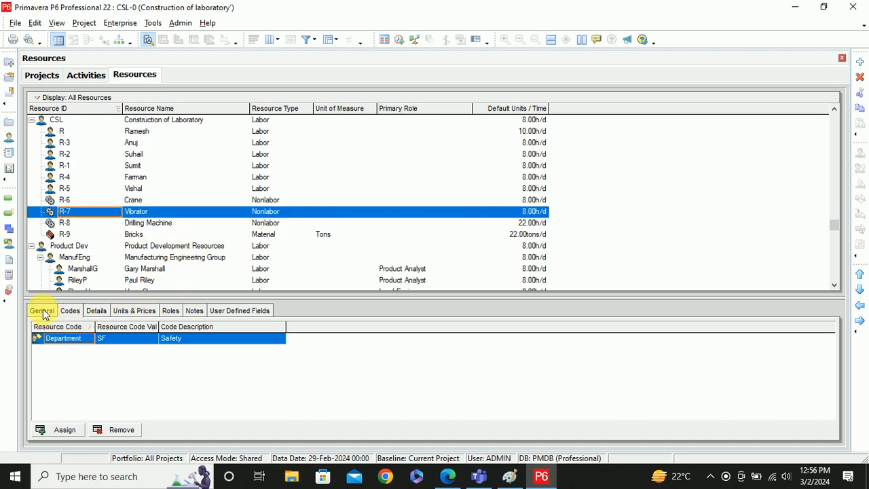
{"action": "left_click", "coordinate": [95, 312]}
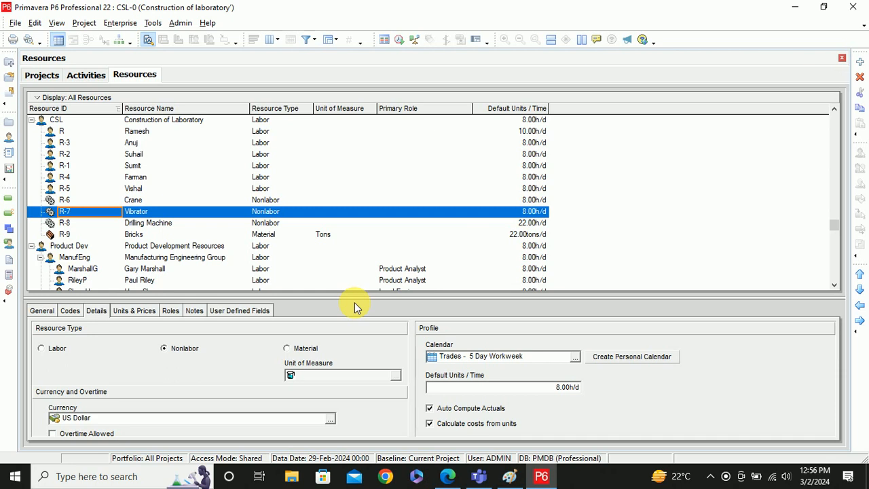
{"action": "left_click", "coordinate": [85, 75]}
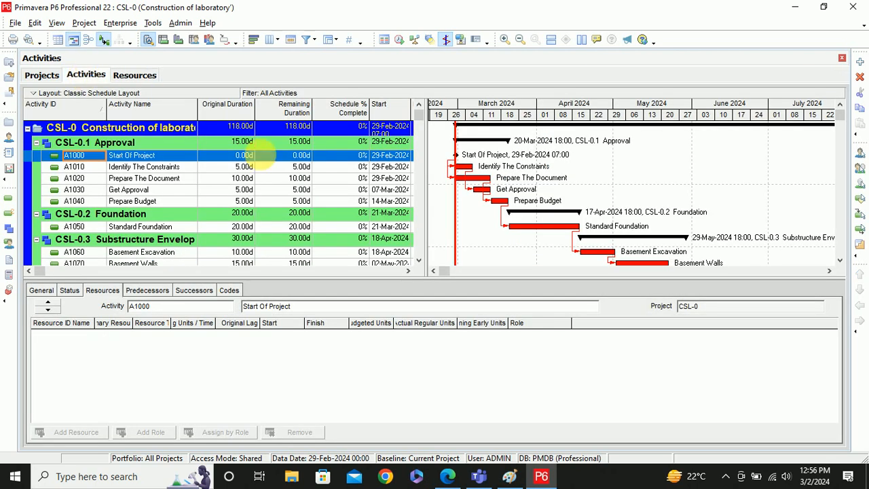
- Select A1010 Identify The Constraints and keep its detail tabs in Customize Activity Details
{"action": "left_click", "coordinate": [155, 168]}
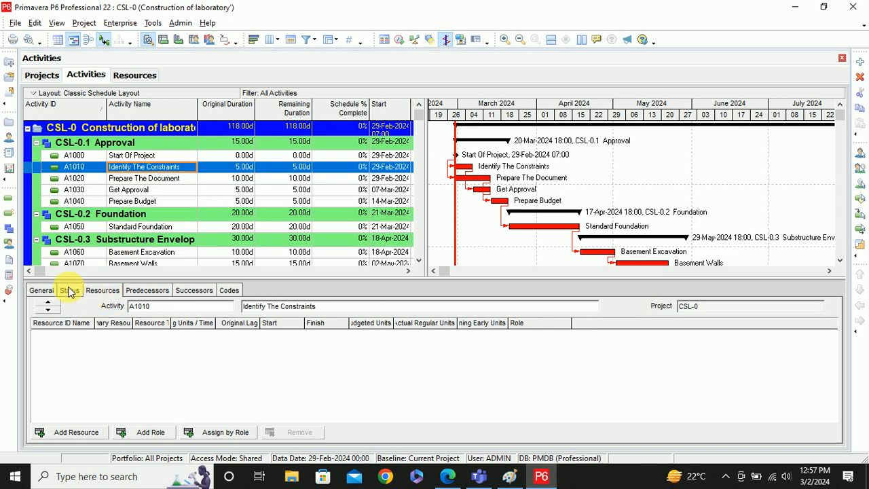
{"action": "right_click", "coordinate": [231, 292]}
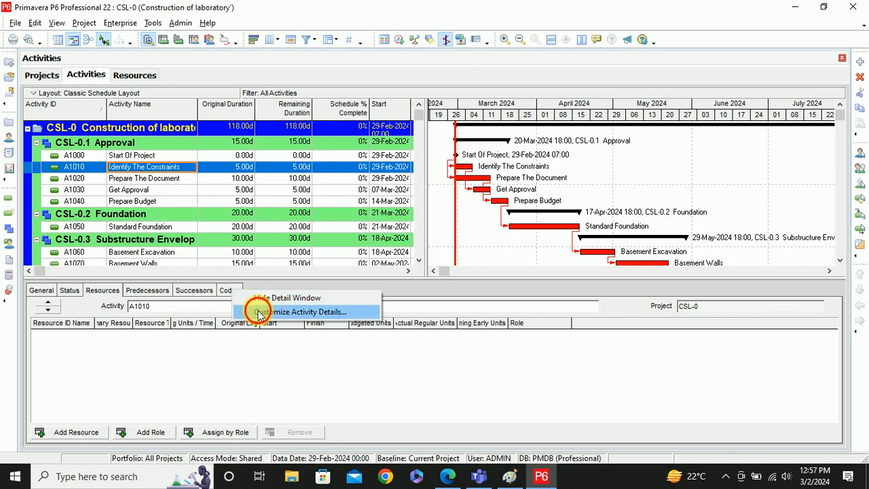
{"action": "left_click", "coordinate": [257, 313]}
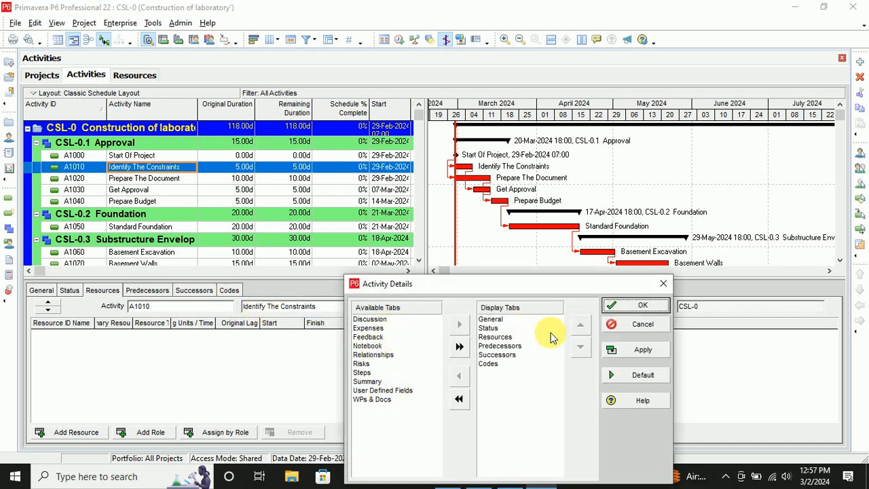
{"action": "left_click", "coordinate": [632, 310]}
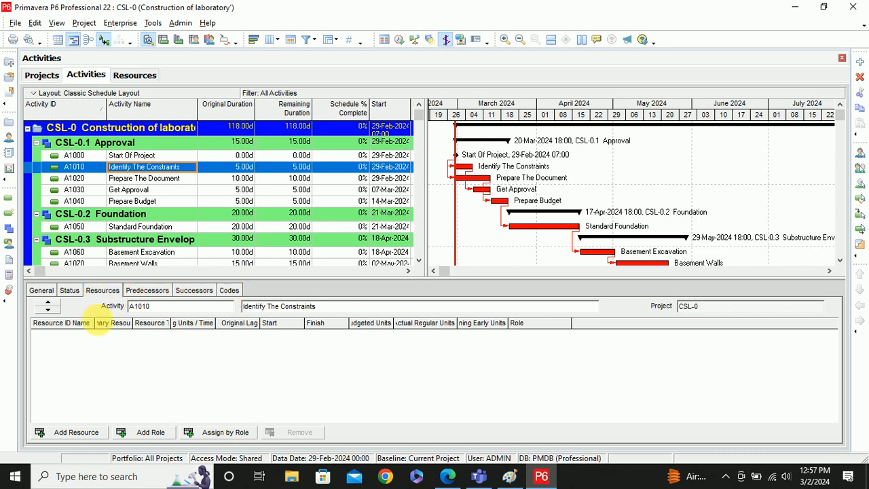
- Assign the Project Engineer role to A1010 instead of a resource
{"action": "left_click", "coordinate": [78, 436]}
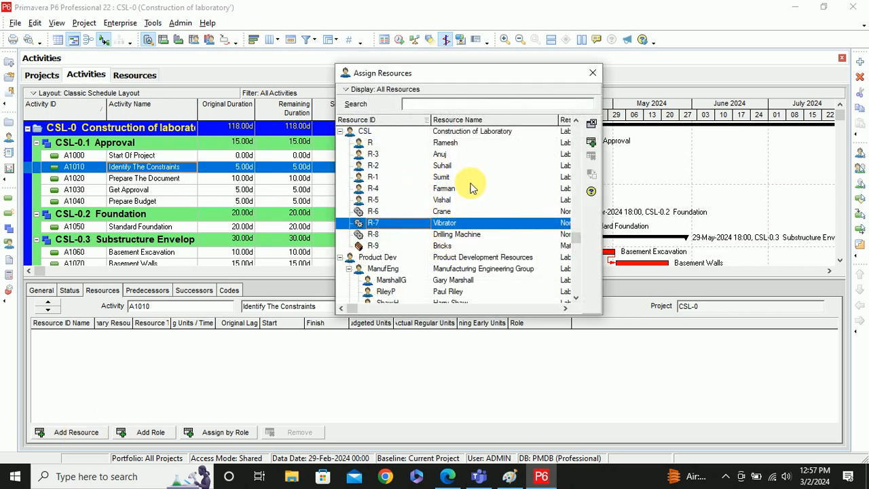
{"action": "left_click", "coordinate": [592, 72]}
{"action": "left_click", "coordinate": [140, 433]}
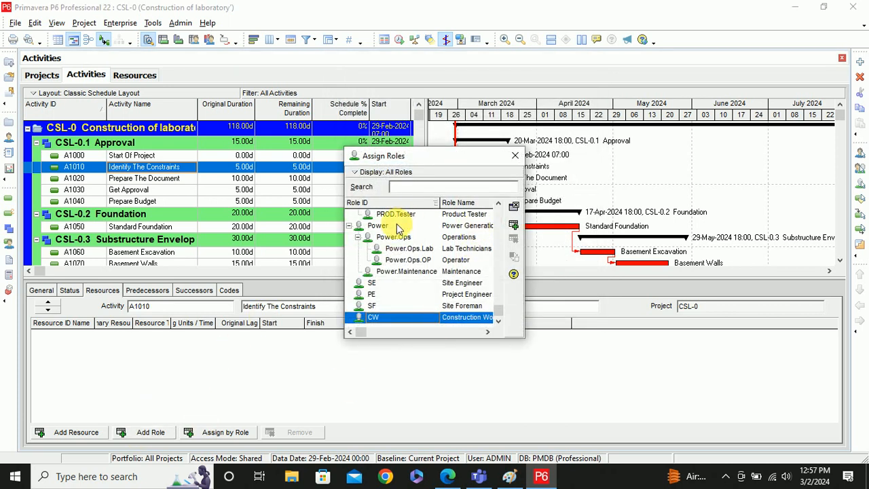
{"action": "left_click", "coordinate": [454, 297]}
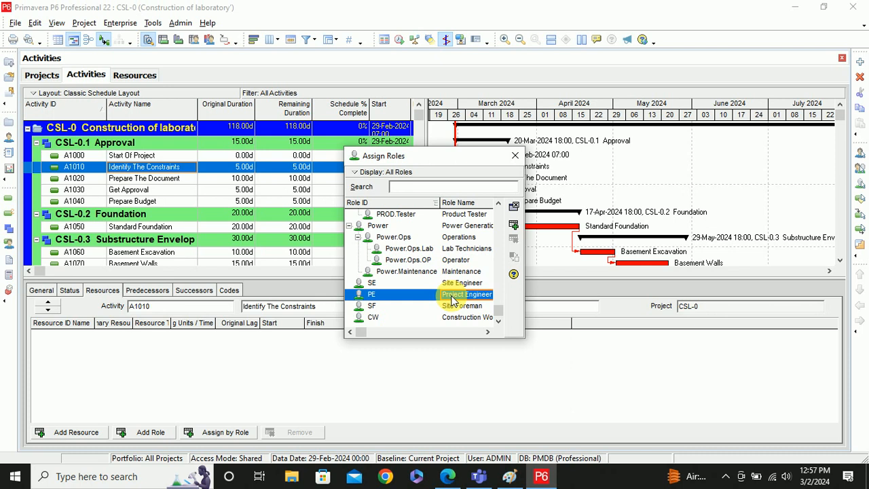
{"action": "double_click", "coordinate": [453, 297]}
{"action": "left_click", "coordinate": [215, 358]}
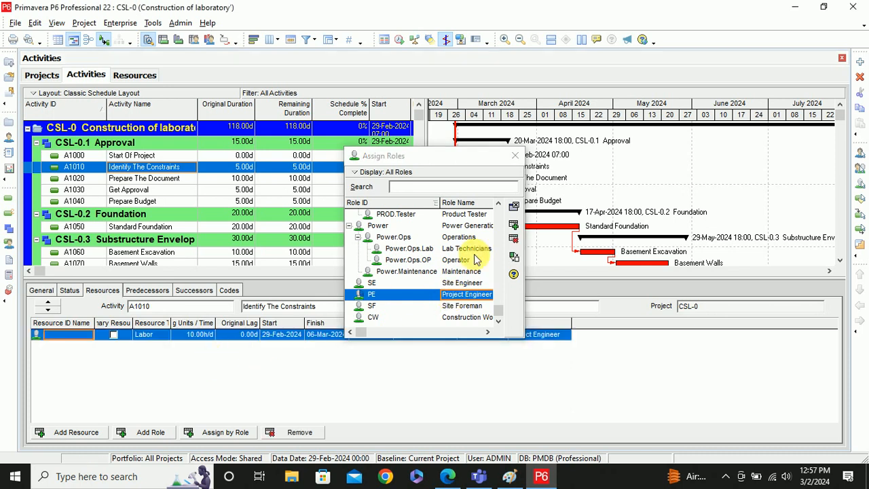
{"action": "left_click", "coordinate": [516, 155]}
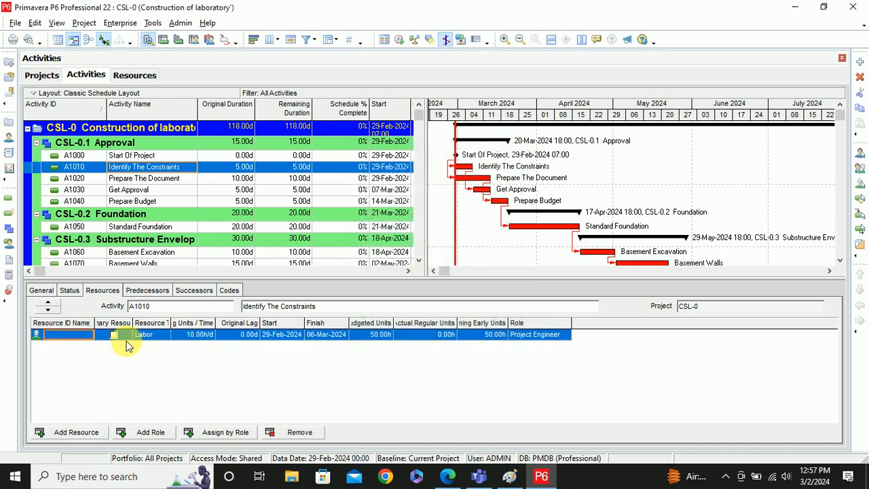
- Browse resources for the Project Engineer assignment, then close the picker without choosing one
{"action": "double_click", "coordinate": [78, 337]}
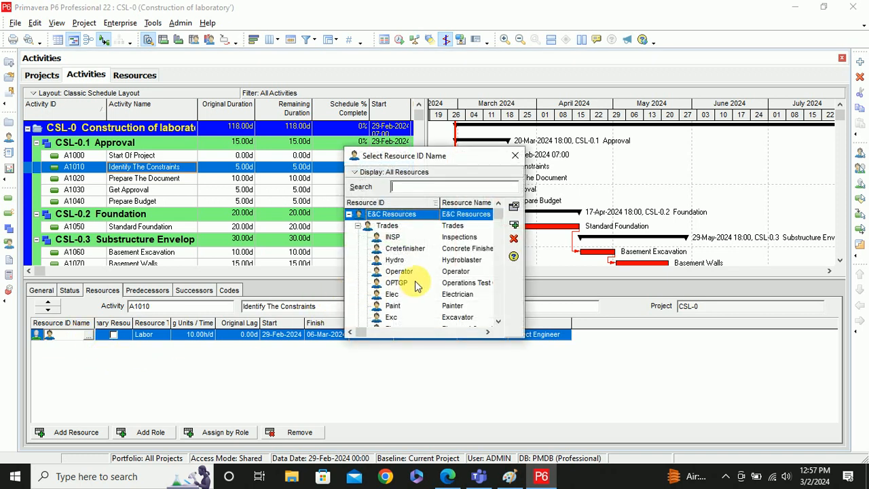
{"action": "scroll", "coordinate": [377, 289], "scroll_direction": "down", "scroll_amount": 2}
{"action": "scroll", "coordinate": [377, 288], "scroll_direction": "up", "scroll_amount": 2}
{"action": "left_click", "coordinate": [361, 217]}
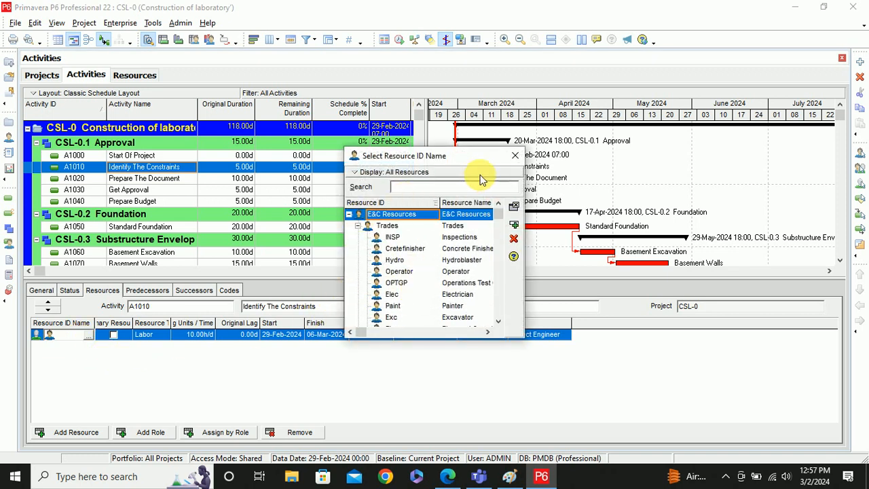
{"action": "left_click", "coordinate": [515, 155]}
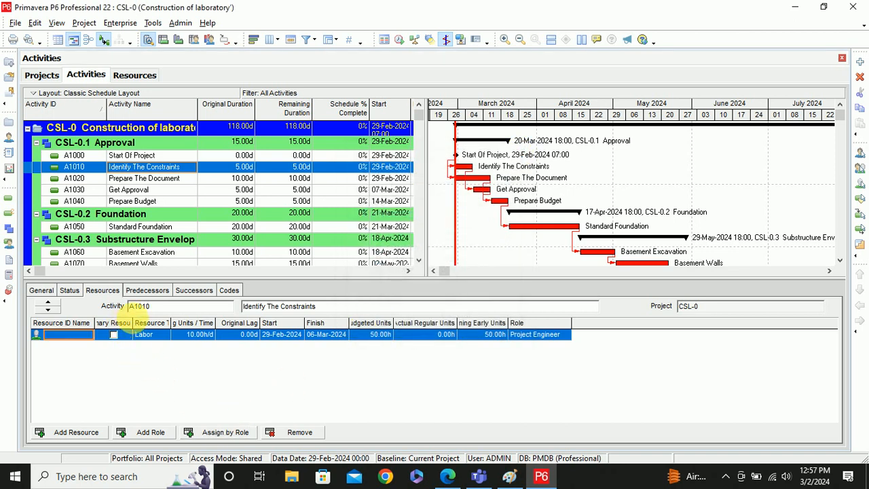
- Move Role to the first assignment column and add a Budgeted Cost column
{"action": "right_click", "coordinate": [547, 329]}
{"action": "left_click", "coordinate": [581, 336]}
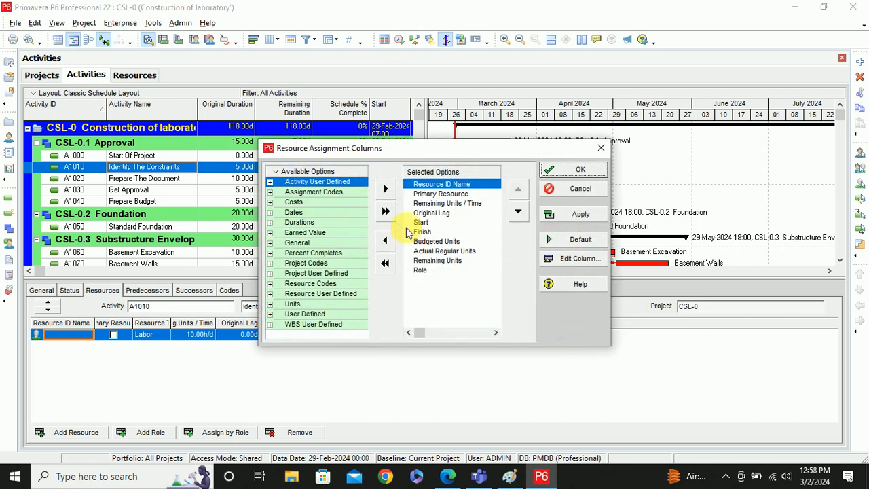
{"action": "left_click_drag", "start_coordinate": [422, 271], "coordinate": [425, 185]}
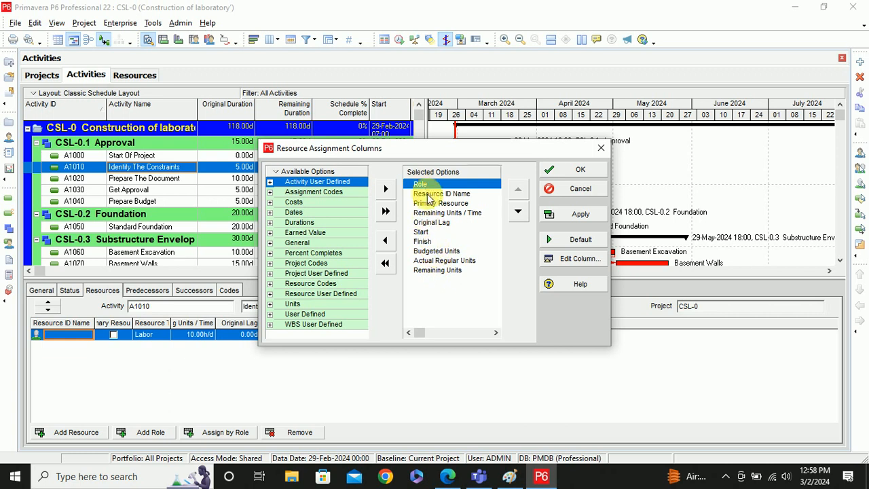
{"action": "left_click_drag", "start_coordinate": [442, 155], "coordinate": [565, 129]}
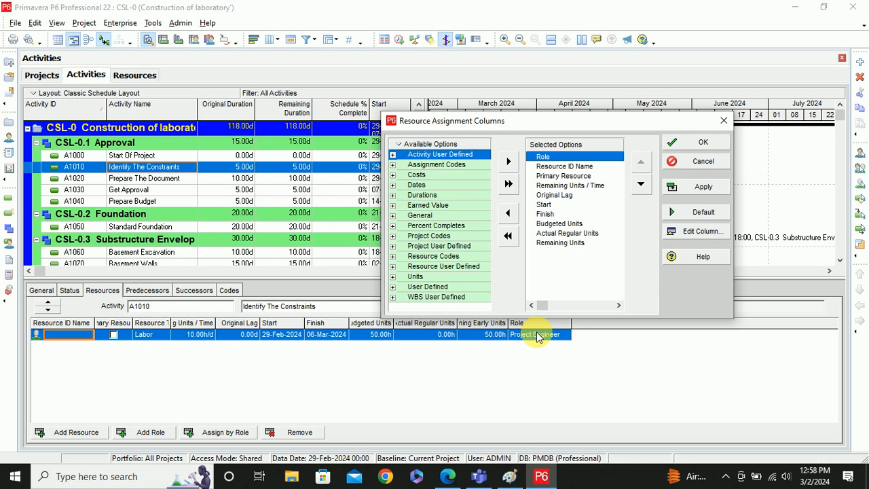
{"action": "left_click", "coordinate": [393, 175]}
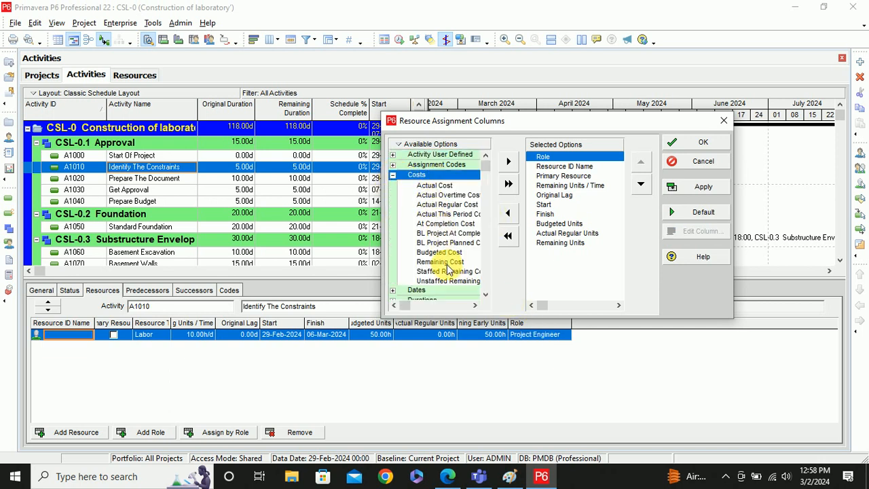
{"action": "left_click", "coordinate": [486, 295]}
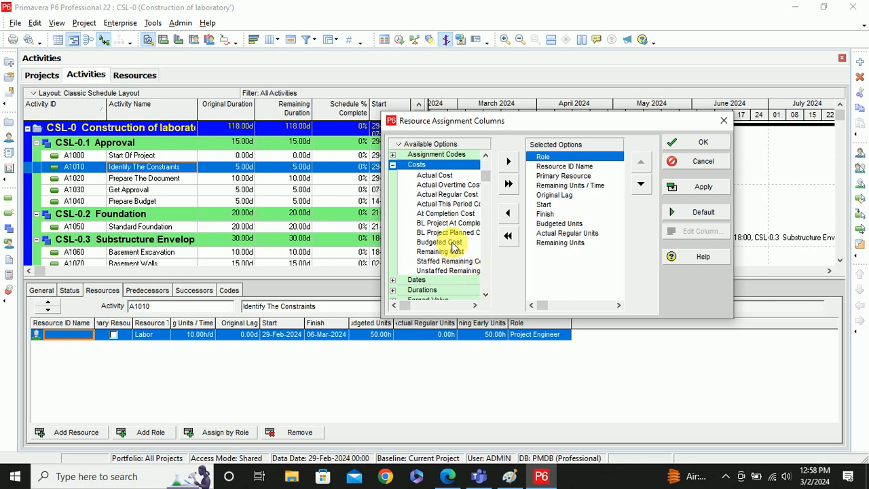
{"action": "left_click", "coordinate": [454, 243]}
{"action": "left_click", "coordinate": [508, 161]}
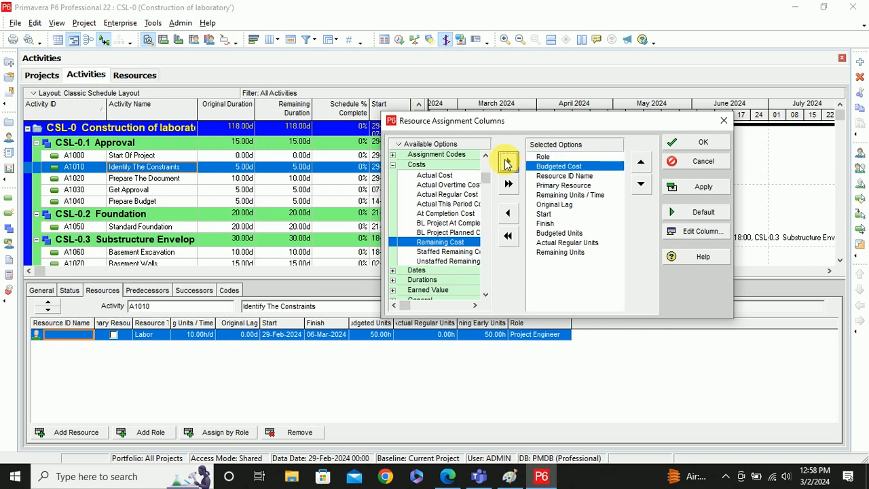
{"action": "left_click", "coordinate": [564, 234]}
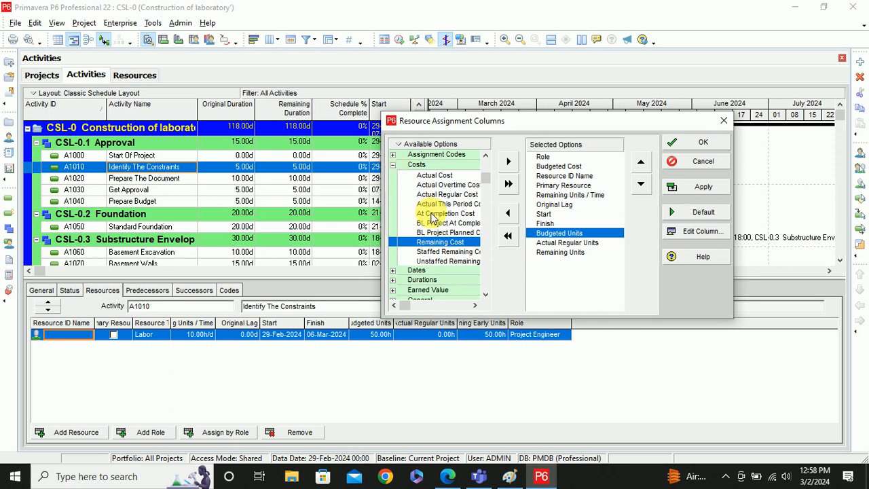
- Add the General Rate Source column after Budgeted Units and apply the column layout
{"action": "scroll", "coordinate": [432, 218], "scroll_direction": "down", "scroll_amount": 1}
{"action": "scroll", "coordinate": [431, 218], "scroll_direction": "down", "scroll_amount": 4}
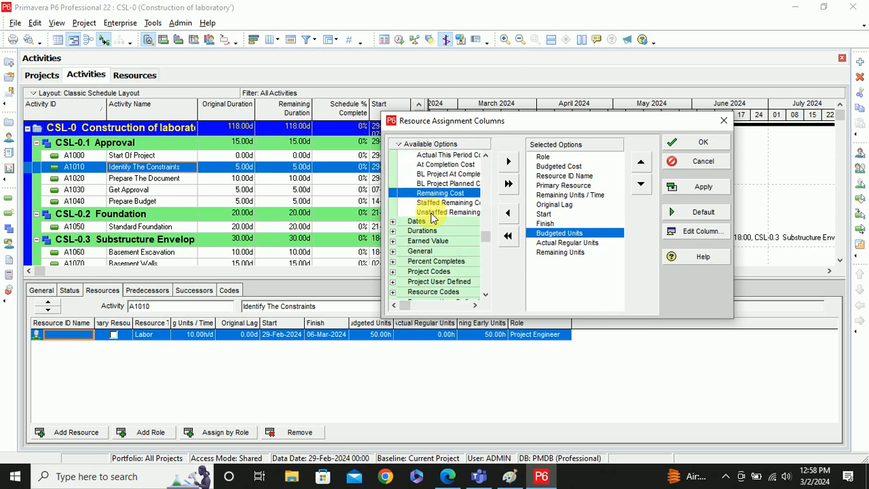
{"action": "scroll", "coordinate": [432, 217], "scroll_direction": "down", "scroll_amount": 2}
{"action": "scroll", "coordinate": [432, 217], "scroll_direction": "down", "scroll_amount": 1}
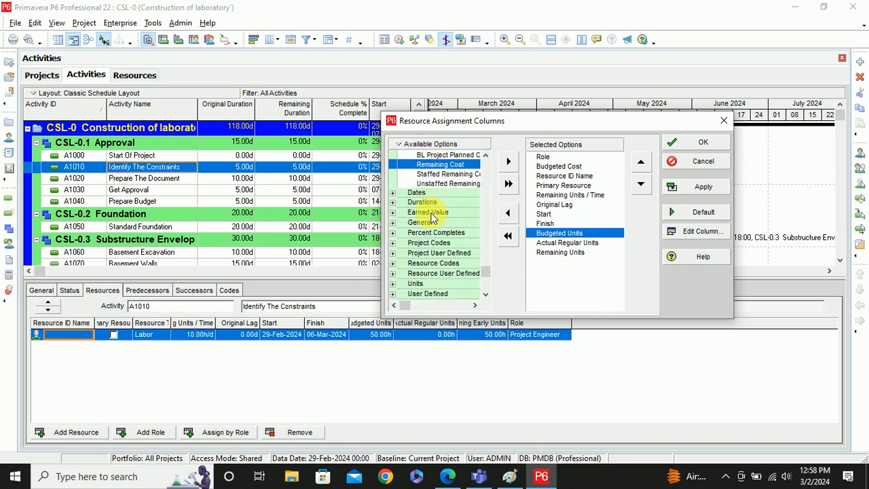
{"action": "scroll", "coordinate": [432, 217], "scroll_direction": "down", "scroll_amount": 1}
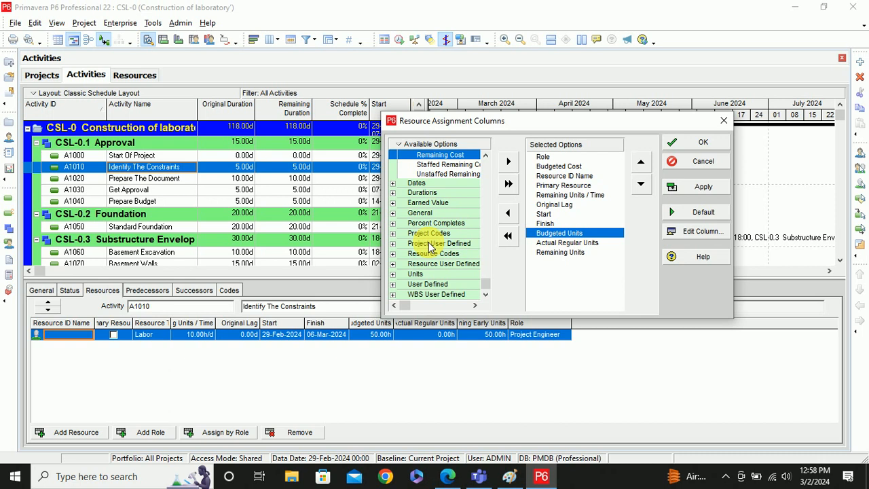
{"action": "scroll", "coordinate": [424, 224], "scroll_direction": "up", "scroll_amount": 10}
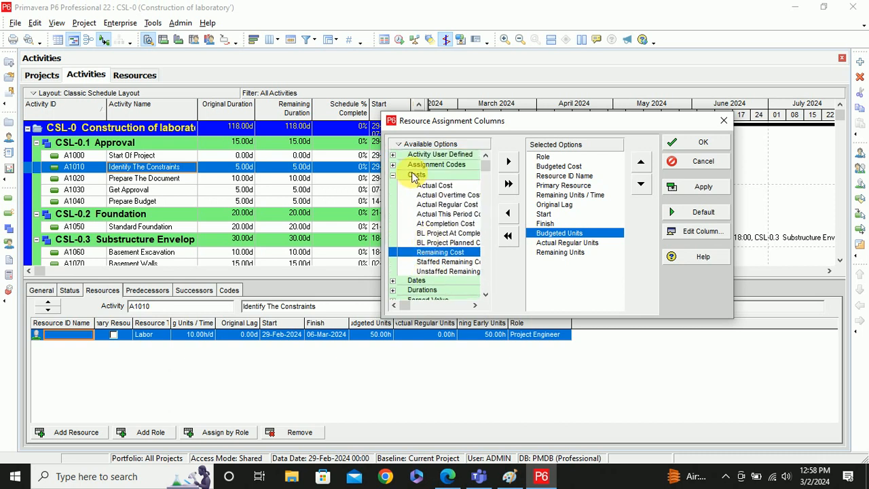
{"action": "left_click", "coordinate": [392, 165]}
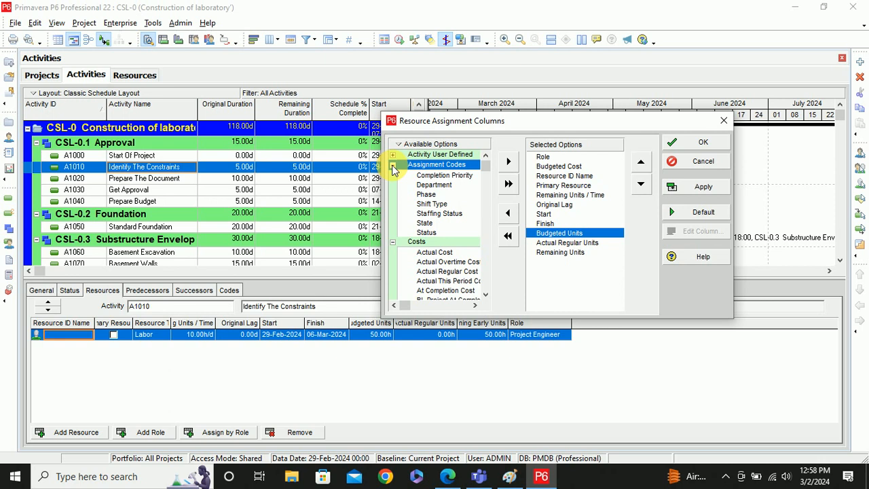
{"action": "left_click", "coordinate": [393, 166]}
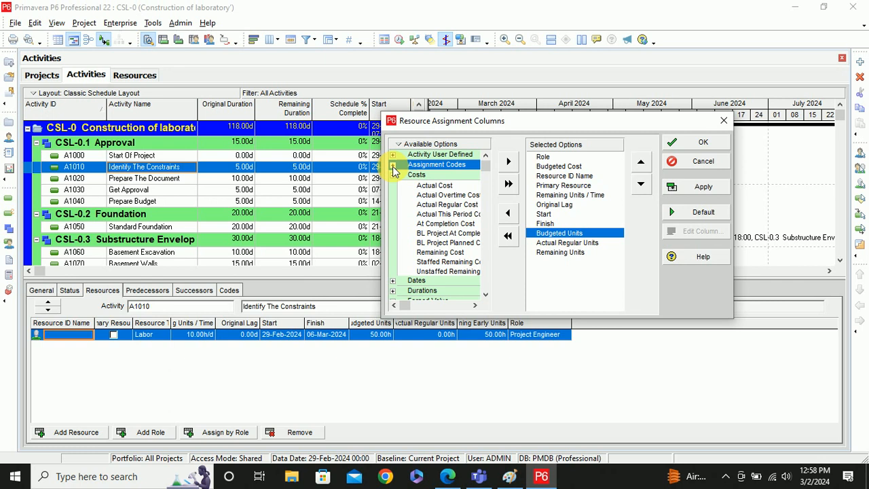
{"action": "left_click", "coordinate": [392, 176]}
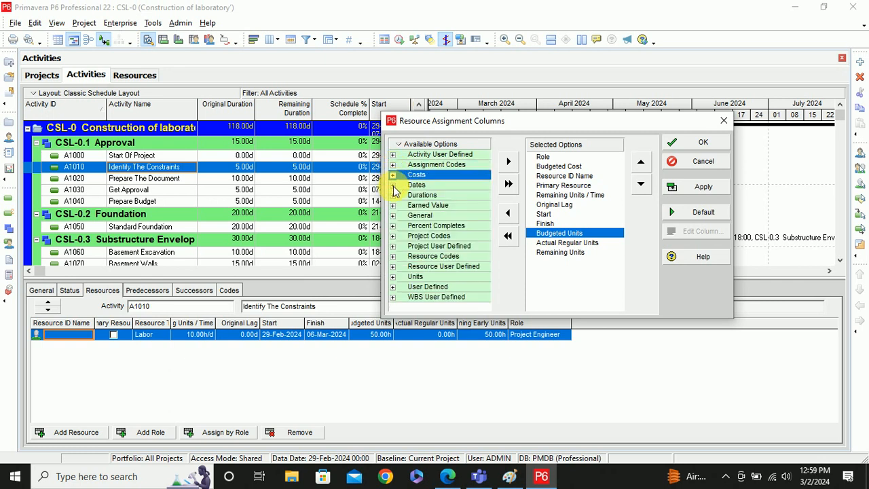
{"action": "left_click", "coordinate": [392, 185]}
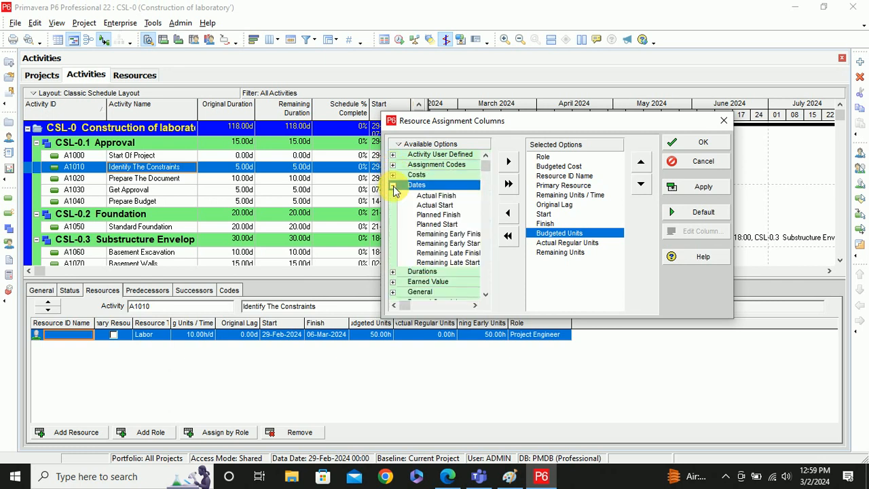
{"action": "left_click", "coordinate": [393, 272]}
{"action": "scroll", "coordinate": [392, 273], "scroll_direction": "down", "scroll_amount": 2}
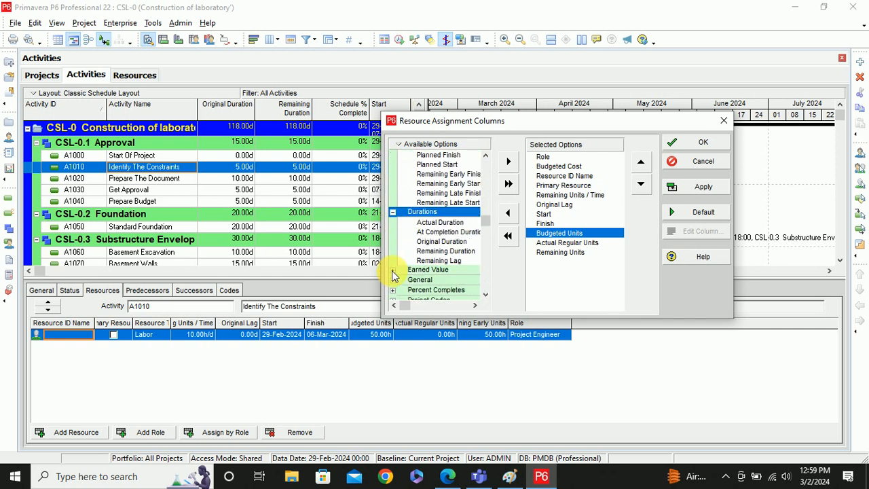
{"action": "scroll", "coordinate": [394, 275], "scroll_direction": "down", "scroll_amount": 1}
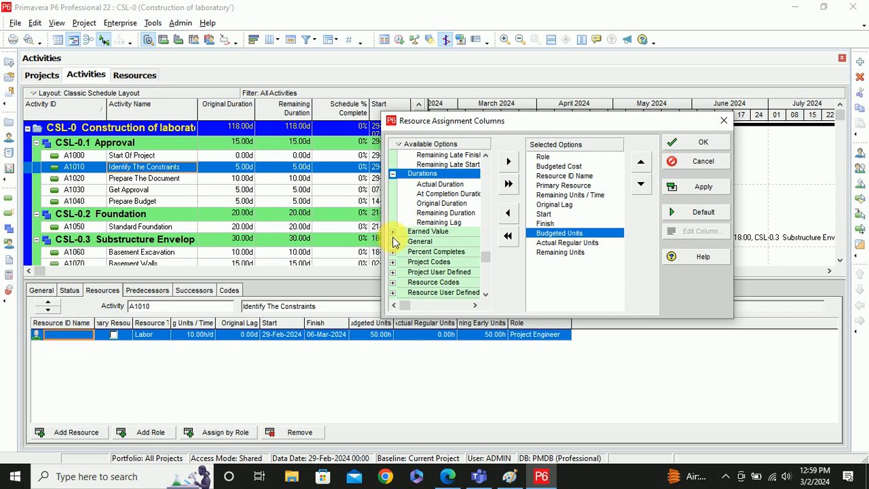
{"action": "left_click", "coordinate": [393, 242]}
{"action": "scroll", "coordinate": [395, 245], "scroll_direction": "down", "scroll_amount": 4}
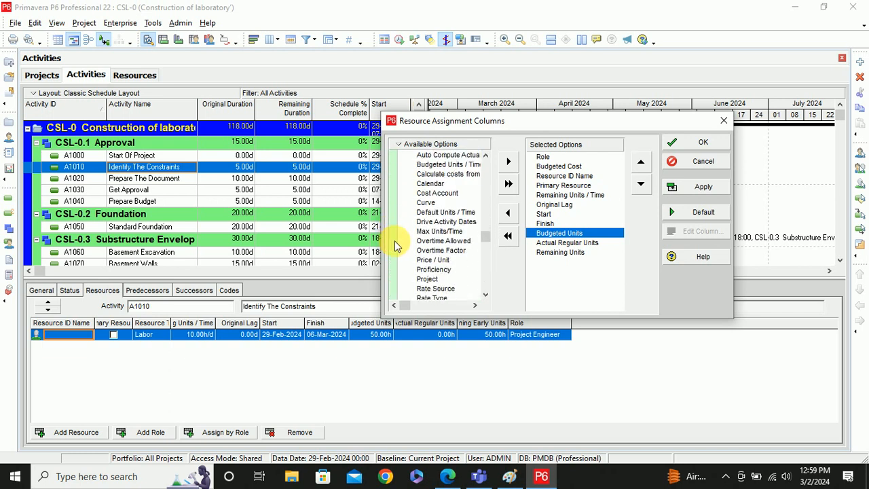
{"action": "left_click", "coordinate": [438, 250]}
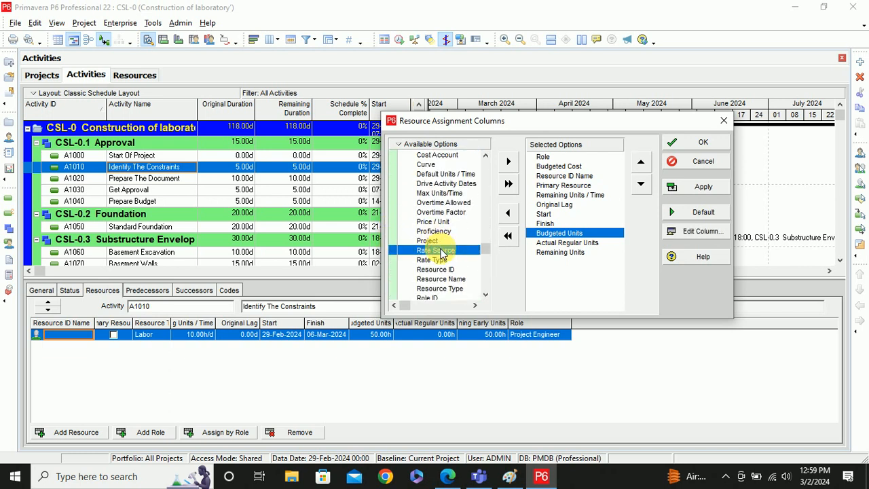
{"action": "left_click", "coordinate": [508, 161]}
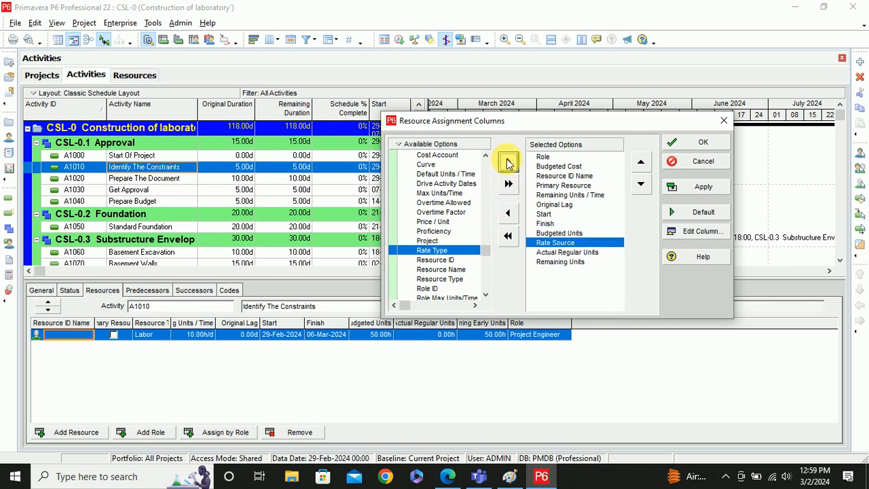
{"action": "left_click", "coordinate": [700, 142]}
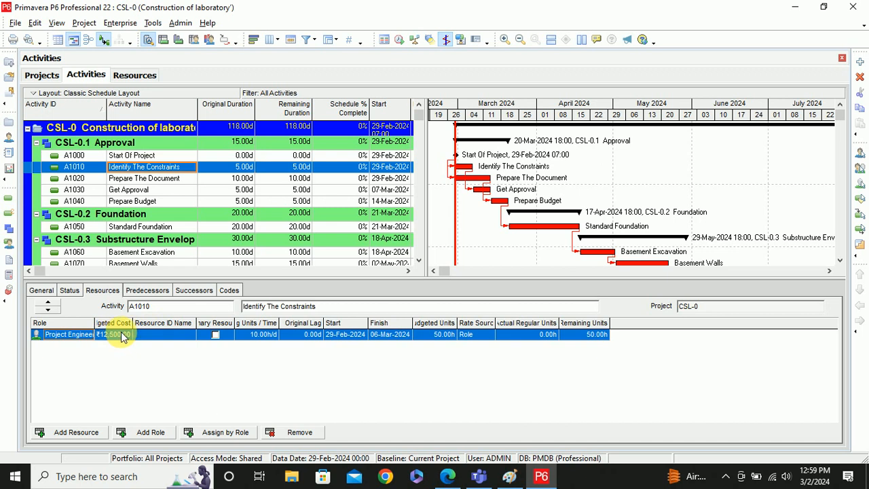
- Widen the Budgeted Cost, Remaining Units / Time and Budgeted Units columns, then list Project Engineer resources
{"action": "left_click_drag", "start_coordinate": [141, 335], "coordinate": [196, 329]}
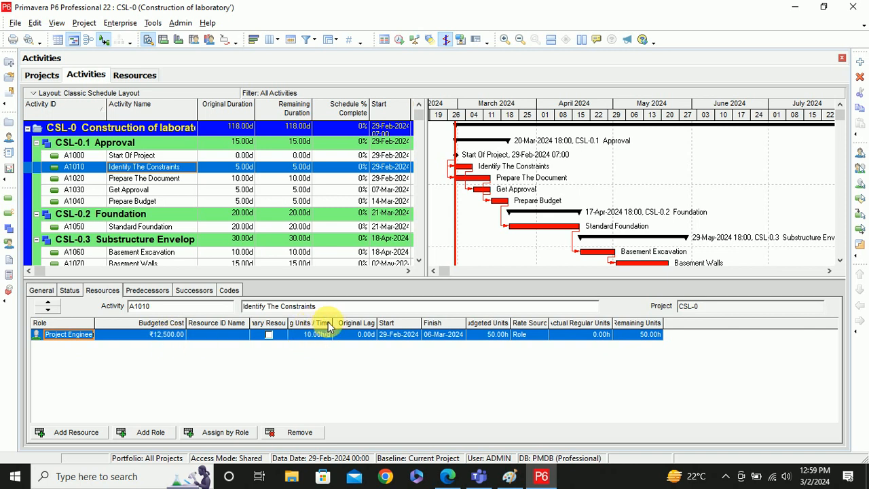
{"action": "left_click_drag", "start_coordinate": [332, 324], "coordinate": [360, 324]}
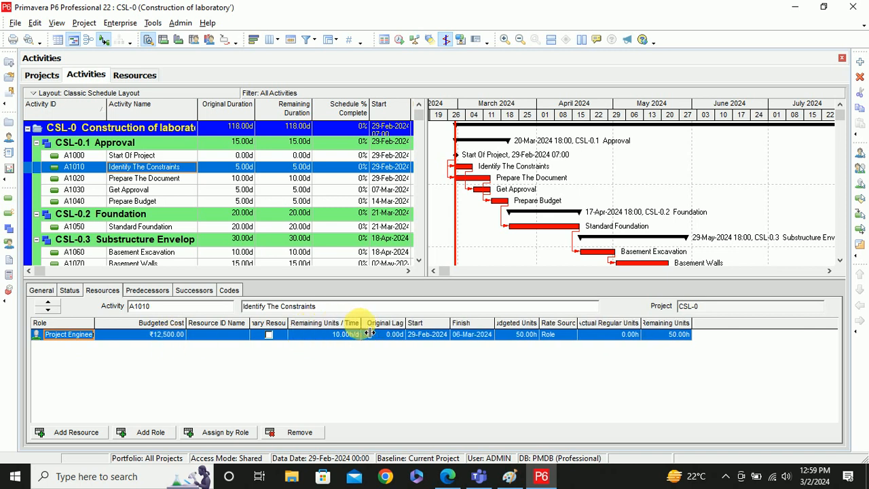
{"action": "left_click", "coordinate": [168, 338]}
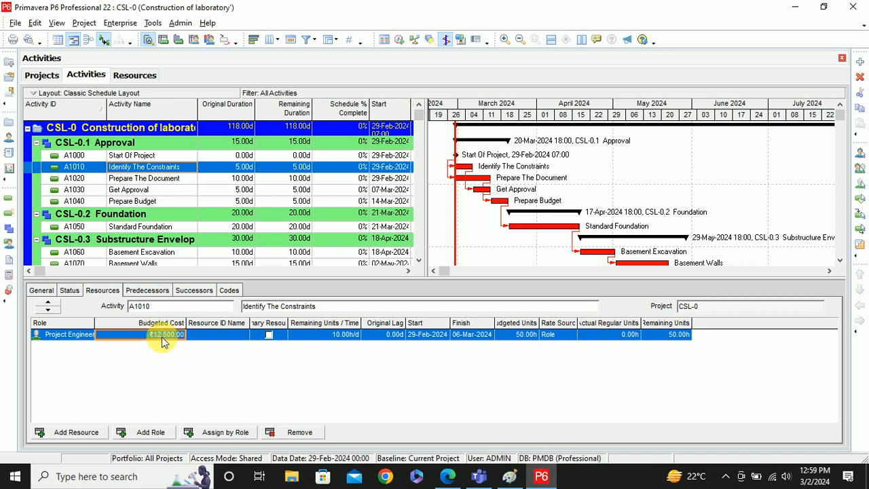
{"action": "left_click", "coordinate": [342, 335]}
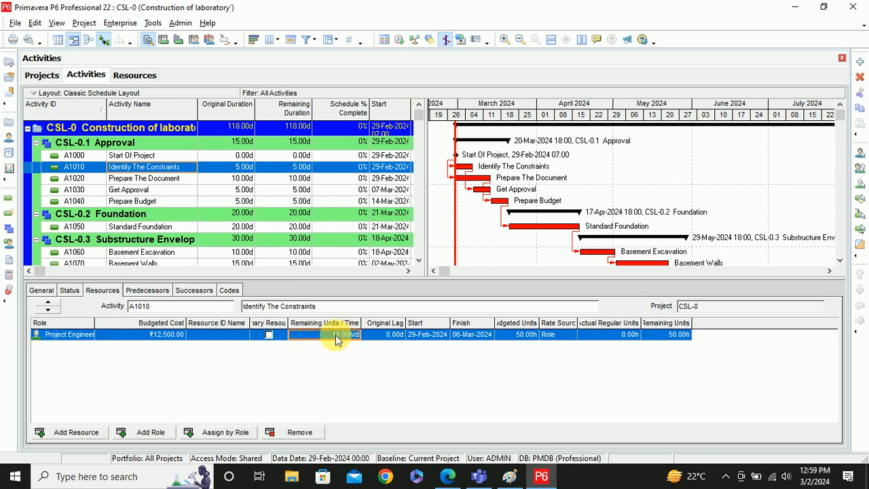
{"action": "left_click_drag", "start_coordinate": [540, 324], "coordinate": [581, 327]}
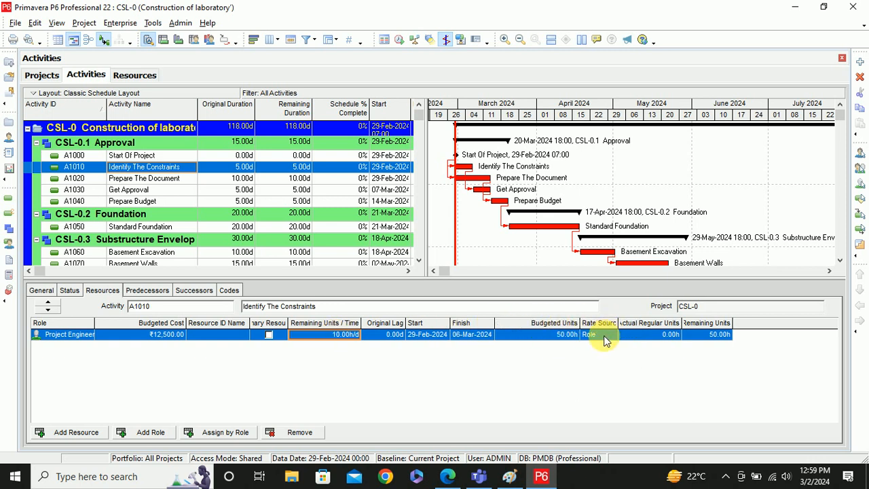
{"action": "left_click", "coordinate": [225, 432]}
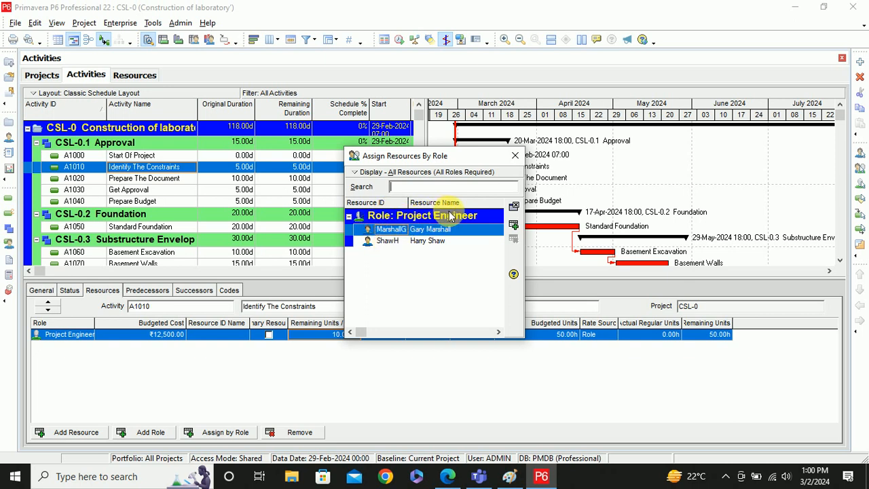
- Assign the second matching engineer to A1010's Project Engineer role at its own rates, costing ₹4,500.00
{"action": "double_click", "coordinate": [430, 241]}
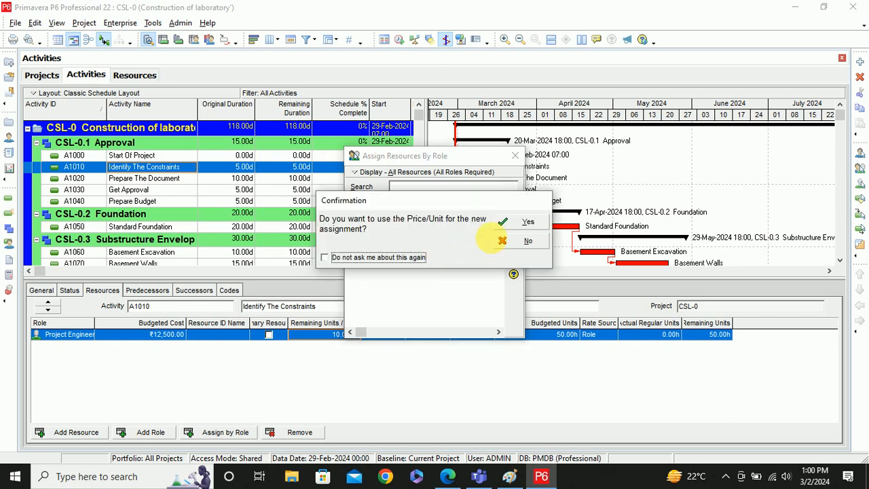
{"action": "left_click", "coordinate": [522, 223]}
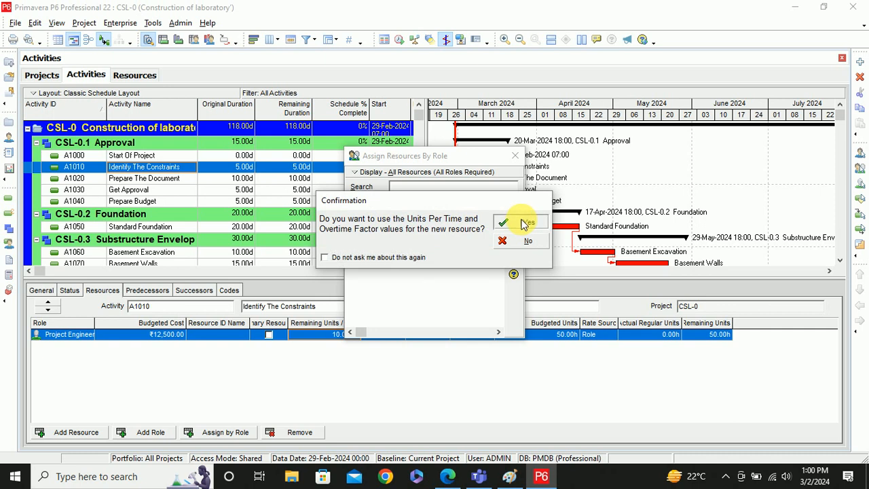
{"action": "left_click", "coordinate": [523, 222]}
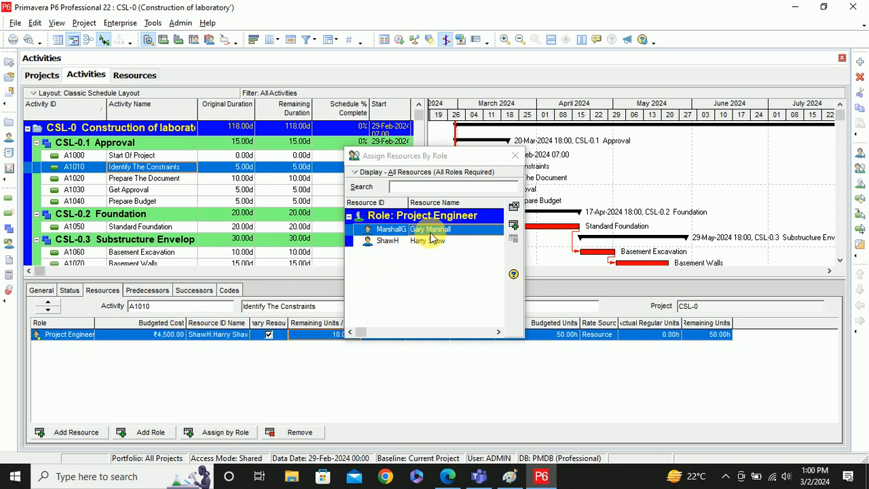
{"action": "left_click", "coordinate": [514, 156]}
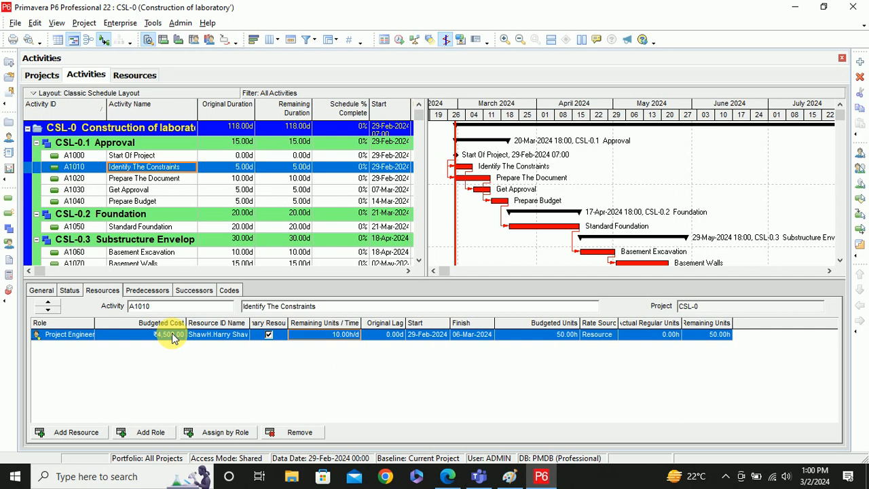
- Add an unstaffed SE (Site Engineer) role assignment to A1010 at 10.00h/d
{"action": "left_click", "coordinate": [150, 432]}
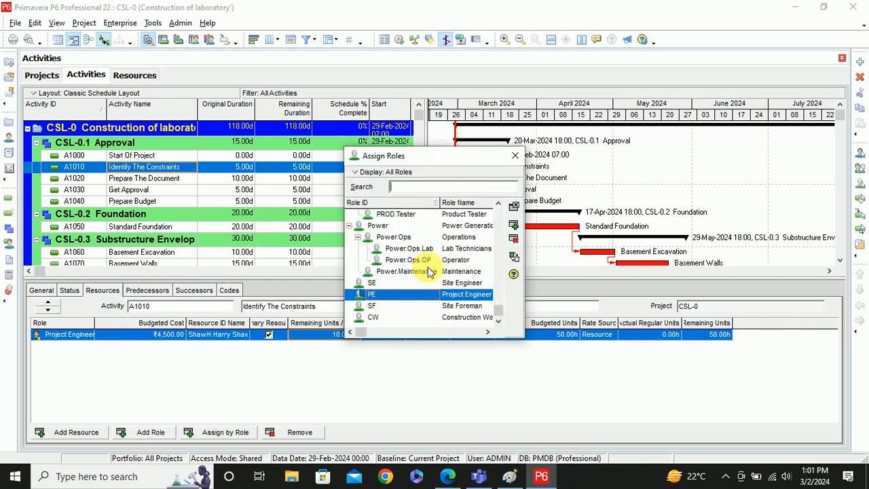
{"action": "left_click", "coordinate": [370, 283]}
{"action": "left_click", "coordinate": [514, 226]}
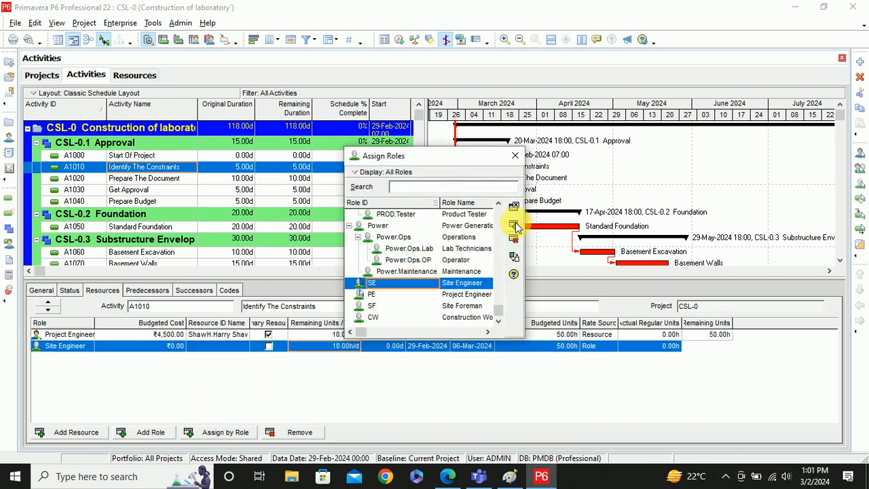
{"action": "left_click", "coordinate": [228, 394]}
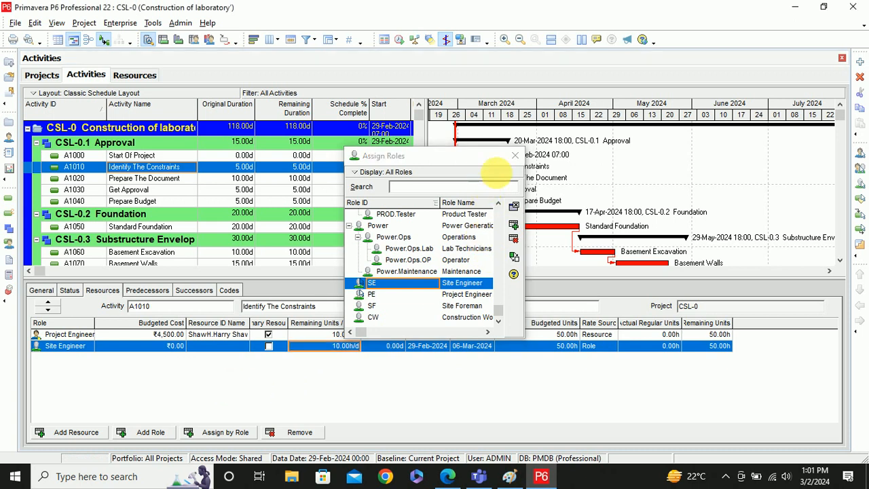
{"action": "left_click", "coordinate": [514, 156]}
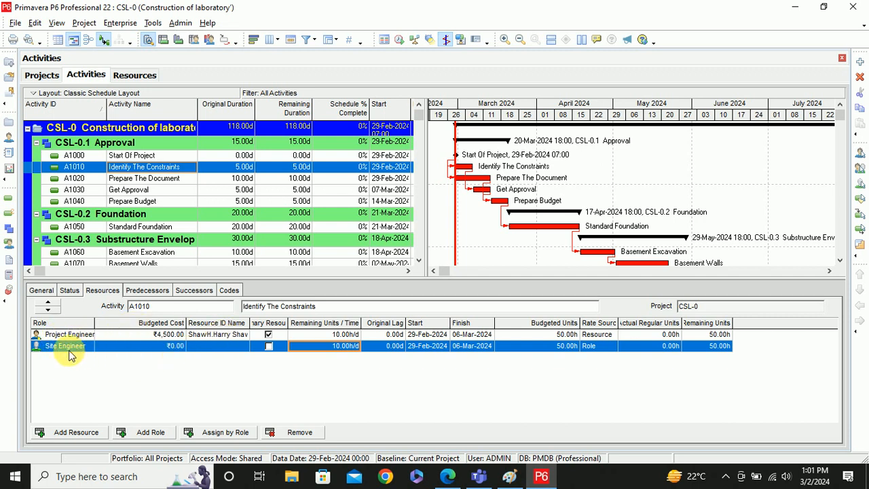
- Staff A1010's Site Engineer role with a matching resource, declining the price and units updates
{"action": "left_click", "coordinate": [227, 434]}
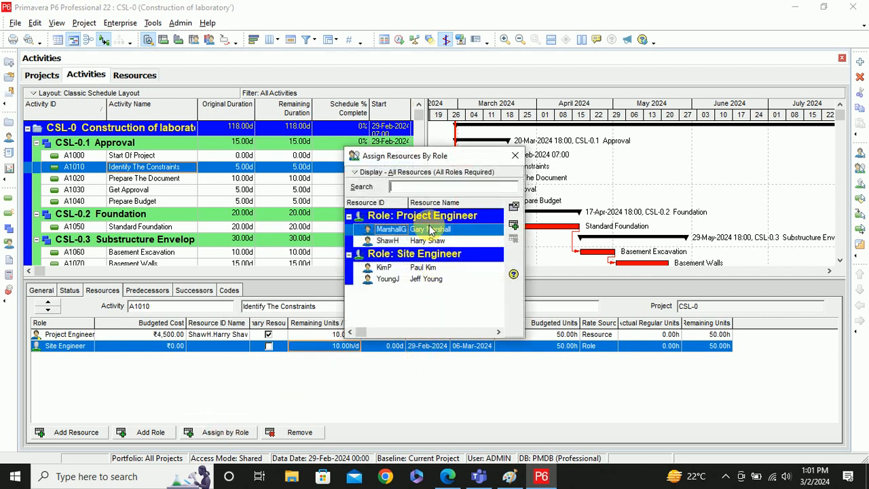
{"action": "double_click", "coordinate": [431, 269]}
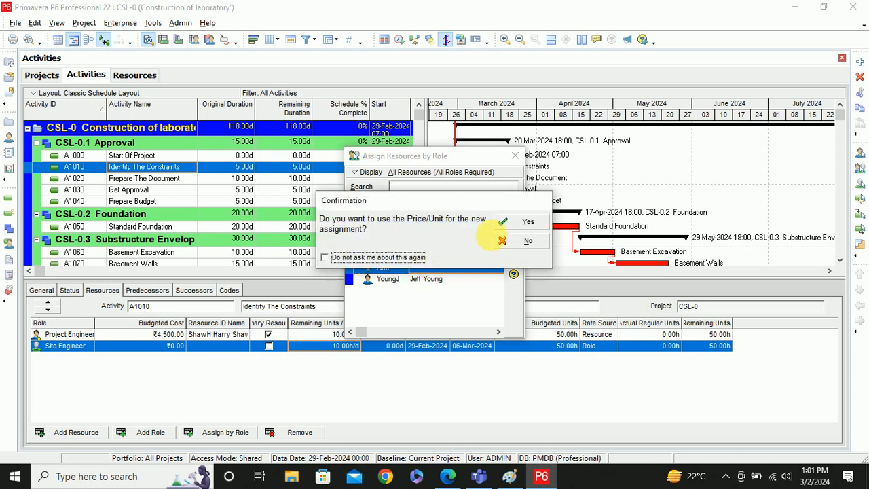
{"action": "left_click", "coordinate": [523, 242]}
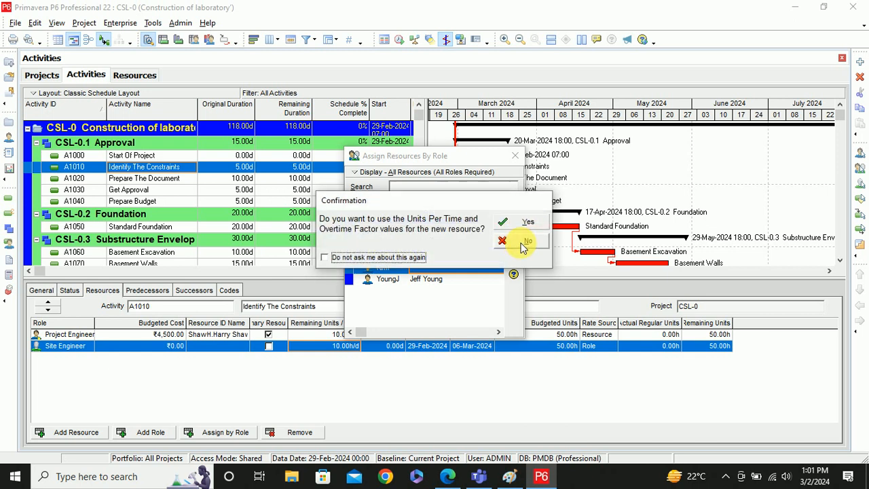
{"action": "left_click", "coordinate": [523, 244]}
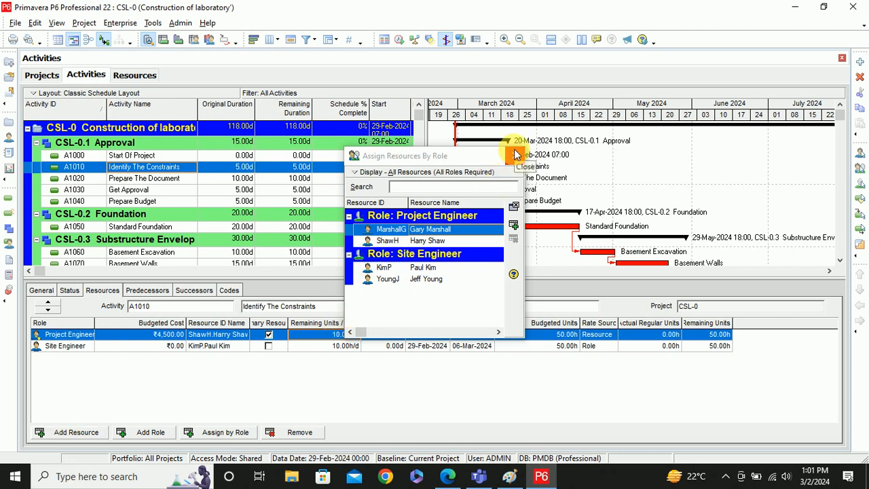
{"action": "left_click", "coordinate": [431, 278]}
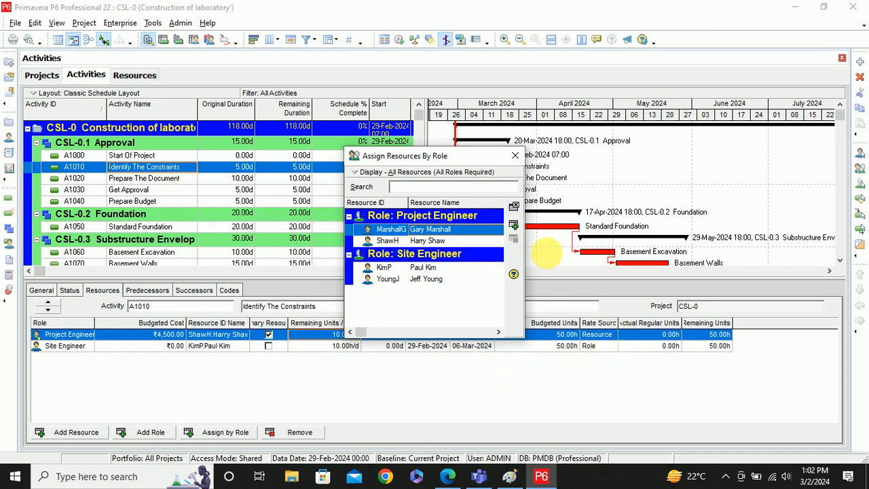
{"action": "left_click", "coordinate": [515, 156]}
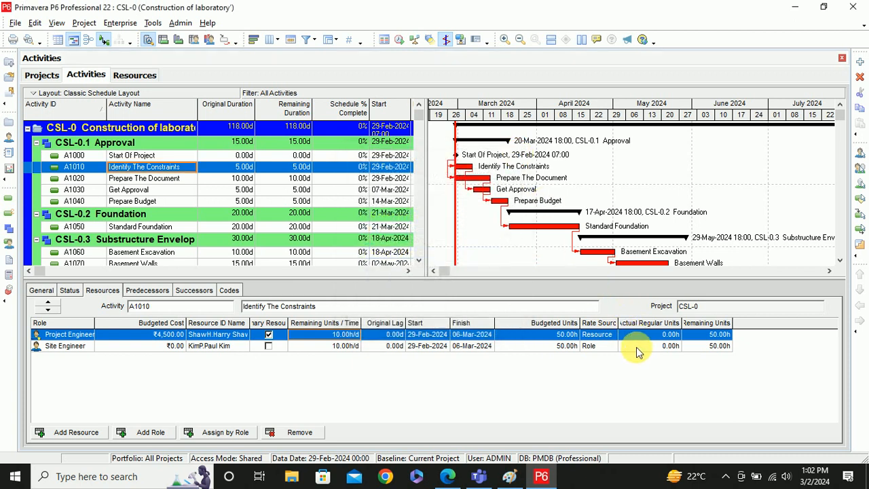
- Switch the Site Engineer assignment's Rate Source to Resource, recalculating its cost to ₹3,000.00
{"action": "left_click", "coordinate": [615, 347]}
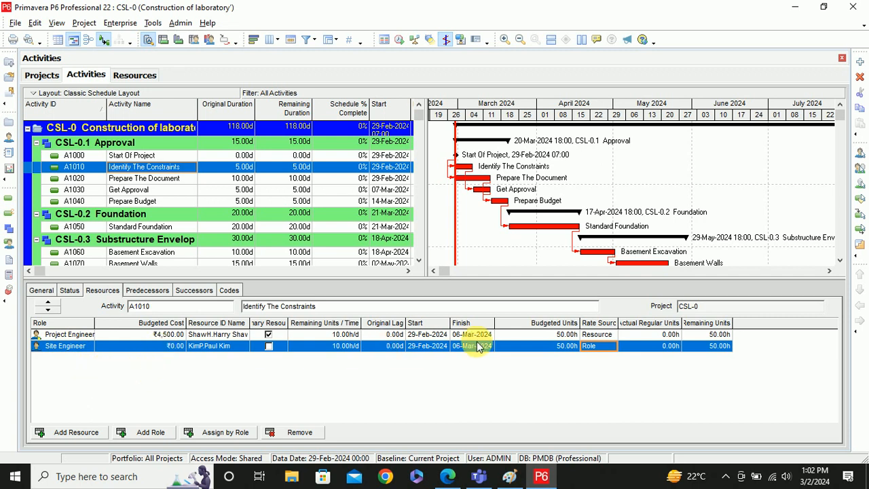
{"action": "double_click", "coordinate": [606, 351]}
{"action": "left_click", "coordinate": [606, 350]}
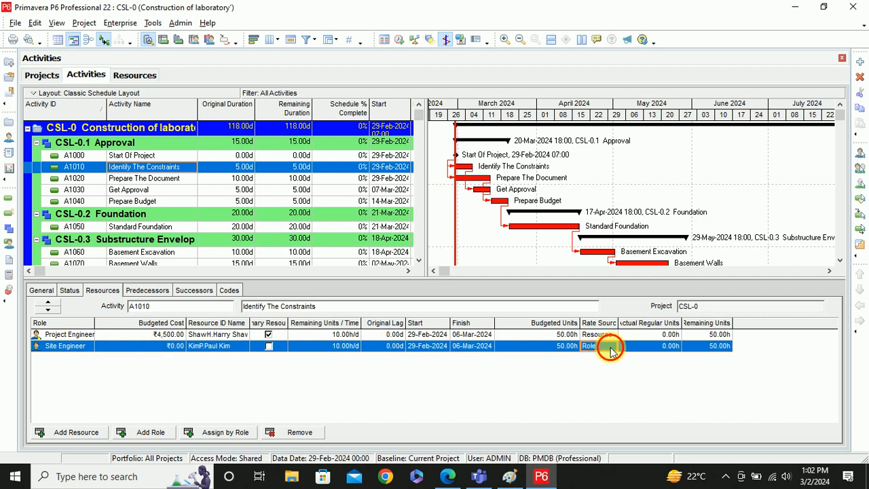
{"action": "left_click", "coordinate": [603, 370]}
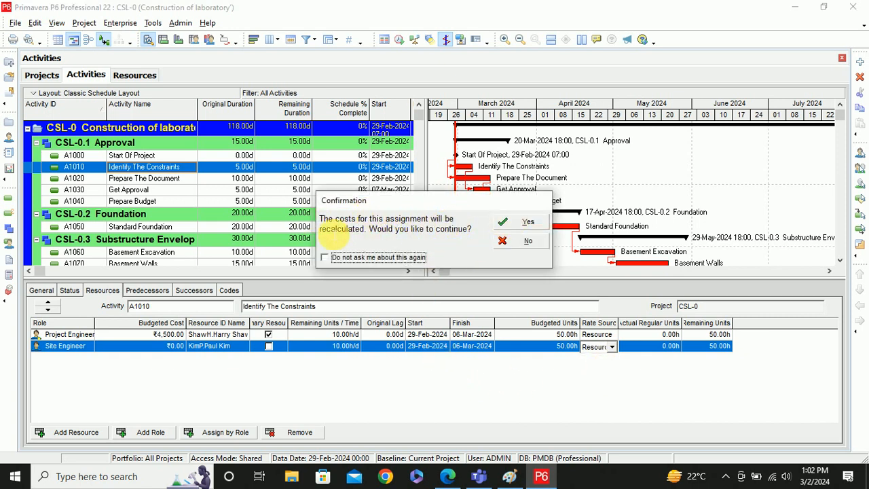
{"action": "left_click", "coordinate": [519, 223]}
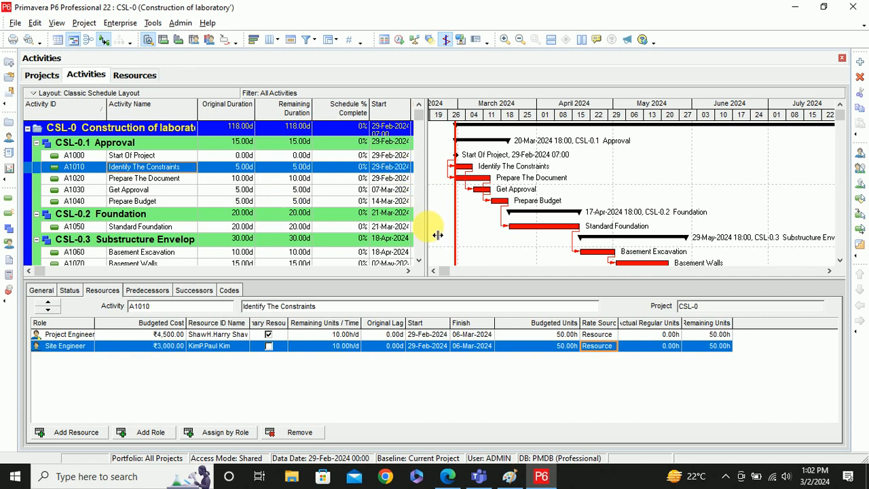
- Widen the activity table to reveal more columns
{"action": "left_click_drag", "start_coordinate": [438, 235], "coordinate": [556, 231]}
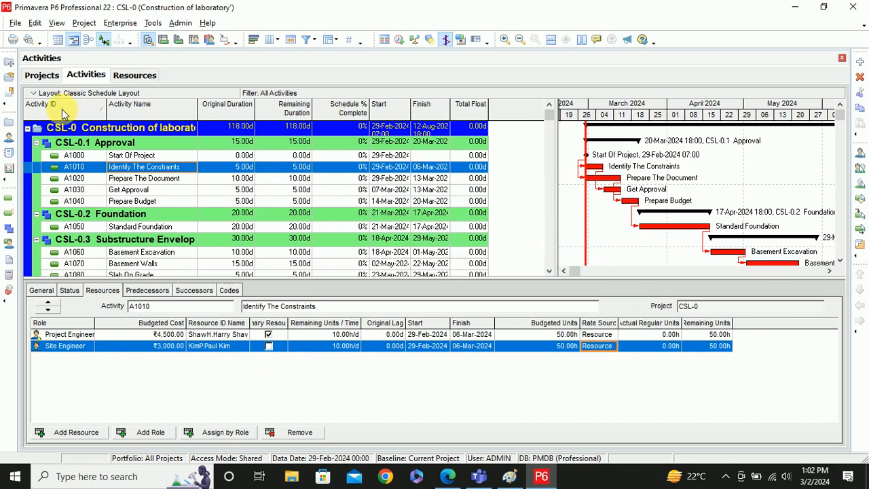
{"action": "right_click", "coordinate": [467, 114]}
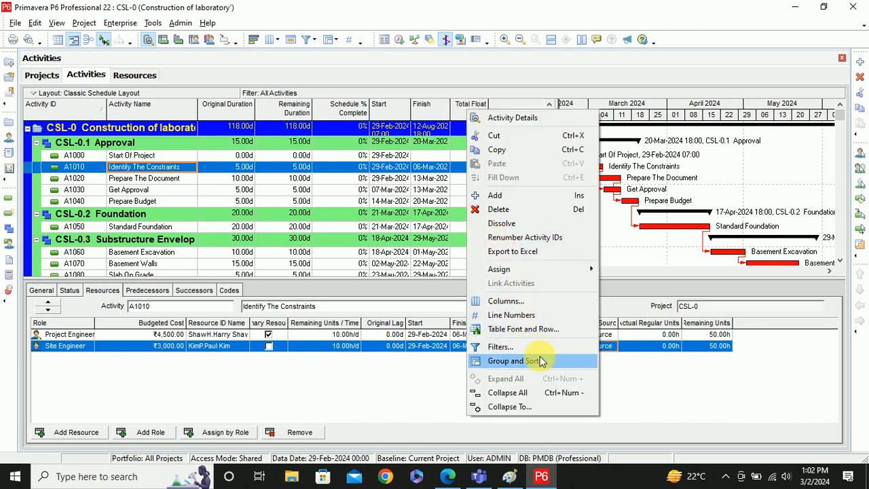
{"action": "left_click", "coordinate": [516, 347]}
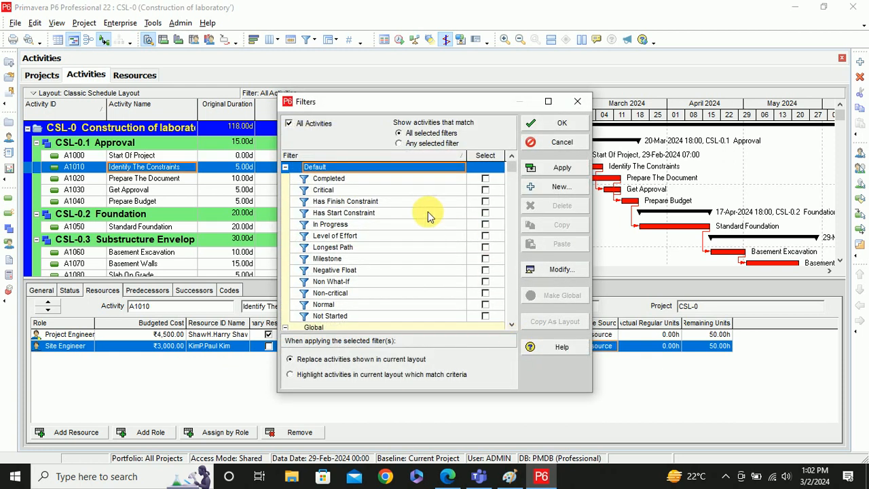
{"action": "left_click", "coordinate": [578, 102]}
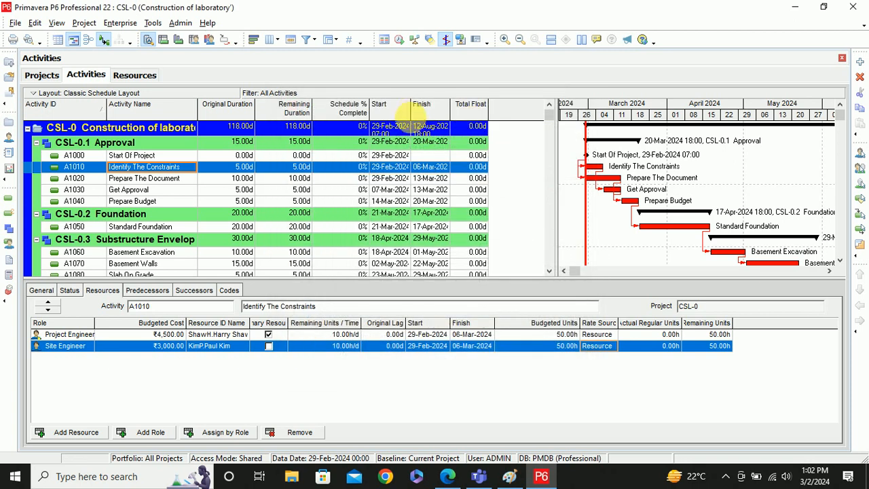
- Add a Budgeted Total Cost column after Activity ID, showing ₹7,500.00 for A1010 and CSL-0
{"action": "right_click", "coordinate": [429, 112]}
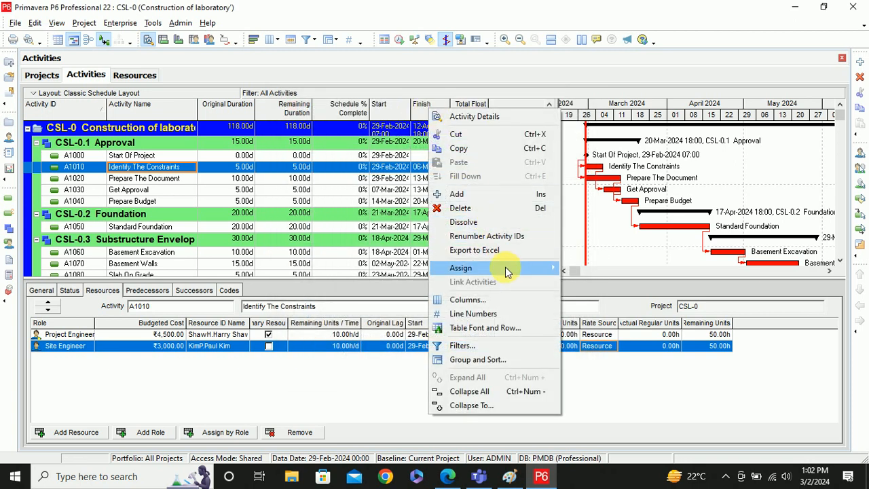
{"action": "left_click", "coordinate": [497, 301]}
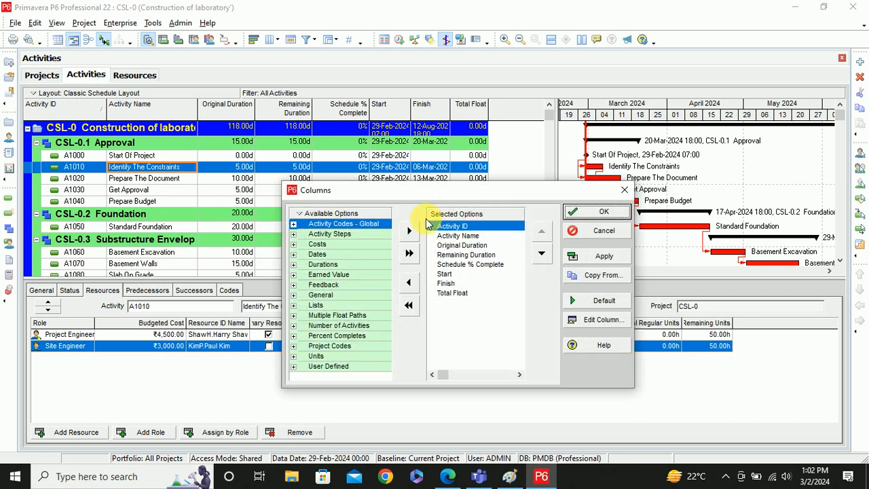
{"action": "left_click", "coordinate": [294, 244]}
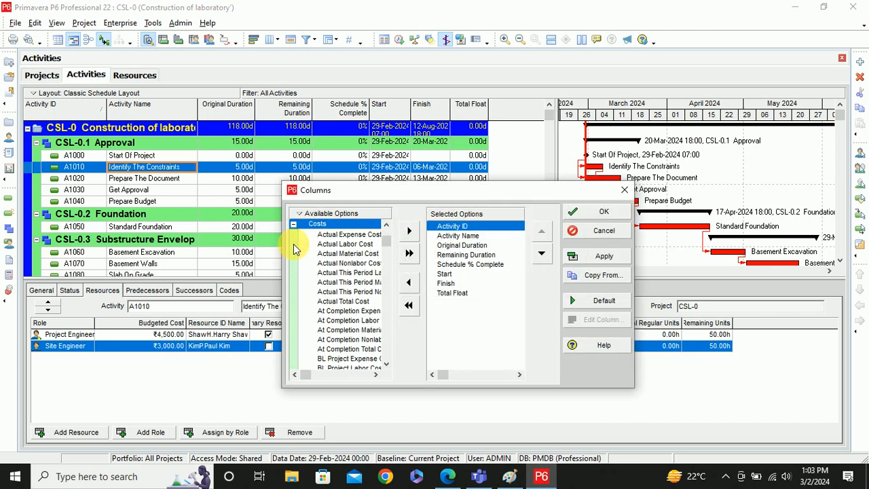
{"action": "scroll", "coordinate": [374, 292], "scroll_direction": "down", "scroll_amount": 1}
{"action": "scroll", "coordinate": [375, 299], "scroll_direction": "down", "scroll_amount": 3}
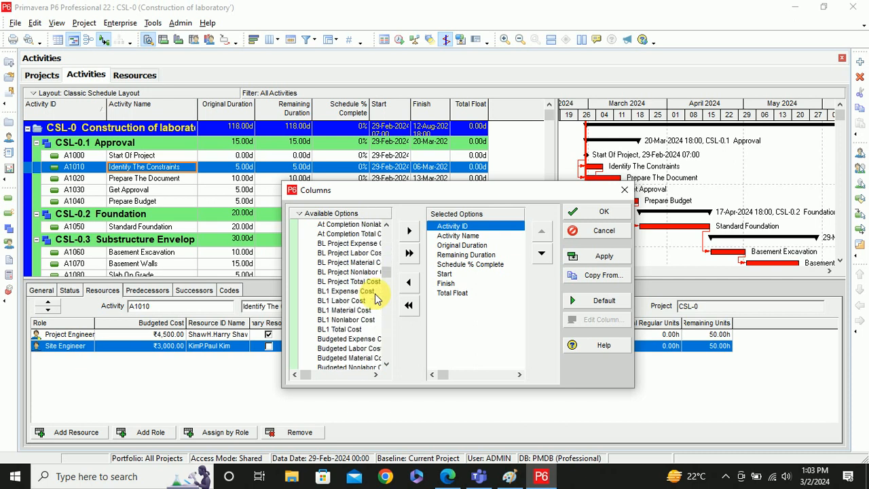
{"action": "scroll", "coordinate": [375, 299], "scroll_direction": "down", "scroll_amount": 3}
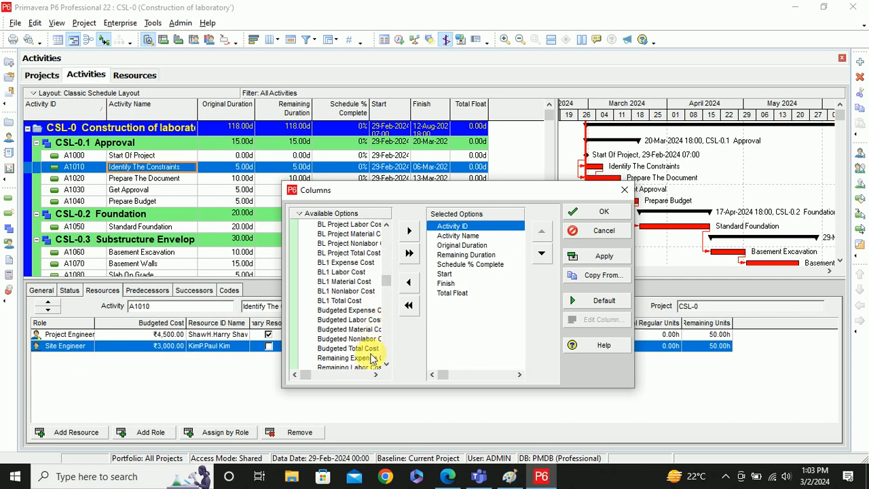
{"action": "left_click", "coordinate": [360, 348]}
{"action": "left_click", "coordinate": [408, 231]}
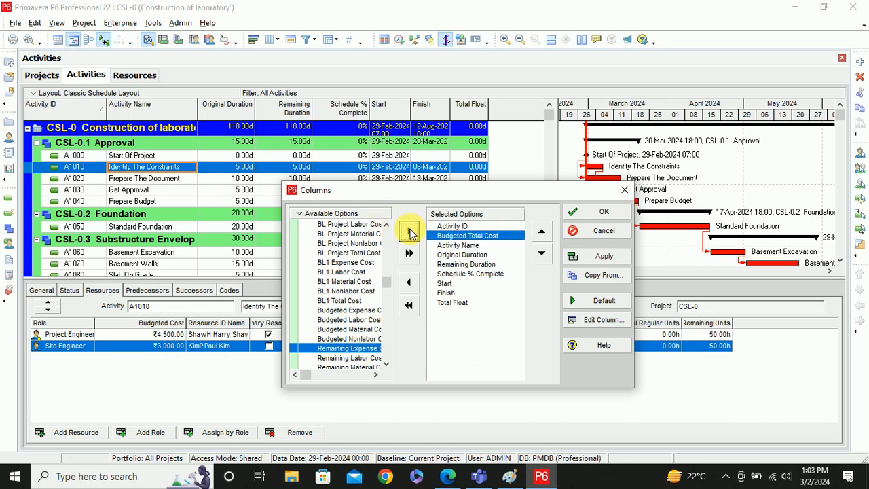
{"action": "left_click", "coordinate": [603, 213]}
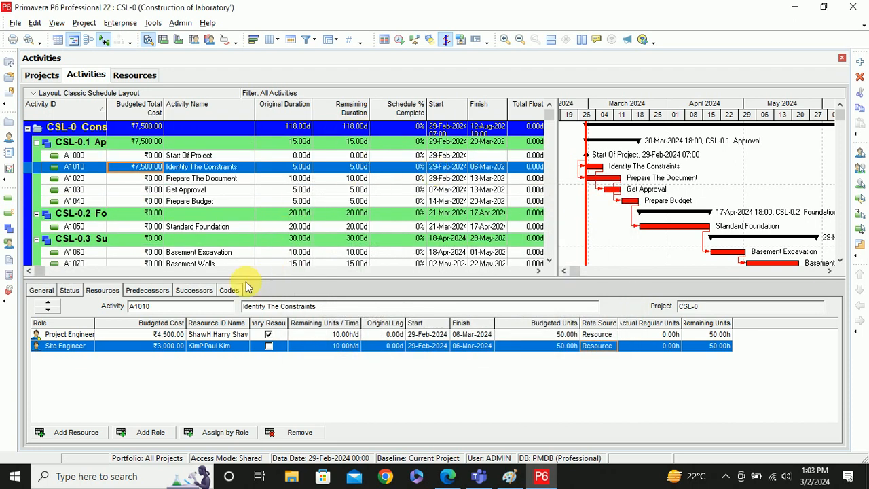
- Scroll down the activity table and select A1070 Basement Walls
{"action": "left_click", "coordinate": [539, 271]}
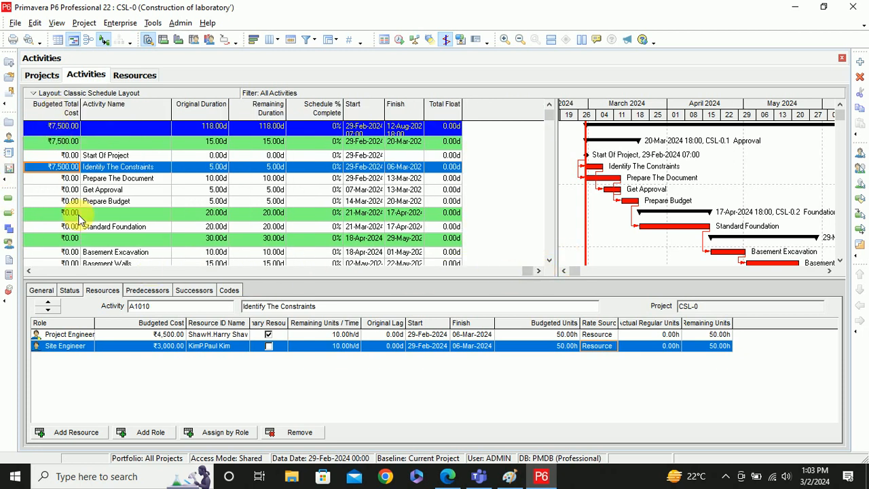
{"action": "left_click", "coordinate": [29, 271]}
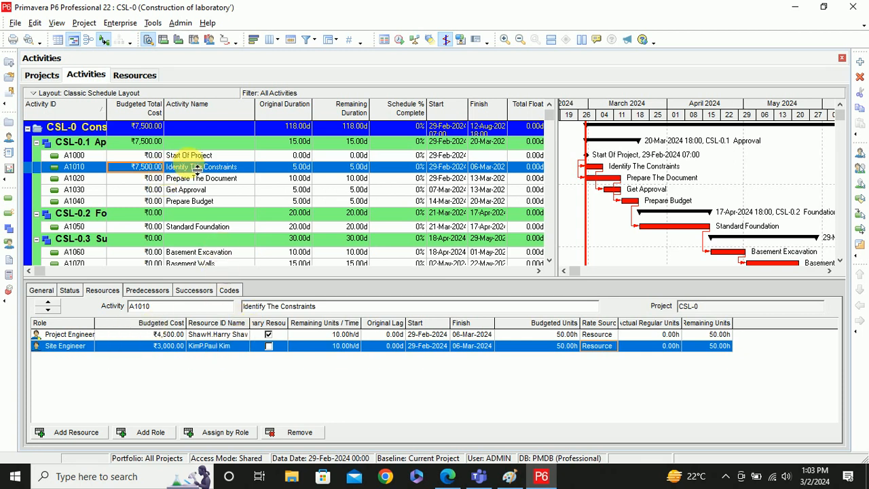
{"action": "scroll", "coordinate": [174, 204], "scroll_direction": "down", "scroll_amount": 1}
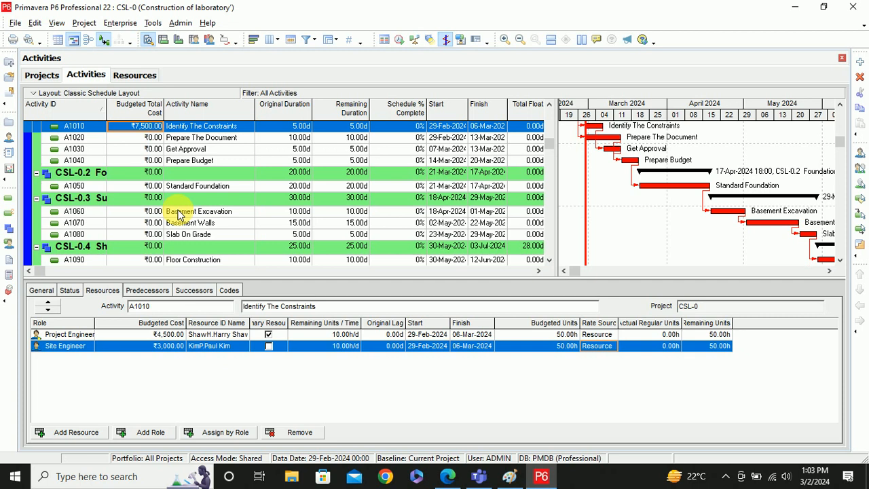
{"action": "left_click", "coordinate": [144, 224]}
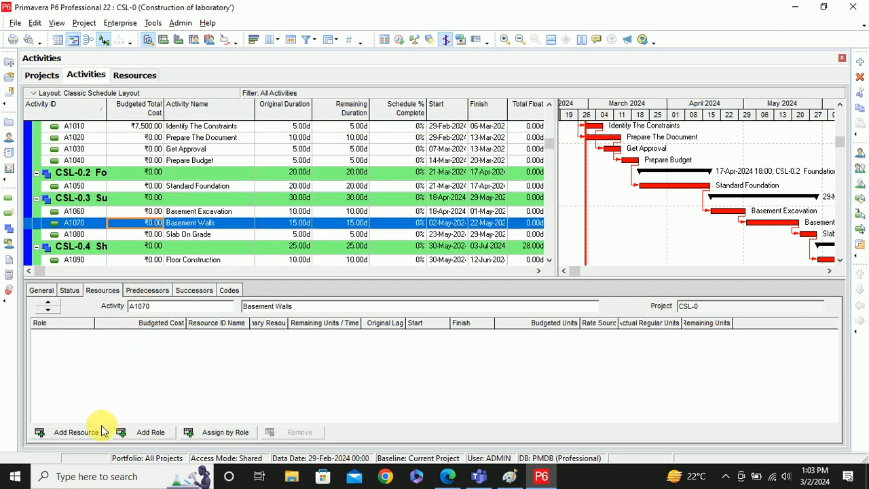
- Assign the Site Engineer, Construction Worker and Site Foreman roles to A1070 Basement Walls
{"action": "left_click", "coordinate": [136, 431]}
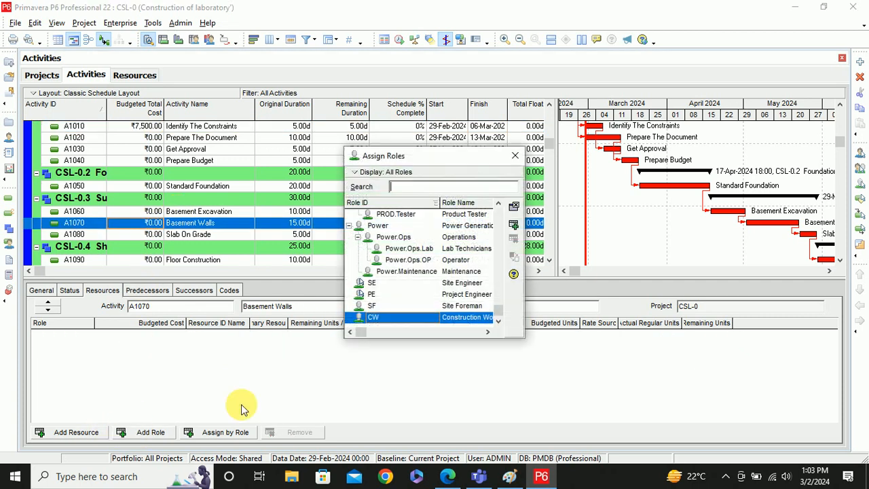
{"action": "double_click", "coordinate": [449, 286]}
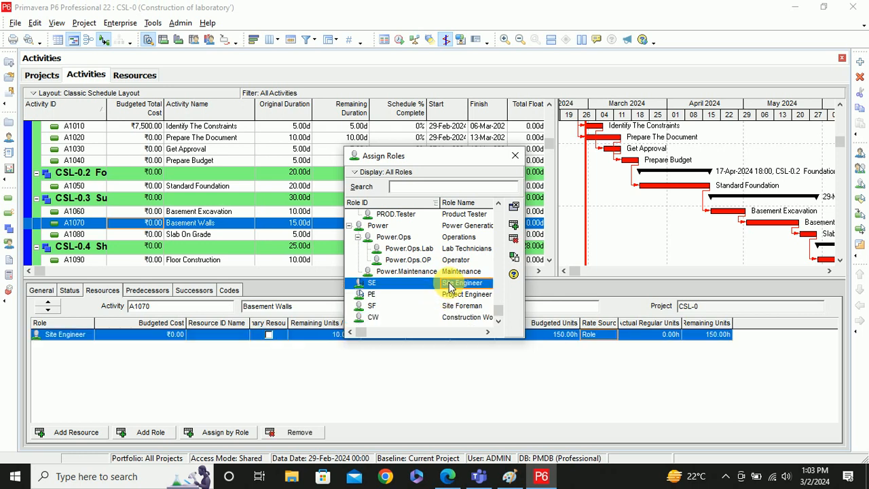
{"action": "double_click", "coordinate": [461, 316]}
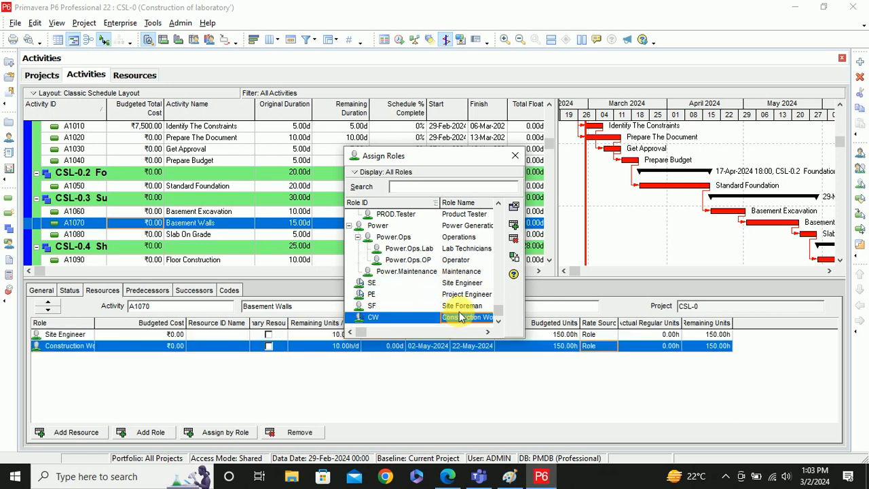
{"action": "double_click", "coordinate": [457, 307]}
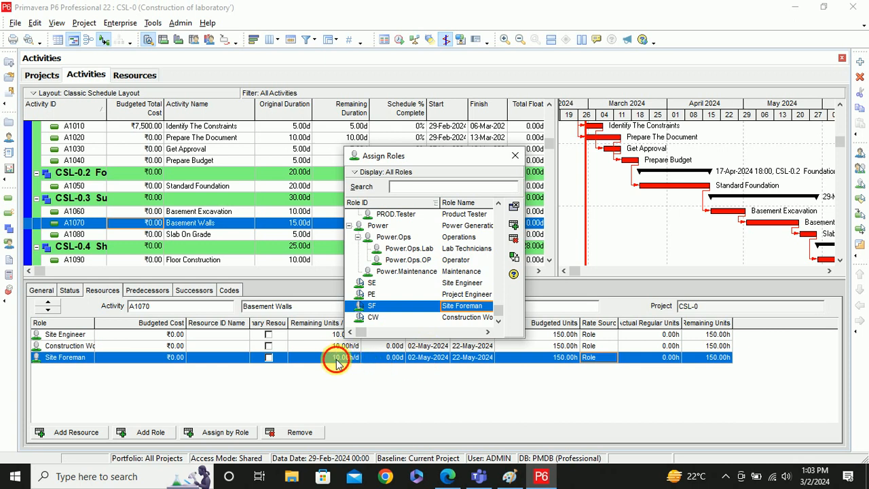
- Set Site Foreman to 20 and Construction Worker to 30 hours per day
{"action": "left_click", "coordinate": [336, 360]}
{"action": "type", "text": "2"}
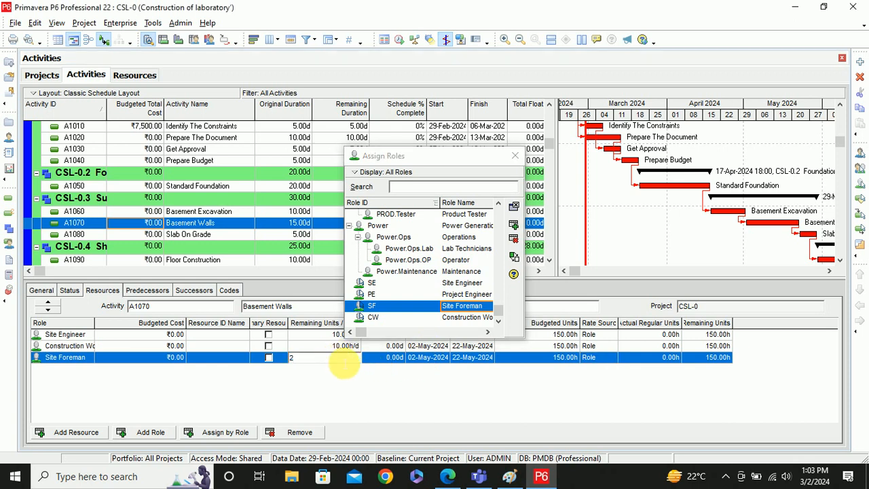
{"action": "left_click", "coordinate": [339, 346]}
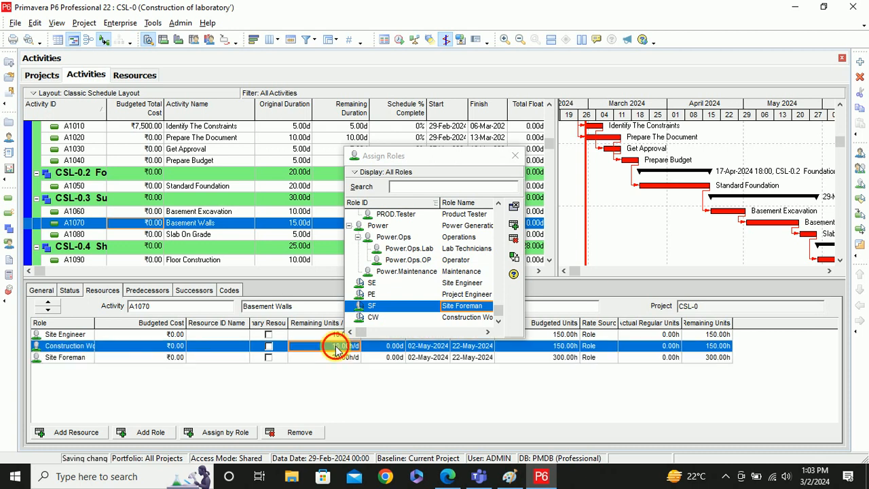
{"action": "type", "text": "30"}
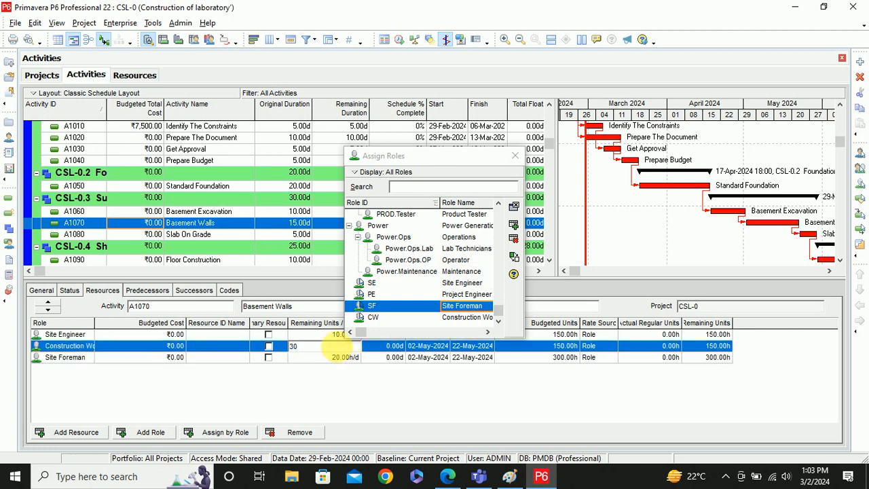
{"action": "key", "text": "Return"}
{"action": "left_click", "coordinate": [514, 156]}
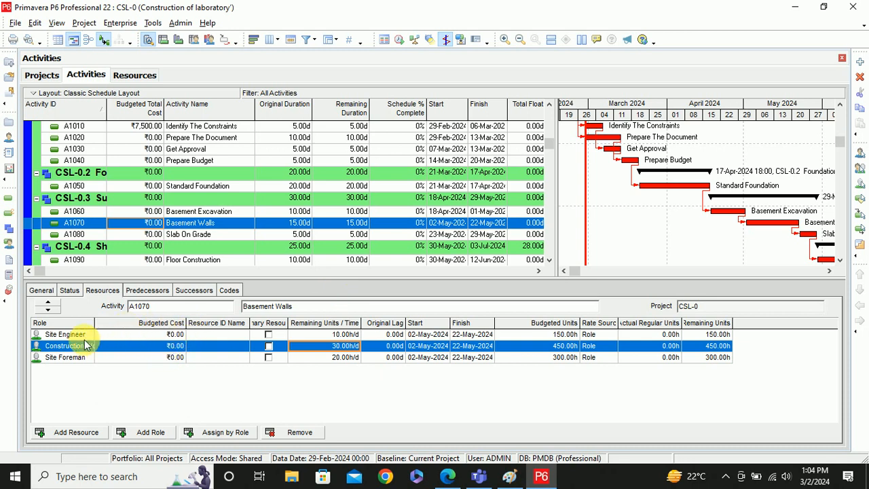
{"action": "left_click", "coordinate": [167, 335]}
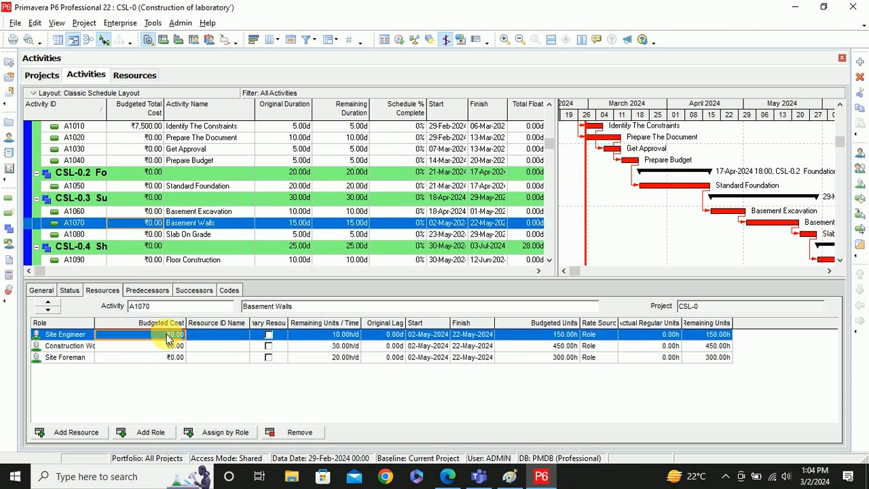
- Staff A1070's Site Engineer role with a matching resource at its price, costing ₹9,450.00
{"action": "left_click", "coordinate": [231, 432]}
{"action": "scroll", "coordinate": [391, 251], "scroll_direction": "down", "scroll_amount": 1}
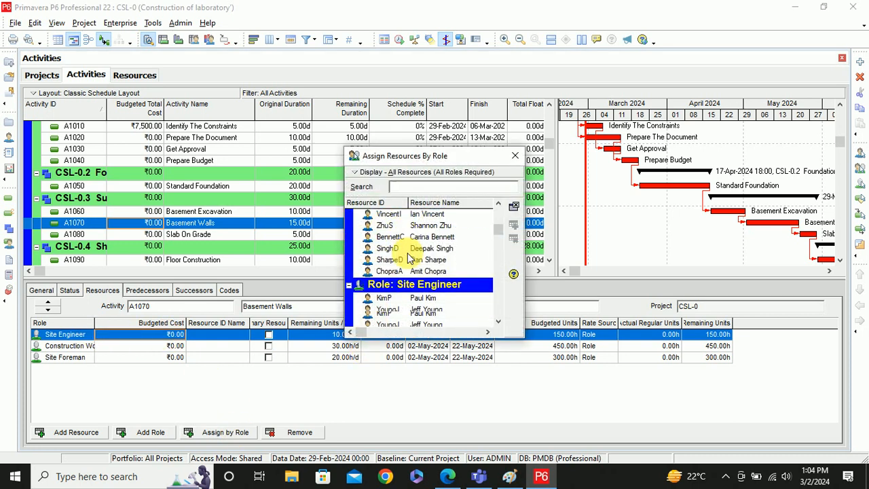
{"action": "double_click", "coordinate": [422, 309]}
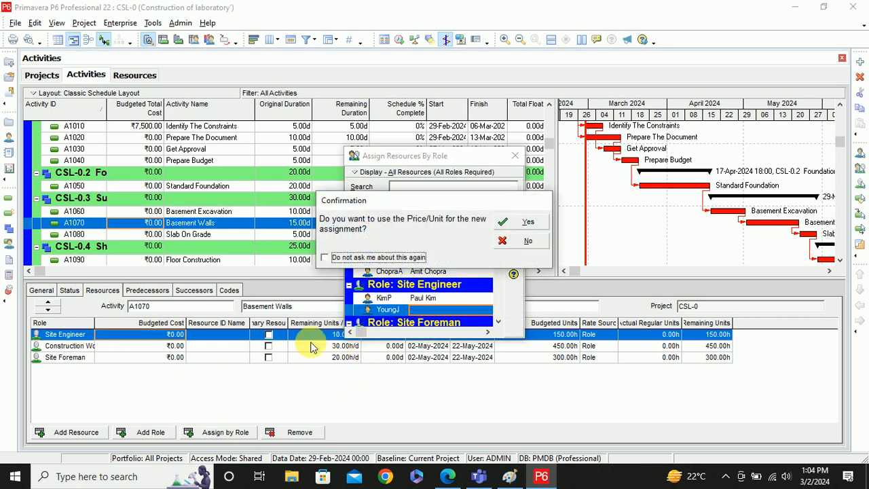
{"action": "left_click", "coordinate": [519, 224]}
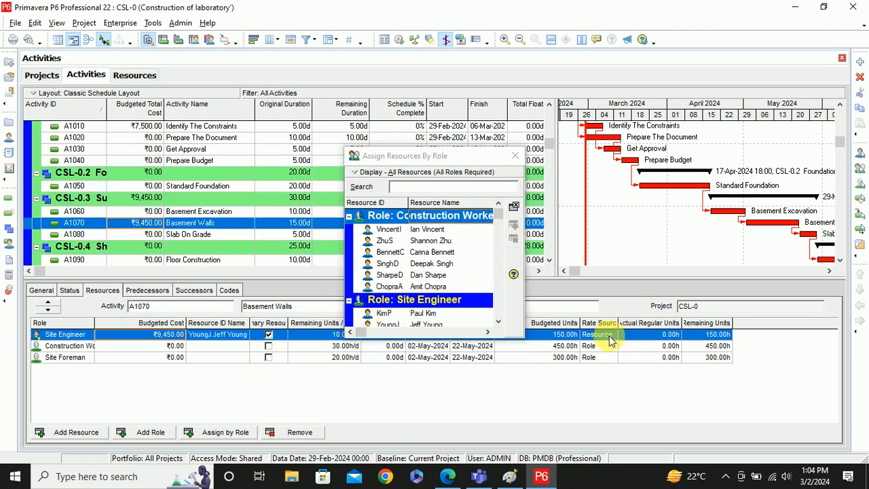
- Staff the Construction Worker role with a matching worker at its rates, costing ₹14,250.00
{"action": "left_click", "coordinate": [172, 346]}
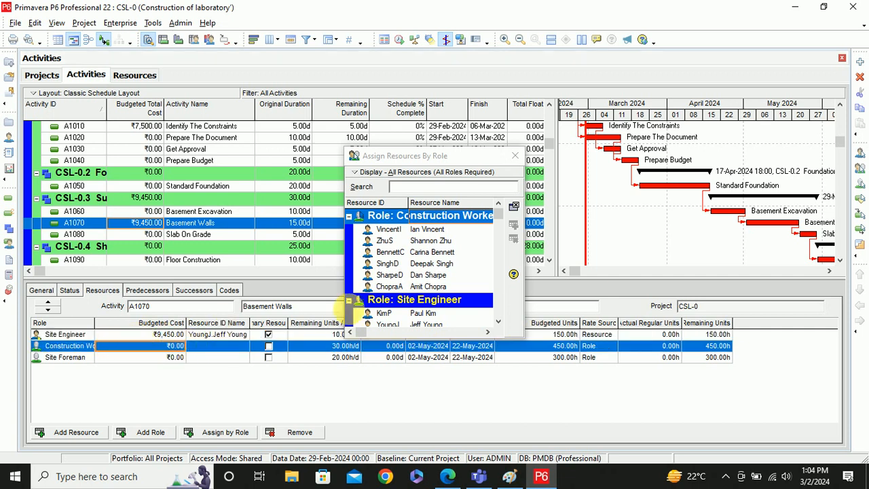
{"action": "scroll", "coordinate": [416, 291], "scroll_direction": "down", "scroll_amount": 2}
{"action": "scroll", "coordinate": [416, 290], "scroll_direction": "down", "scroll_amount": 4}
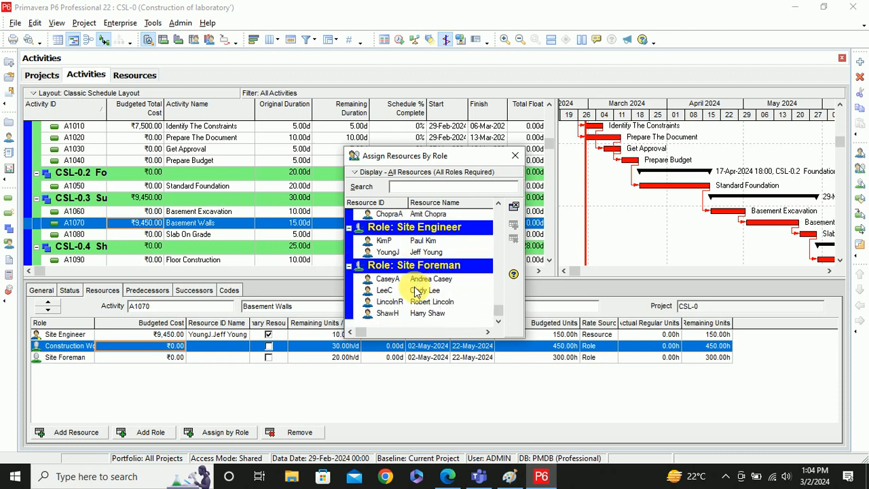
{"action": "scroll", "coordinate": [416, 290], "scroll_direction": "up", "scroll_amount": 3}
{"action": "scroll", "coordinate": [416, 290], "scroll_direction": "up", "scroll_amount": 2}
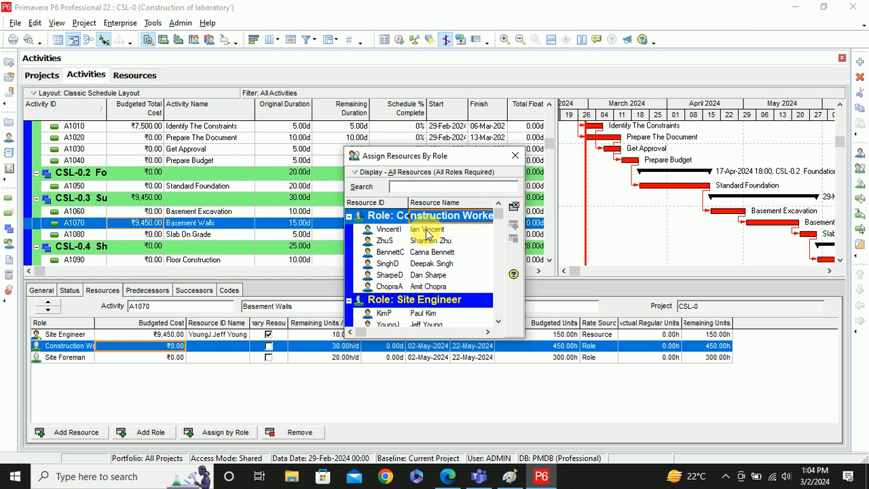
{"action": "left_click", "coordinate": [427, 230]}
{"action": "left_click", "coordinate": [427, 241], "text": "ctrl"}
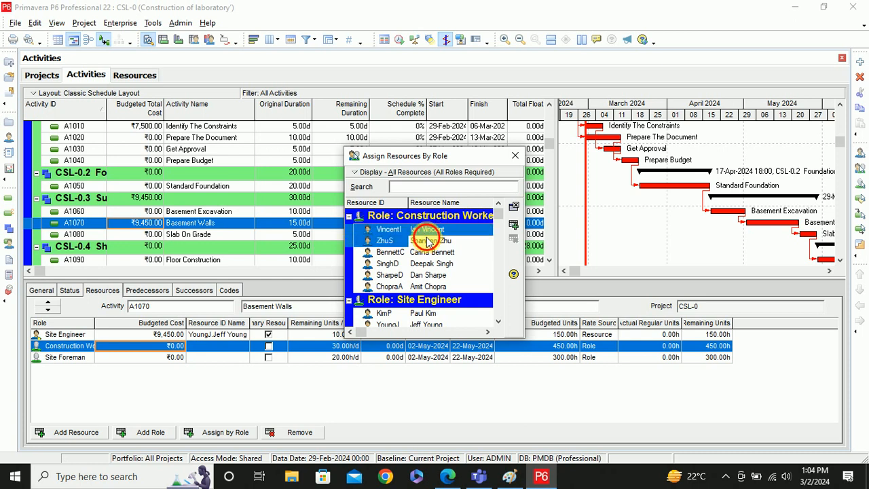
{"action": "left_click", "coordinate": [429, 253], "text": "ctrl"}
{"action": "left_click", "coordinate": [513, 224]}
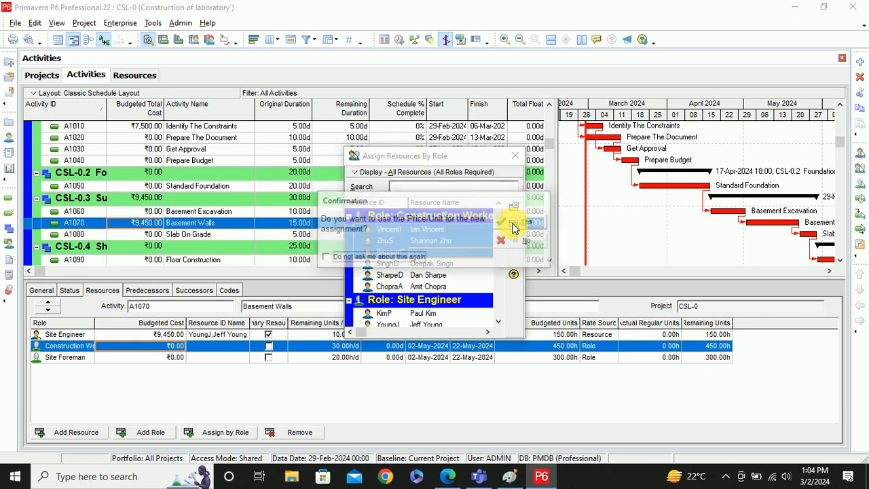
{"action": "left_click", "coordinate": [527, 223]}
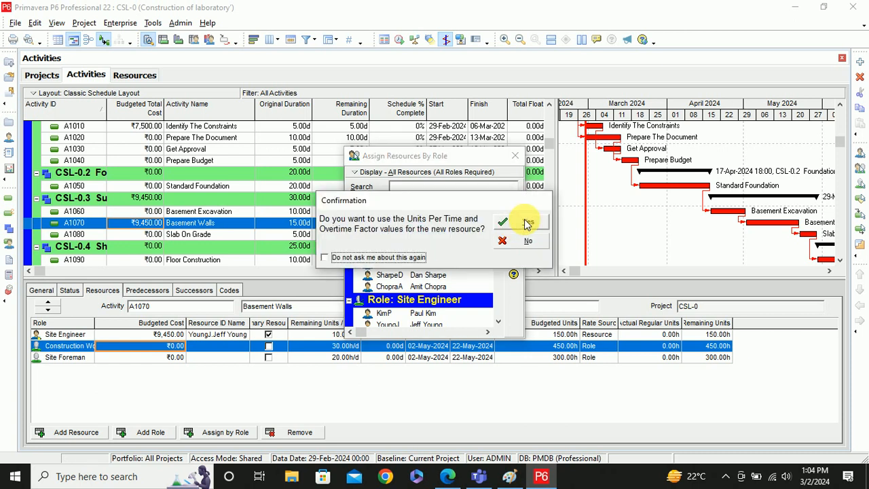
{"action": "left_click", "coordinate": [525, 223]}
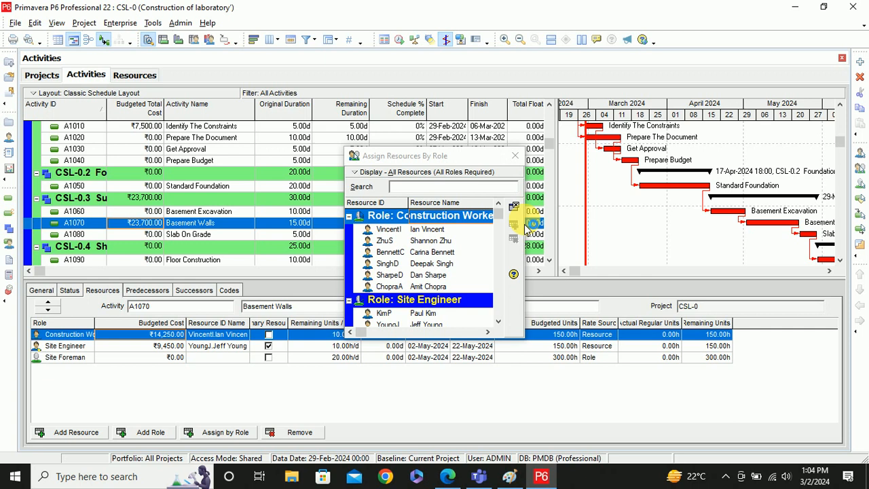
{"action": "left_click", "coordinate": [516, 157]}
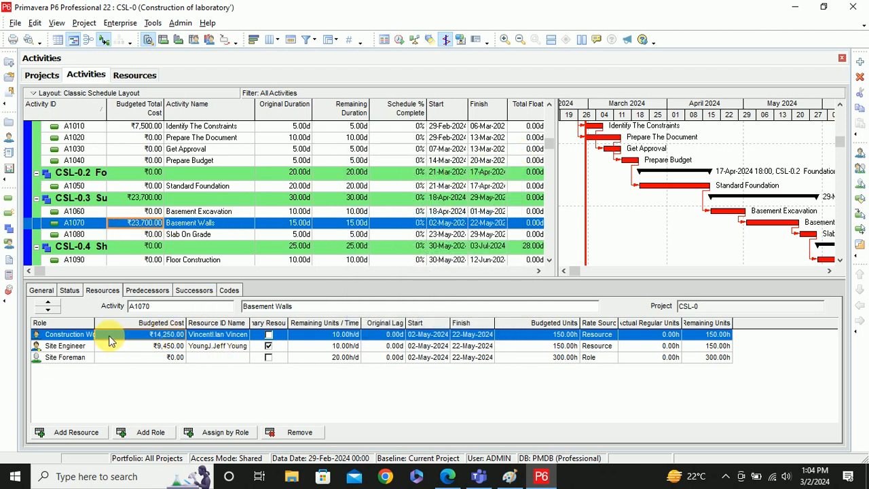
- Remove the Construction Worker's resource, dropping A1070's budget to ₹9,450.00, and reopen its resource picker
{"action": "left_click", "coordinate": [86, 335]}
{"action": "left_click", "coordinate": [128, 337]}
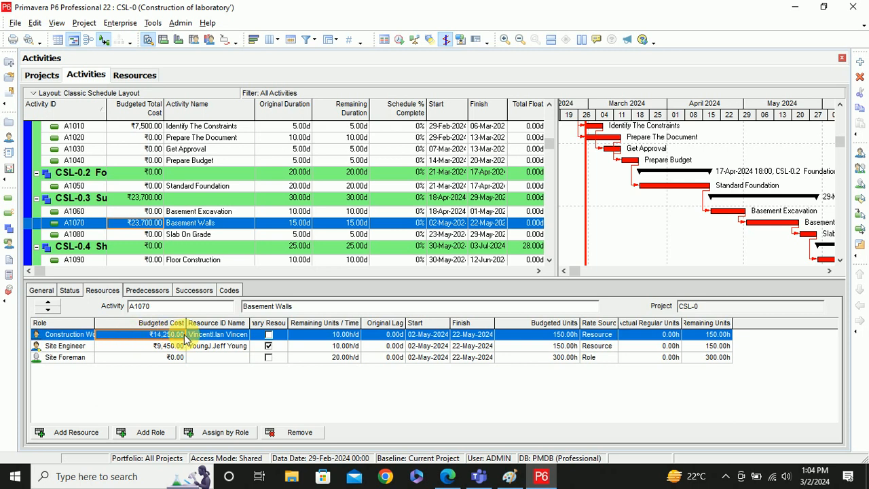
{"action": "left_click", "coordinate": [207, 335]}
{"action": "double_click", "coordinate": [211, 337]}
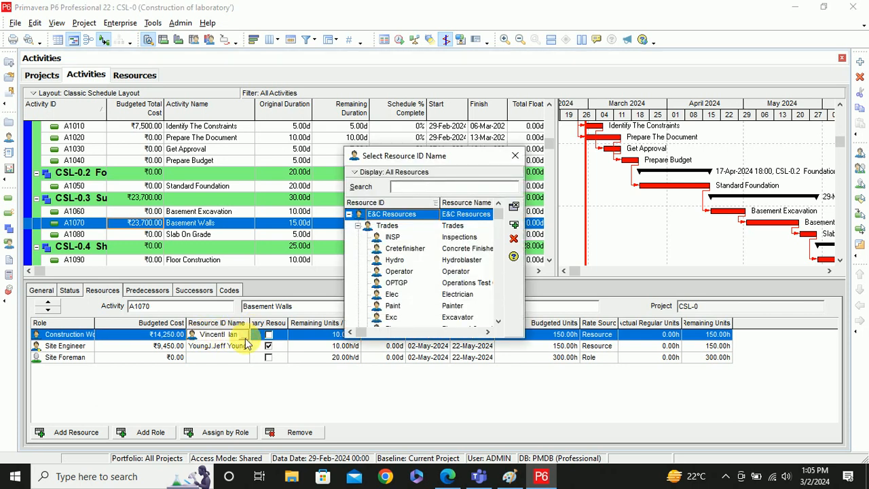
{"action": "left_click", "coordinate": [514, 224]}
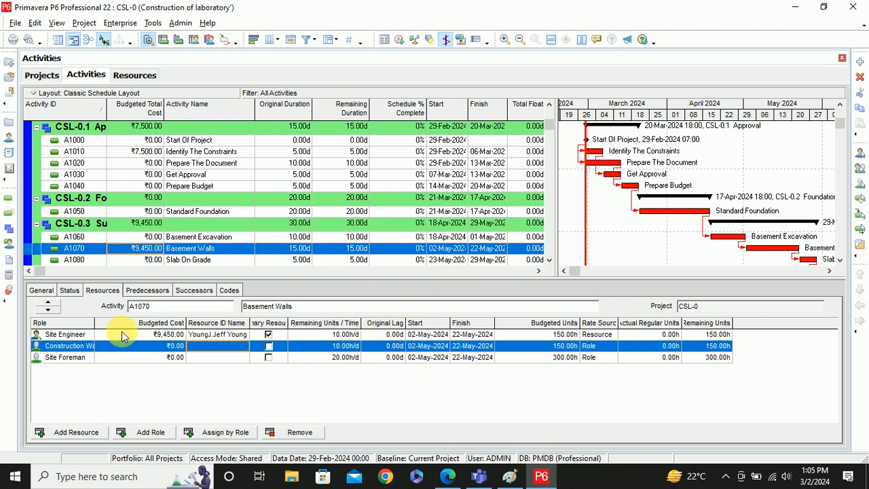
{"action": "double_click", "coordinate": [212, 345]}
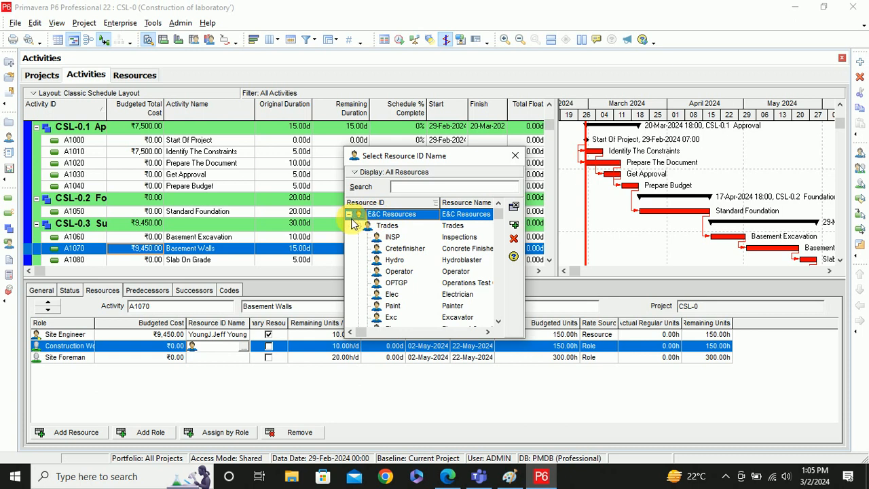
- Restaff A1070's Construction Worker role with the first matching resource at its own rate, costing ₹14,250.00
{"action": "left_click", "coordinate": [515, 156]}
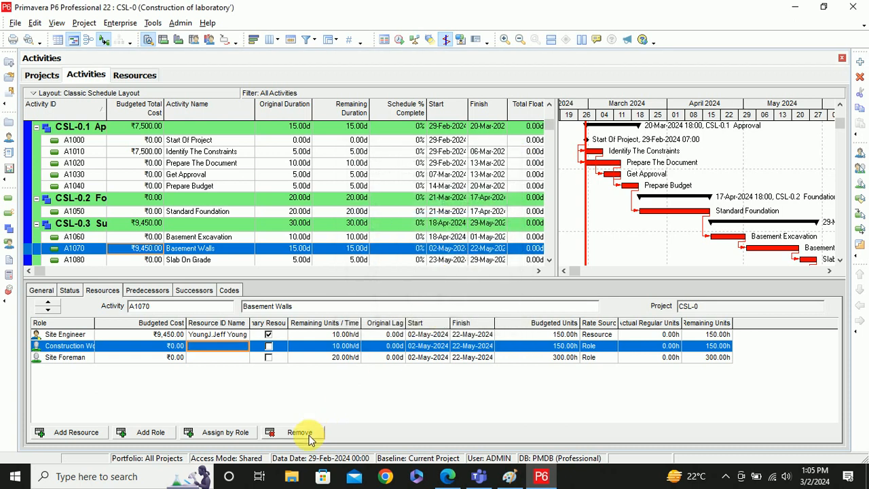
{"action": "left_click", "coordinate": [218, 433]}
{"action": "left_click", "coordinate": [432, 231]}
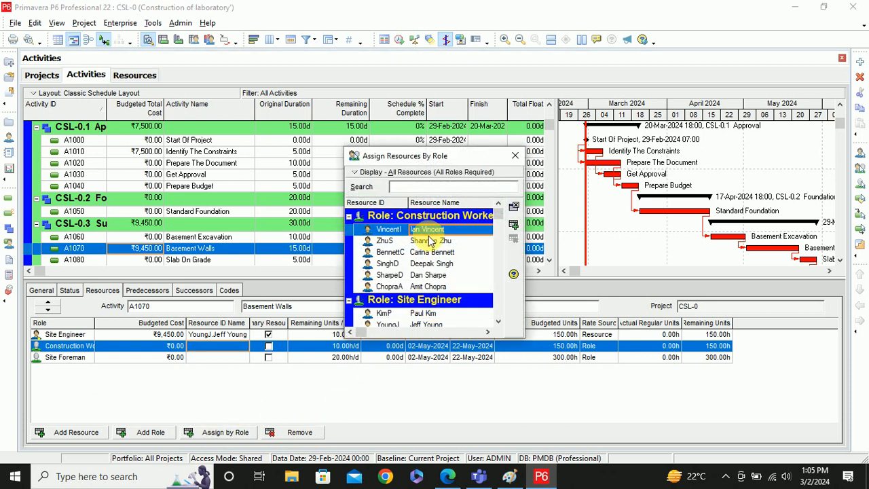
{"action": "left_click", "coordinate": [514, 224]}
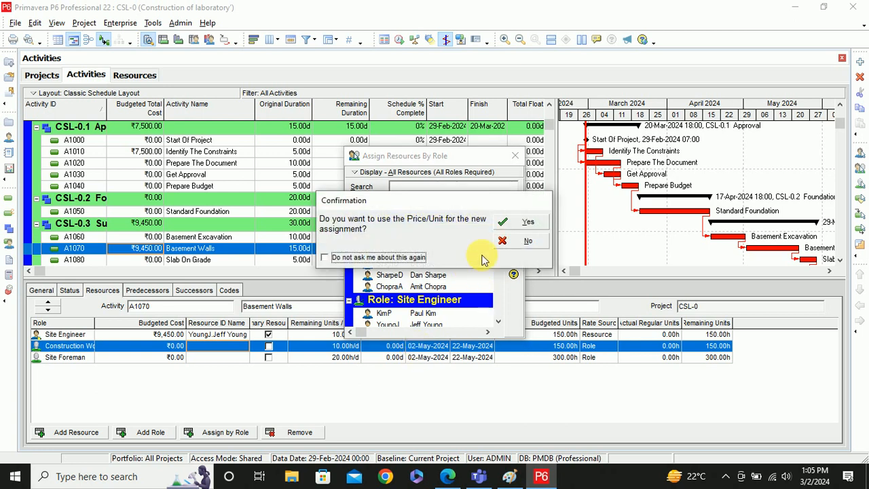
{"action": "left_click", "coordinate": [528, 224]}
{"action": "left_click", "coordinate": [535, 232]}
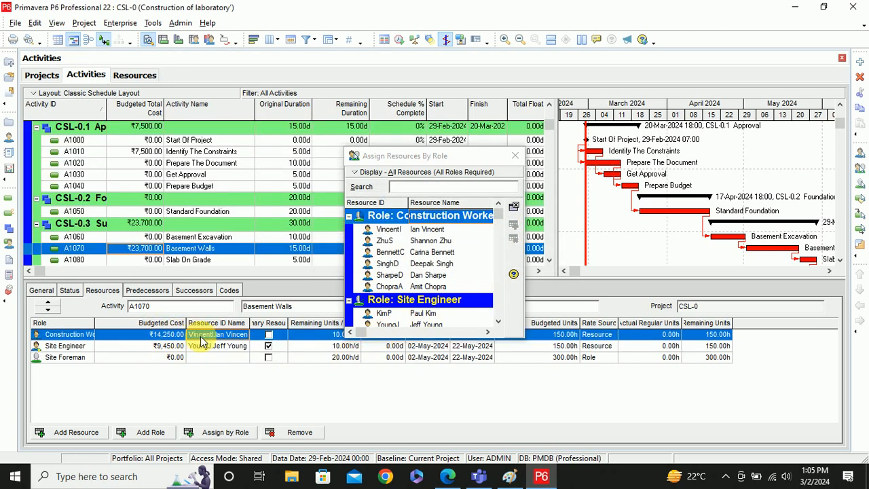
{"action": "left_click", "coordinate": [515, 156]}
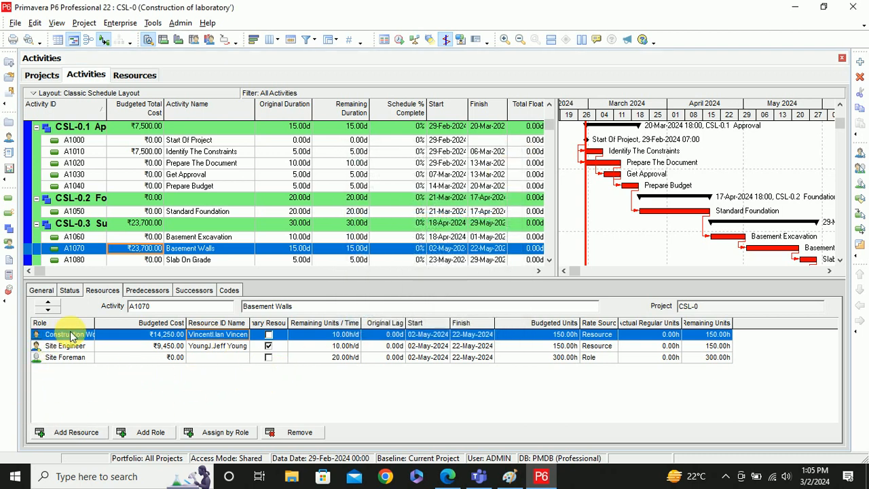
- Add a second Construction Worker role assignment to Basement Walls
{"action": "left_click", "coordinate": [162, 432]}
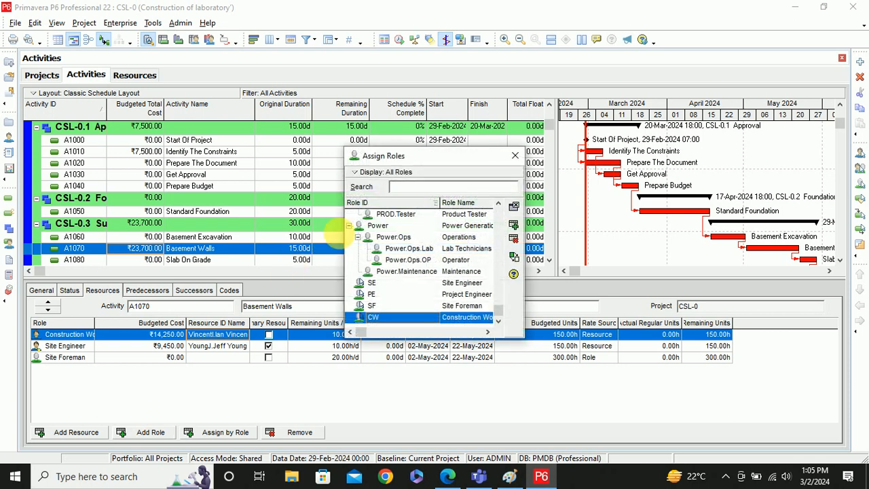
{"action": "left_click", "coordinate": [452, 320]}
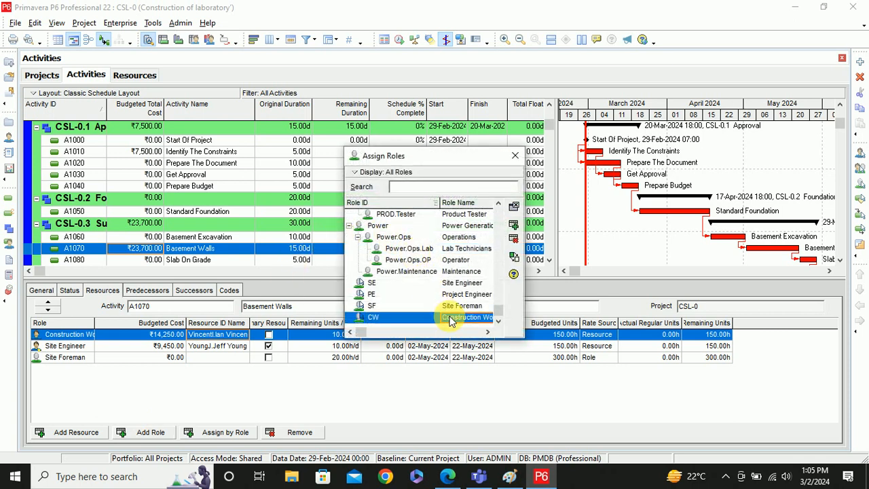
{"action": "left_click", "coordinate": [514, 226]}
{"action": "left_click", "coordinate": [216, 370]}
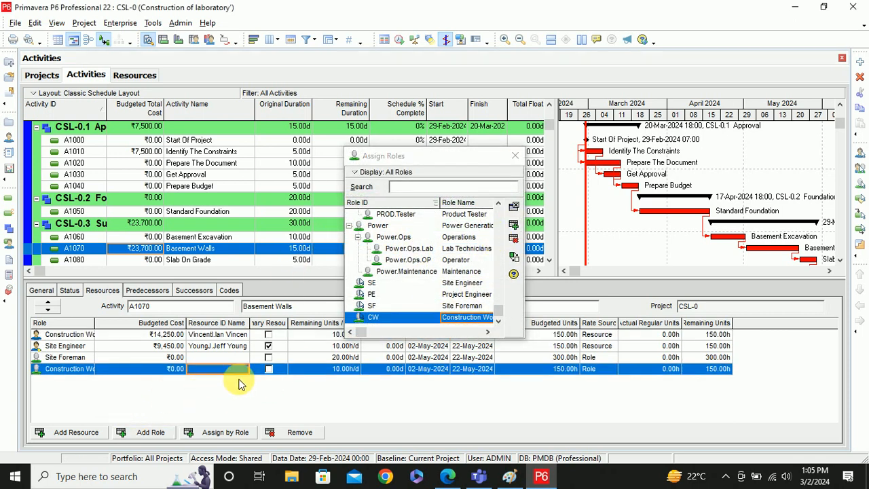
{"action": "left_click", "coordinate": [514, 156]}
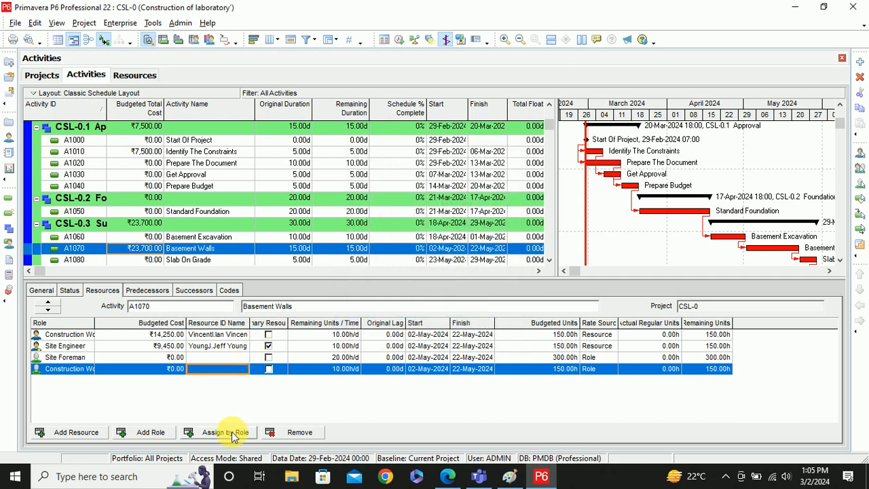
- Staff the new Construction Worker role with a matching resource at its rate and units, costing ₹18,000.00
{"action": "left_click", "coordinate": [231, 434]}
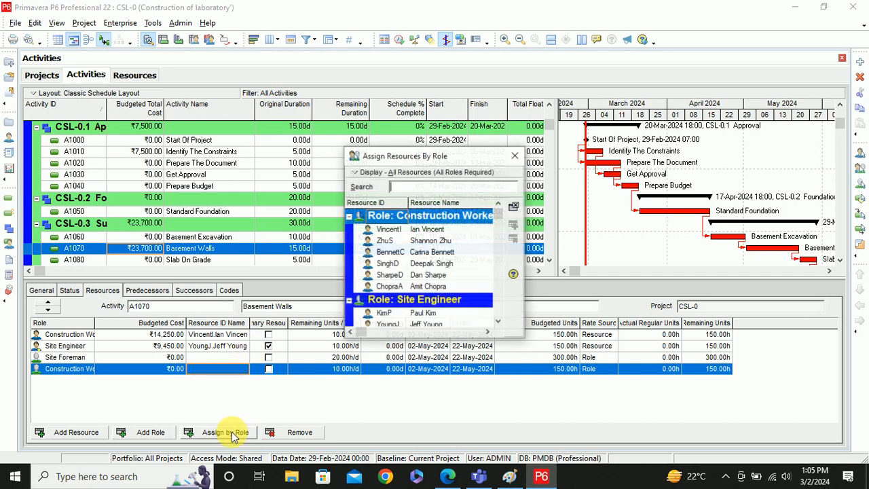
{"action": "left_click", "coordinate": [447, 243]}
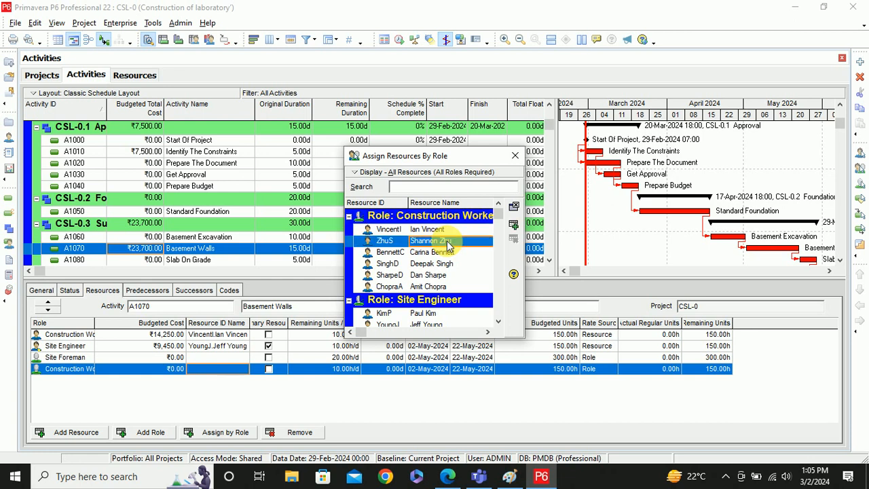
{"action": "left_click", "coordinate": [513, 225]}
{"action": "left_click", "coordinate": [513, 224]}
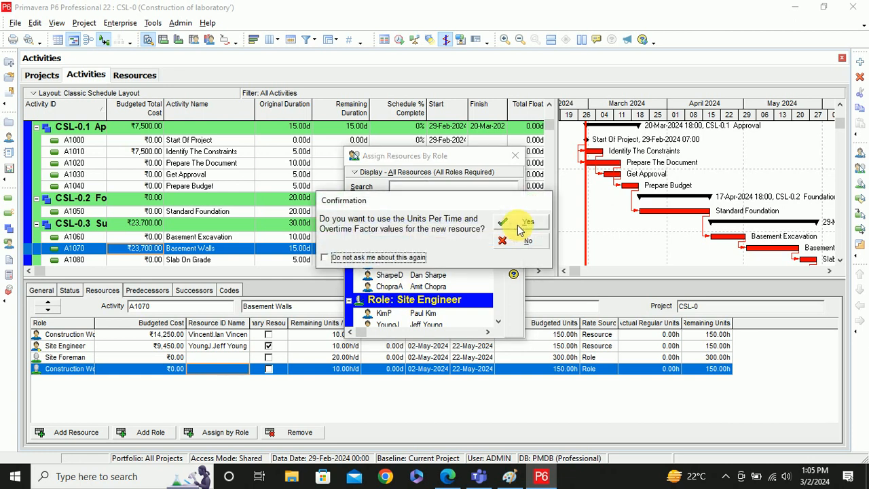
{"action": "left_click", "coordinate": [527, 226]}
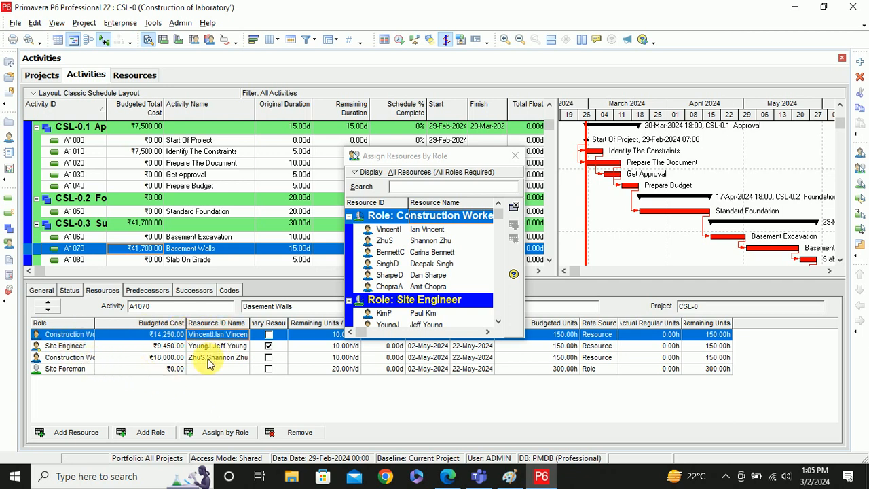
{"action": "left_click", "coordinate": [514, 155]}
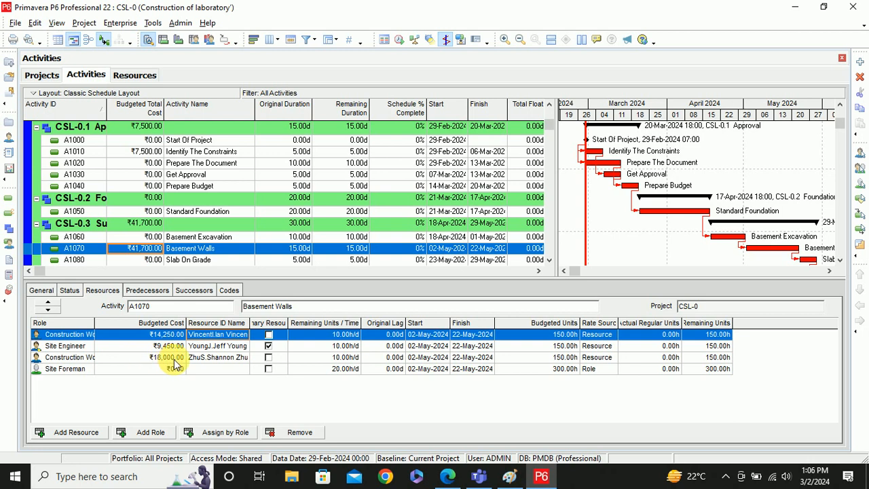
- Assign a matching Site Foreman resource to A1070's Site Foreman role, costing ₹12,000.00
{"action": "left_click", "coordinate": [68, 370]}
{"action": "left_click", "coordinate": [243, 436]}
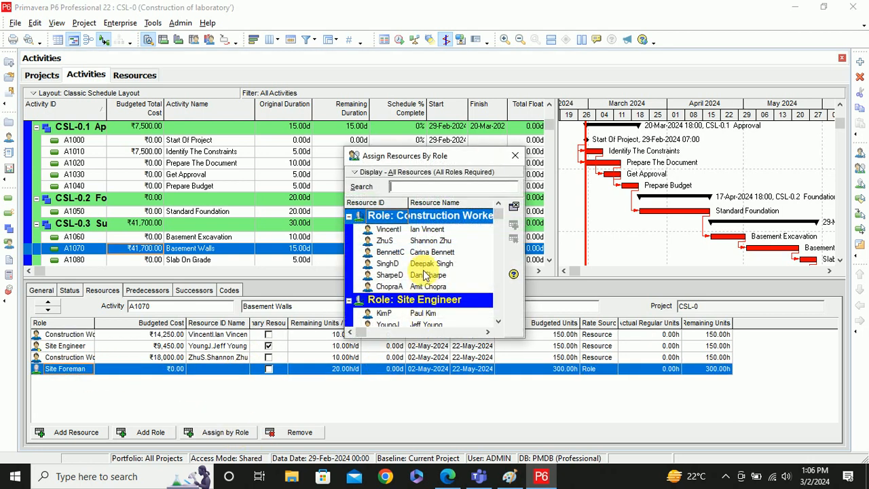
{"action": "scroll", "coordinate": [435, 265], "scroll_direction": "down", "scroll_amount": 2}
{"action": "scroll", "coordinate": [435, 266], "scroll_direction": "down", "scroll_amount": 1}
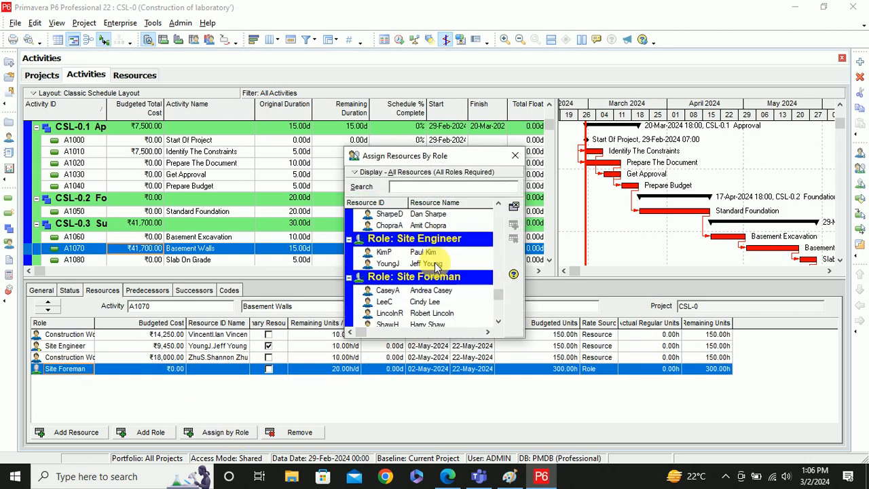
{"action": "left_click", "coordinate": [424, 303]}
{"action": "double_click", "coordinate": [424, 303]}
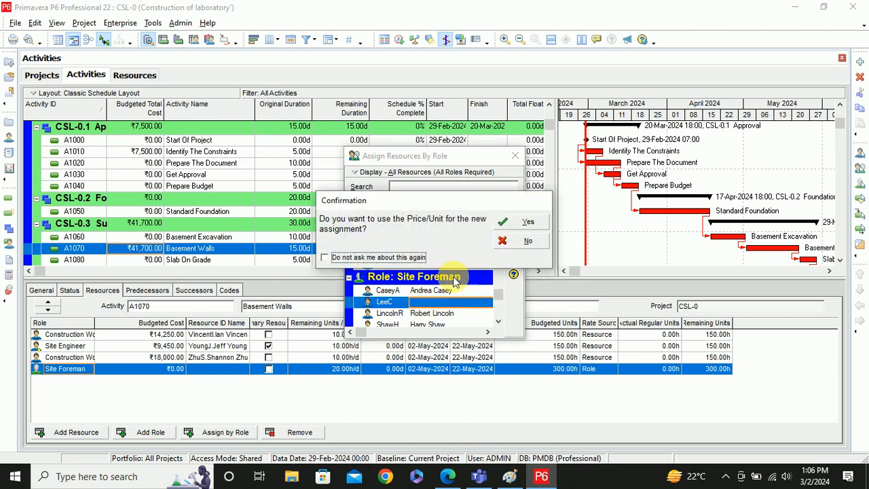
{"action": "left_click", "coordinate": [523, 222]}
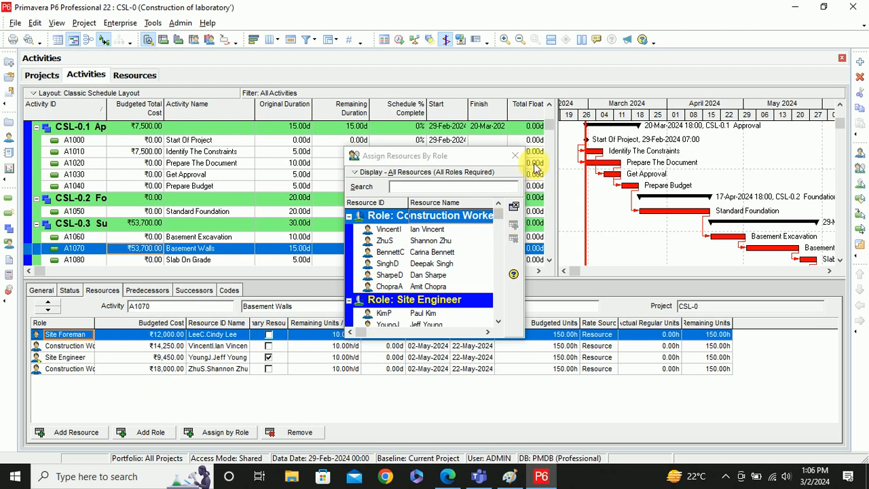
{"action": "left_click", "coordinate": [515, 155]}
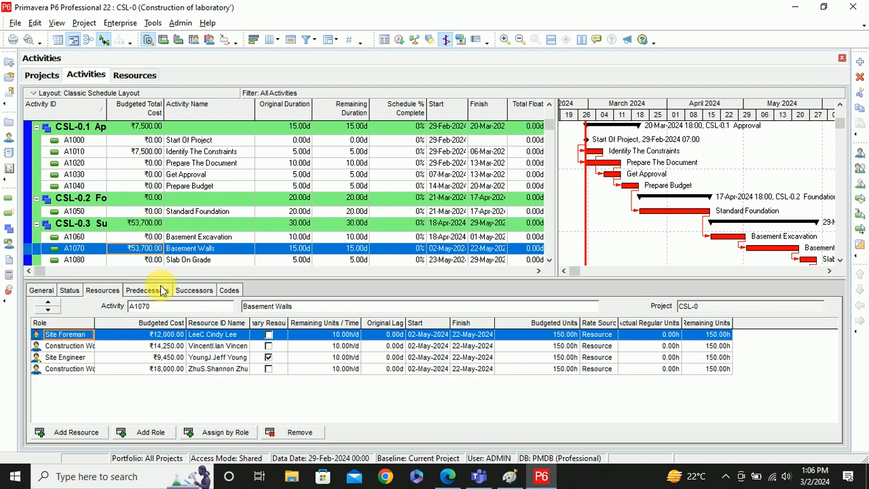
- Assign the R-9 Bricks material resource from the CSL group to Basement Walls
{"action": "scroll", "coordinate": [165, 207], "scroll_direction": "down", "scroll_amount": 1}
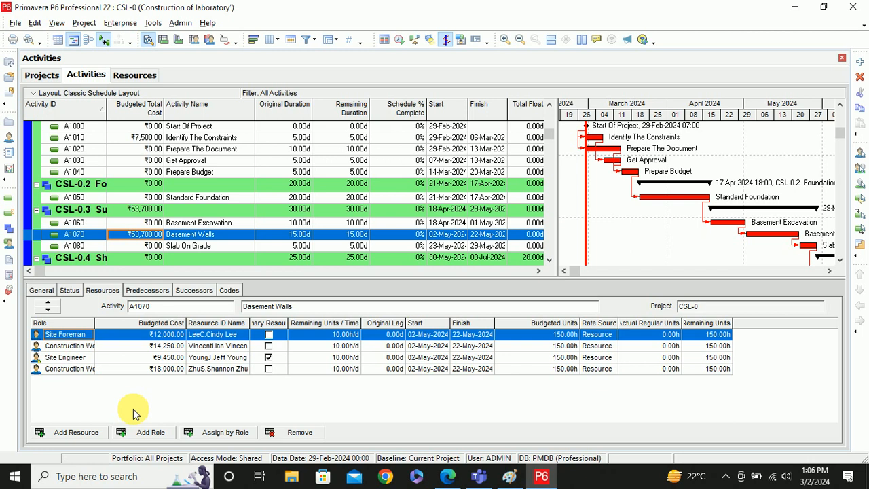
{"action": "left_click", "coordinate": [83, 432]}
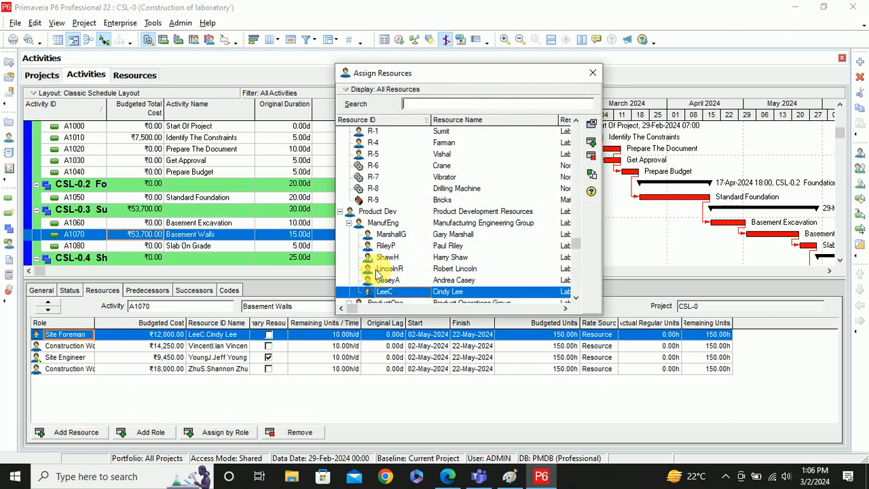
{"action": "left_click", "coordinate": [343, 213]}
{"action": "left_click", "coordinate": [340, 213]}
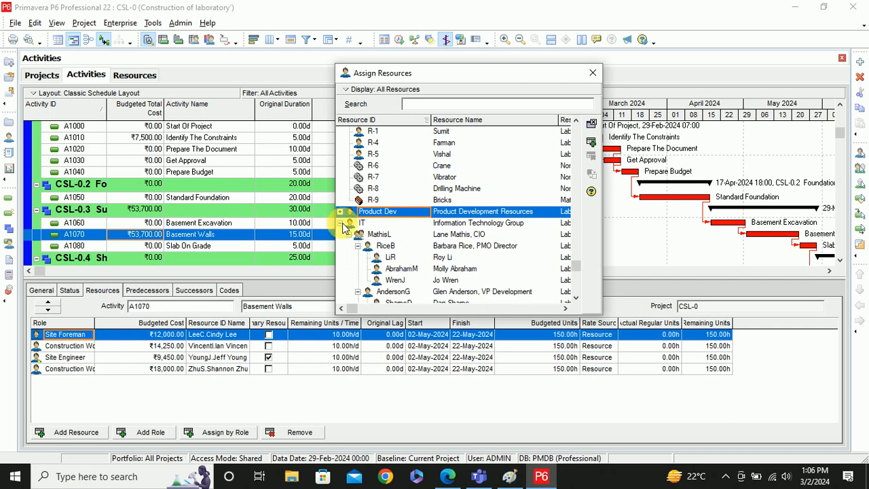
{"action": "left_click", "coordinate": [341, 223]}
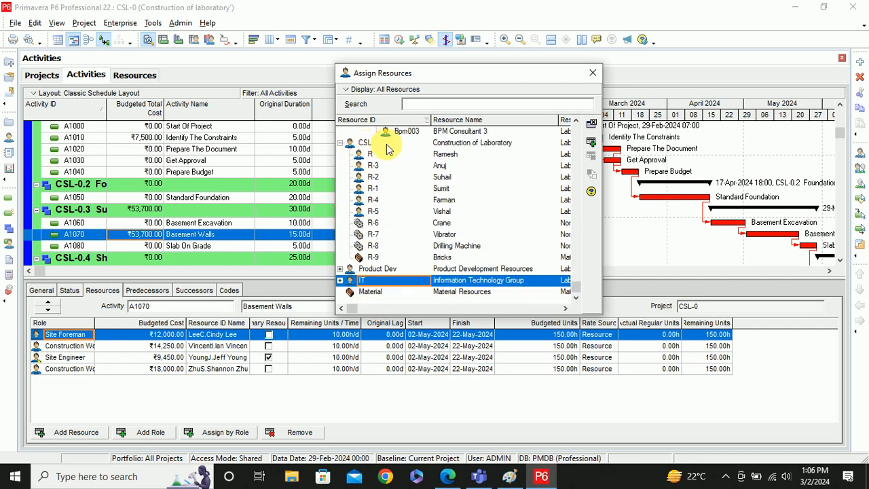
{"action": "double_click", "coordinate": [442, 258]}
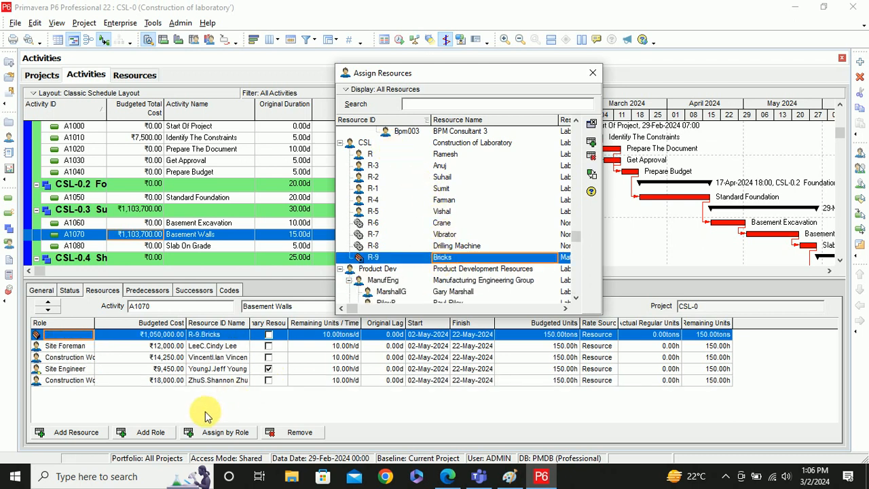
{"action": "left_click", "coordinate": [592, 73]}
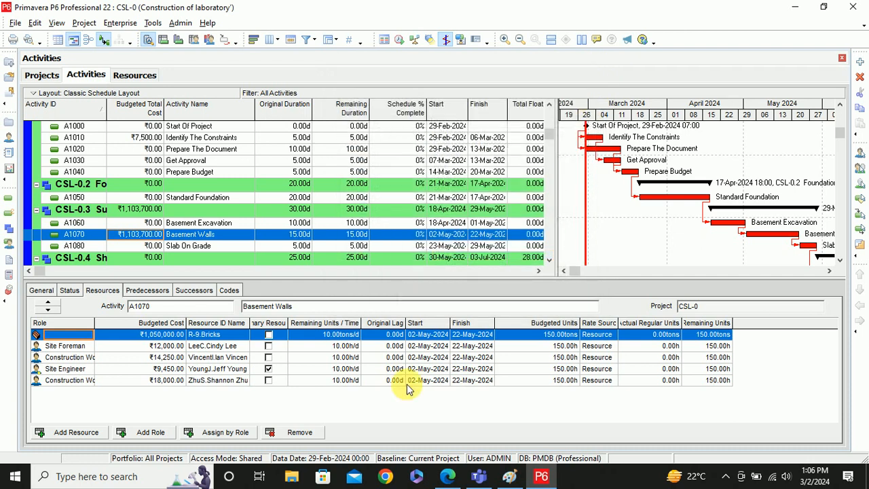
- Set the Bricks assignment's Remaining Units/Time to 1 ton per day
{"action": "left_click", "coordinate": [333, 336]}
{"action": "left_click", "coordinate": [332, 336]}
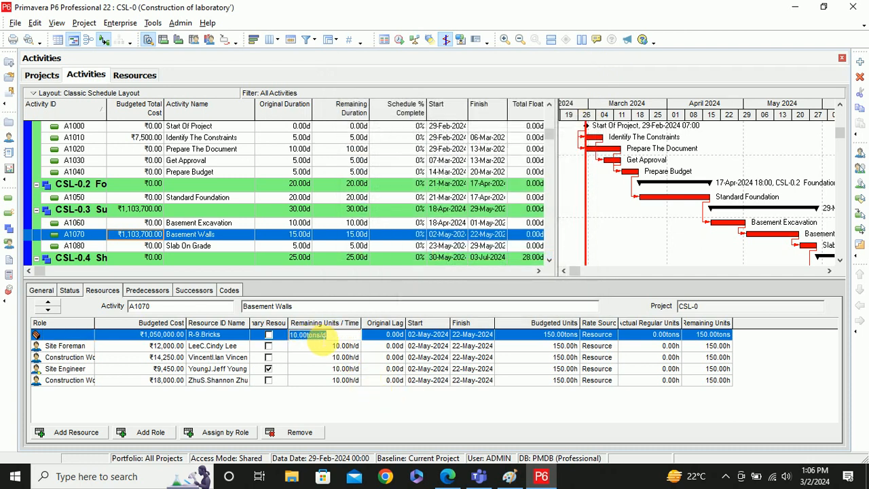
{"action": "left_click", "coordinate": [299, 336]}
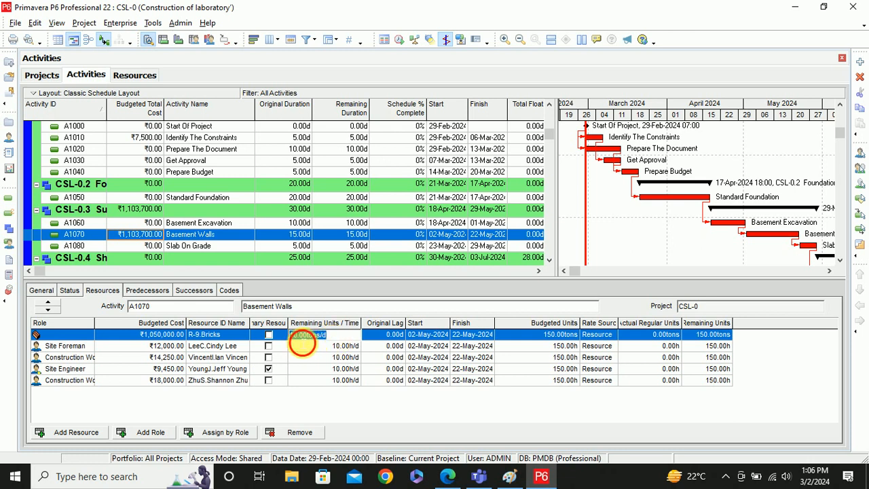
{"action": "key", "text": "Return"}
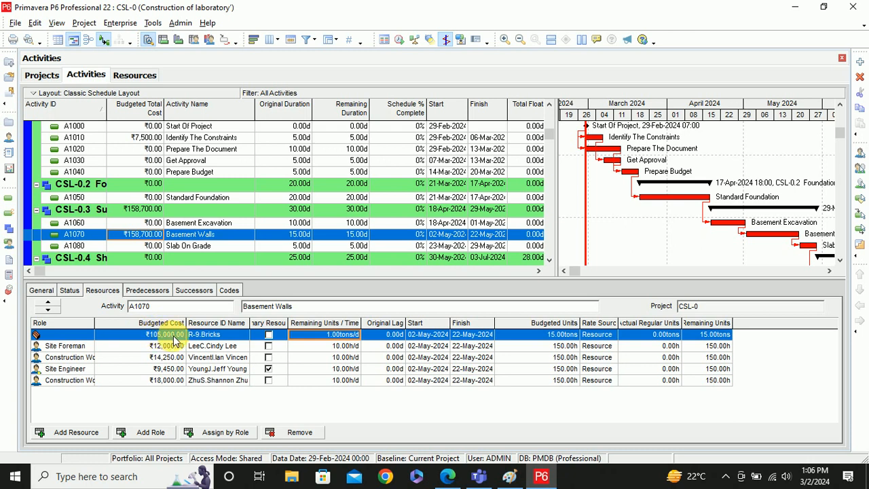
- Set the Bricks Budgeted Units to 5 tons, bringing its cost to ₹35,000.00
{"action": "left_click", "coordinate": [557, 340]}
{"action": "left_click", "coordinate": [557, 340]}
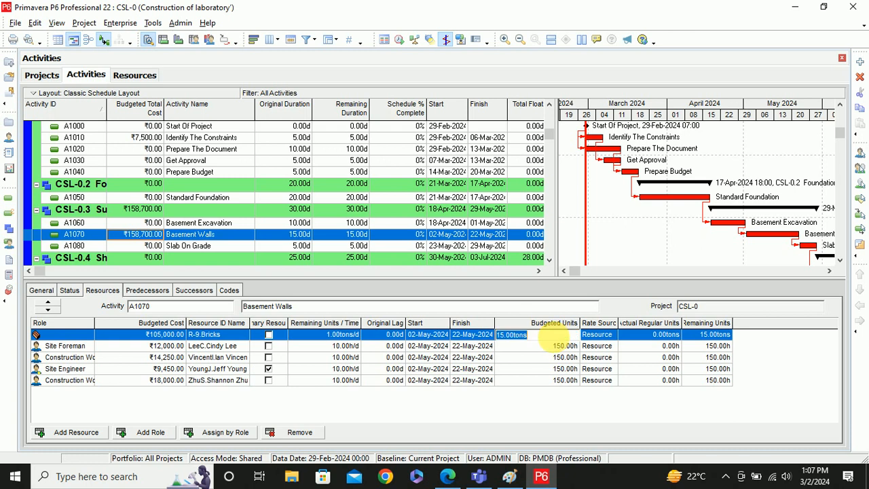
{"action": "left_click", "coordinate": [510, 340]}
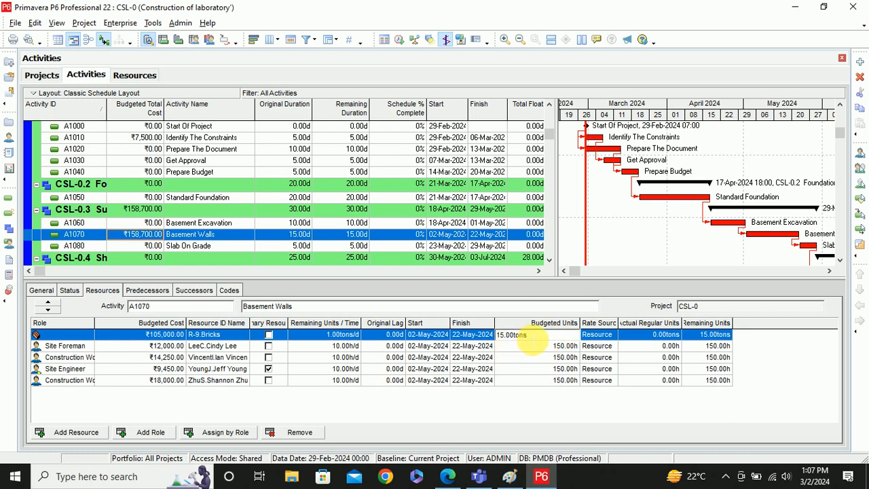
{"action": "key", "text": "Return"}
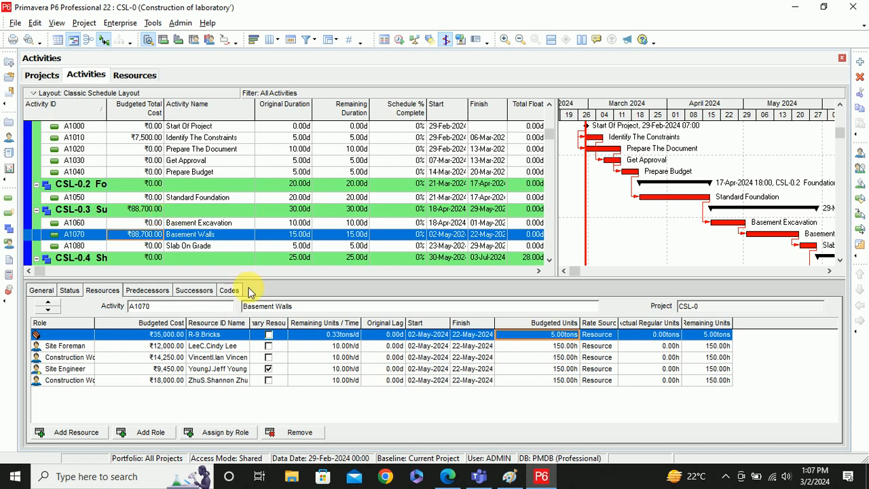
{"action": "scroll", "coordinate": [267, 216], "scroll_direction": "up", "scroll_amount": 2}
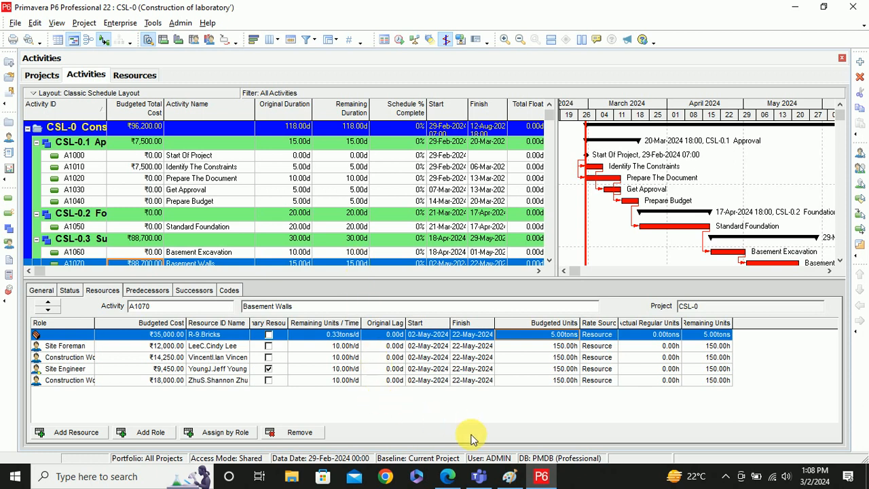
{"action": "left_click", "coordinate": [448, 476]}
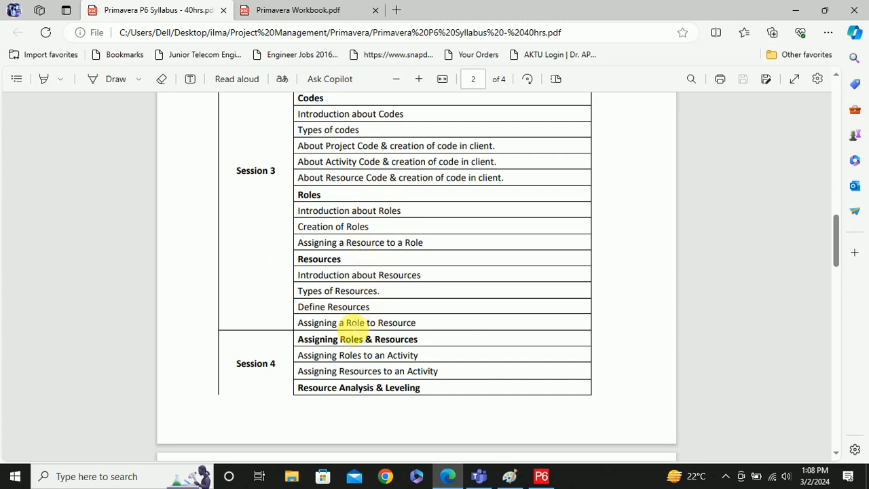
{"action": "left_click_drag", "start_coordinate": [344, 323], "coordinate": [426, 328]}
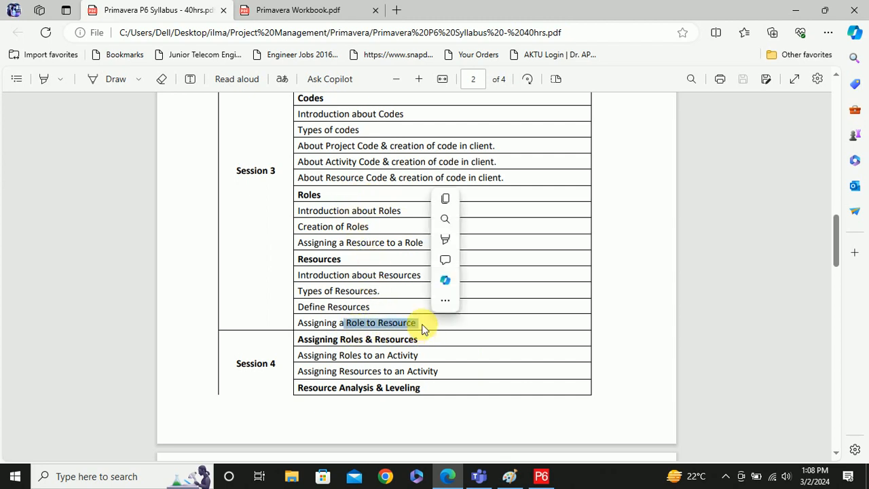
{"action": "left_click", "coordinate": [644, 319]}
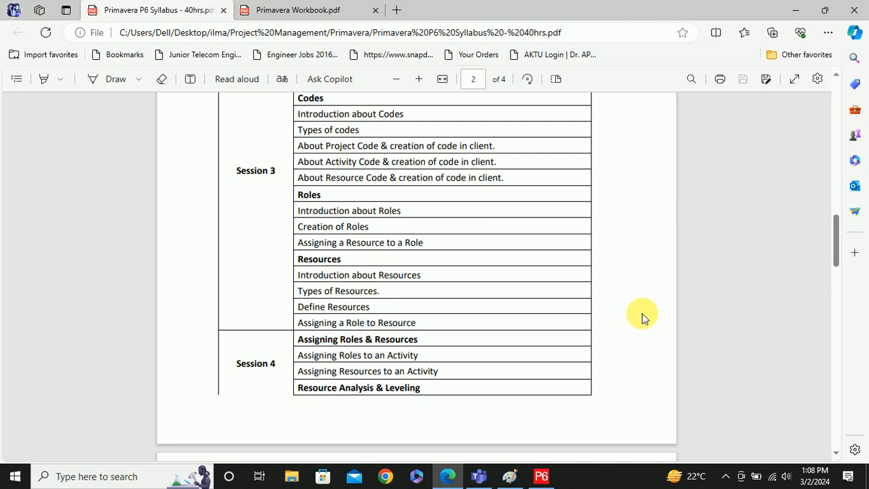
{"action": "scroll", "coordinate": [642, 314], "scroll_direction": "down", "scroll_amount": 3}
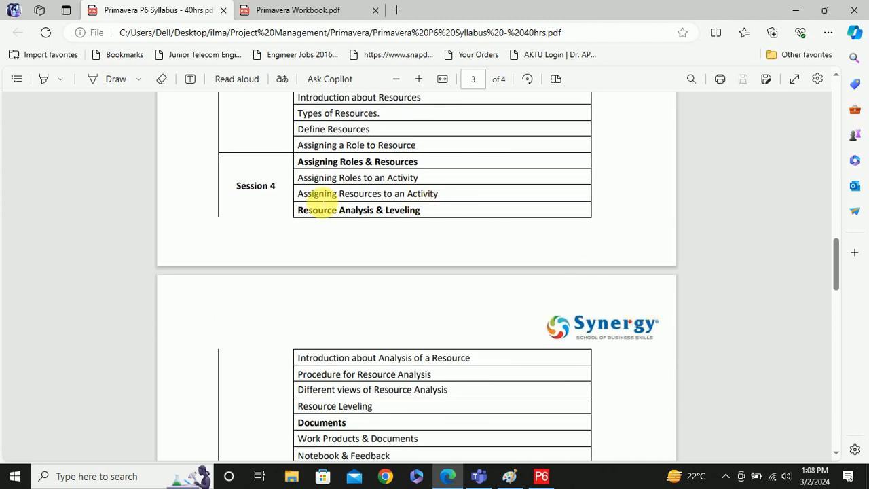
{"action": "scroll", "coordinate": [315, 197], "scroll_direction": "down", "scroll_amount": 1}
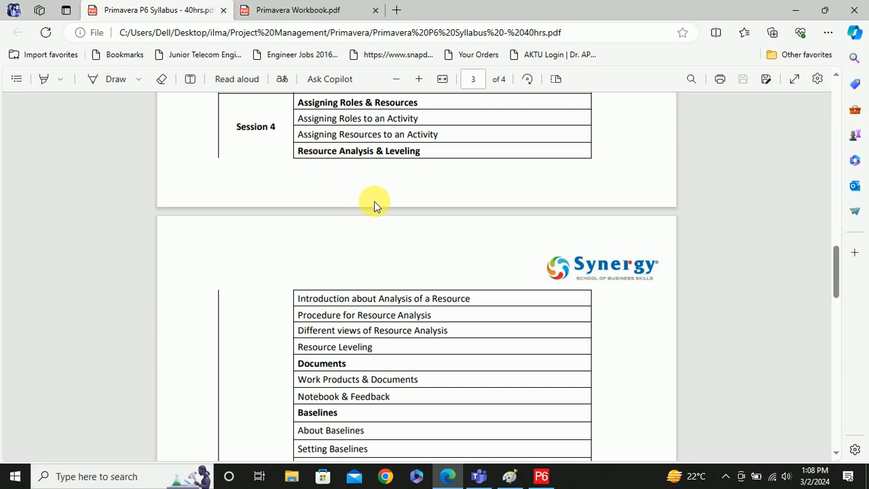
{"action": "scroll", "coordinate": [374, 201], "scroll_direction": "up", "scroll_amount": 3}
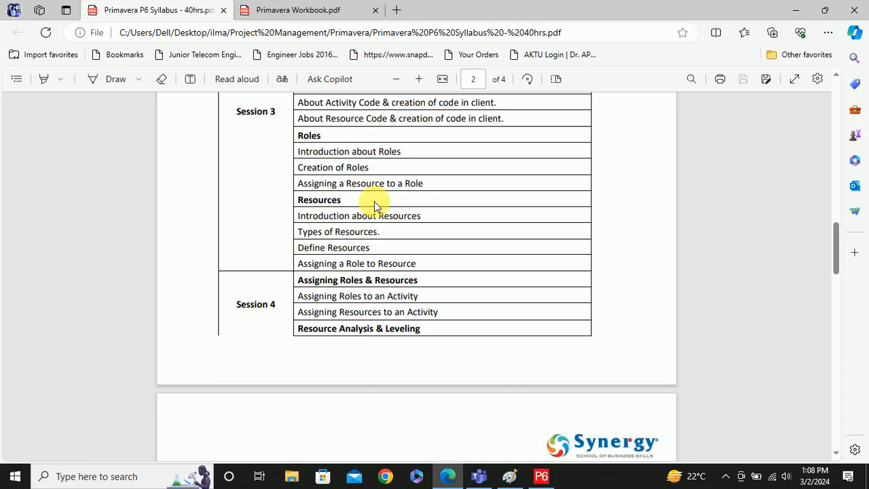
{"action": "left_click", "coordinate": [542, 476]}
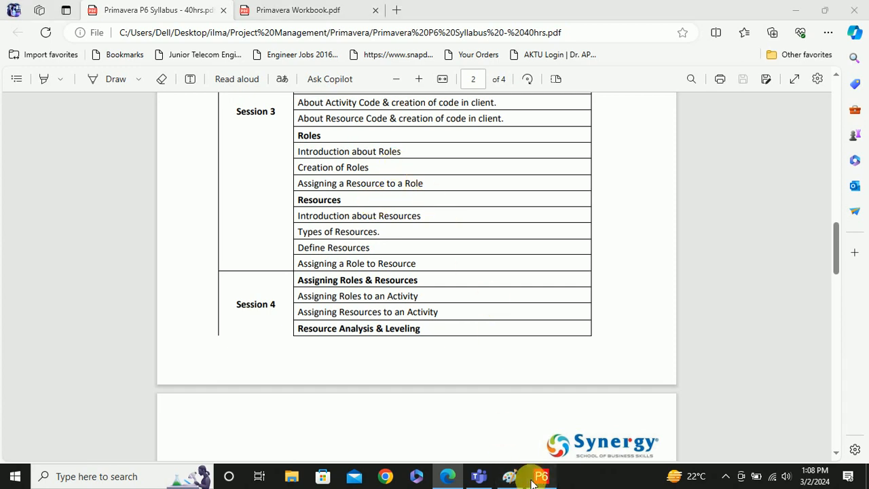